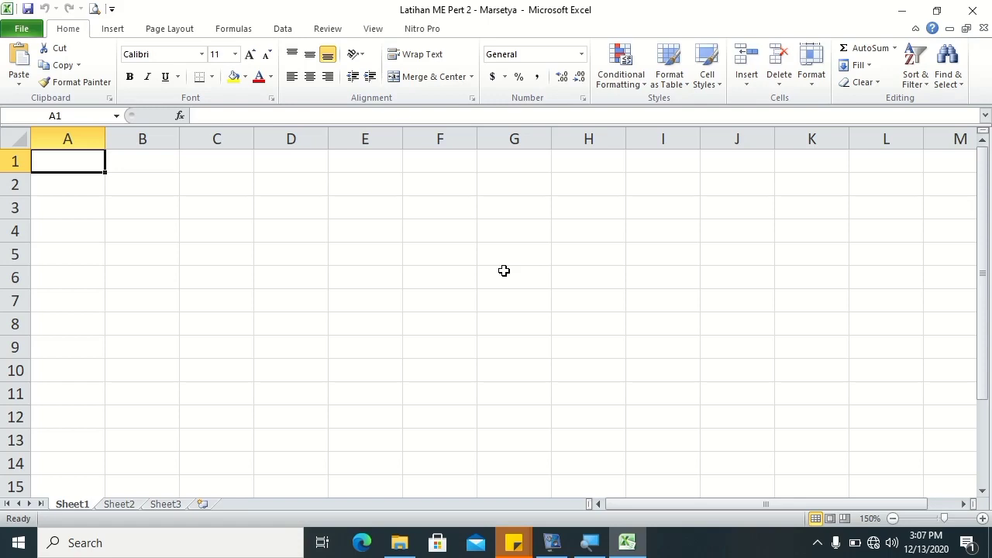
Step: Enter the title 'Laporan Penjualan Buku' in A1 and 'Tahun 2018' in A2
type("Laporan Penjualan Buku")
key("Return")
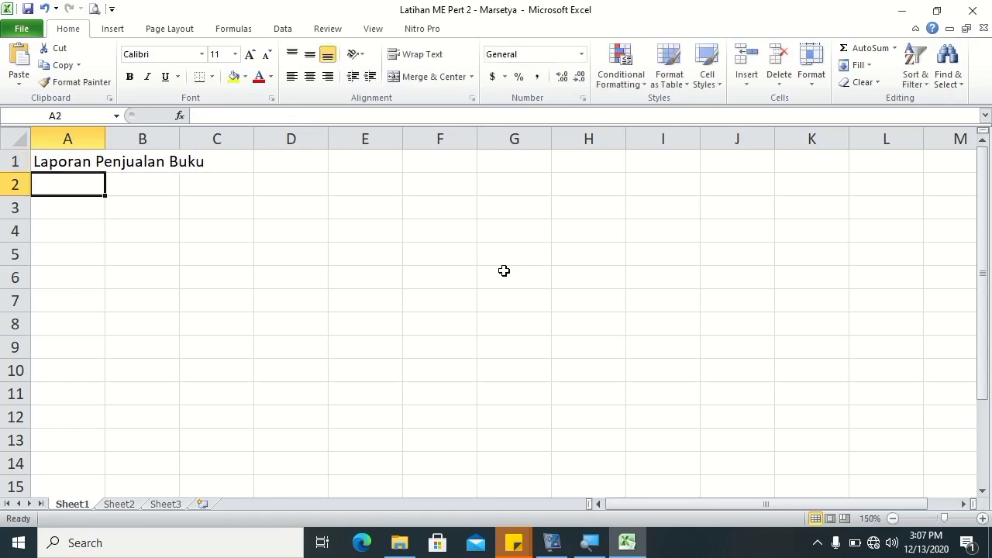
type("Tahun 2018")
key("Return")
Step: Put 'Triwulan 1' in B4, then headings 'Judul Buku' in A5 and 'Januari' in B5
key("Down")
key("Right")
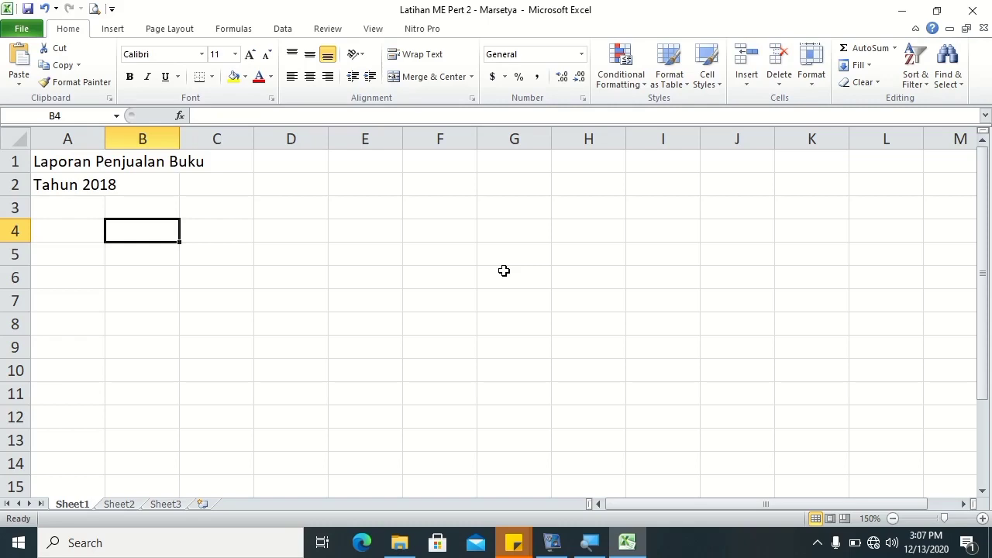
type("Triwulan ")
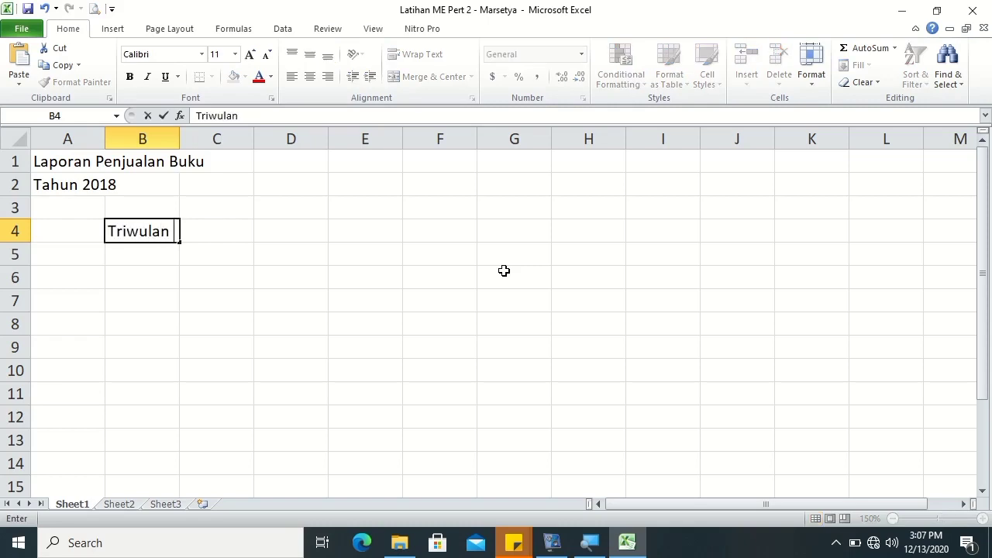
type("1")
key("Return")
key("Left")
type("Judul B")
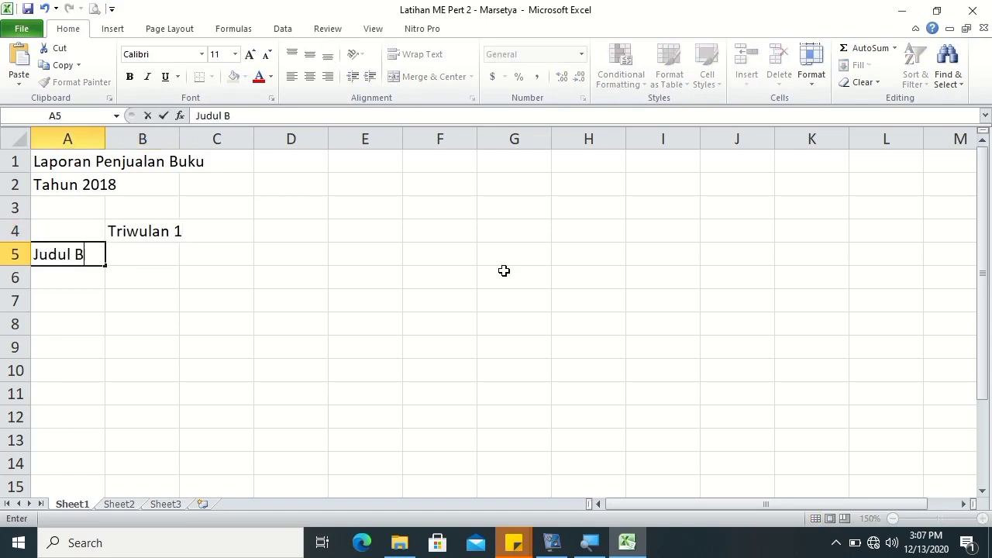
type("uku")
key("Right")
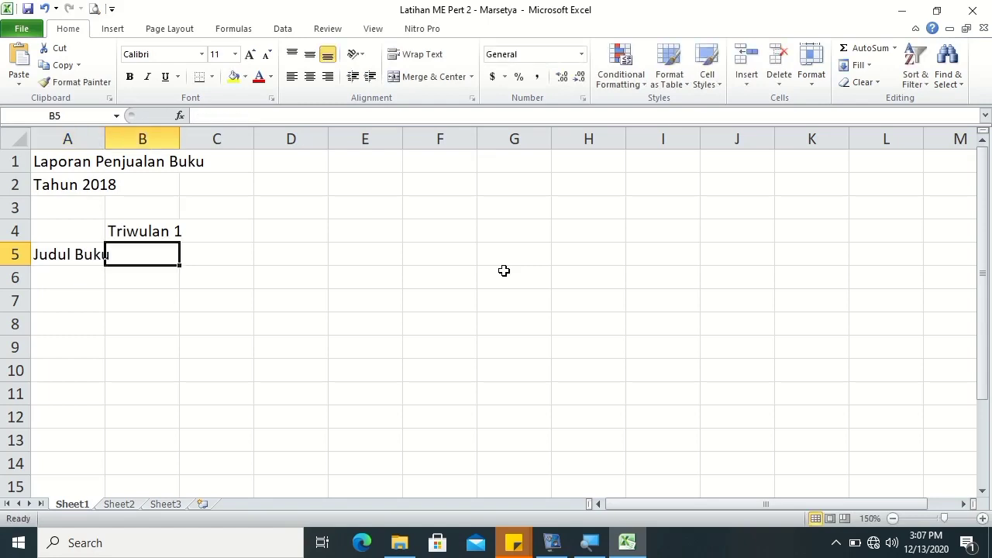
type("J")
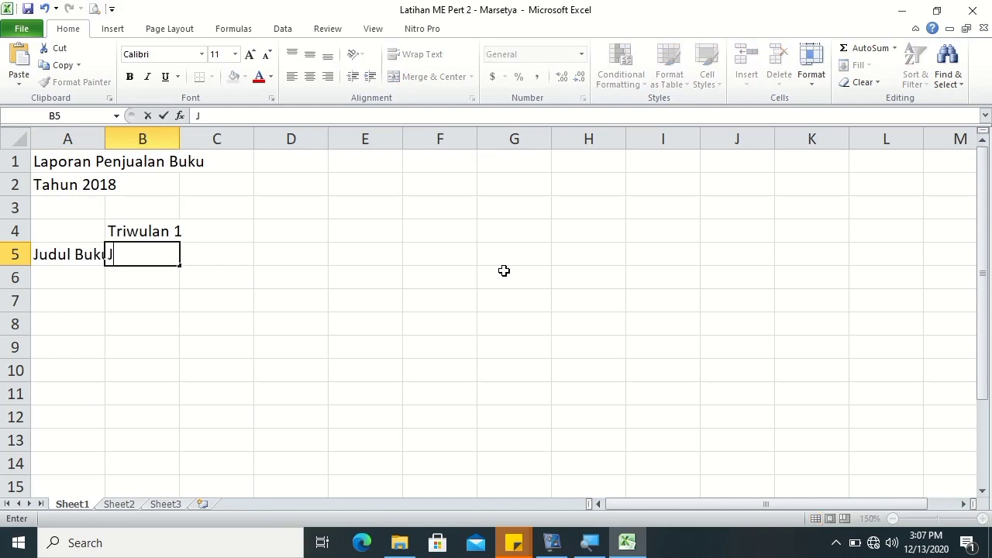
type("anuari")
key("Return")
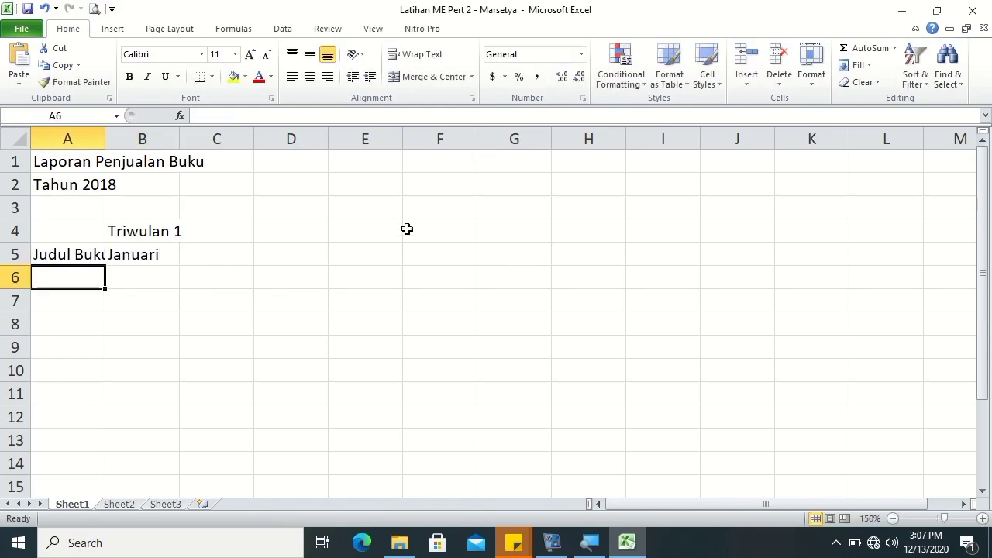
Step: Try filling Januari across into C5, then open B5 for editing without changing it
left_click(146, 252)
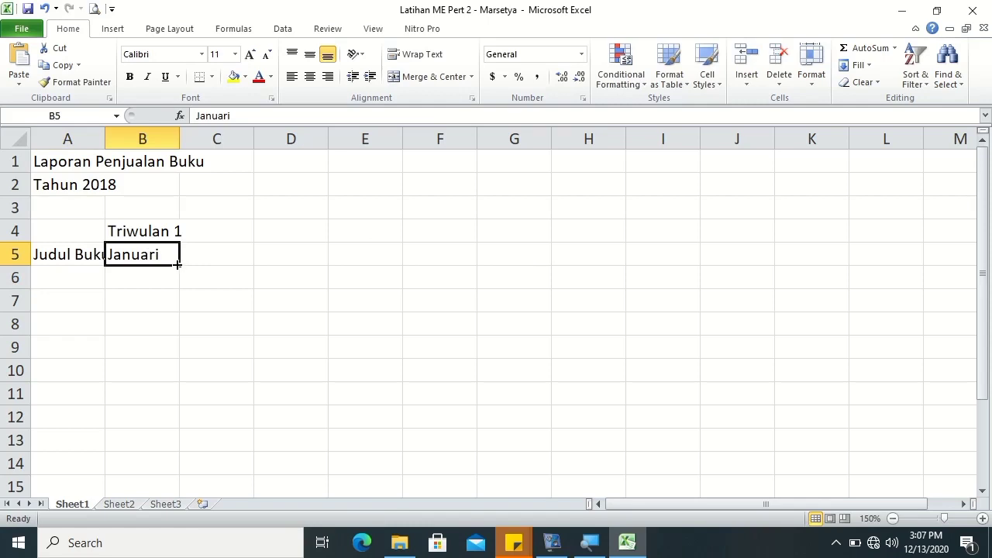
left_click_drag(179, 265, 238, 265)
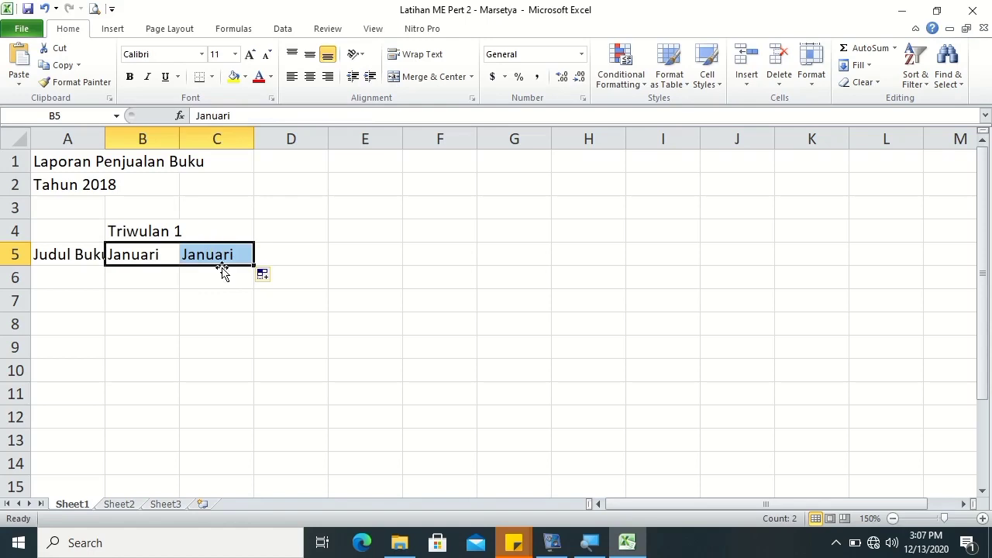
left_click(223, 250)
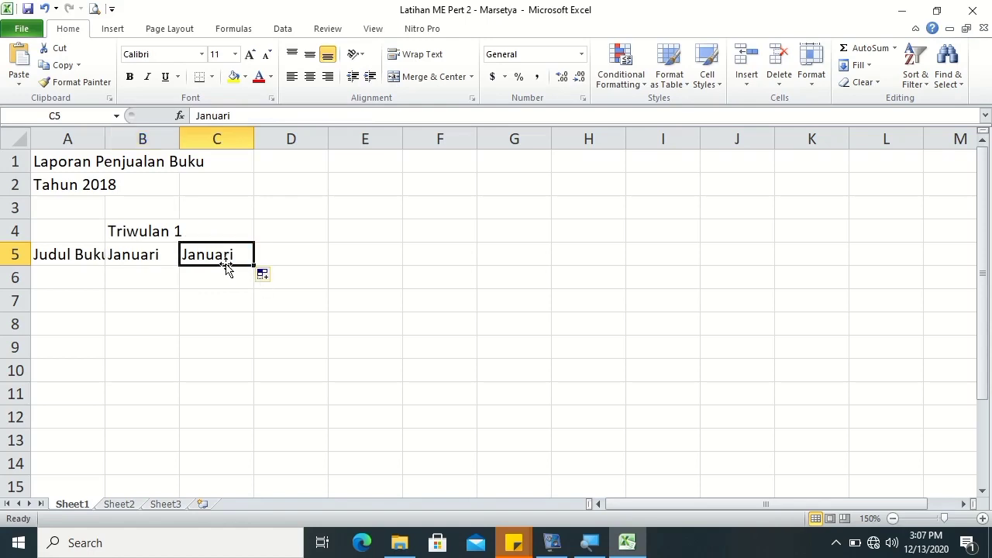
double_click(164, 255)
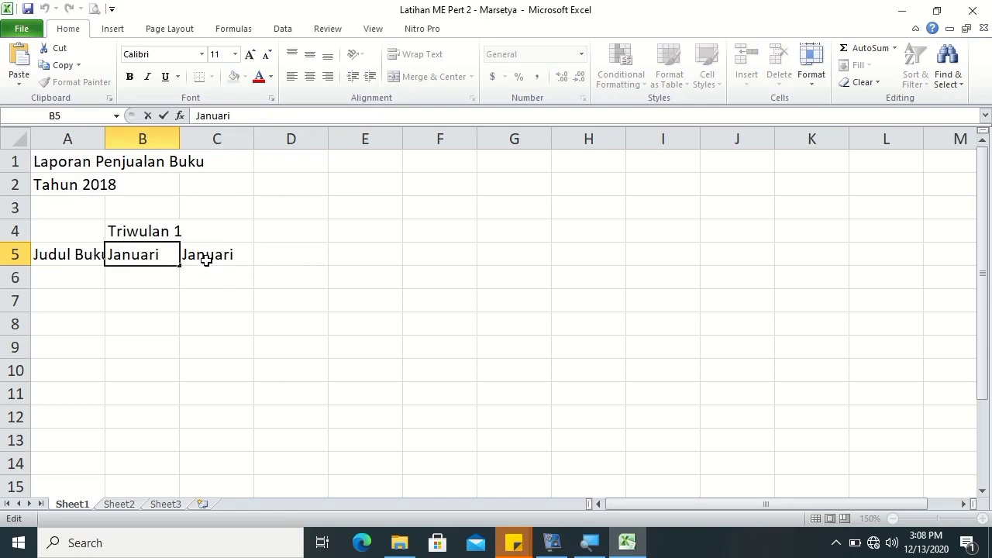
left_click(201, 280)
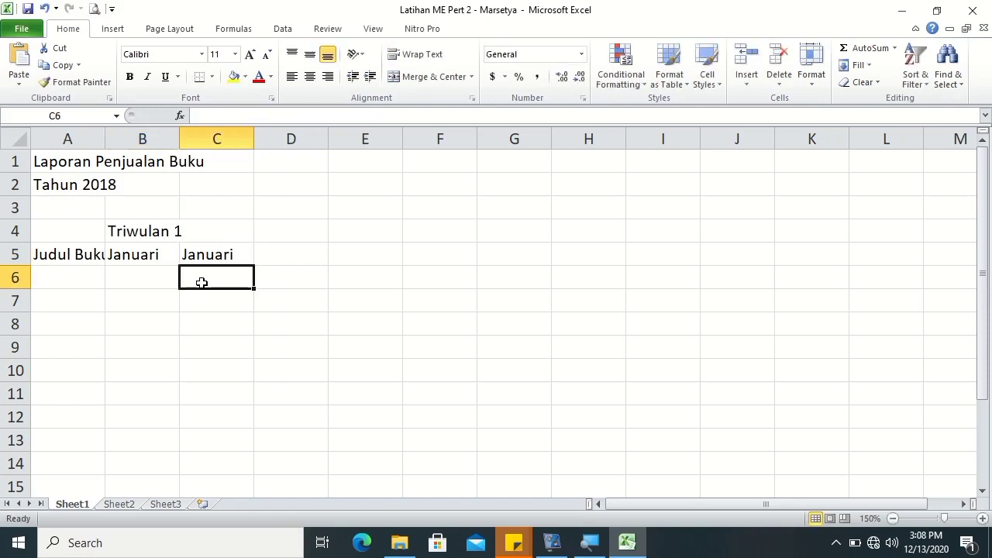
left_click(146, 254)
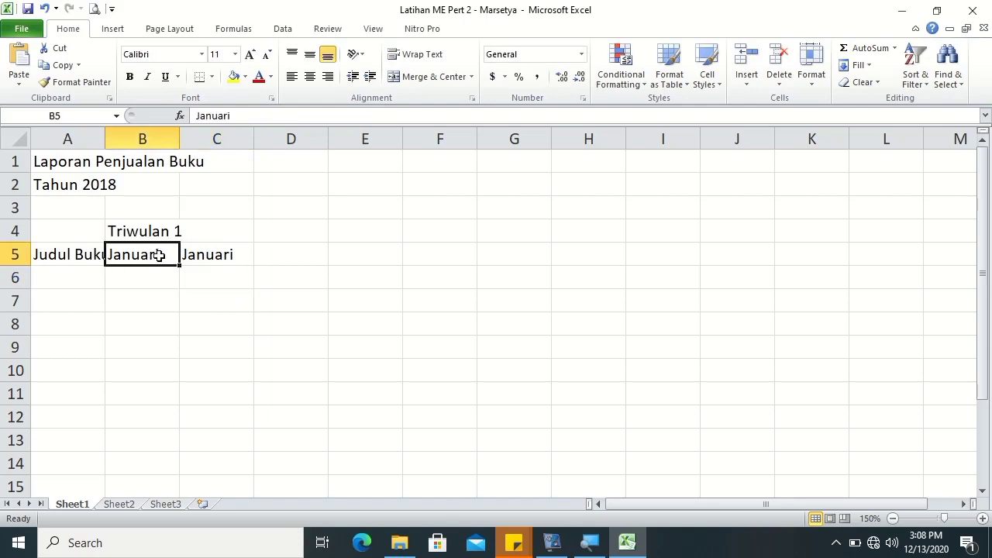
double_click(160, 256)
key("Return")
left_click(166, 253)
left_click(235, 115)
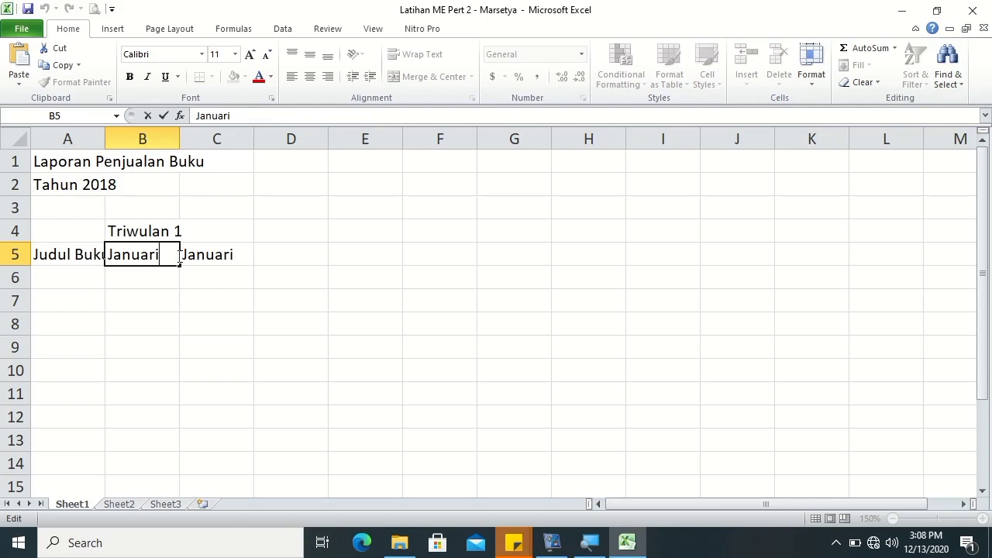
left_click(191, 254)
left_click(164, 256)
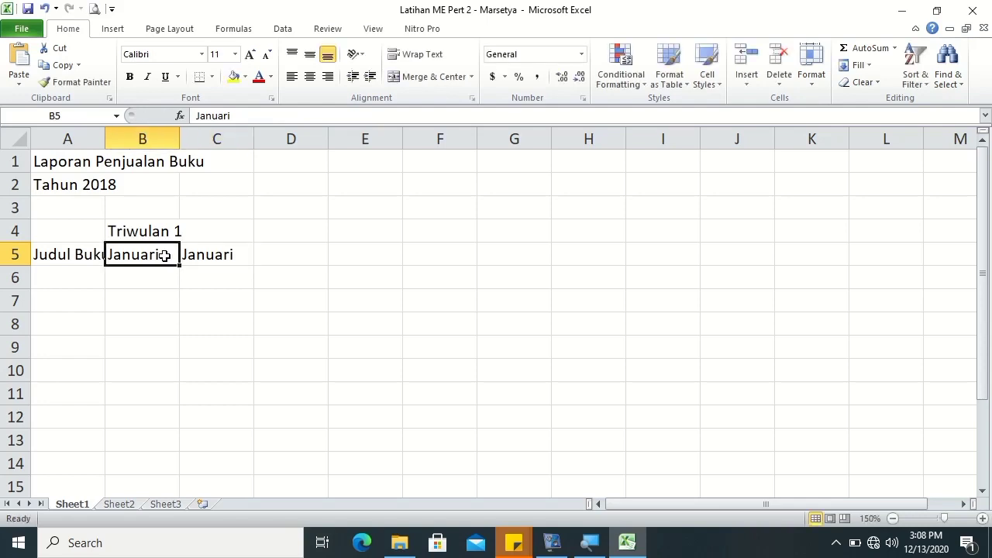
Step: Change B5 to 'January' and AutoFill 'February' into C5
double_click(164, 255)
key("BackSpace")
type("y")
key("Tab")
left_click(163, 254)
left_click_drag(178, 266, 235, 271)
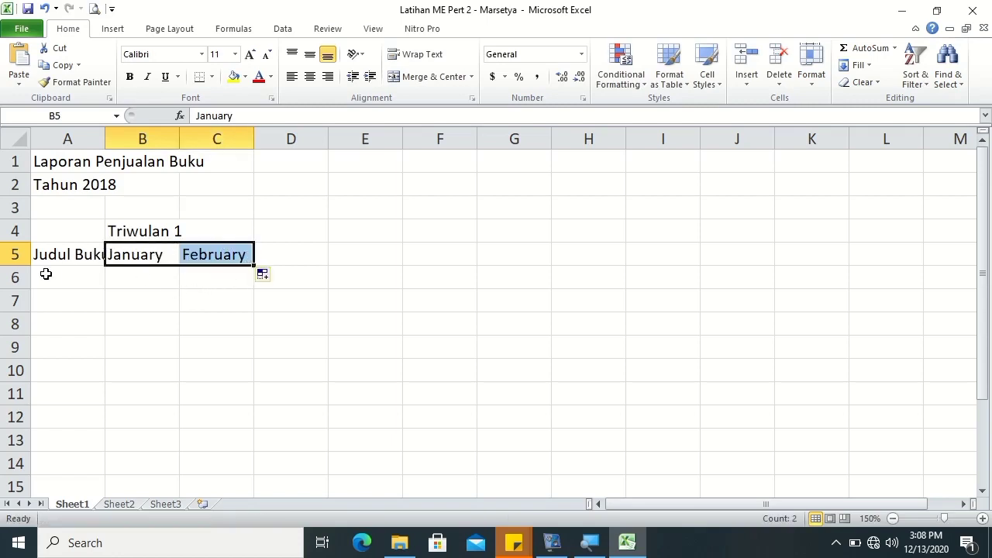
left_click(56, 251)
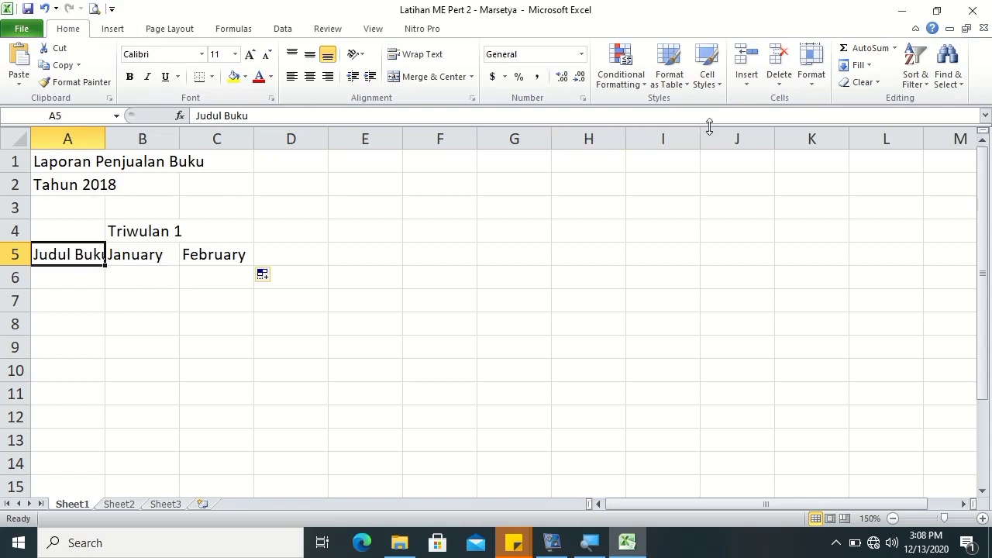
Step: AutoFit column A's width from the Format options so 'Judul Buku' fits
left_click(810, 77)
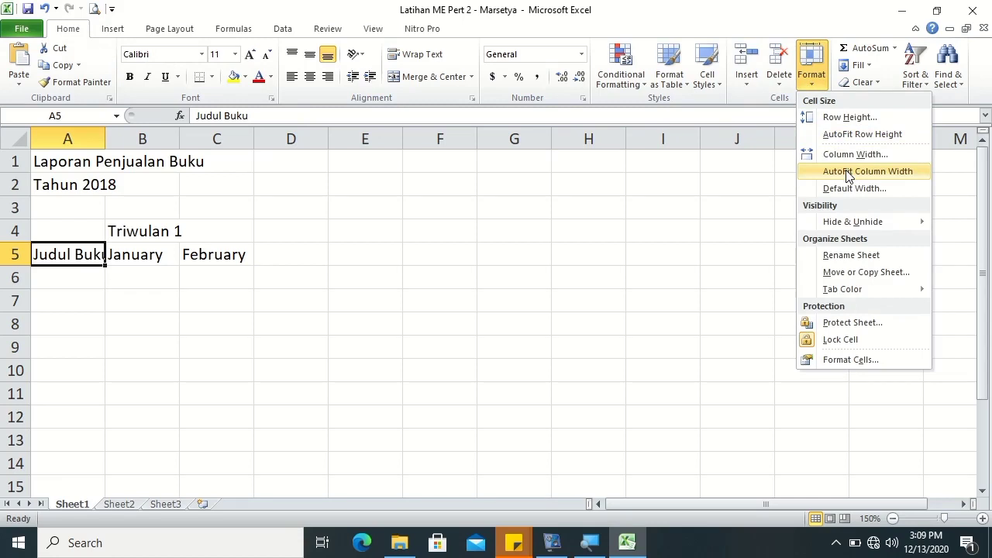
left_click(847, 171)
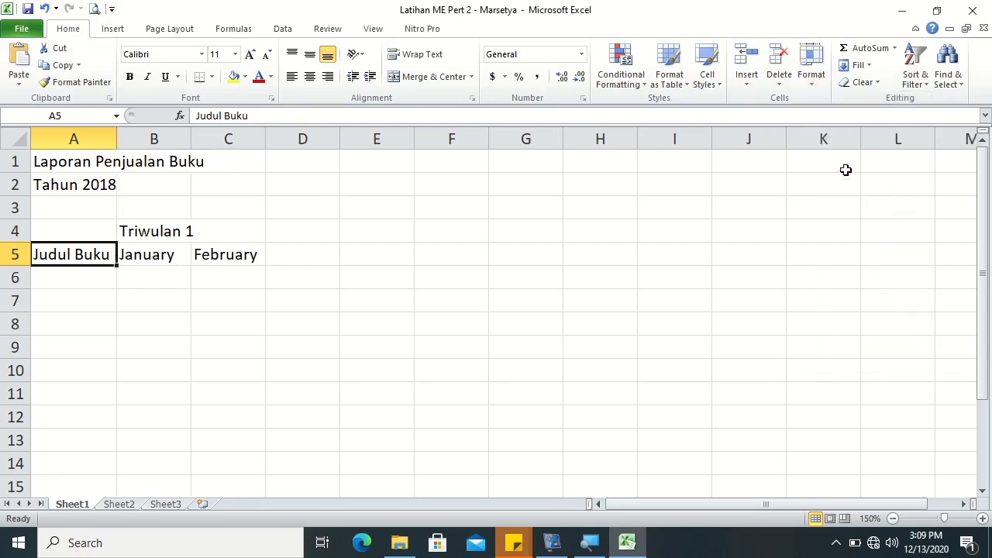
left_click(87, 277)
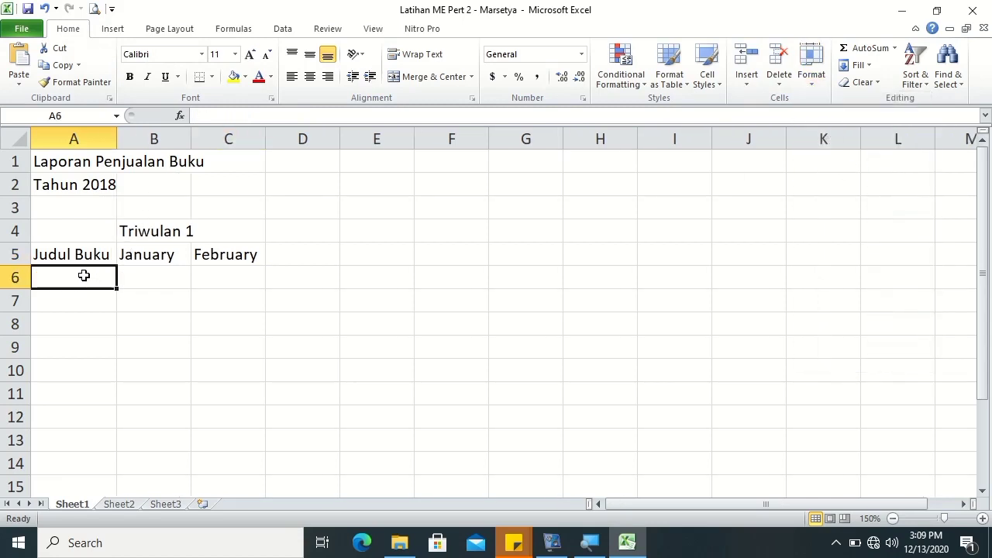
Step: Fill row 6 with 'Kupas Tuntas Excel 2016', 25 and 21
type("Kupas Tuntas")
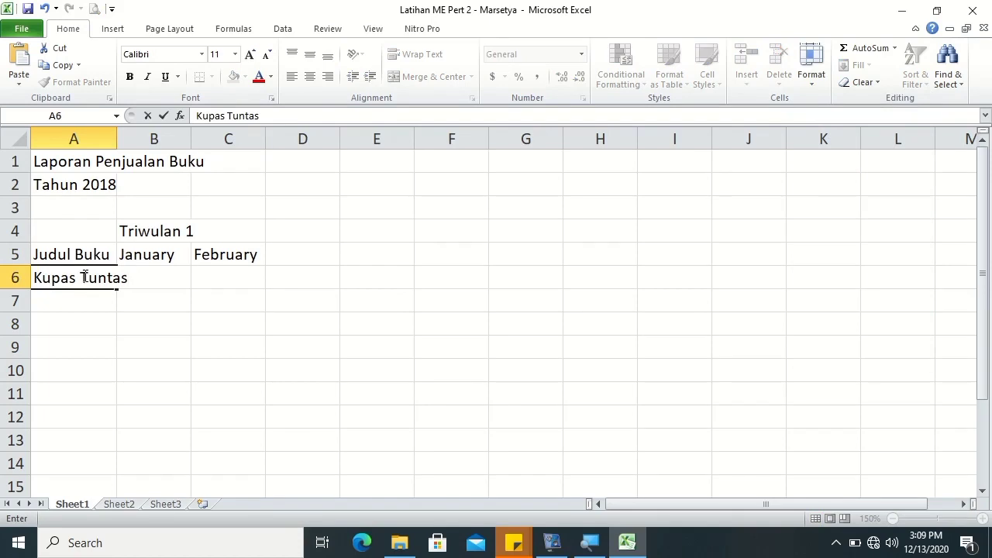
type(" Excel 2016")
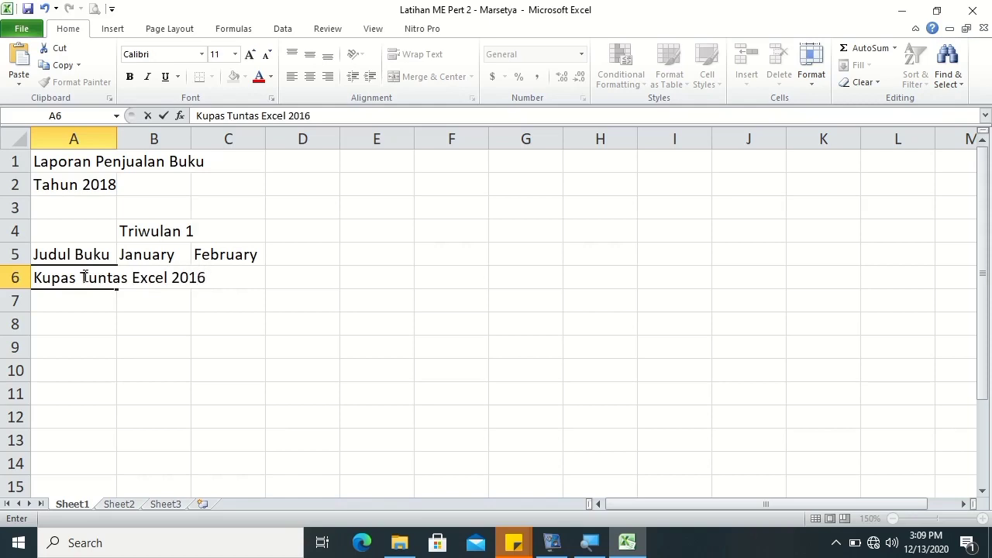
key("Tab")
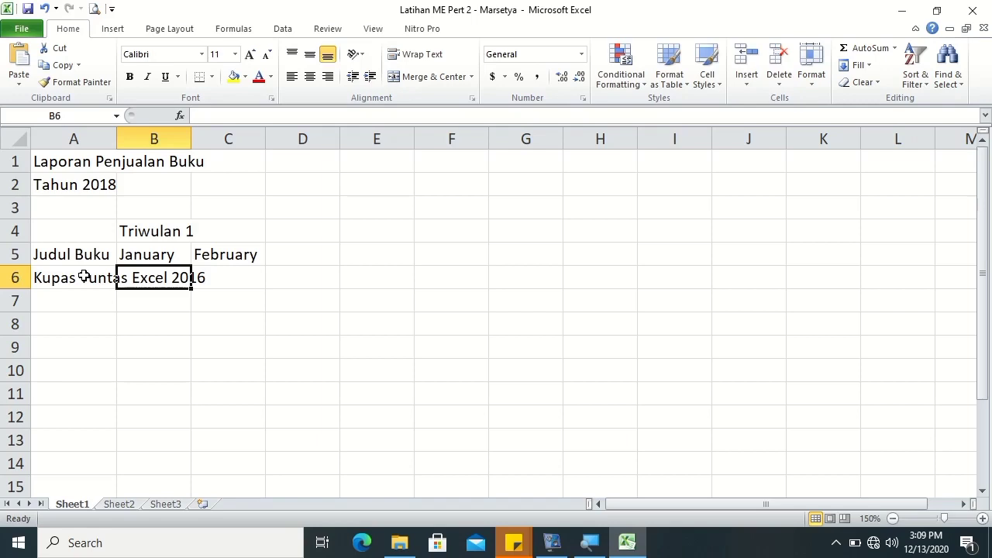
type("25")
key("Tab")
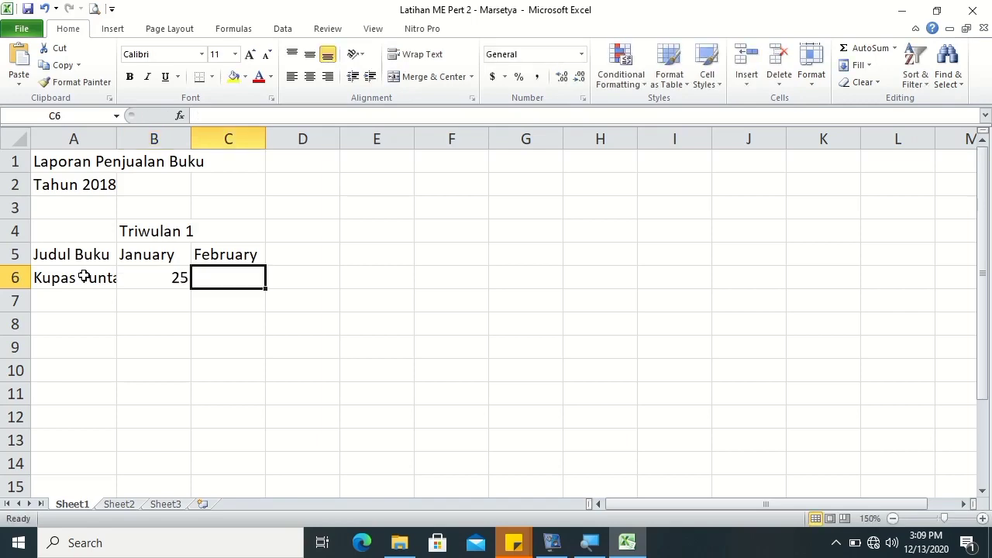
type("21")
key("Return")
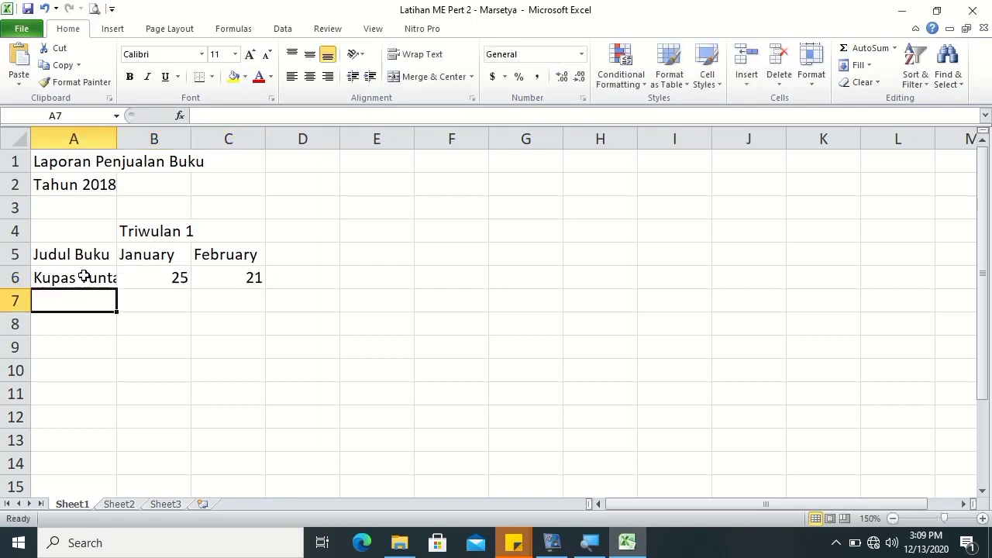
Step: Fill row 7 with 'Kupas Tuntas Word 2016', 21 and 24
type("Kupas Tu")
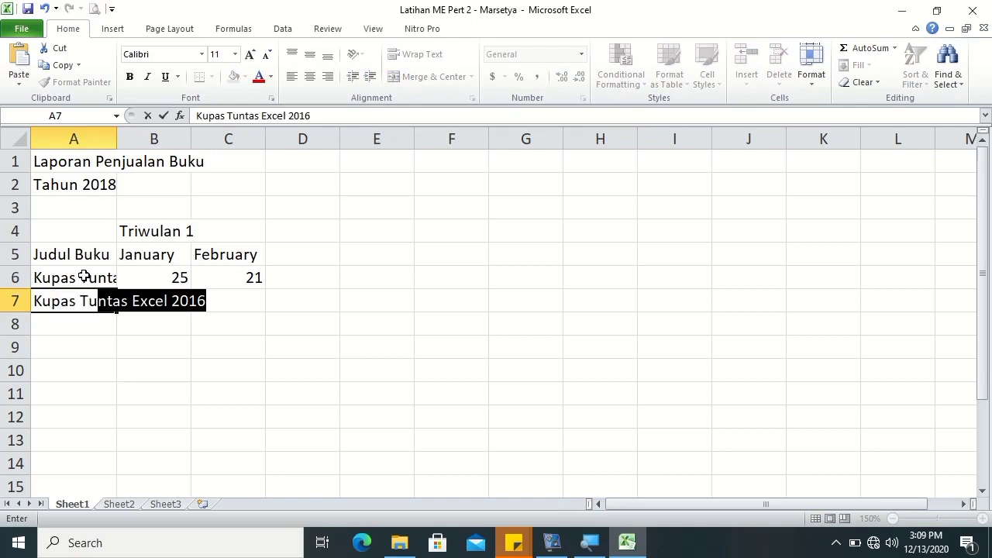
type("ntas ")
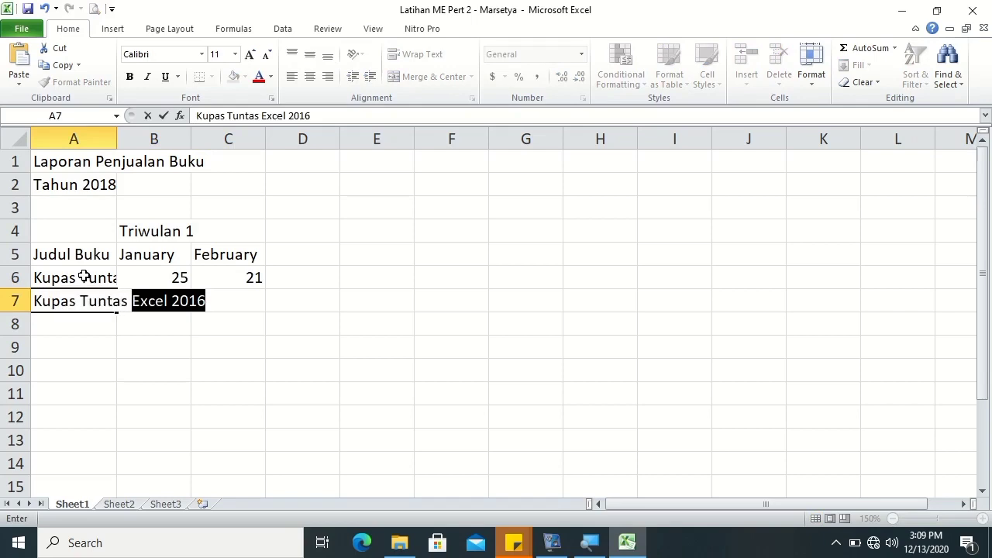
type("Word 2016")
key("Tab")
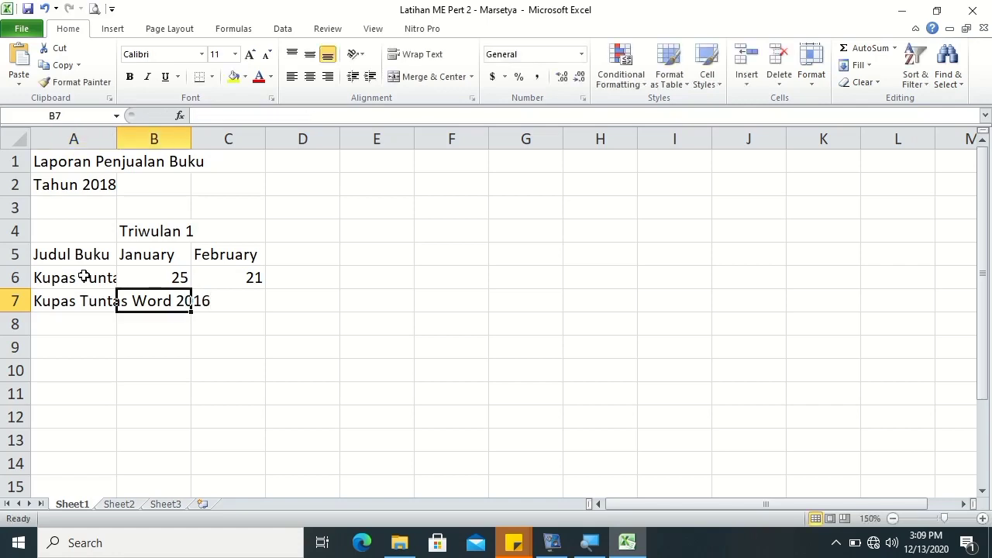
type("21")
key("Tab")
type("24")
key("Tab")
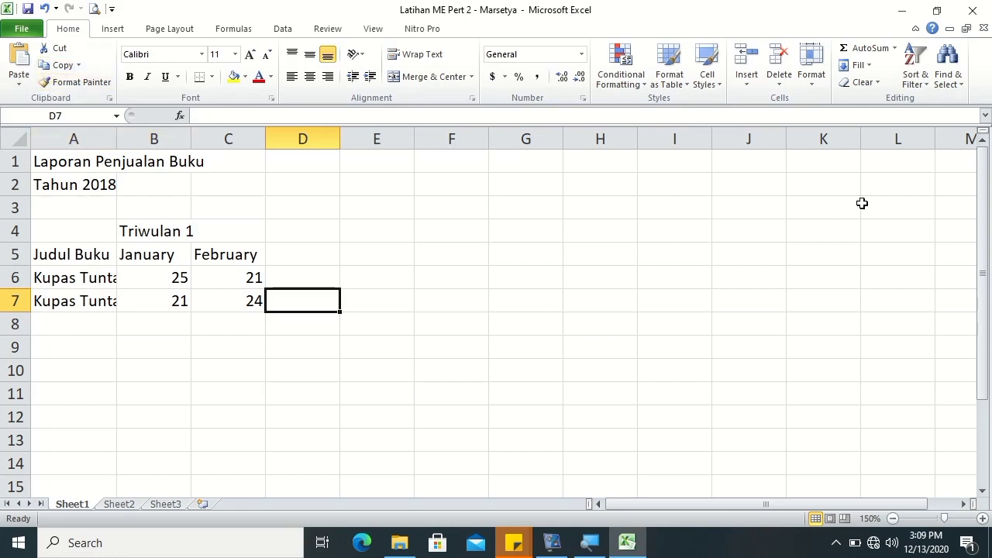
Step: AutoFit column A to its longest title, 'Kupas Tuntas Excel 2016', via the header boundary
left_click(811, 84)
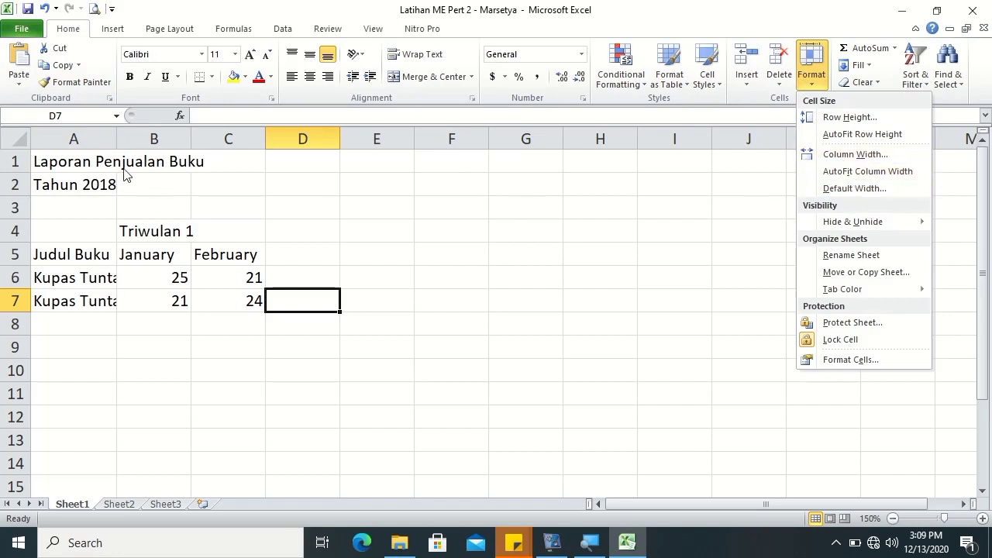
left_click(167, 192)
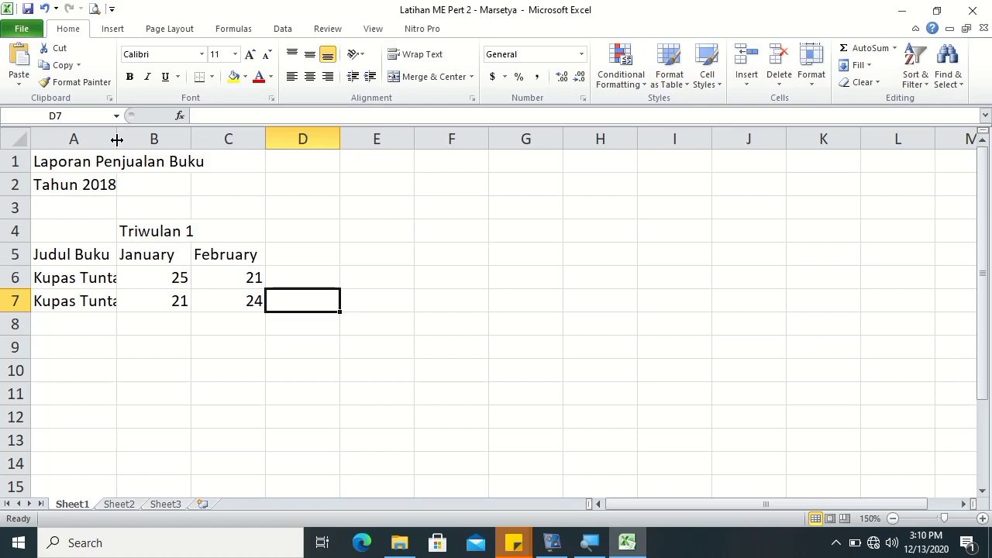
double_click(116, 140)
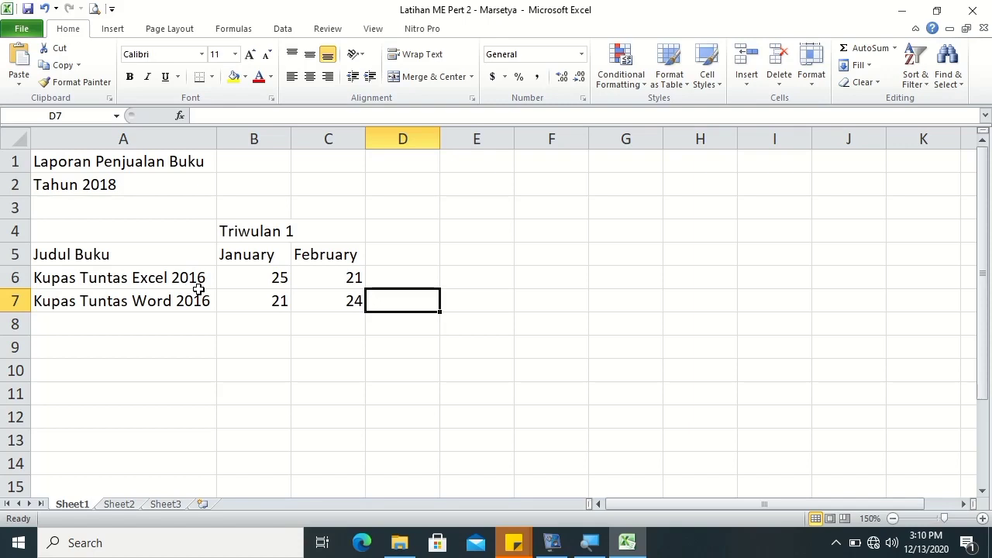
Step: Insert a blank column before February from the ribbon, then delete it again
left_click(317, 261)
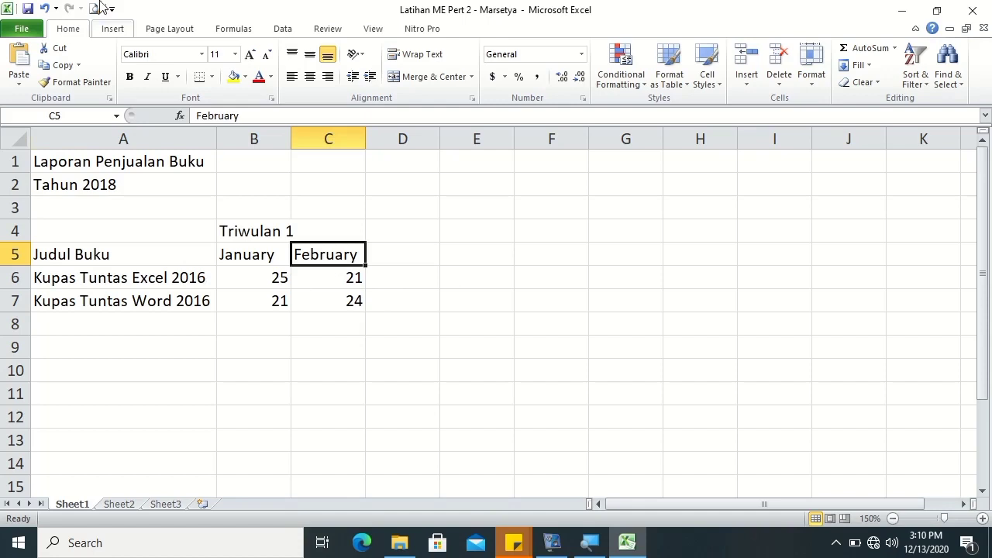
left_click(746, 85)
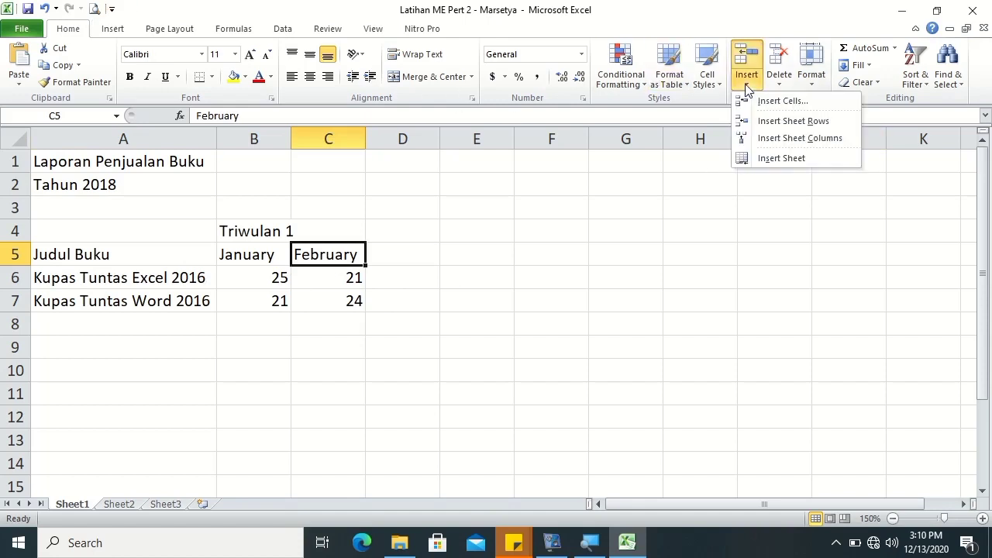
left_click(772, 141)
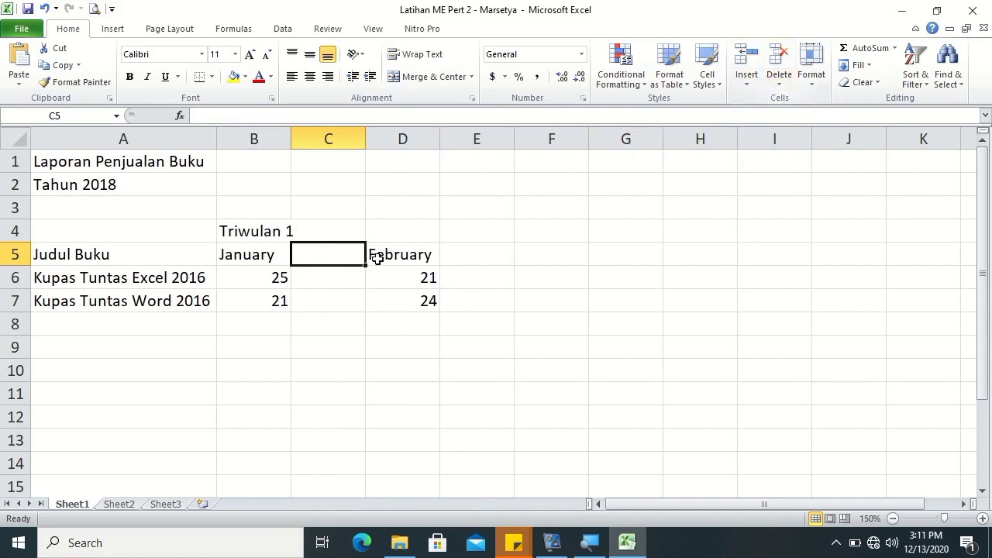
left_click(780, 86)
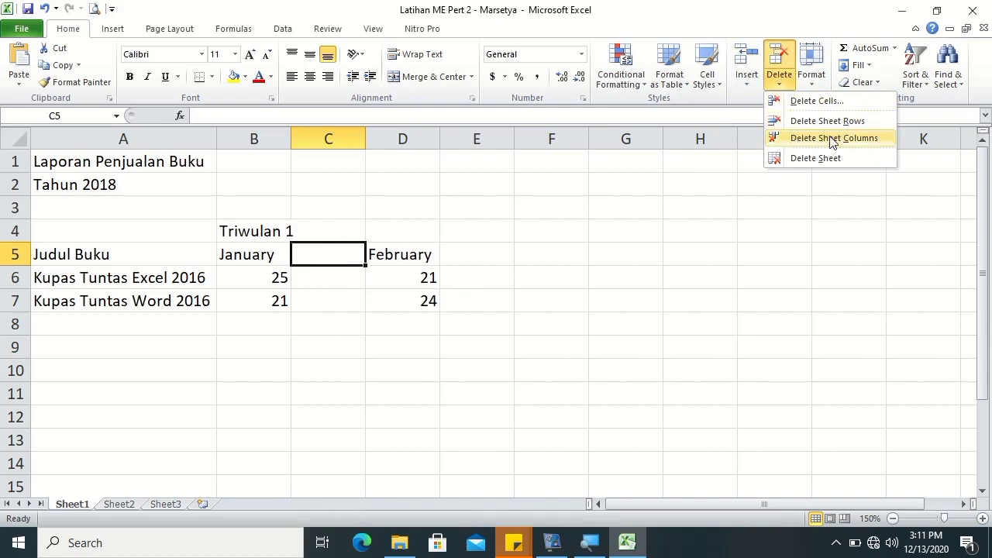
left_click(860, 145)
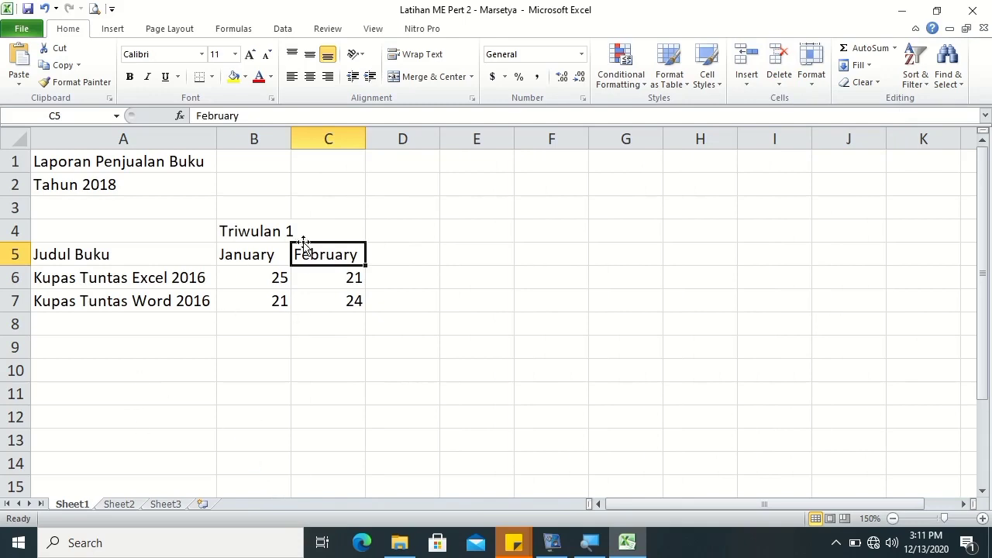
Step: Insert a blank column C from the column header menu, shifting February into D
right_click(328, 133)
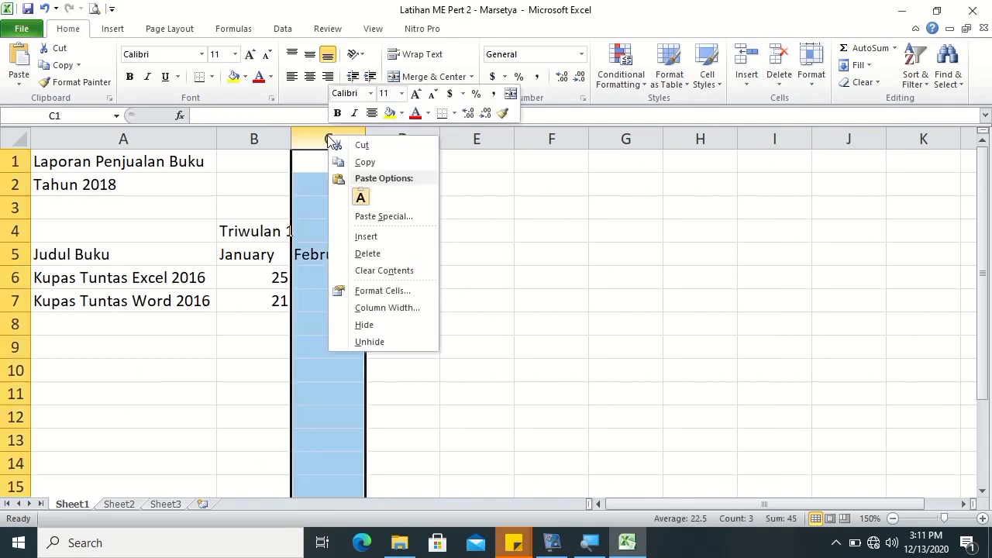
left_click(309, 139)
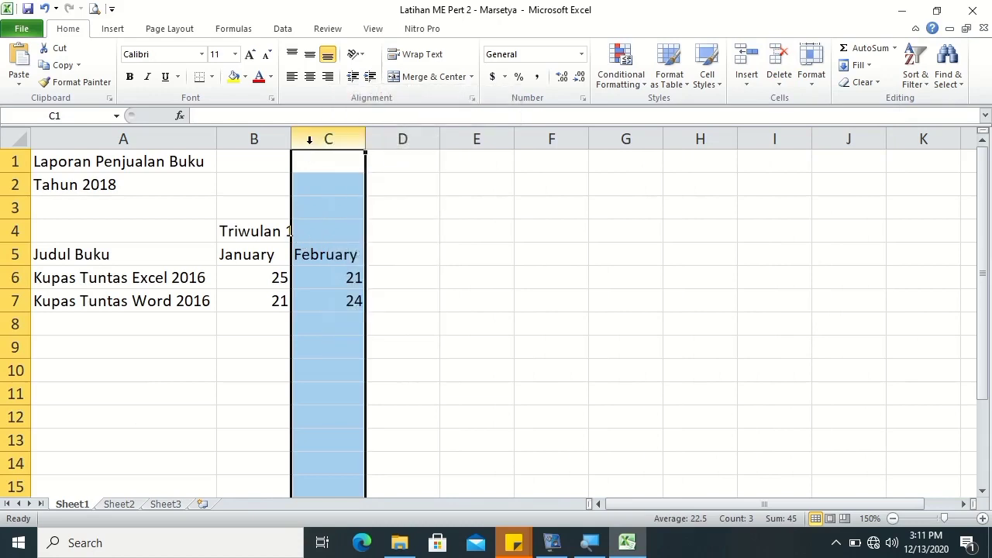
right_click(309, 139)
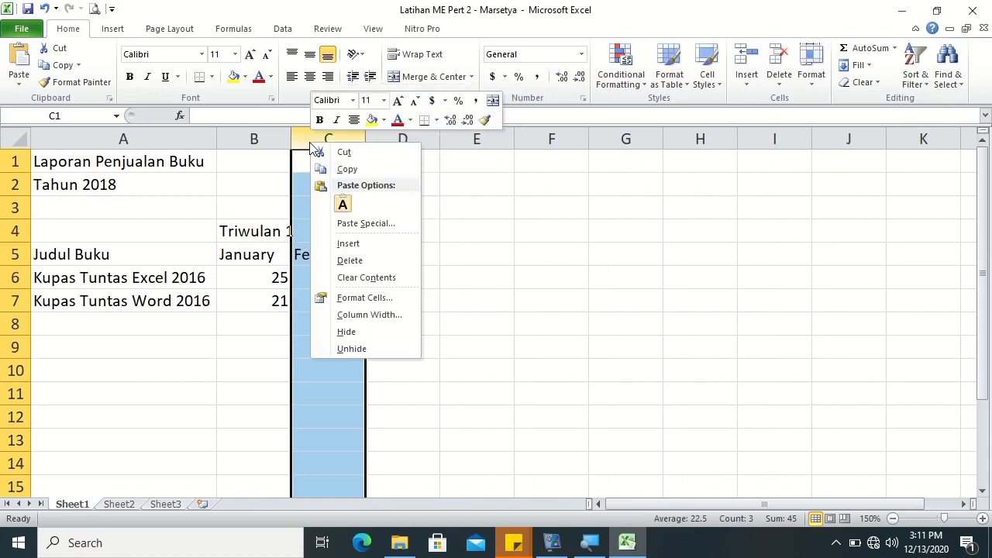
left_click(355, 245)
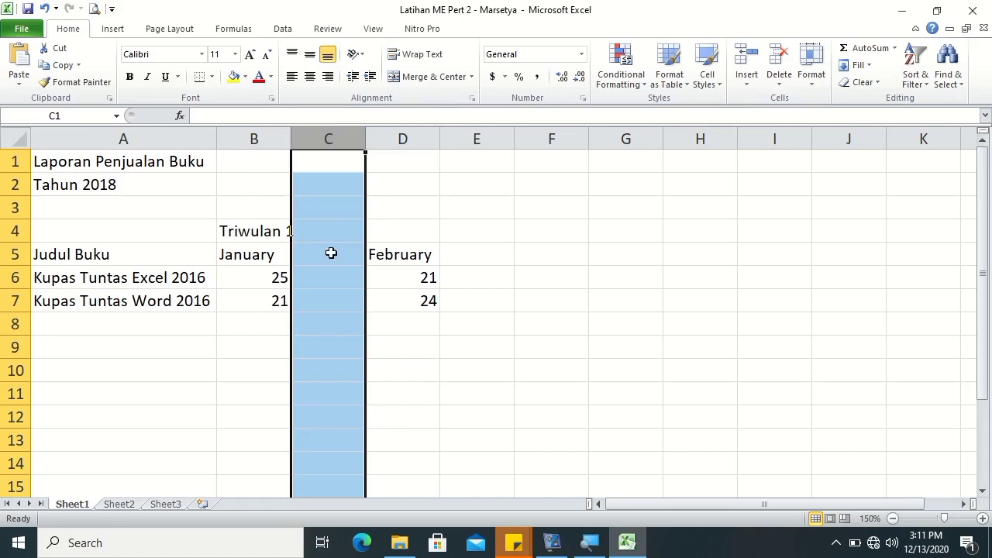
left_click(346, 319)
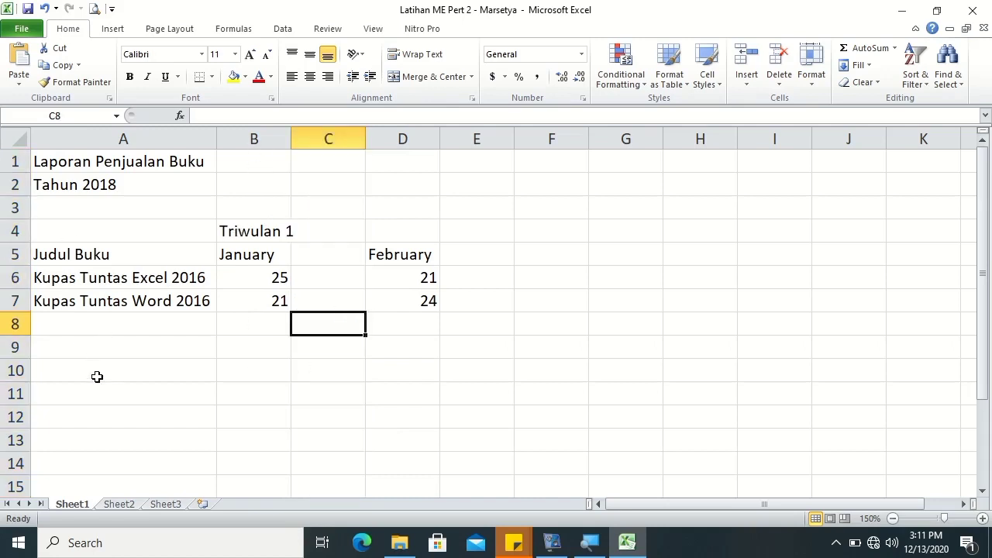
left_click(60, 304)
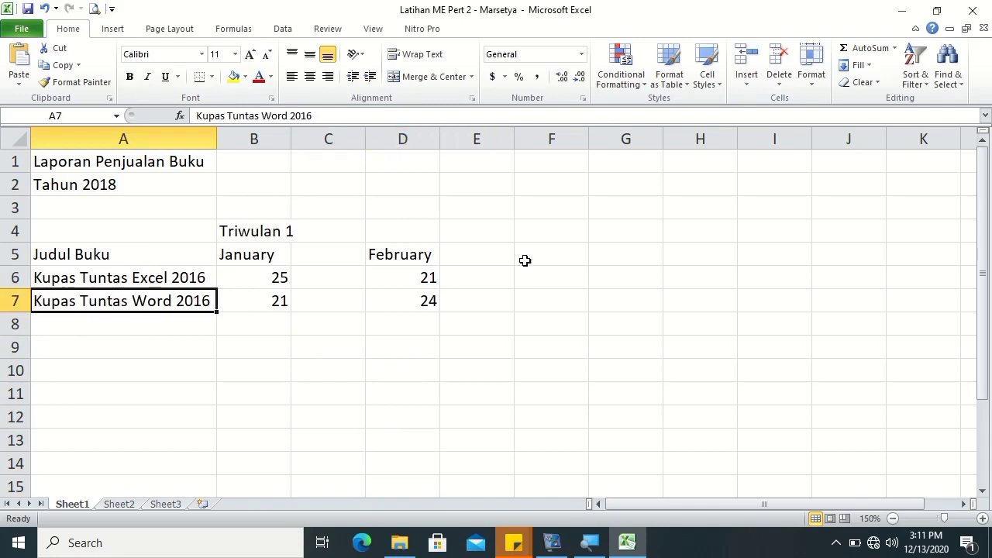
Step: Insert a blank row above Kupas Tuntas Word 2016 from the ribbon, then delete it
left_click(746, 79)
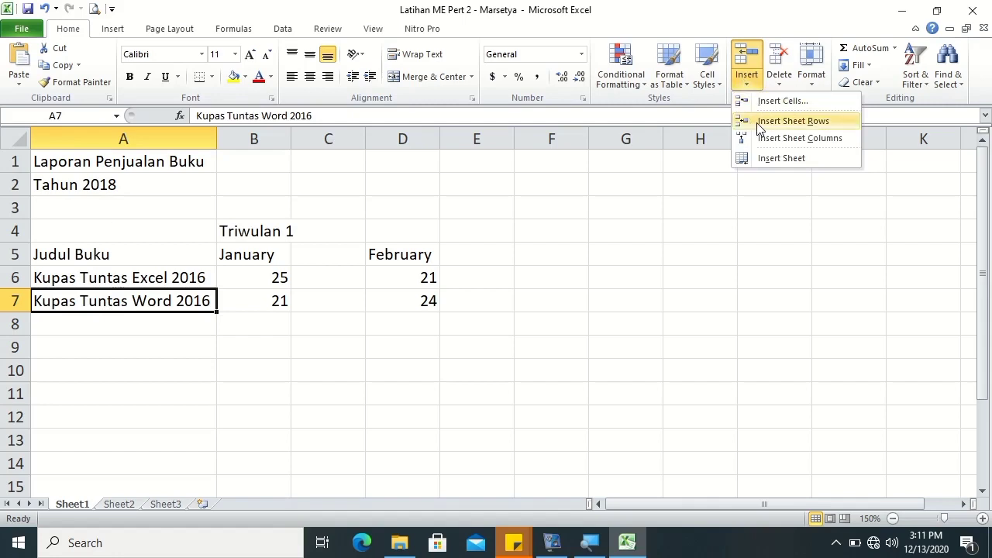
left_click(792, 121)
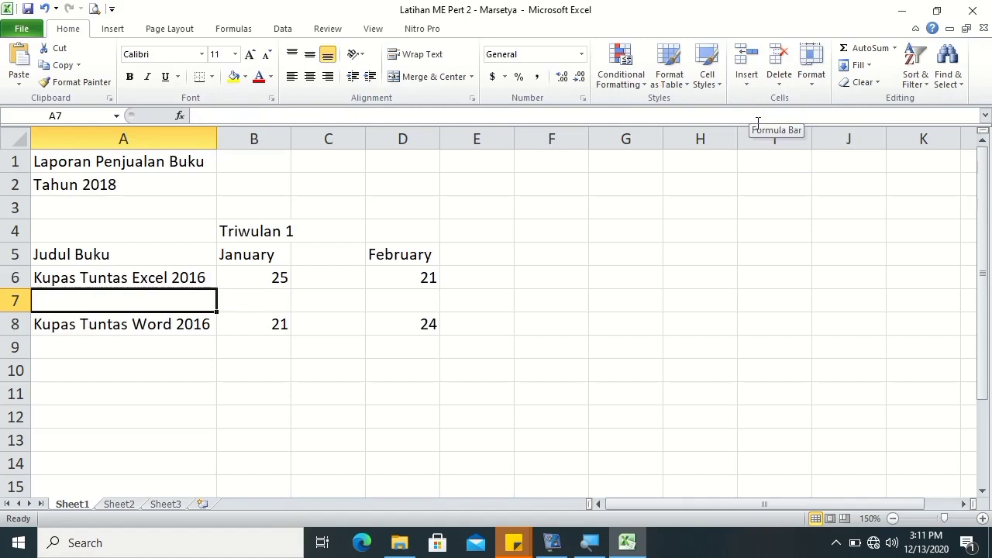
left_click(779, 78)
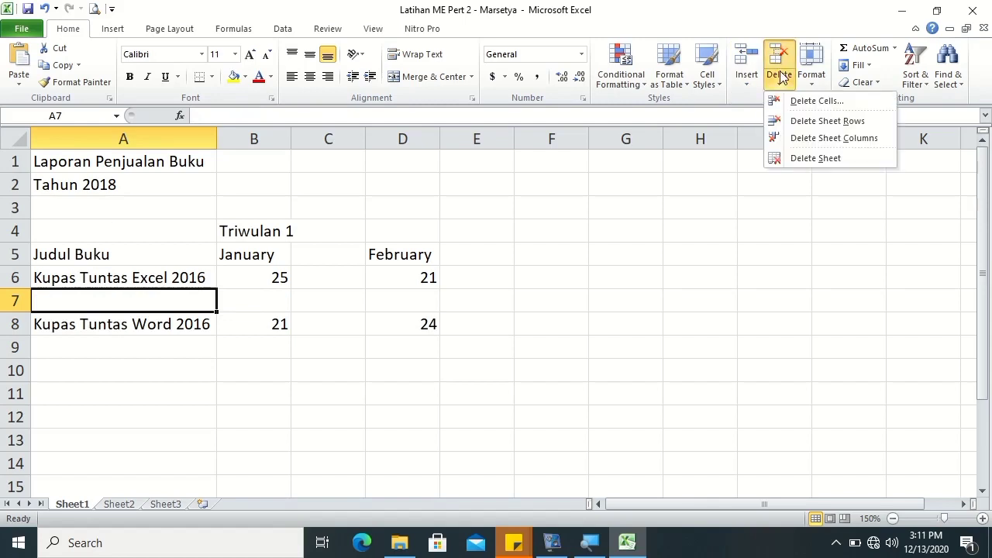
left_click(795, 127)
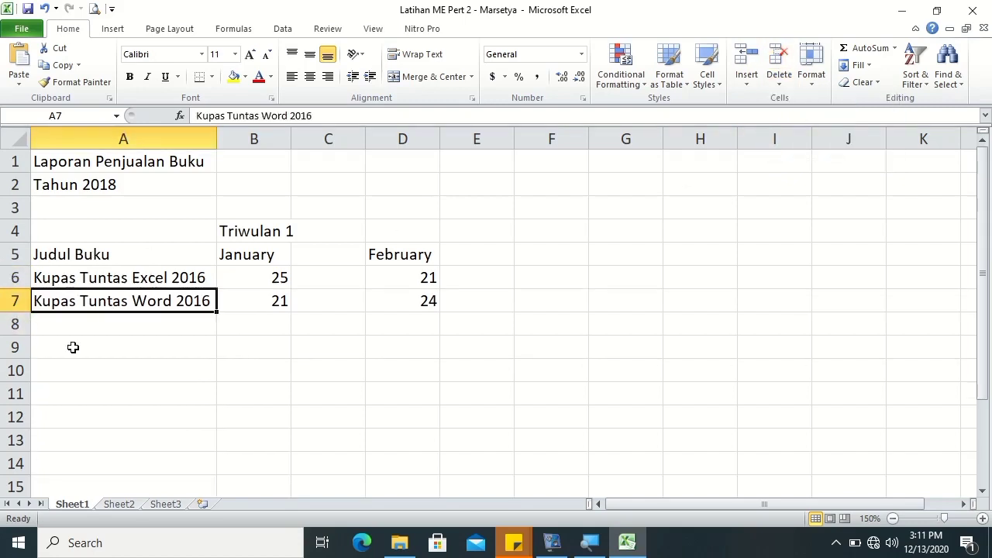
Step: Using row 7's context menu, insert, delete, then reinsert a blank row 7
right_click(14, 300)
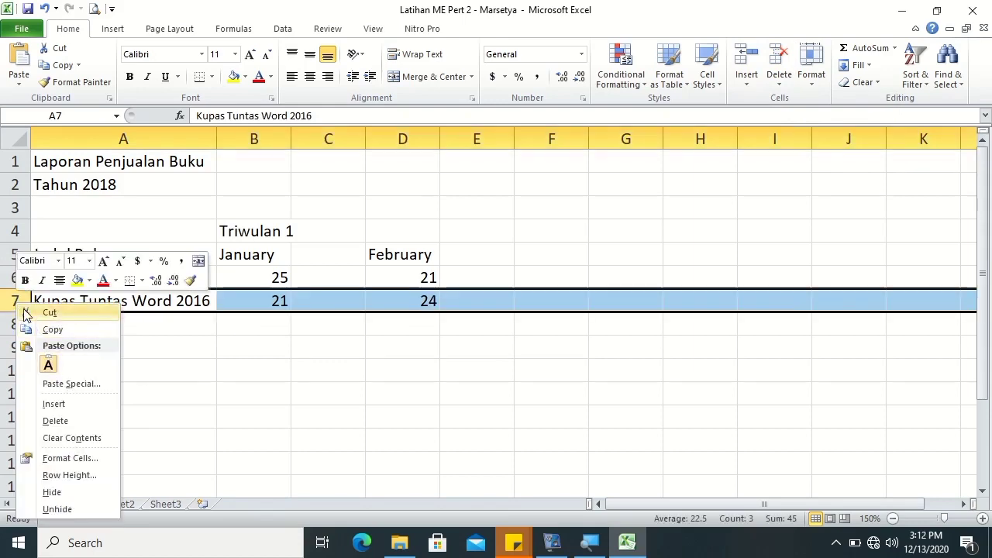
left_click(53, 404)
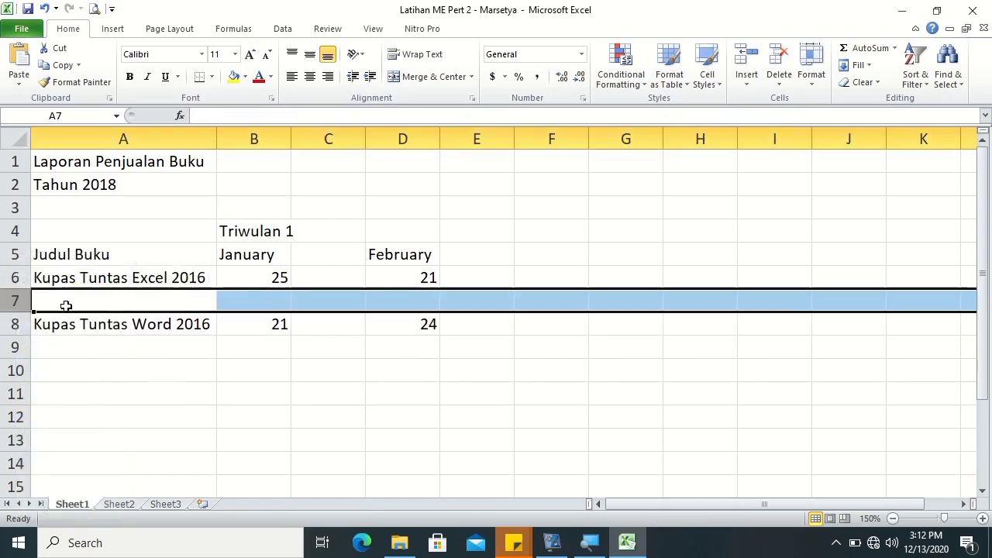
right_click(15, 299)
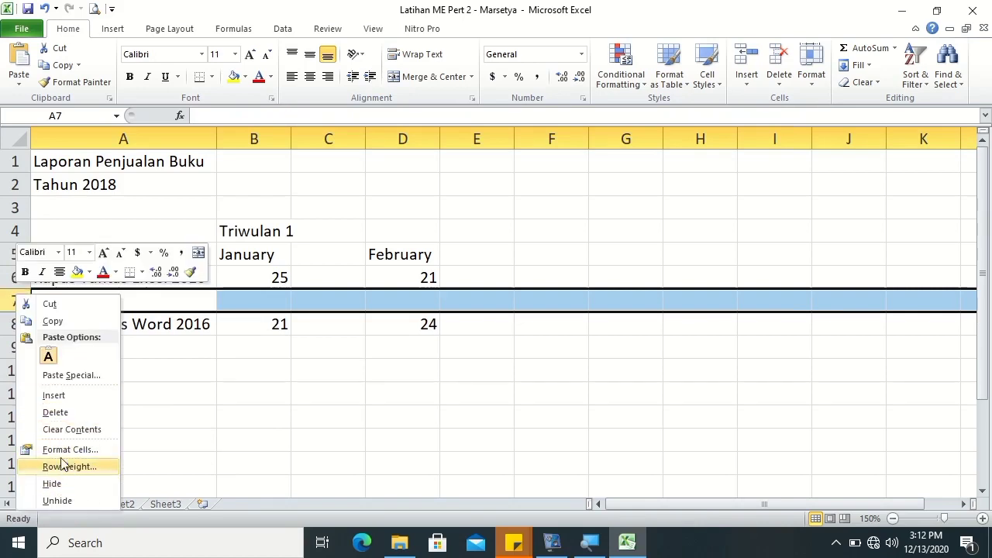
left_click(49, 412)
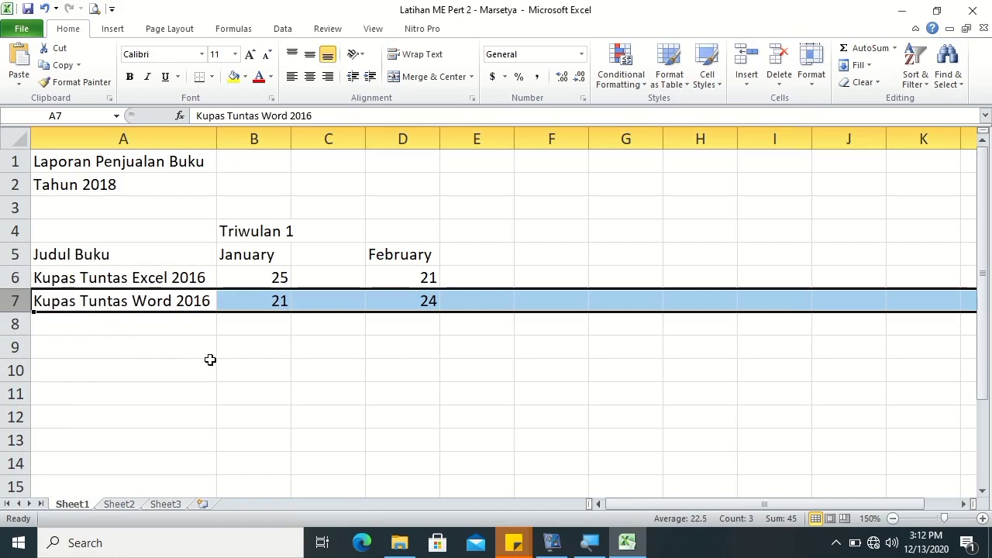
right_click(17, 302)
left_click(62, 403)
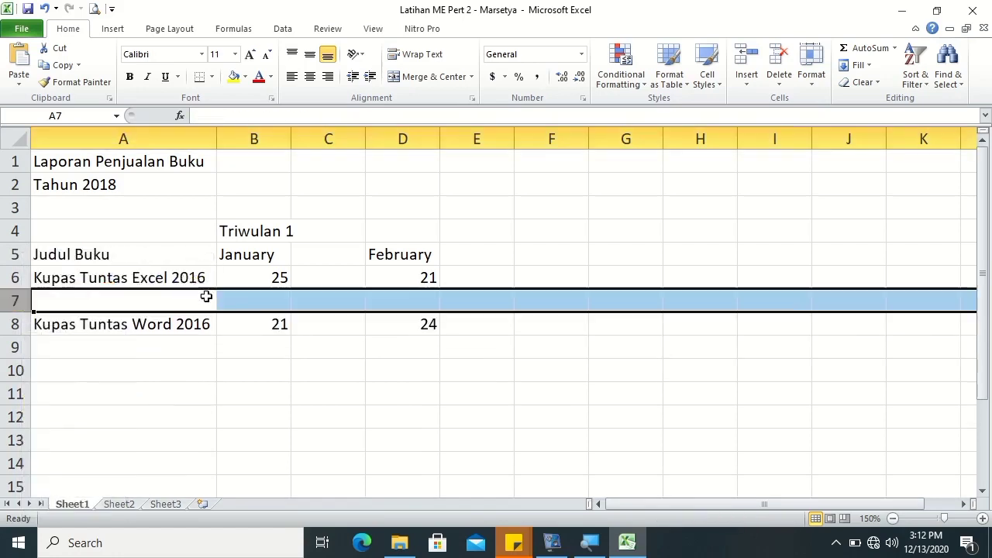
Step: AutoFill February and March into C5:D5 and enter 30 in C6
left_click(245, 253)
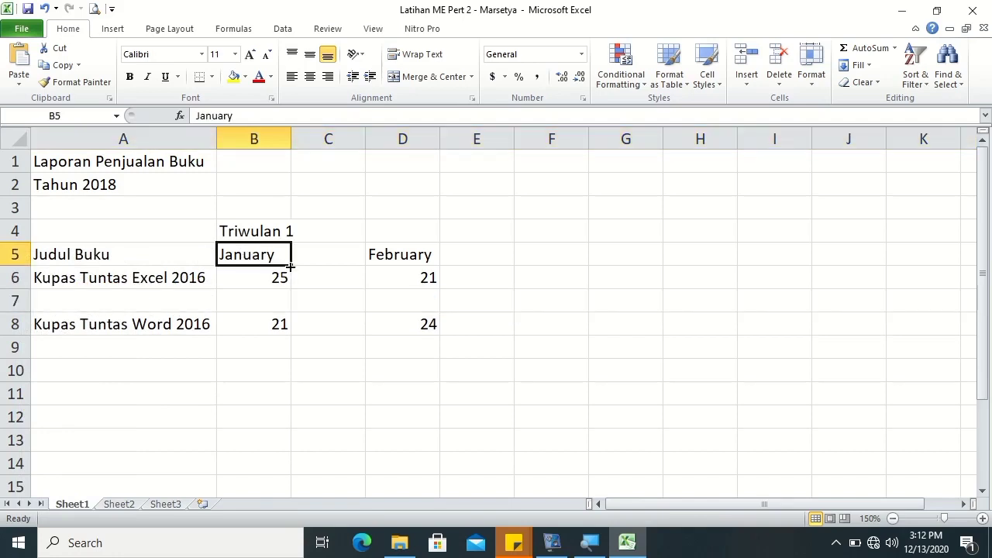
left_click_drag(321, 272, 421, 269)
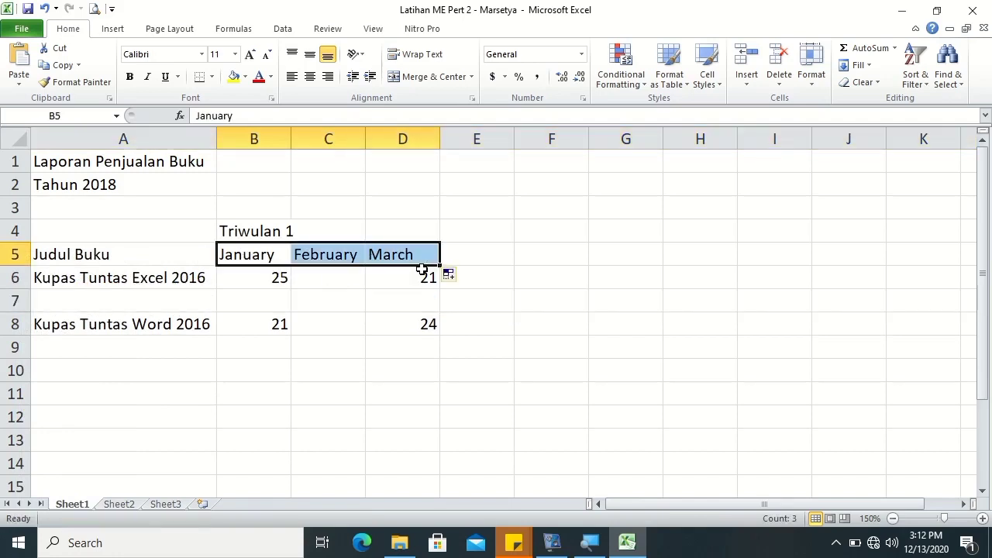
left_click(312, 278)
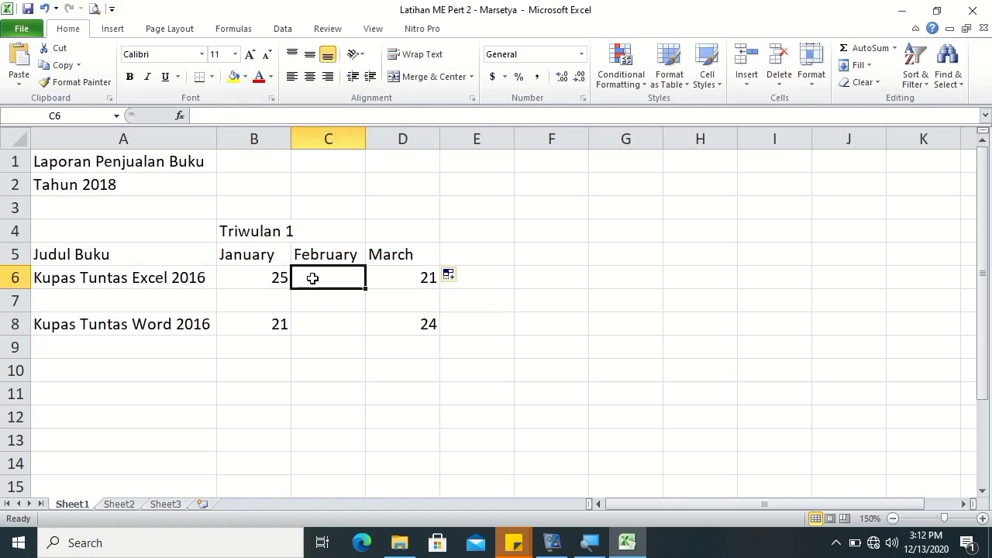
type("30")
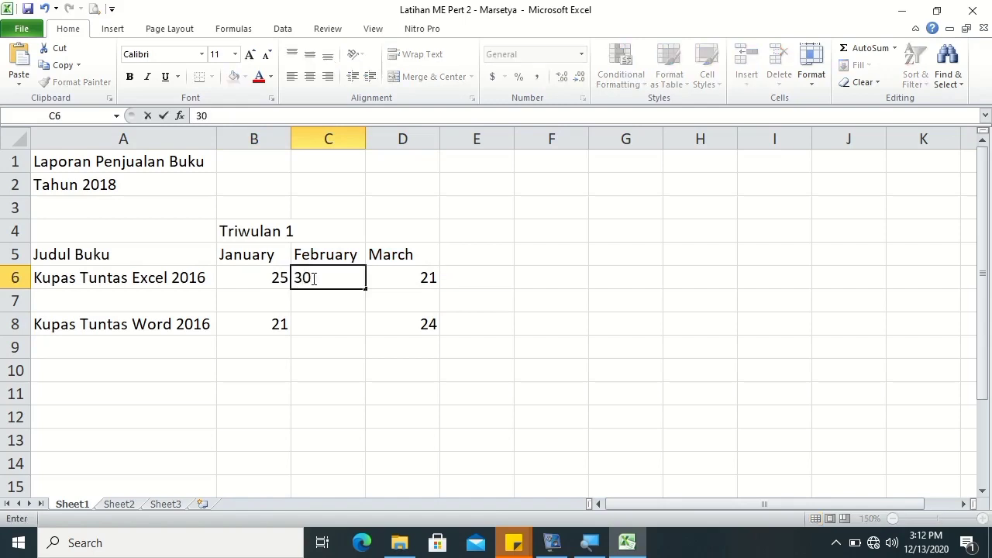
key("Return")
Step: Add 'Kupas Tuntas PowerPoint 2016' in row 7 with sales 15, 19 and 23
key("Left")
key("Left")
type("Kupas Tuntas")
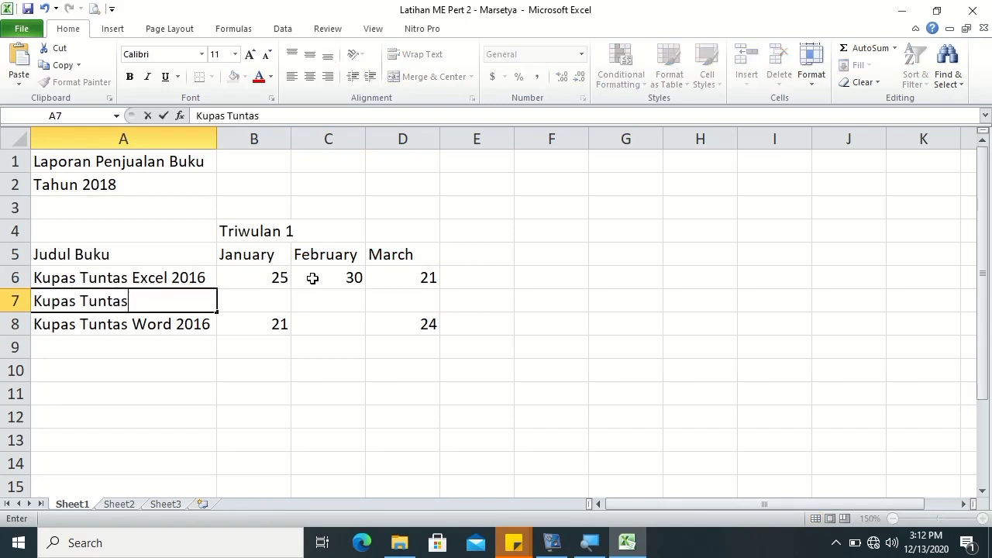
type(" P")
type("owerPoin")
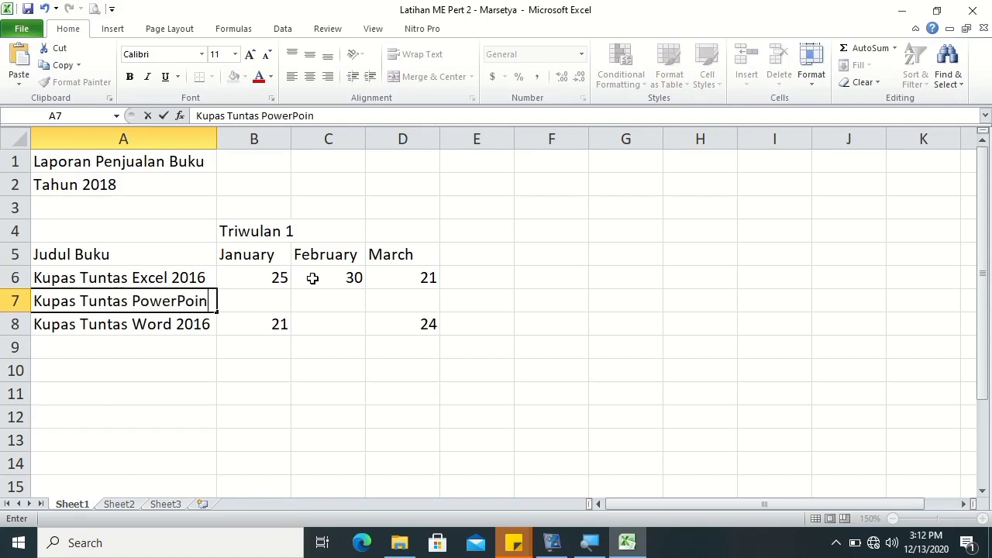
type("t 201")
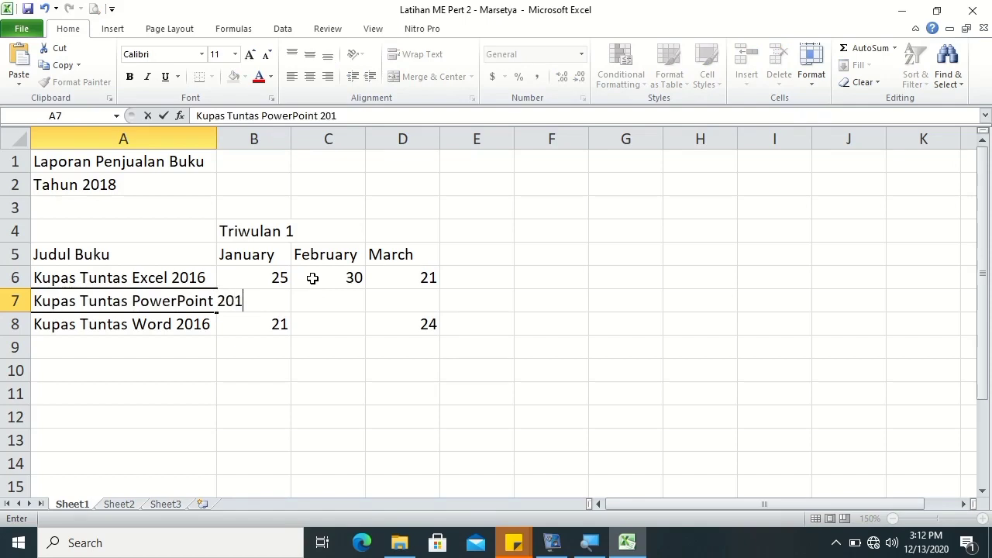
type("6")
key("Tab")
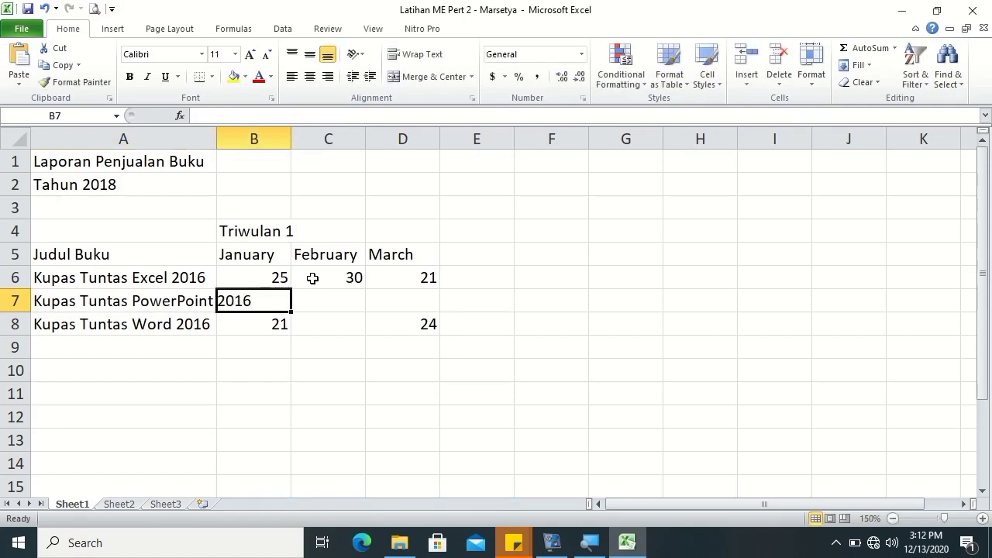
type("15")
key("Tab")
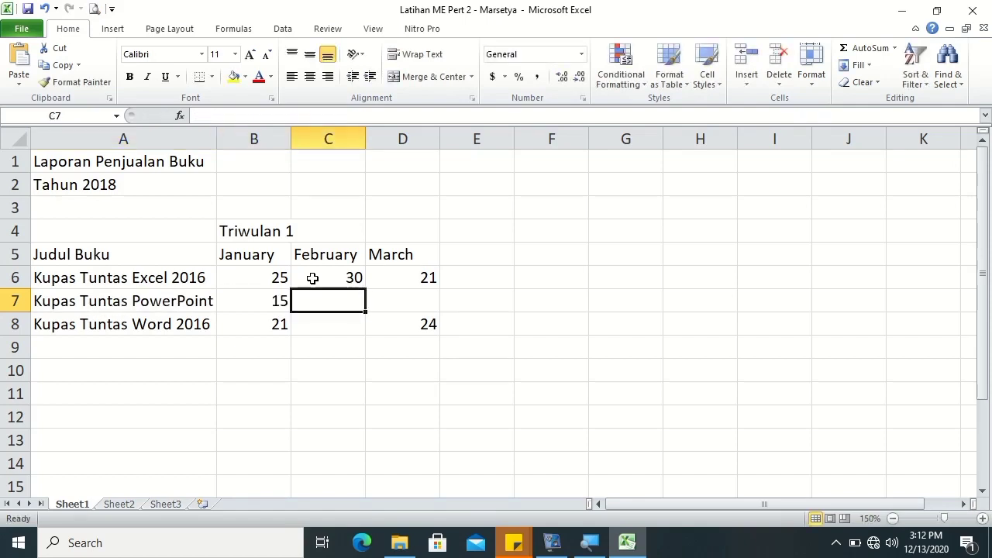
type("19")
key("Tab")
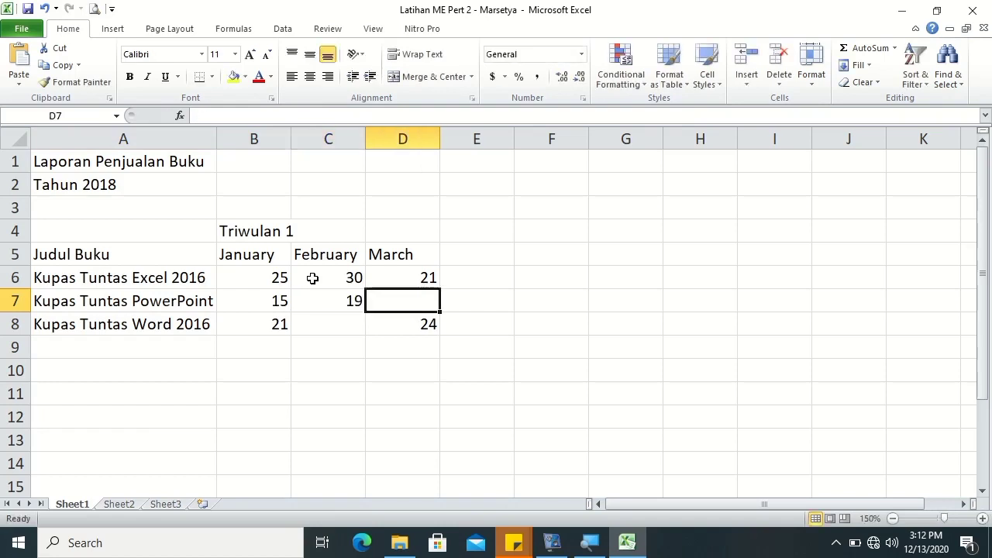
type("21")
key("BackSpace")
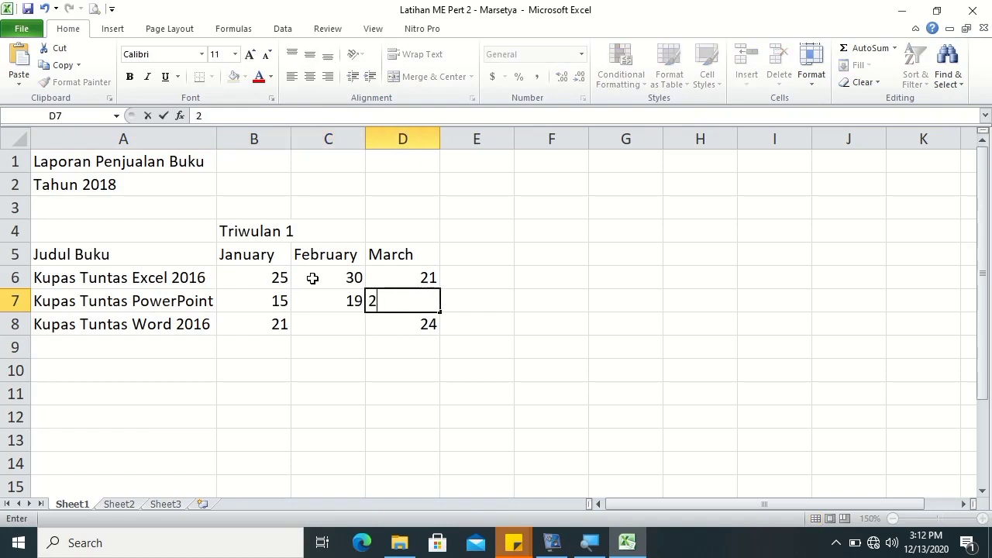
type("3")
key("Return")
Step: Enter 19 as the Kupas Tuntas Word 2016 February sales
key("Tab")
key("Tab")
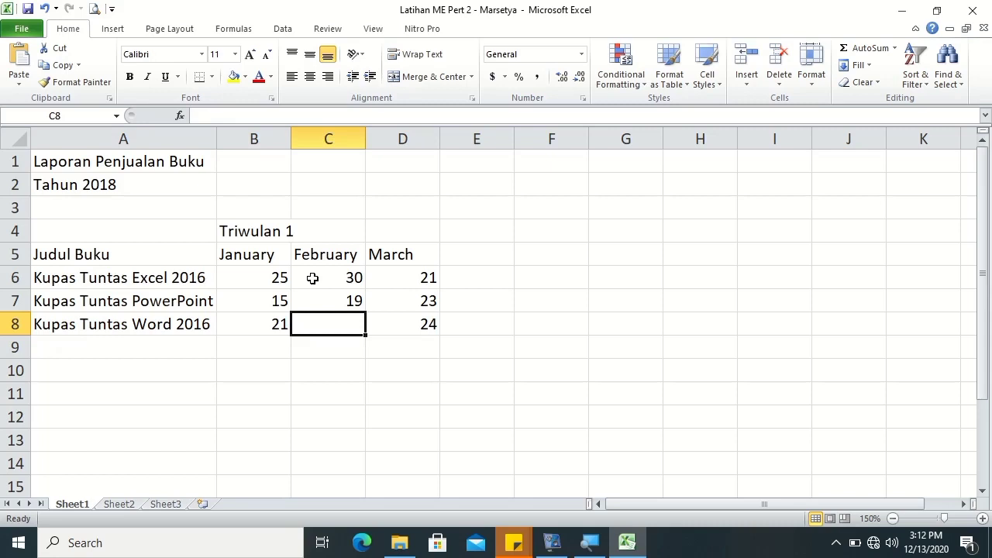
type("19")
key("Return")
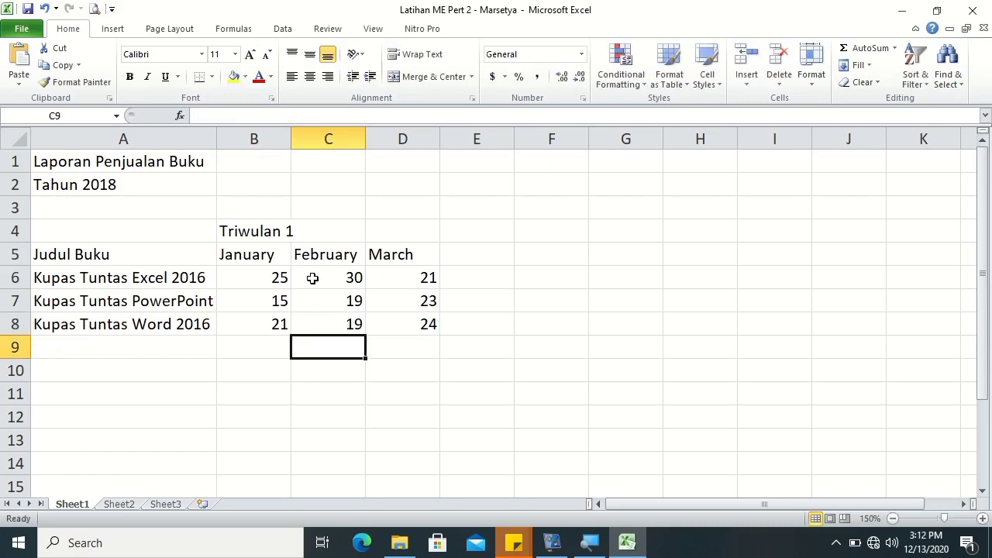
left_click(200, 301)
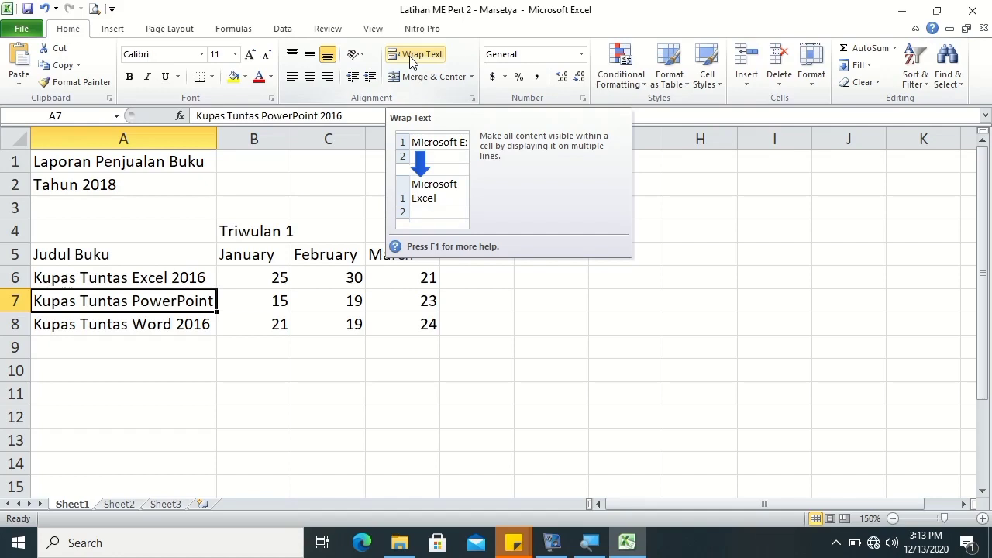
Step: Wrap the 'Kupas Tuntas PowerPoint 2016' title in A7 onto two lines
left_click(411, 62)
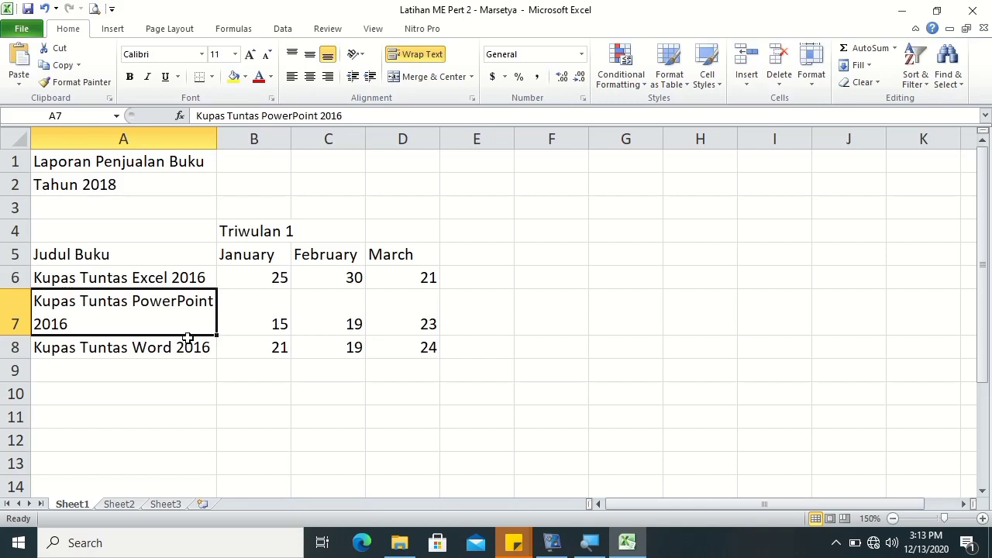
Step: Top-align 15 and middle-align 19 in the PowerPoint row
left_click(255, 324)
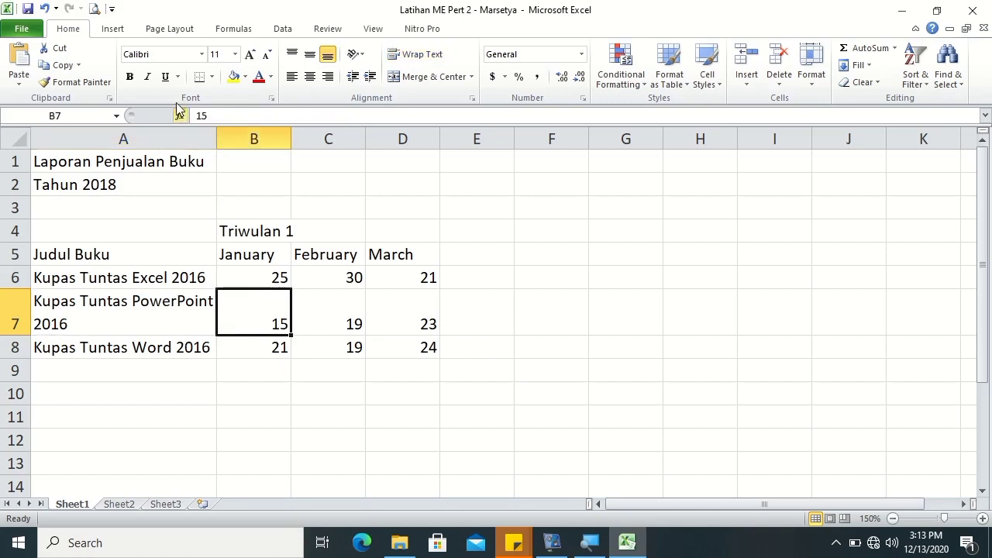
left_click(291, 56)
left_click(349, 324)
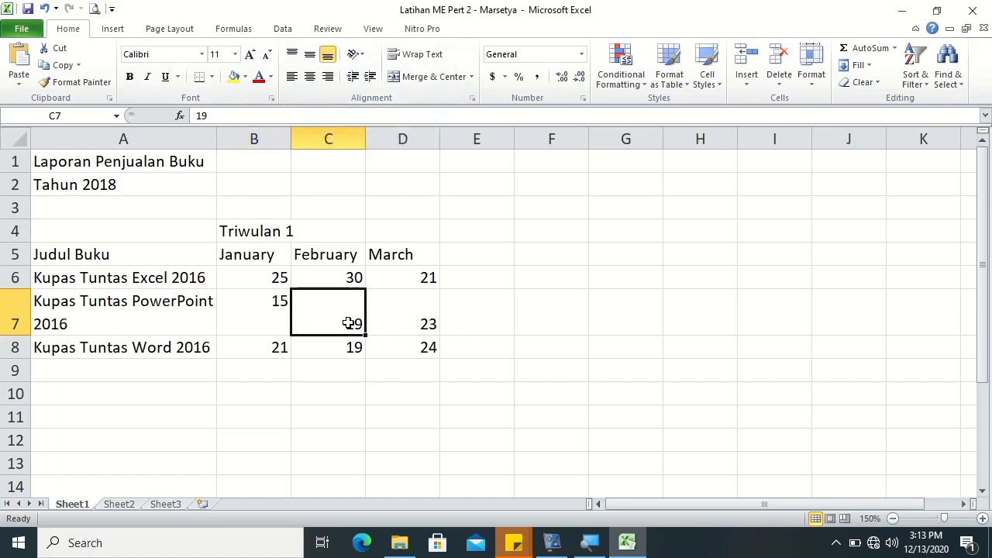
left_click(309, 55)
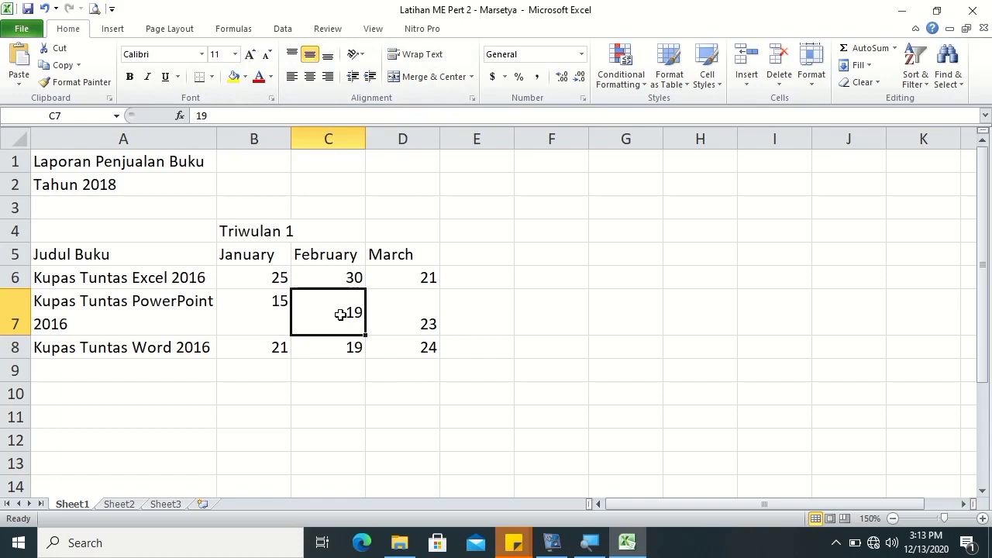
left_click(405, 323)
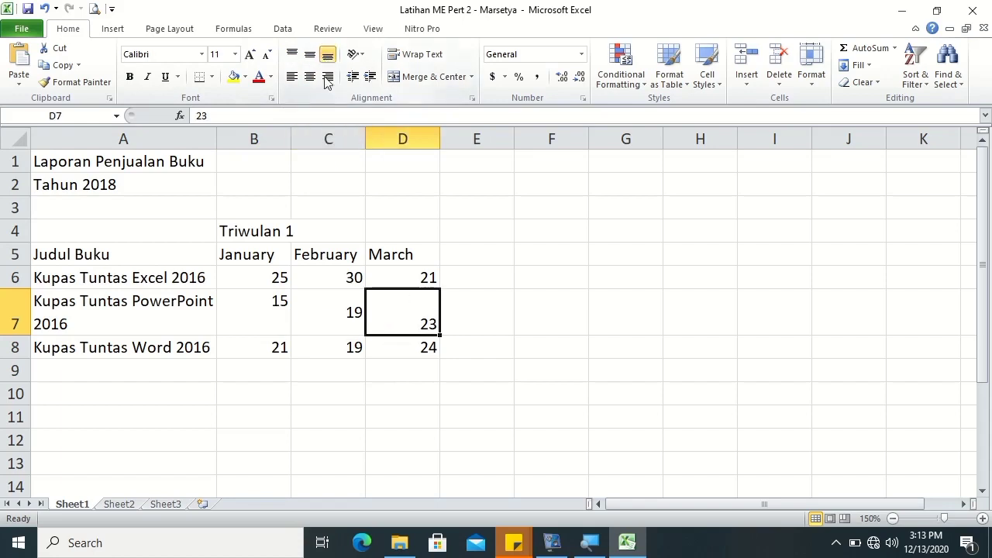
left_click(267, 310)
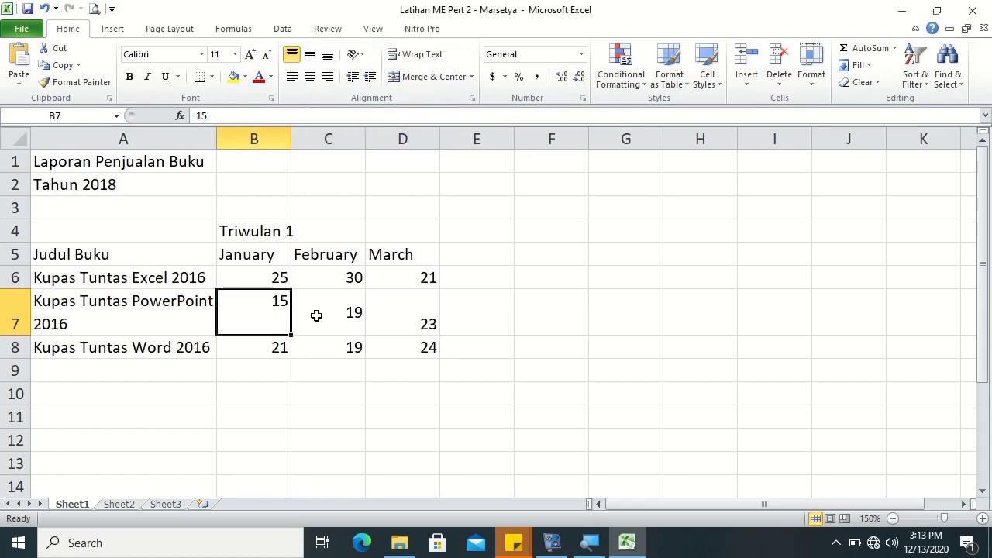
Step: Left-align 25, centre 30 and right-align 21 in the Excel 2016 row
left_click(254, 272)
left_click(288, 77)
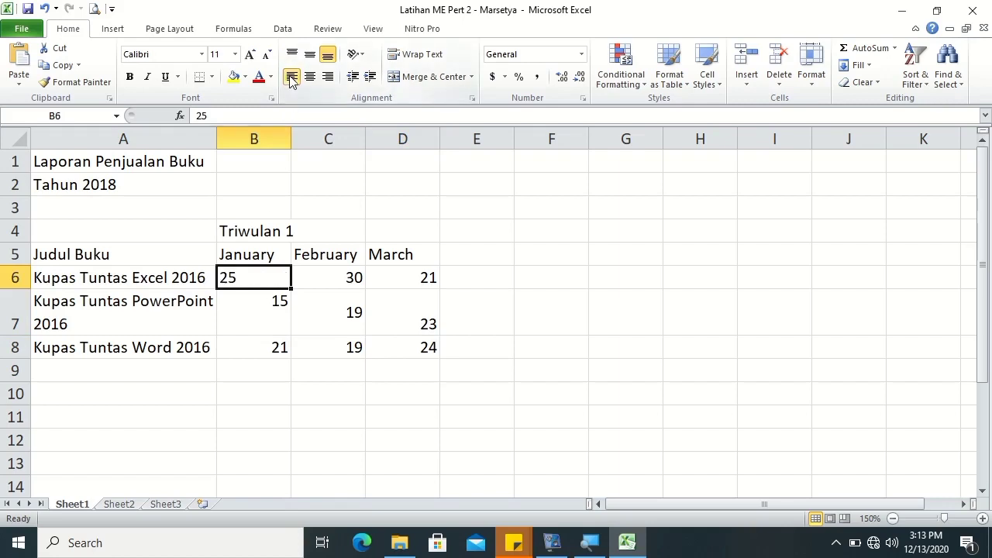
left_click(349, 273)
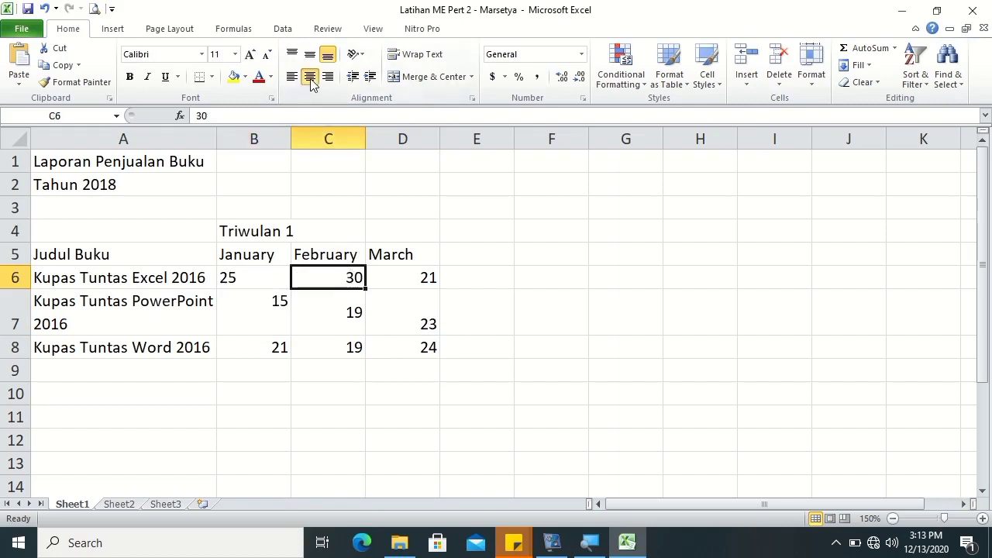
left_click(309, 77)
left_click(424, 278)
left_click(328, 77)
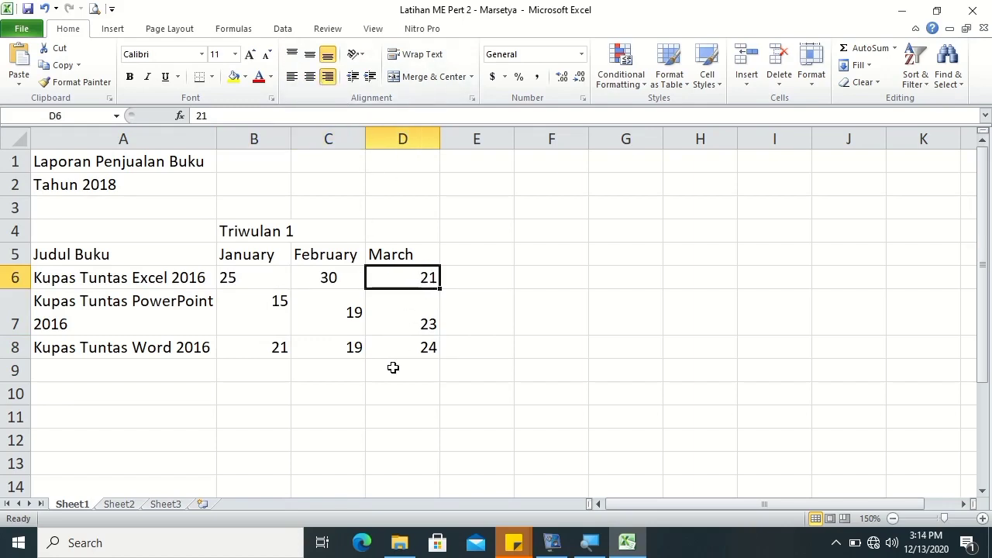
left_click(390, 332)
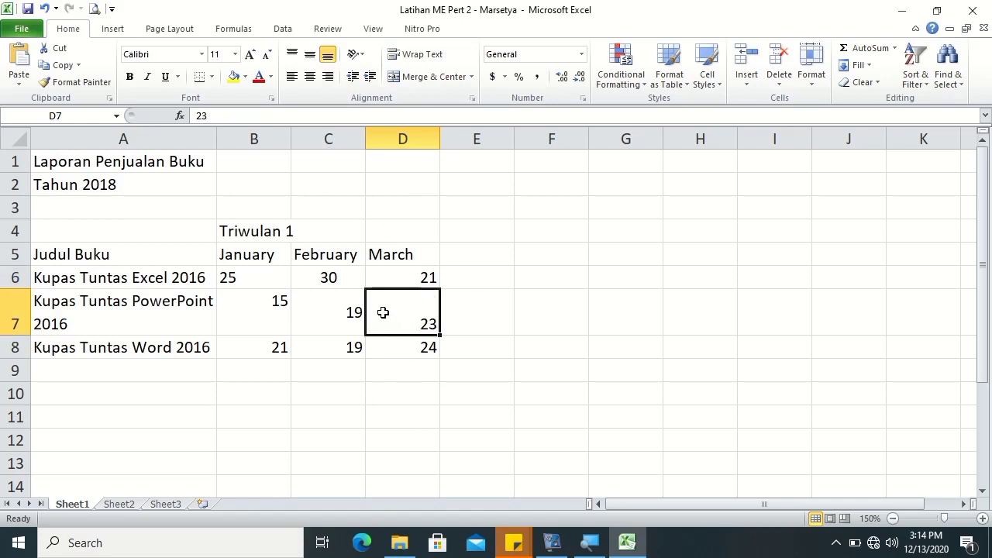
Step: Centre all sales figures in B6:D8 horizontally and vertically
left_click_drag(232, 274, 421, 342)
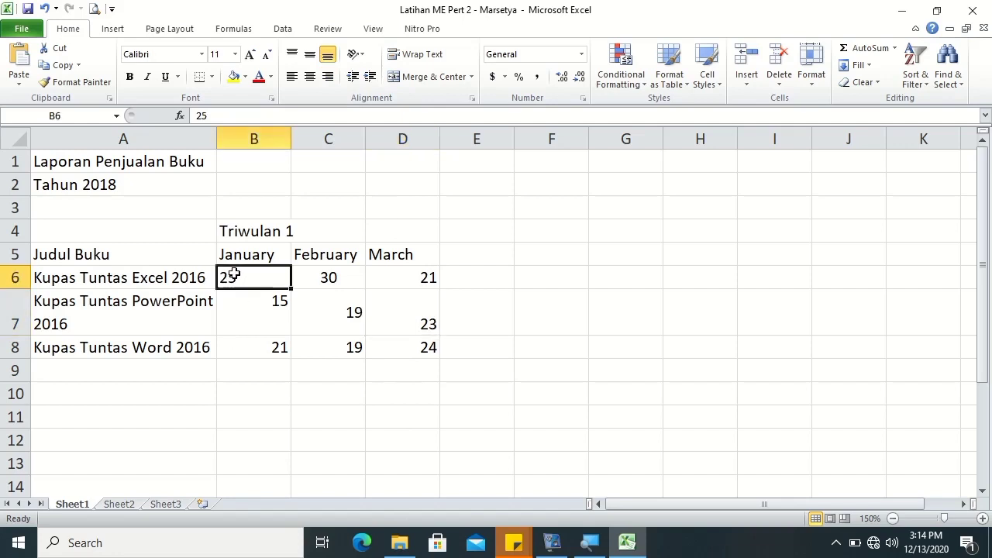
left_click(309, 77)
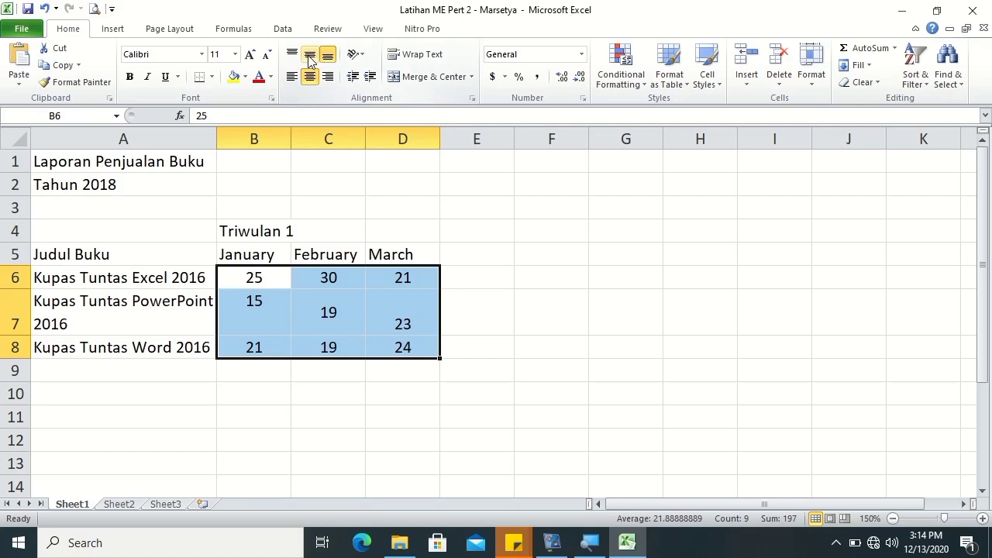
left_click(309, 57)
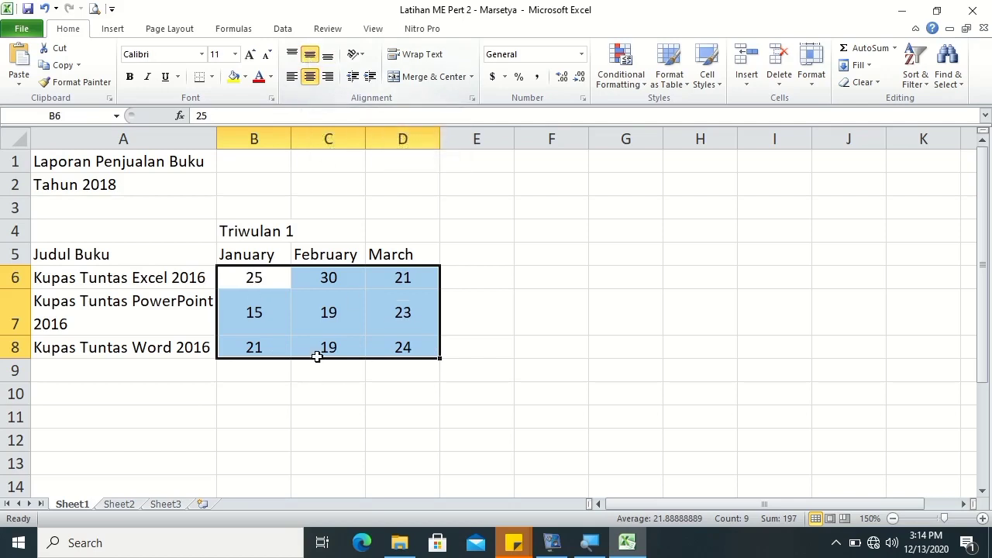
left_click(288, 392)
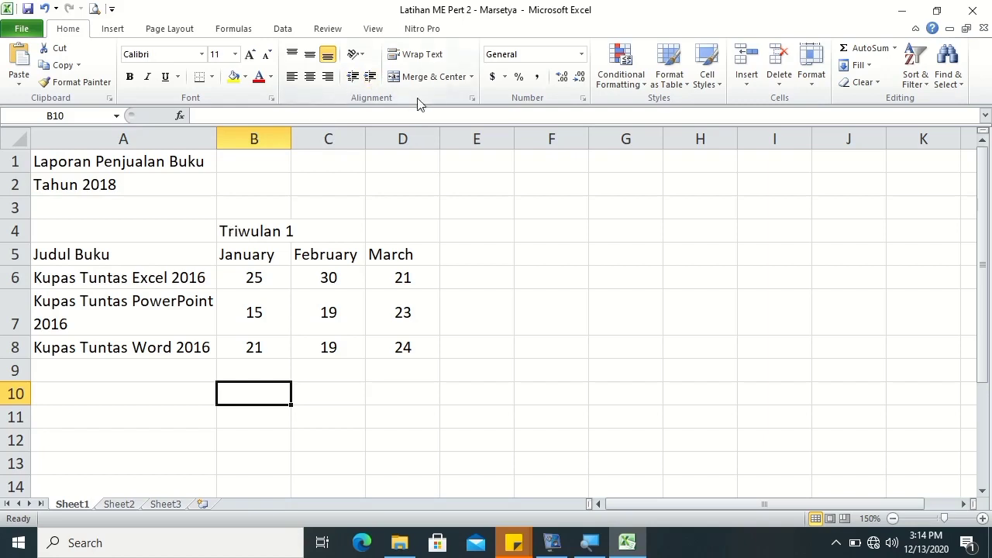
left_click(471, 80)
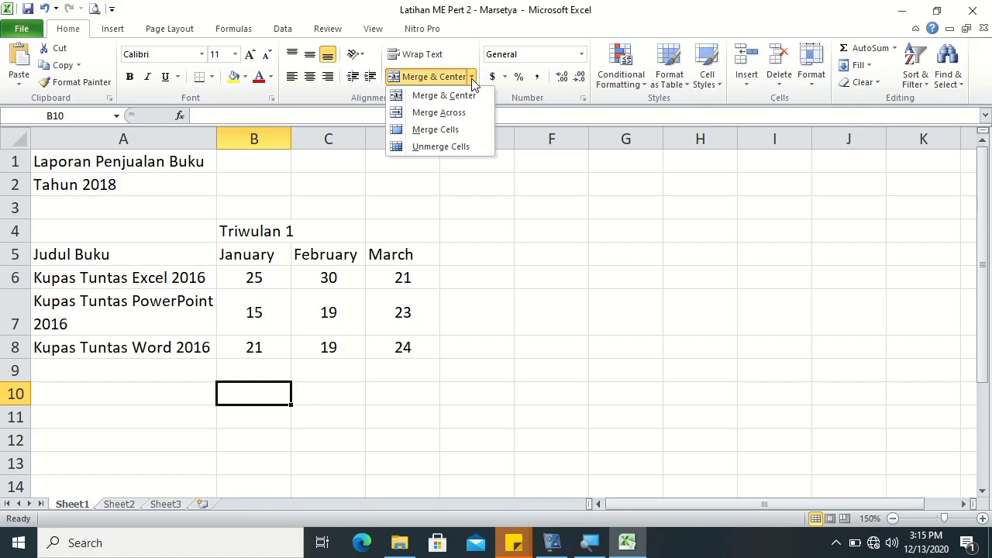
left_click(200, 209)
left_click(158, 162)
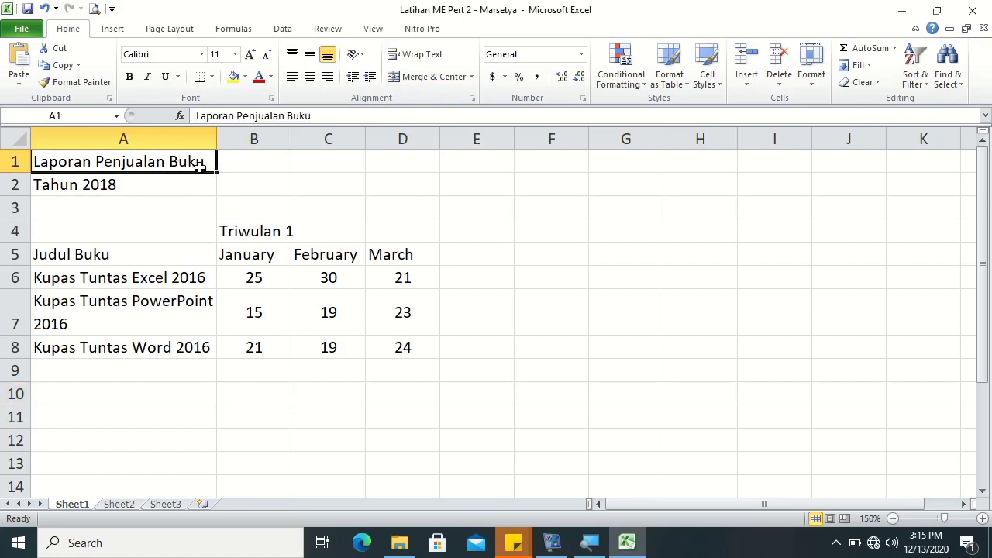
Step: Merge and centre the Laporan Penjualan Buku title across cells A1:D1
left_click_drag(199, 165, 401, 162)
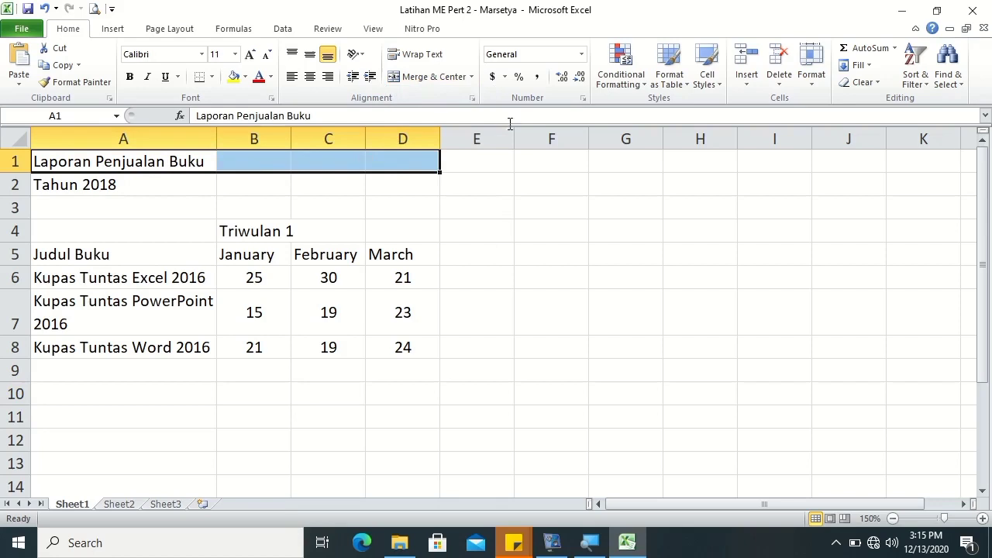
left_click(470, 77)
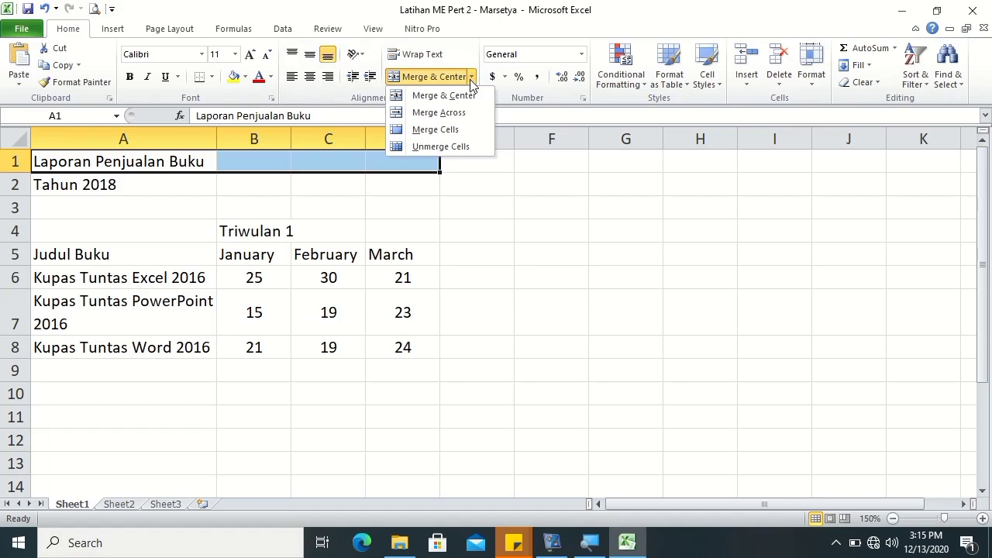
left_click(471, 95)
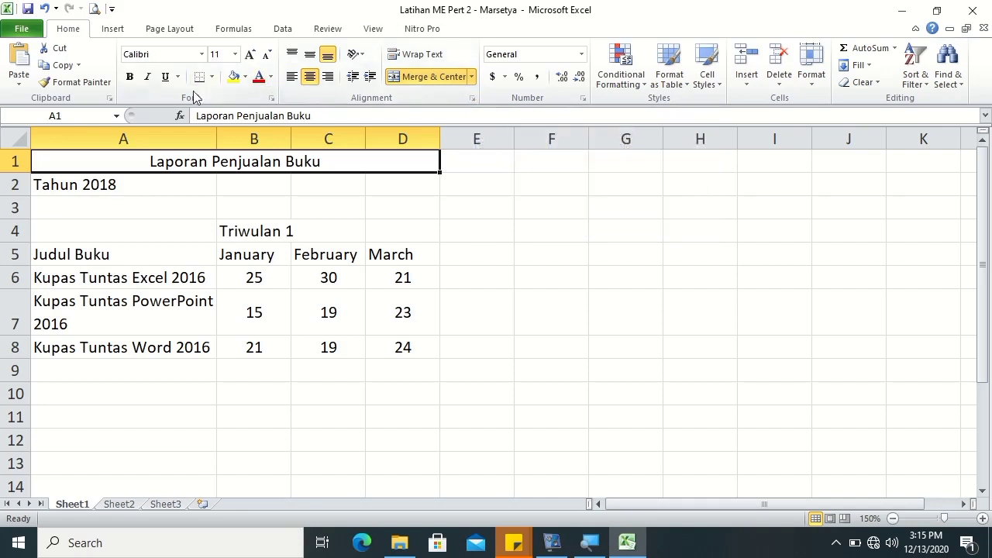
left_click(91, 186)
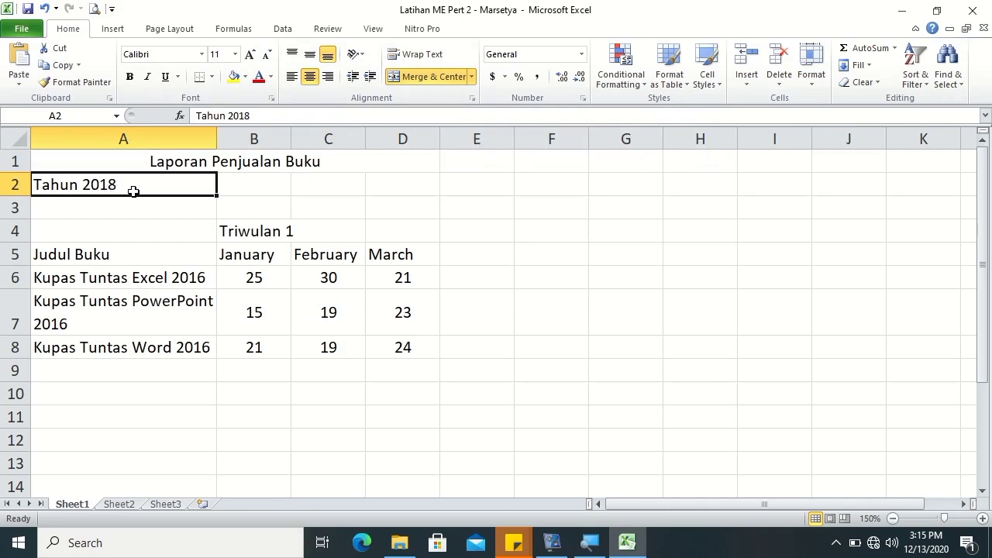
Step: Apply Merge Across to A2:D3 so rows 2 and 3 each span columns A to D
mouse_move(146, 196)
left_mouse_down()
mouse_move(149, 204)
mouse_move(390, 199)
left_mouse_up()
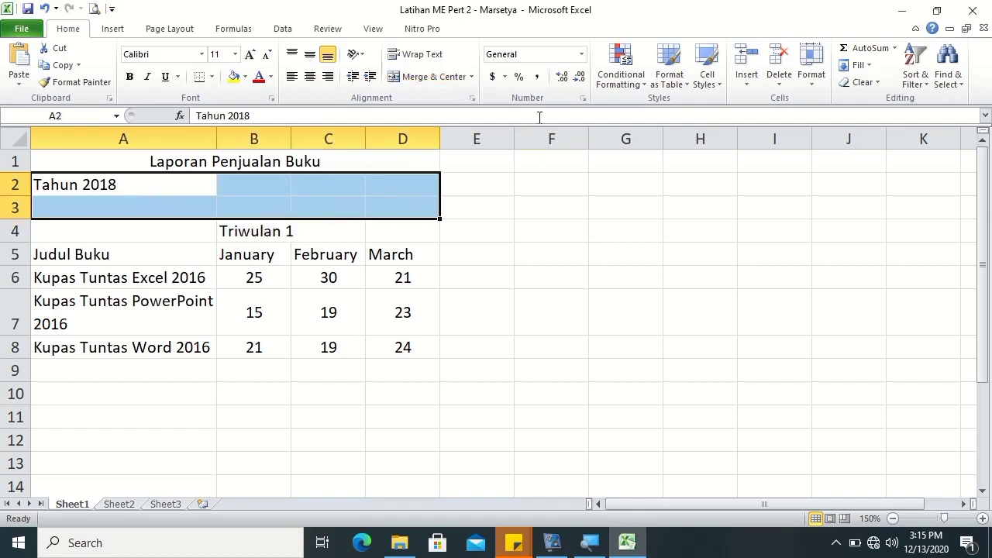
left_click(472, 76)
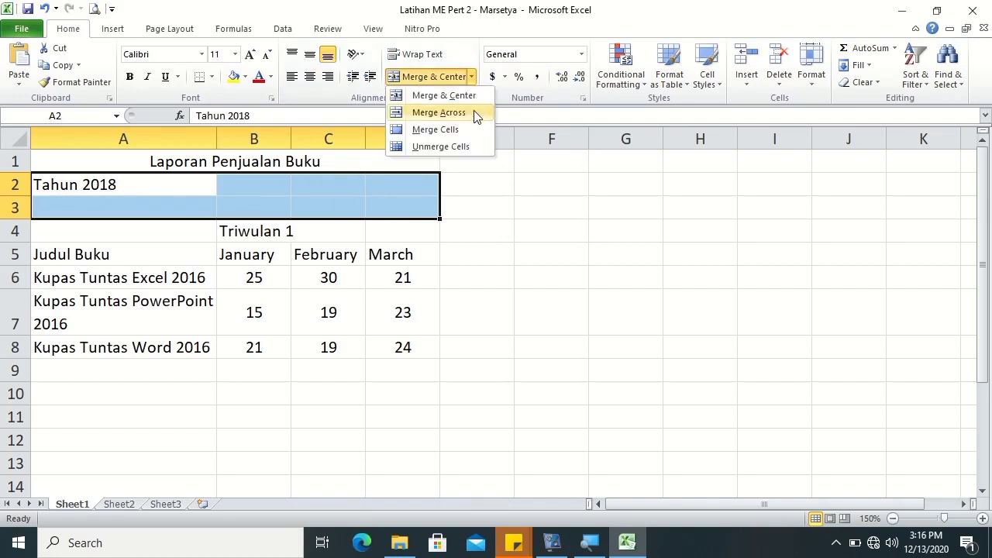
left_click(475, 114)
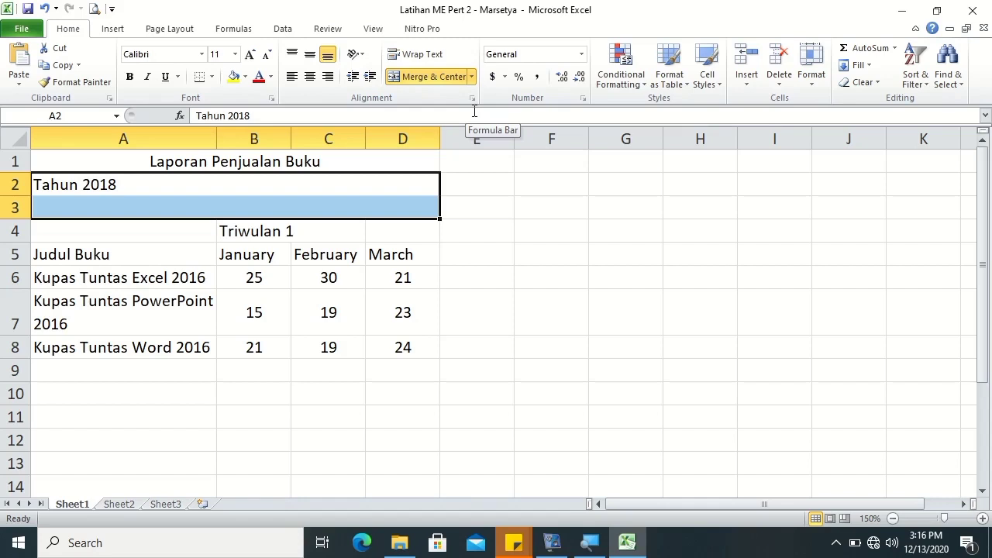
Step: Merge B4:D4 without centring, then unmerge it and check C4 and D4 are separate
mouse_move(261, 232)
left_mouse_down()
mouse_move(364, 253)
mouse_move(414, 231)
left_mouse_up()
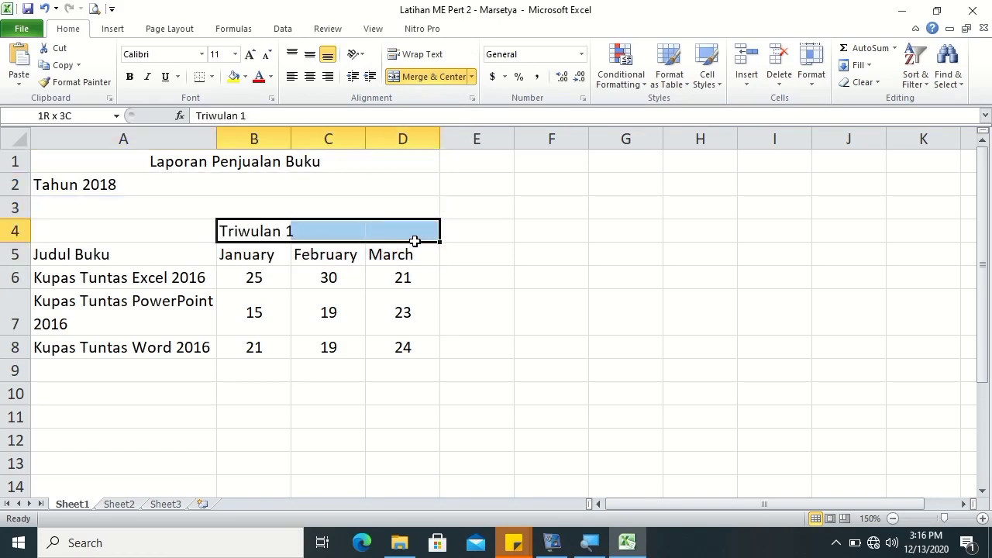
left_click(472, 77)
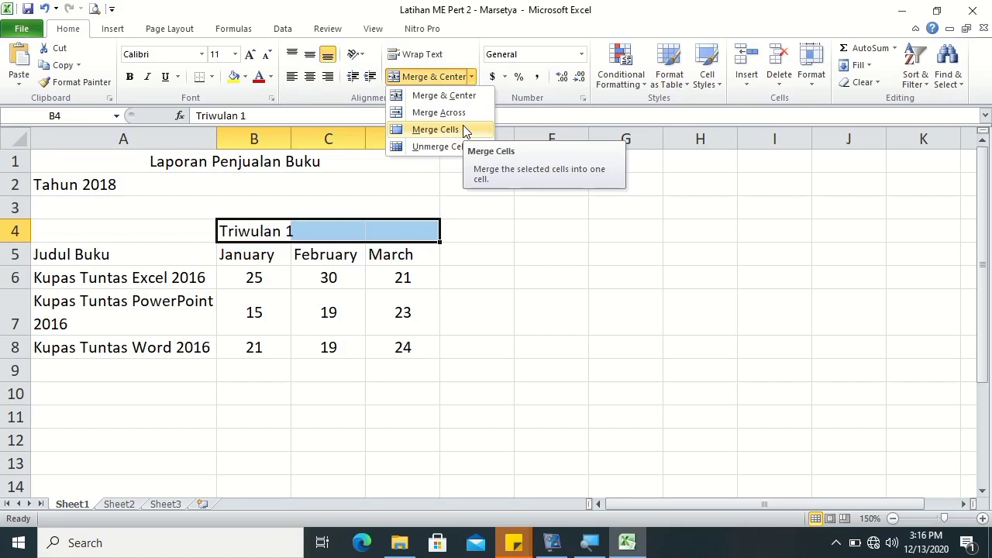
left_click(465, 131)
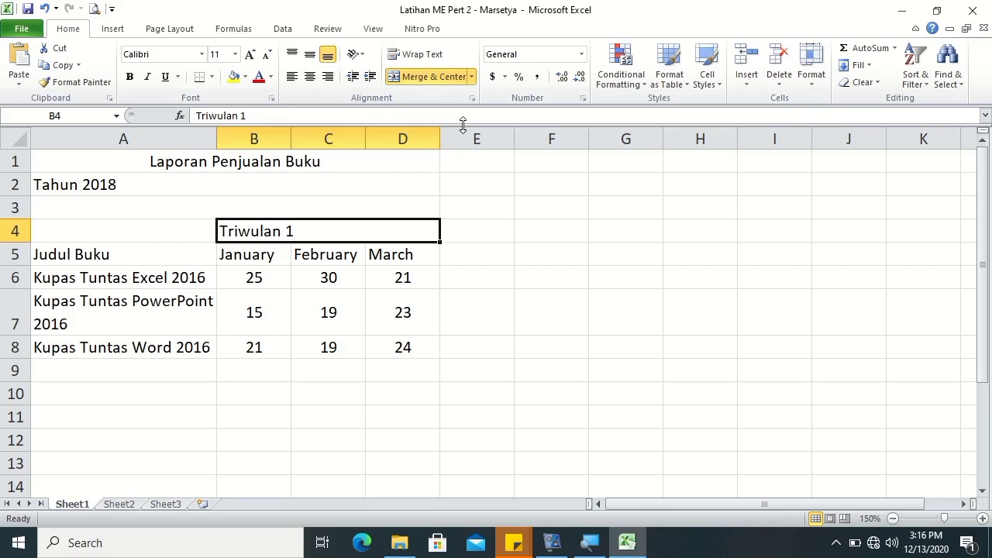
left_click(472, 76)
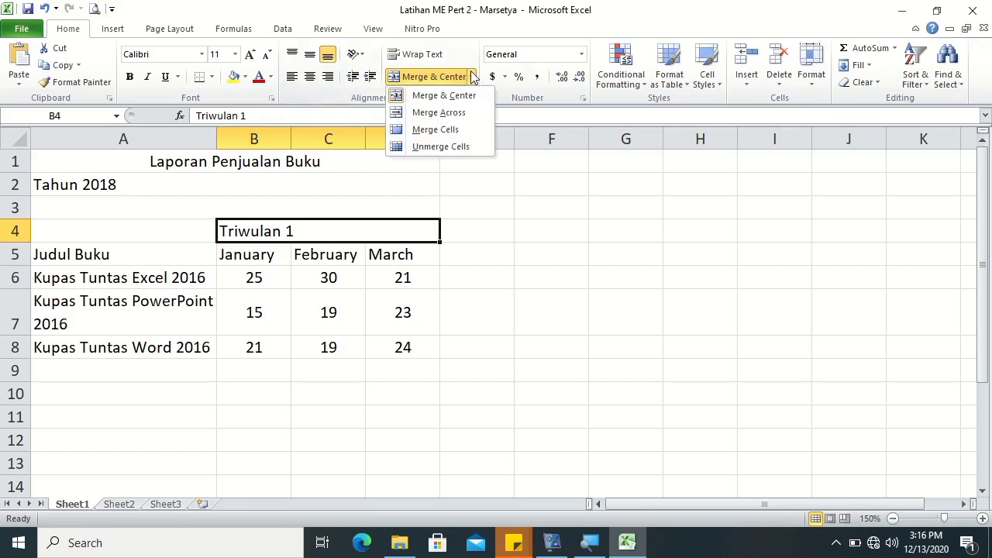
left_click(456, 147)
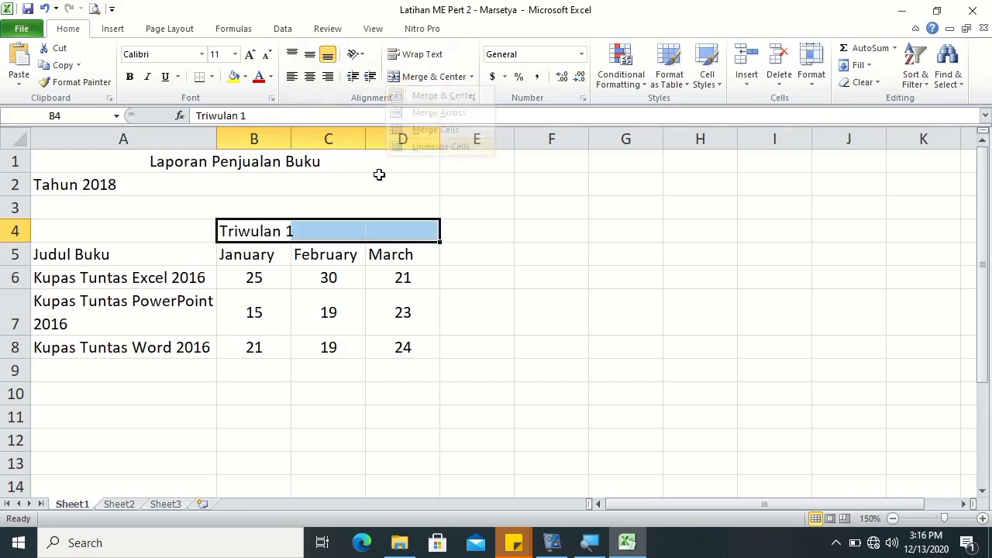
left_click(348, 224)
left_click(398, 225)
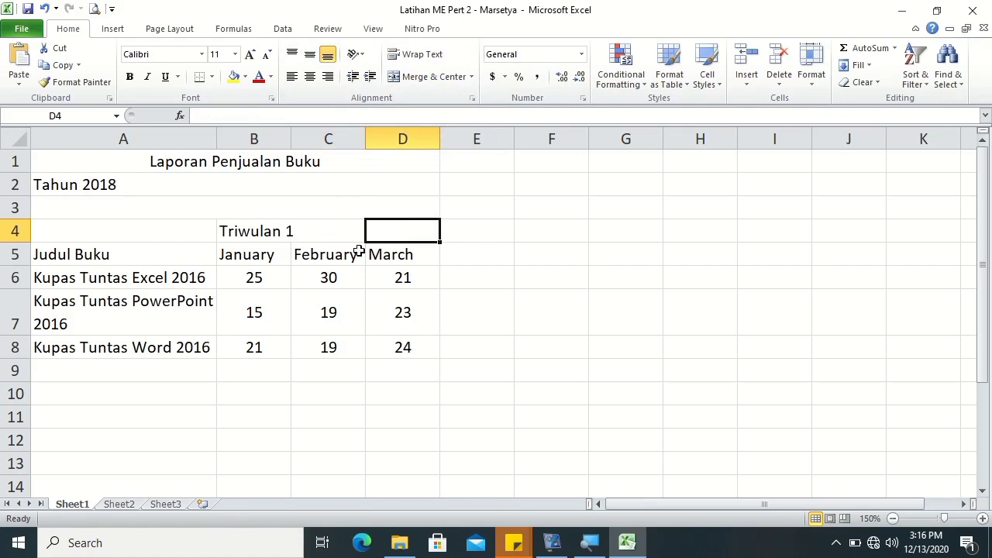
left_click(445, 255)
Step: Merge B4:D4 again into a single left-aligned Triwulan 1 cell
left_click_drag(261, 229, 403, 231)
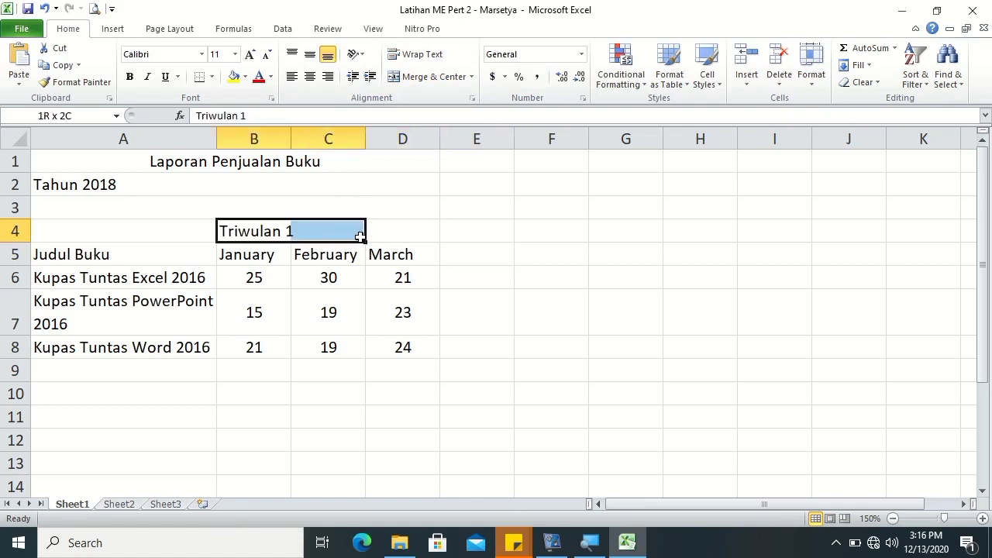
left_click(472, 77)
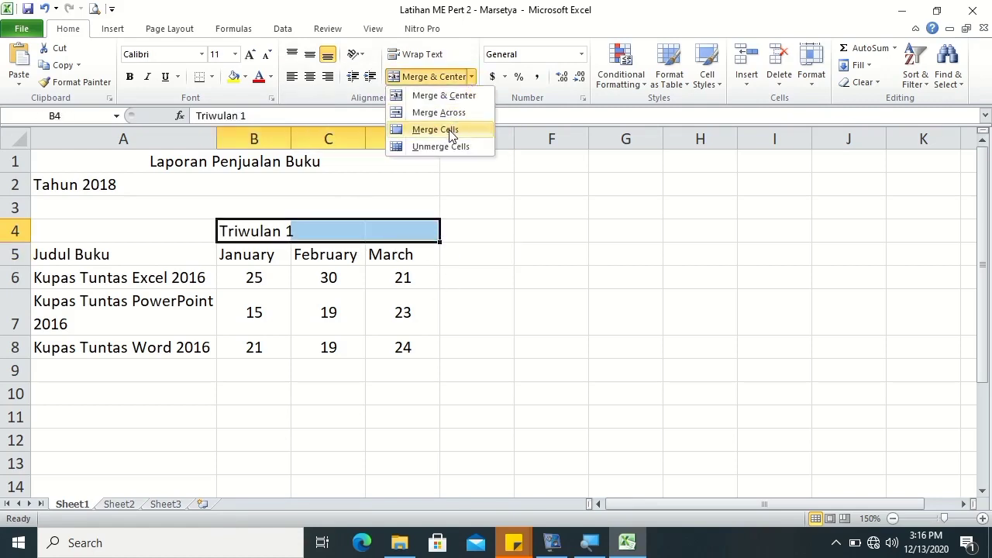
left_click(453, 129)
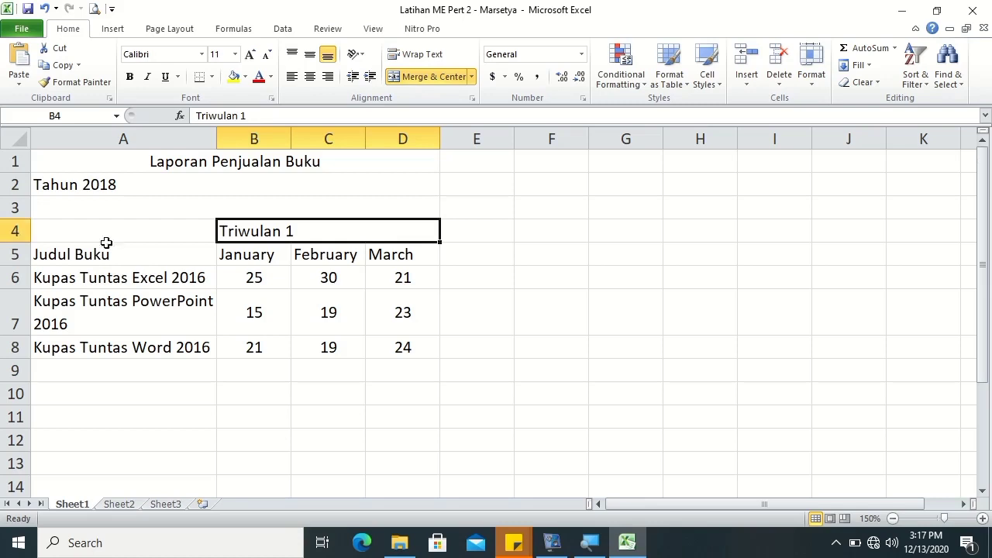
Step: Set the height of row 4 to 30
left_click(816, 92)
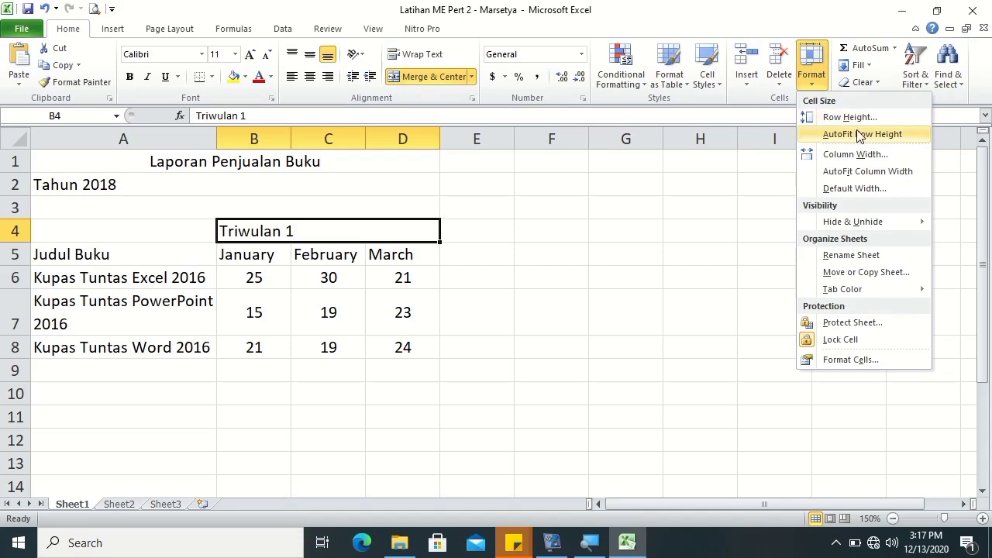
left_click(647, 190)
left_click(14, 231)
right_click(14, 231)
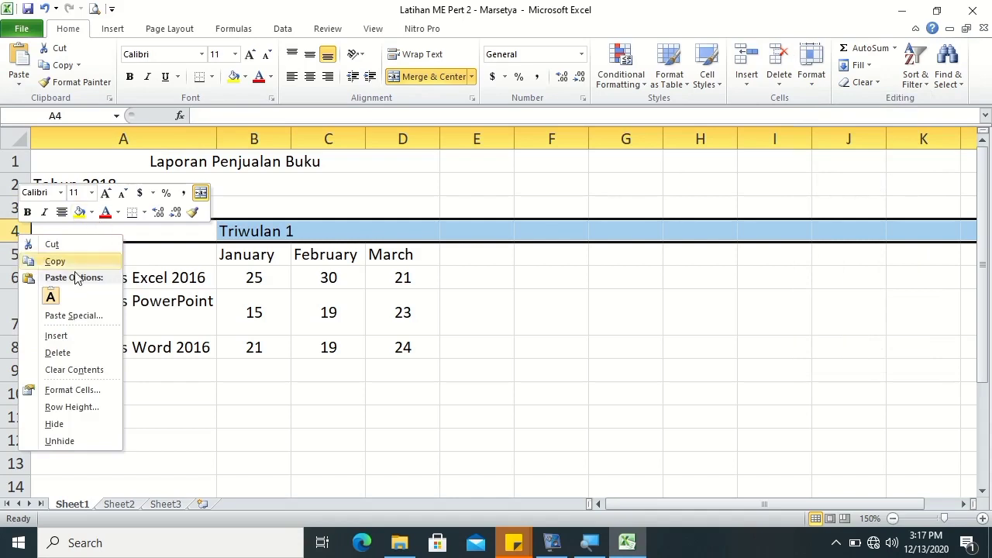
left_click(71, 407)
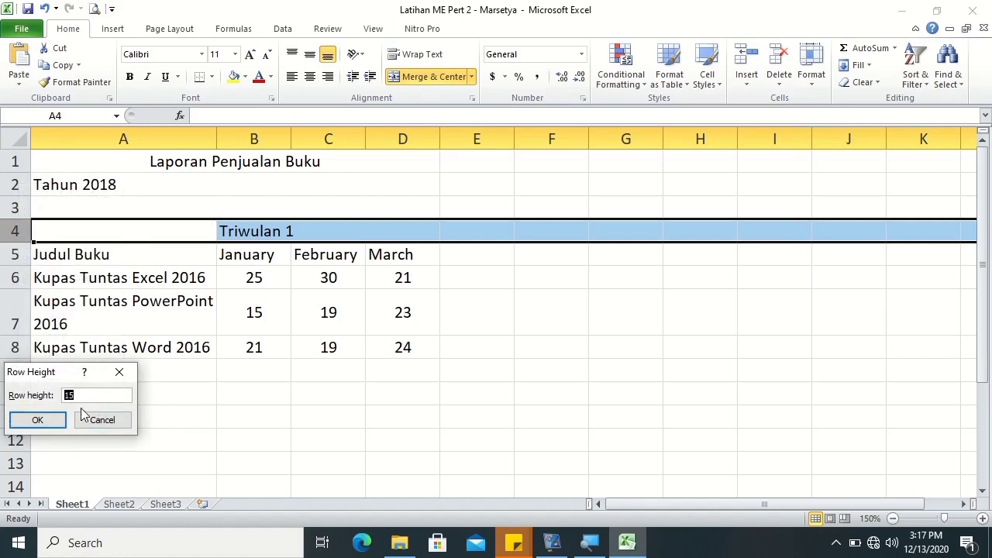
type("3")
type("0")
key("Return")
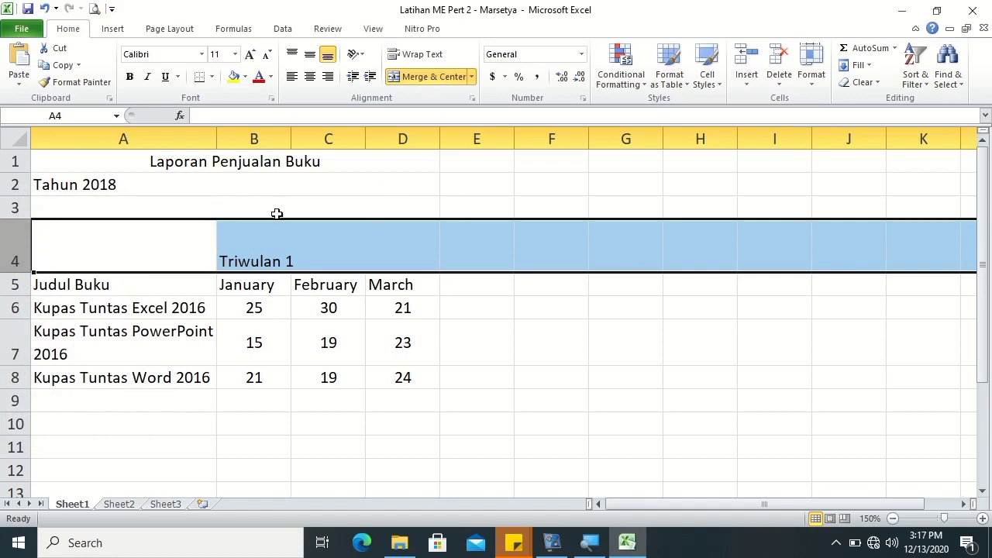
Step: Try autofitting row 4, then undo it to keep the height of 30
left_click(478, 299)
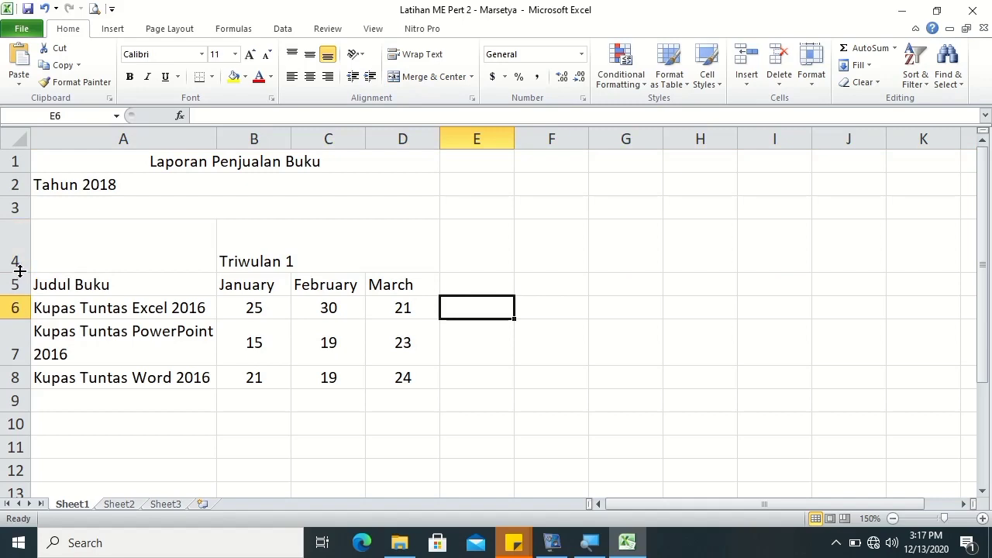
double_click(19, 271)
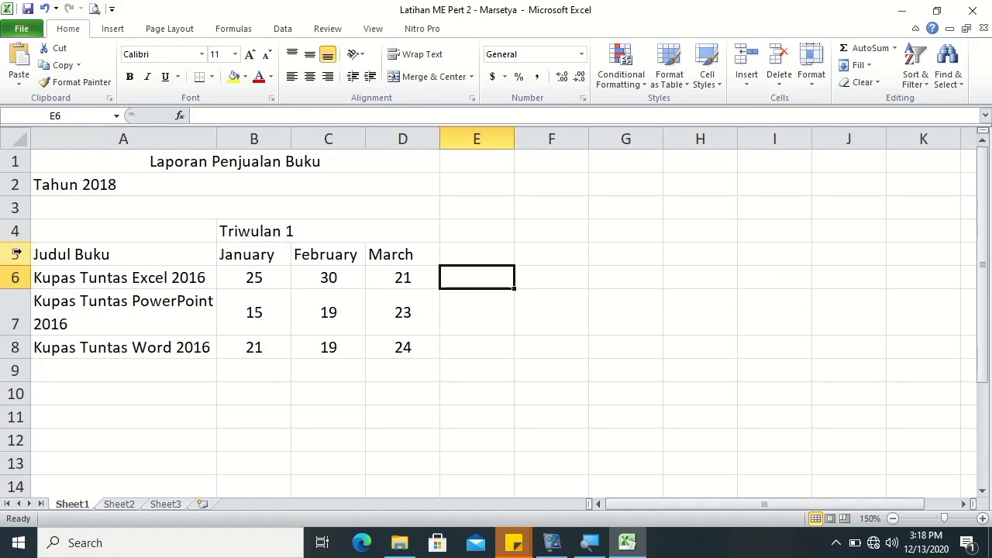
key("ctrl+z")
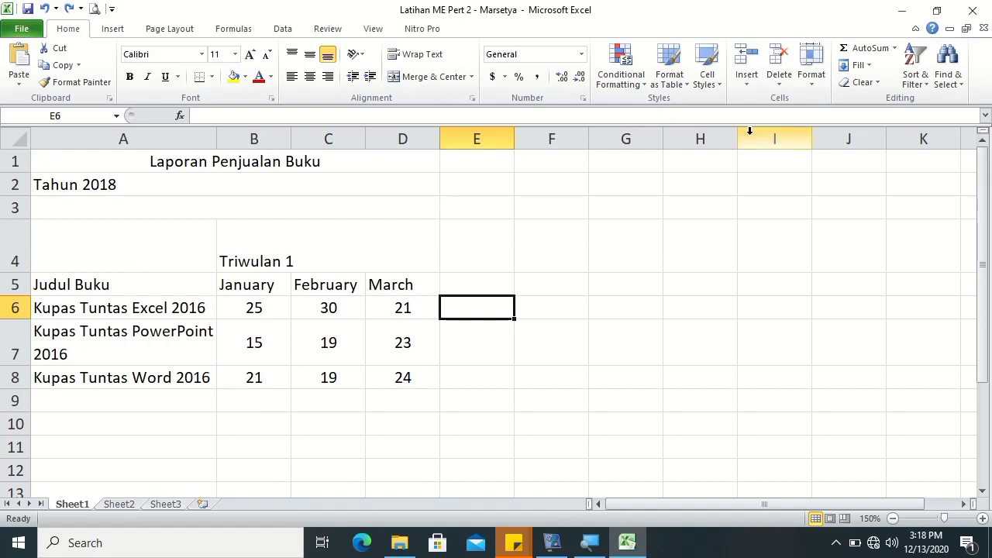
Step: AutoFit row 4's height to the merged Triwulan 1 cell in B4
left_click(277, 255)
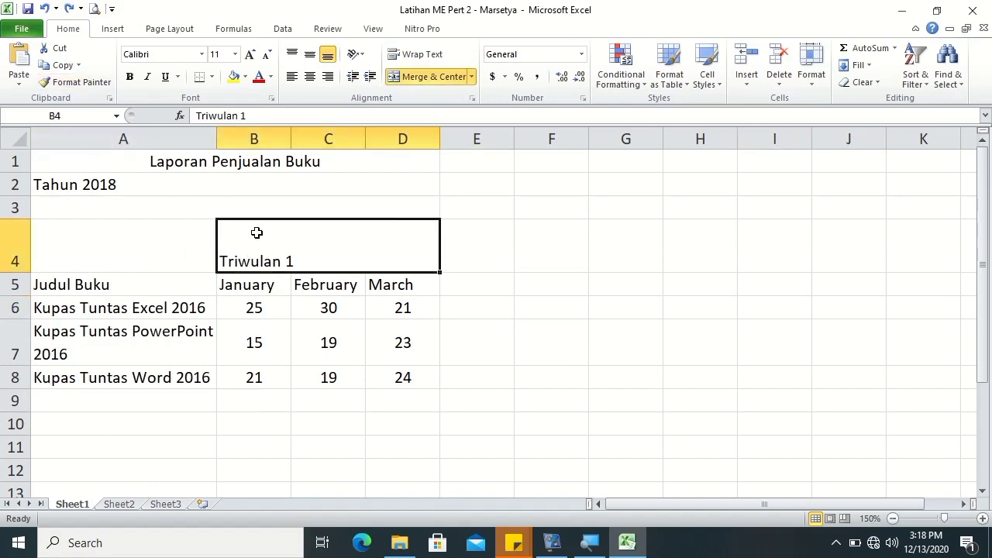
left_click(807, 84)
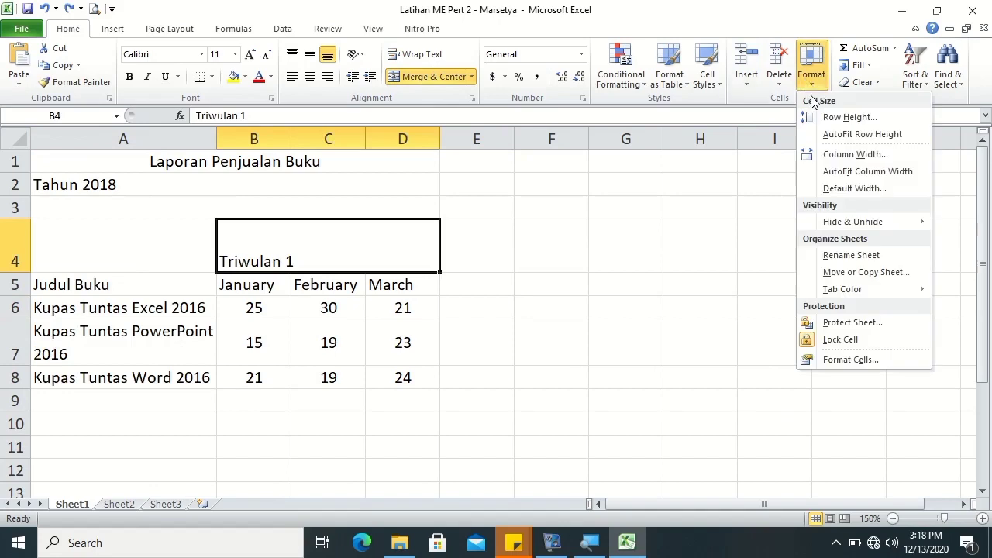
left_click(838, 136)
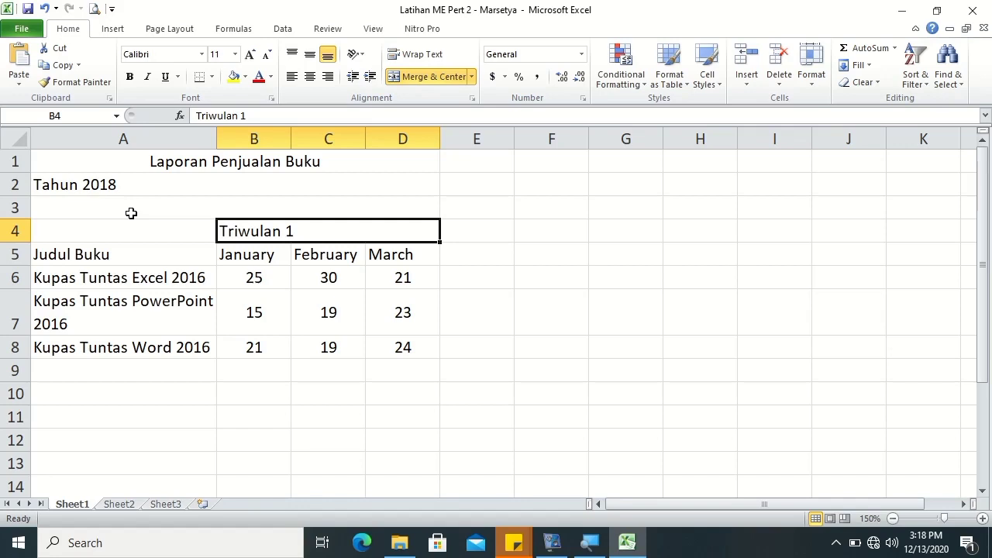
left_click(370, 272)
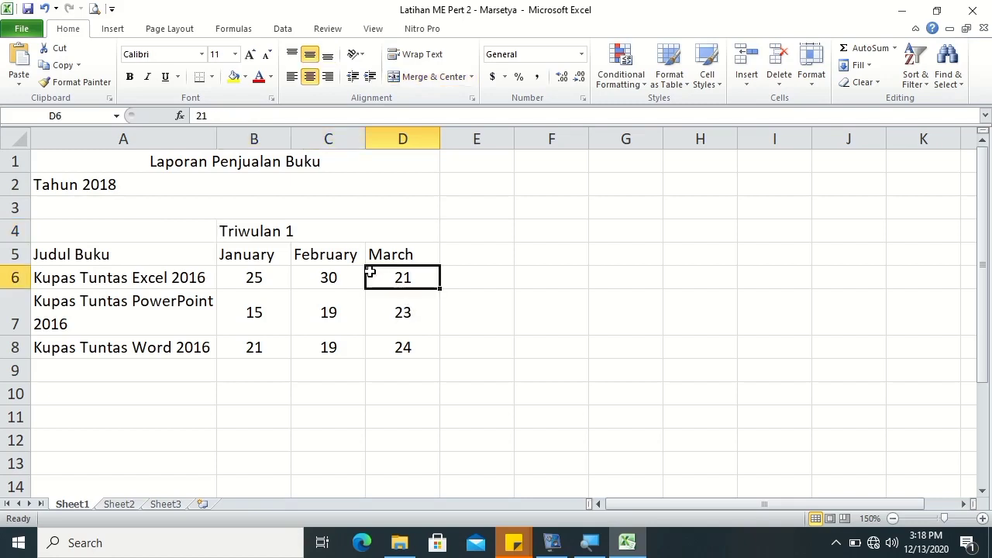
left_click(354, 261)
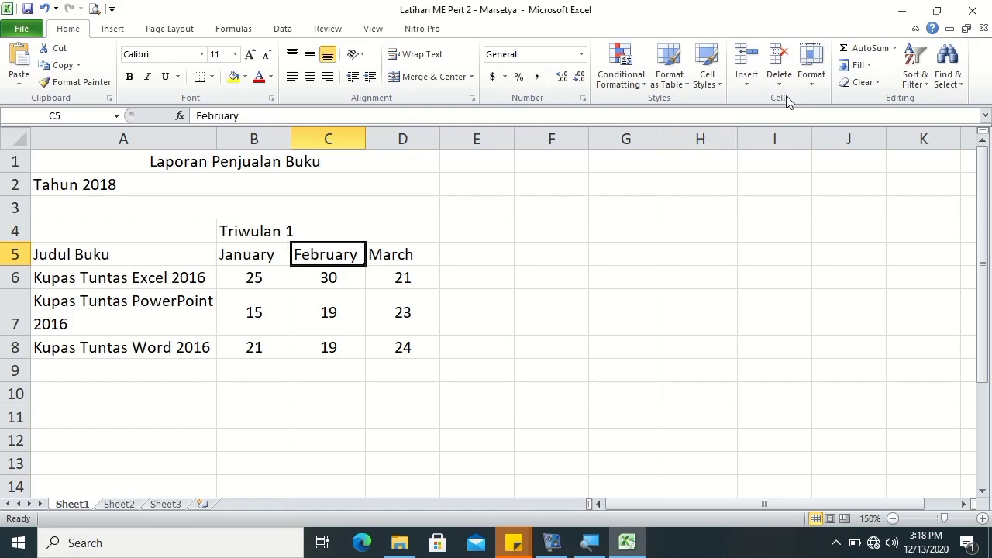
left_click(812, 82)
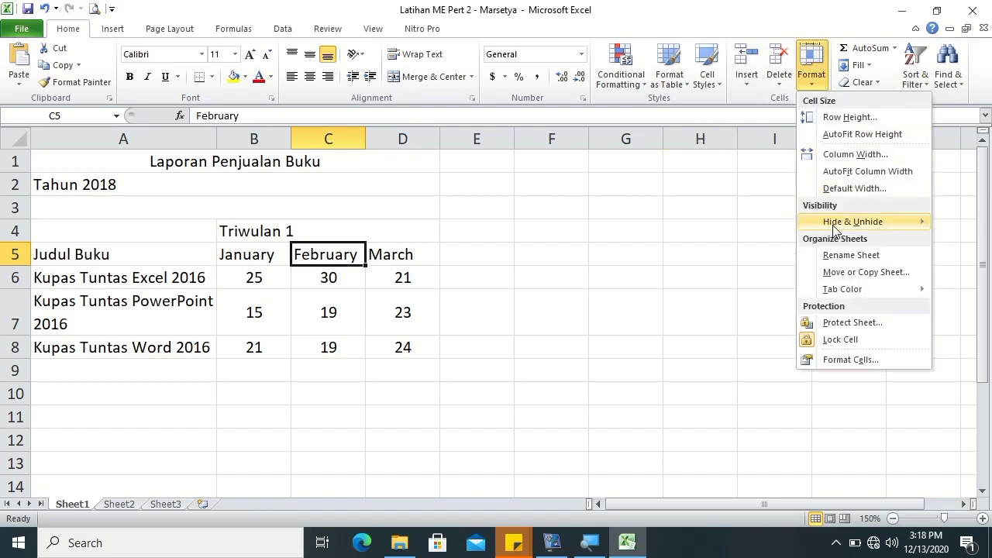
mouse_move(833, 227)
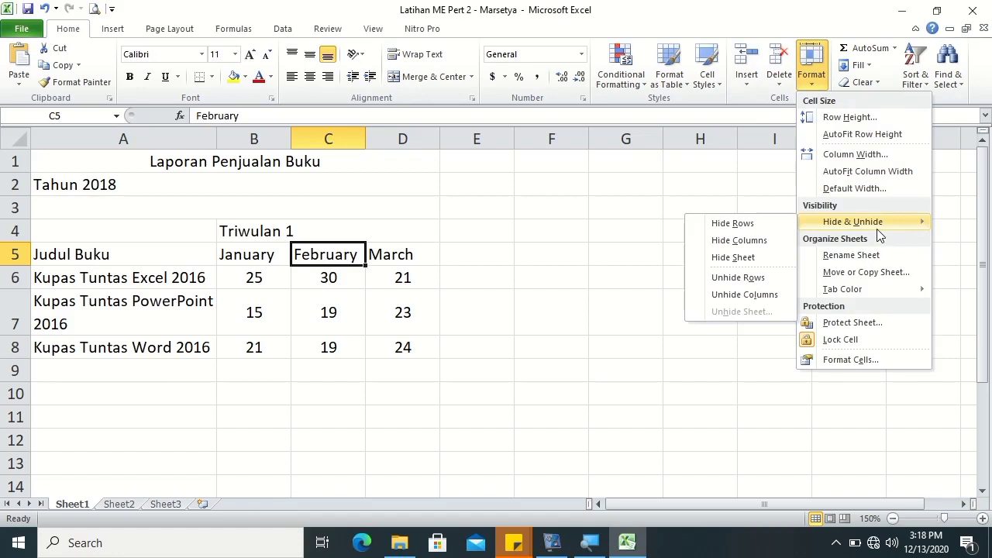
left_click(738, 242)
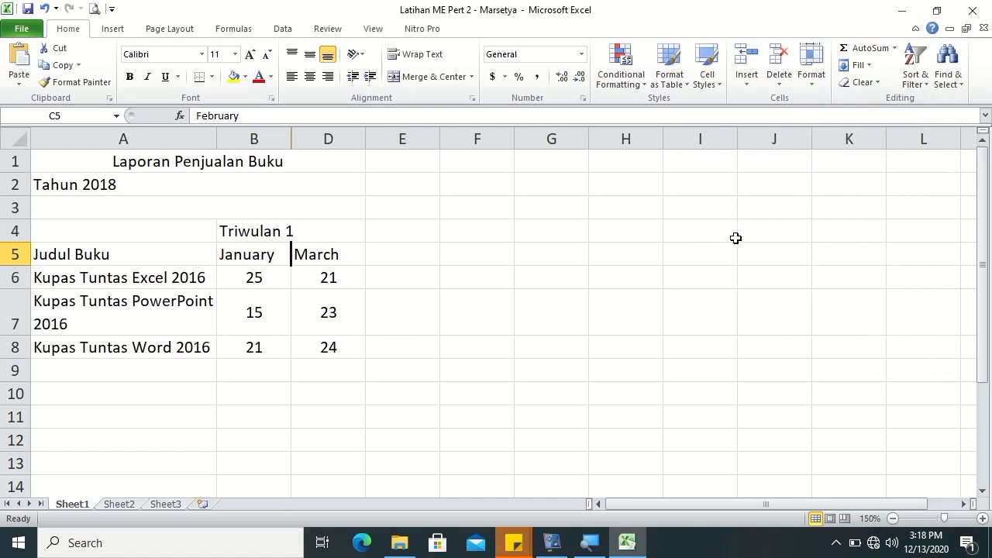
mouse_move(266, 250)
left_mouse_down()
mouse_move(341, 273)
mouse_move(330, 254)
left_mouse_up()
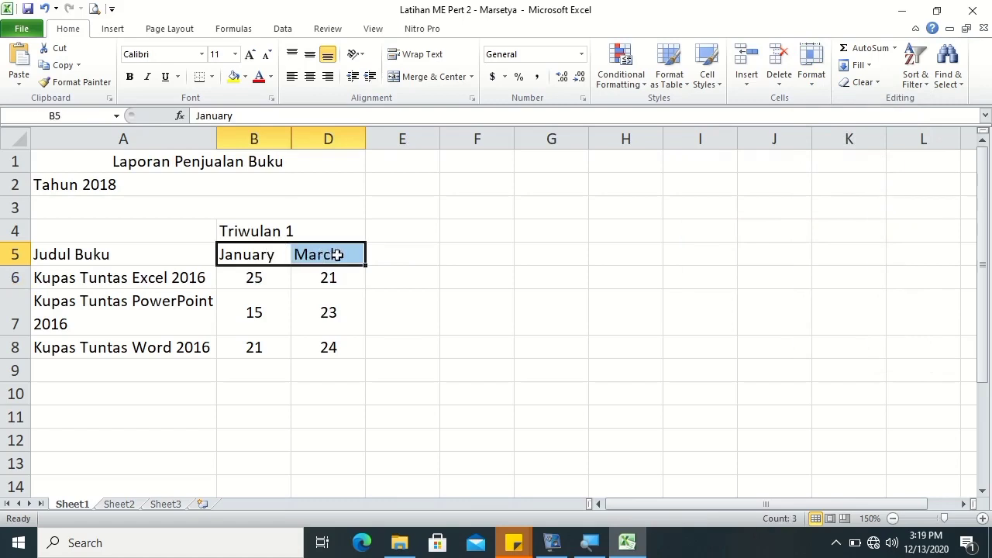
left_click(820, 82)
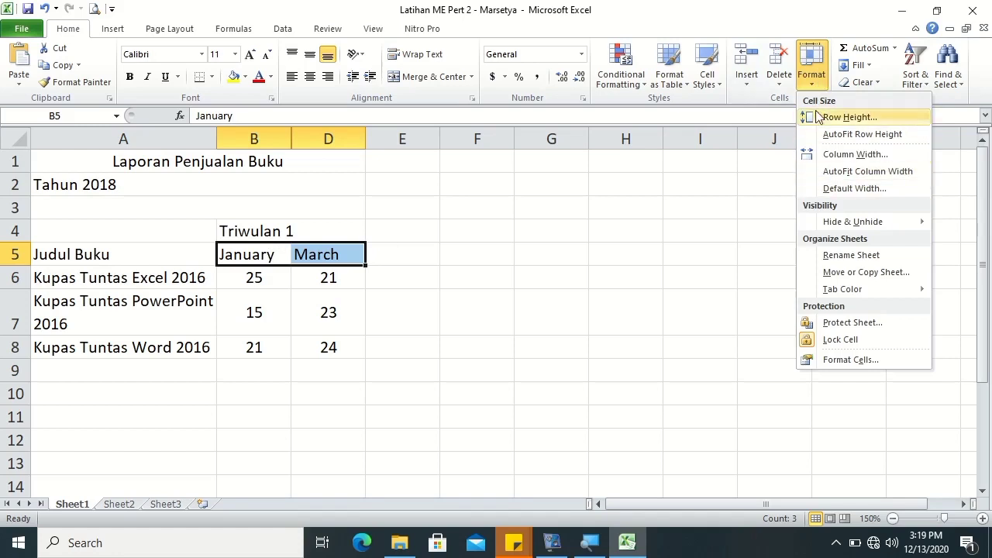
mouse_move(844, 223)
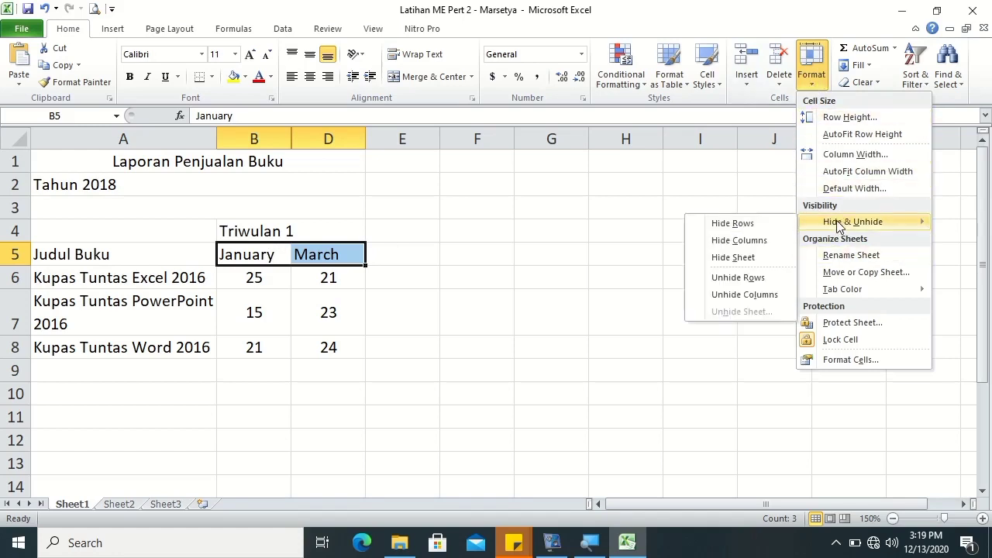
left_click(748, 294)
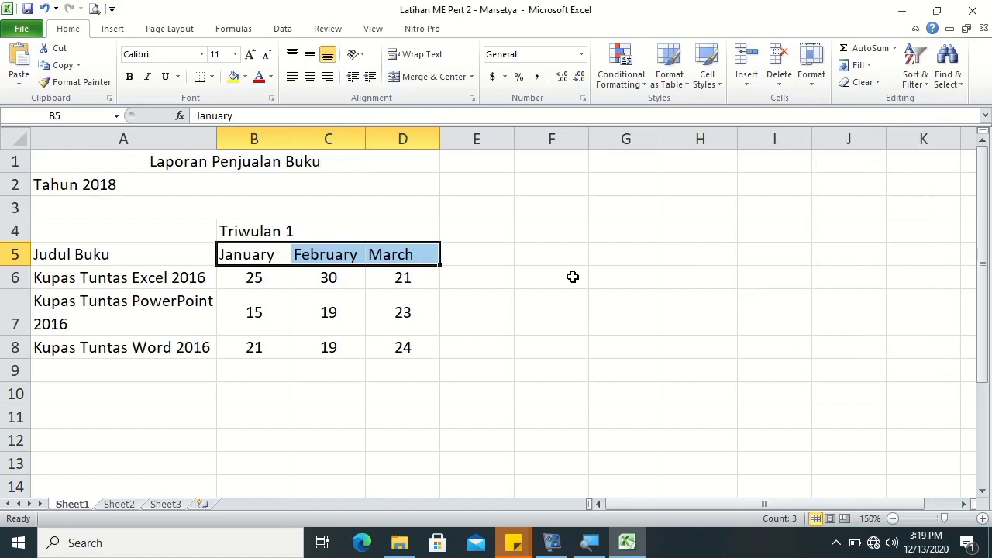
left_click(338, 130)
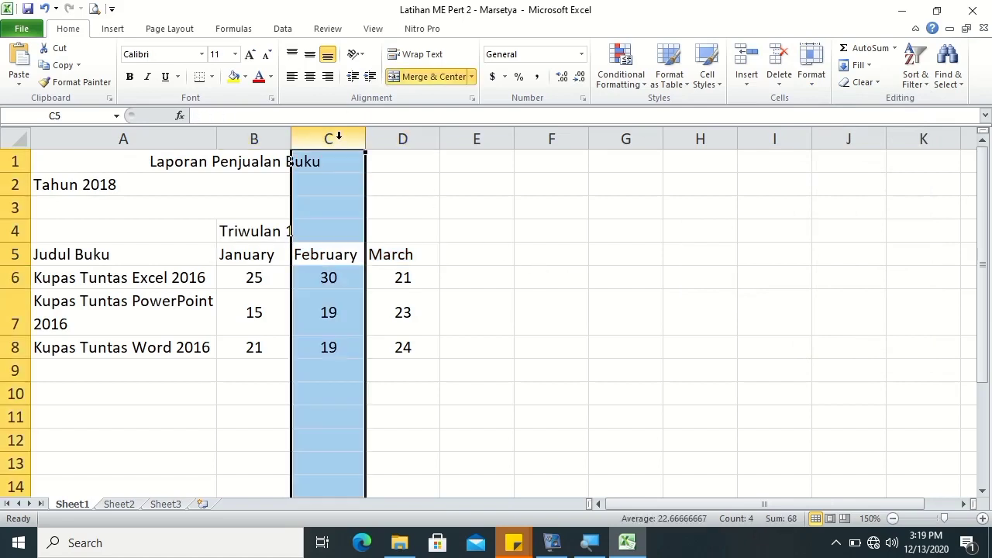
Step: Hide column C with the February figures again
right_click(339, 137)
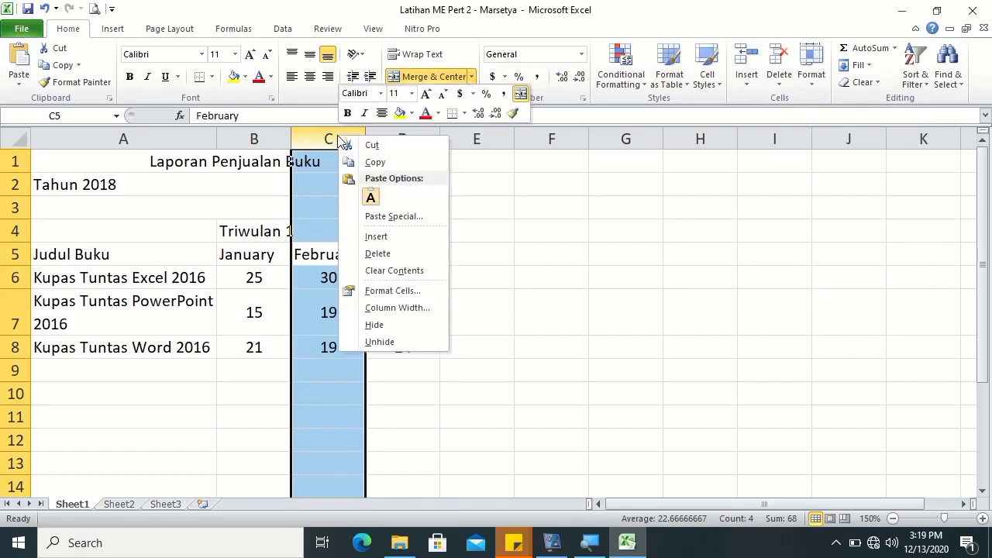
left_click(392, 325)
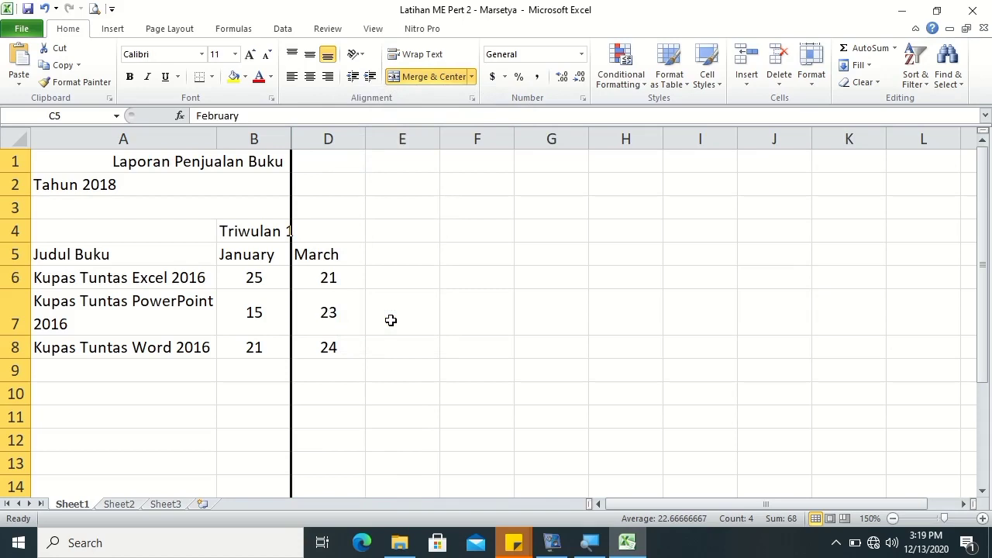
left_click(391, 319)
Step: Unhide column C from the B to D column selection, restoring the February figures
left_click_drag(261, 139, 325, 141)
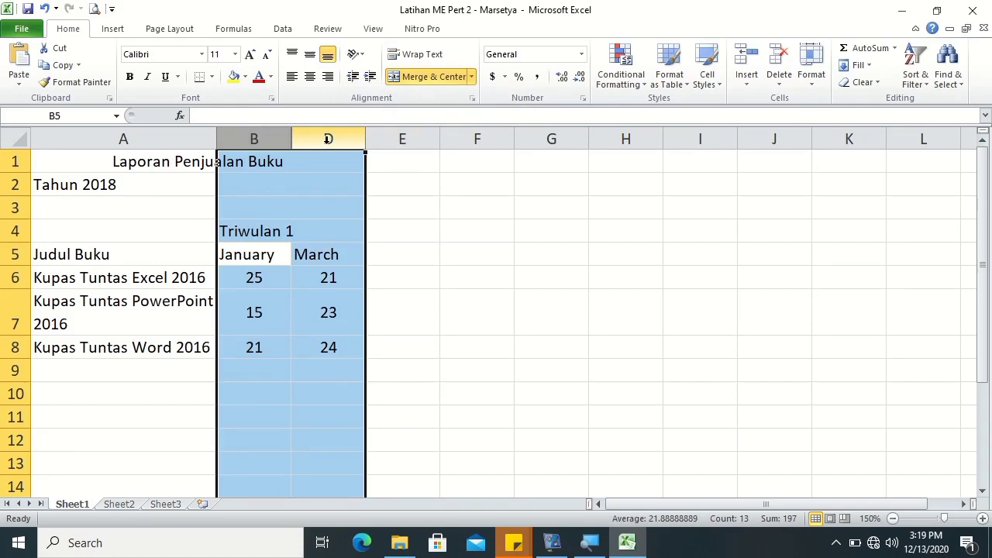
right_click(327, 139)
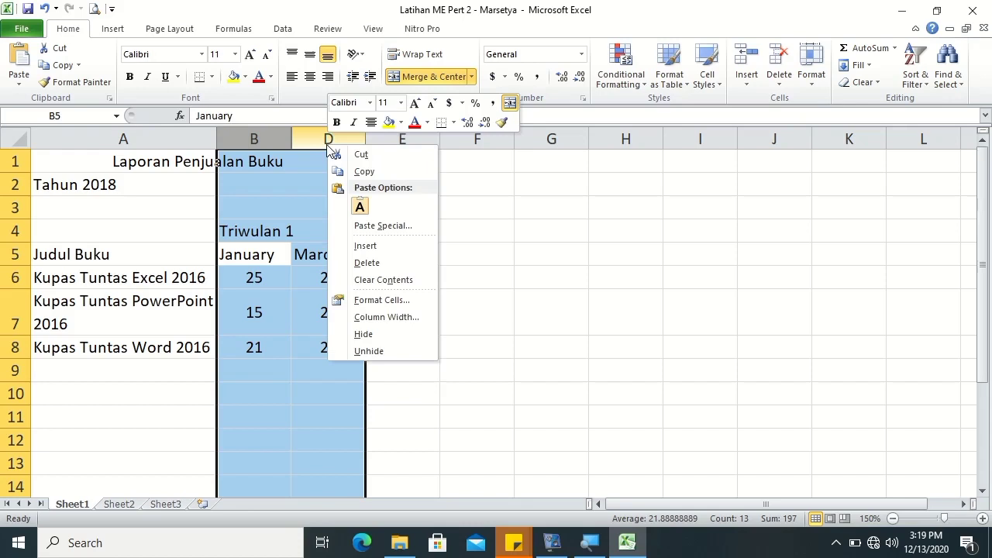
left_click(369, 351)
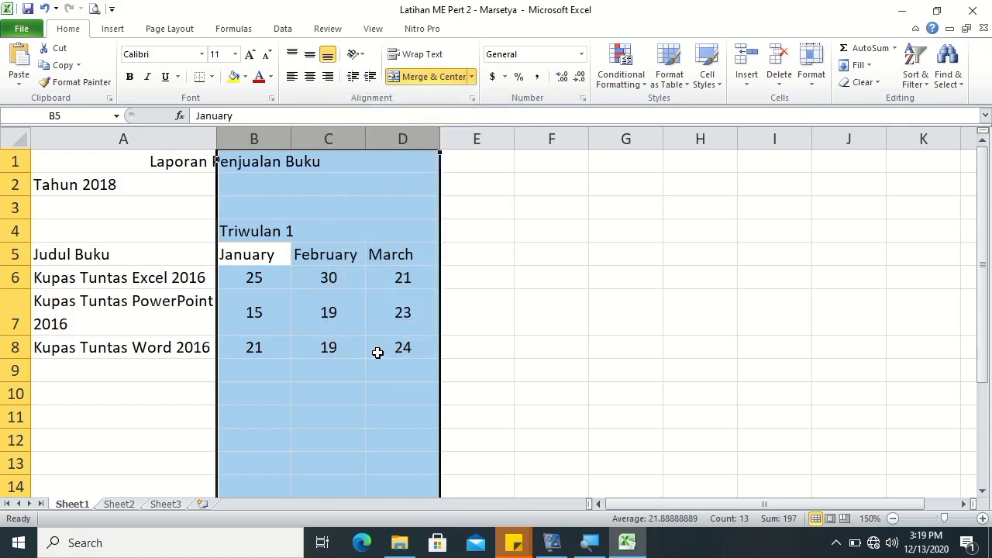
left_click(563, 293)
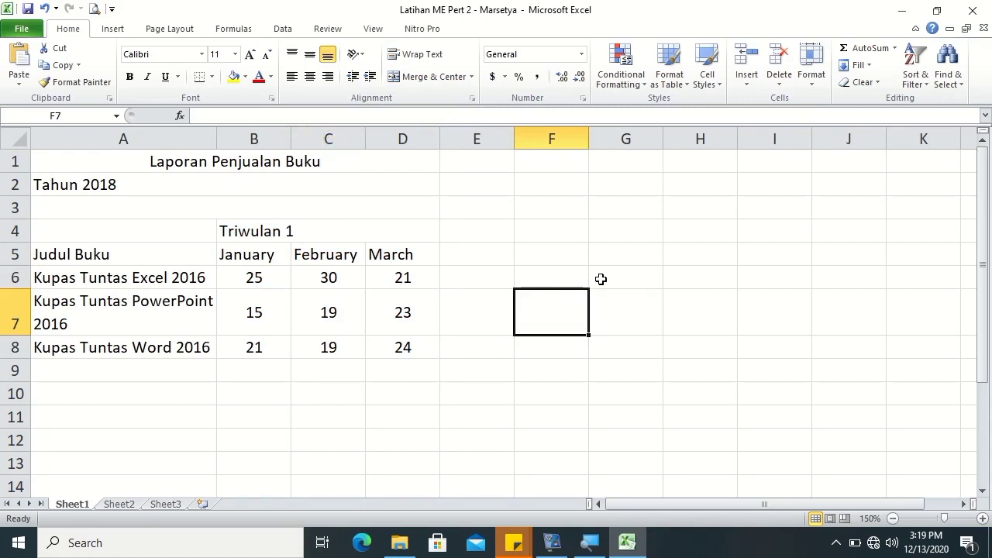
left_click(155, 308)
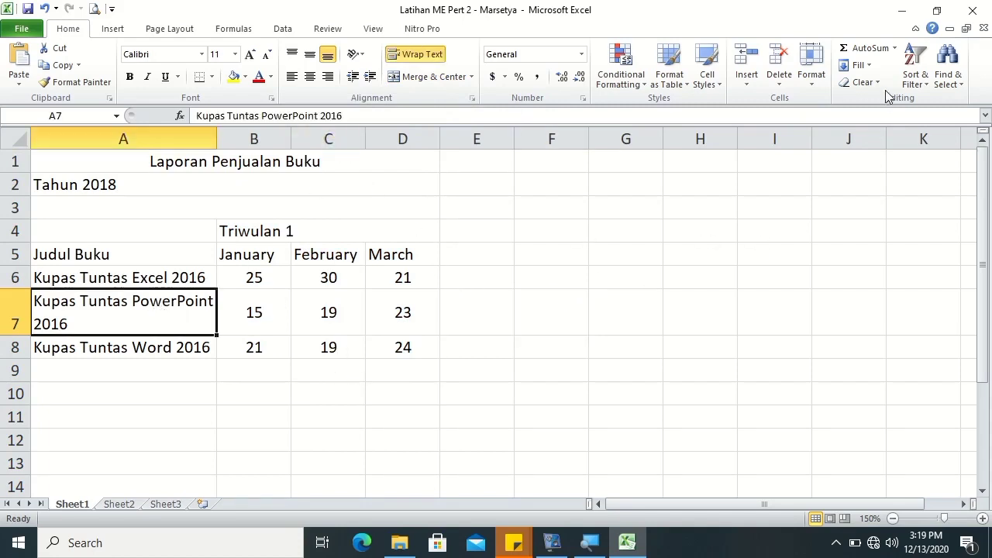
left_click(813, 78)
mouse_move(858, 233)
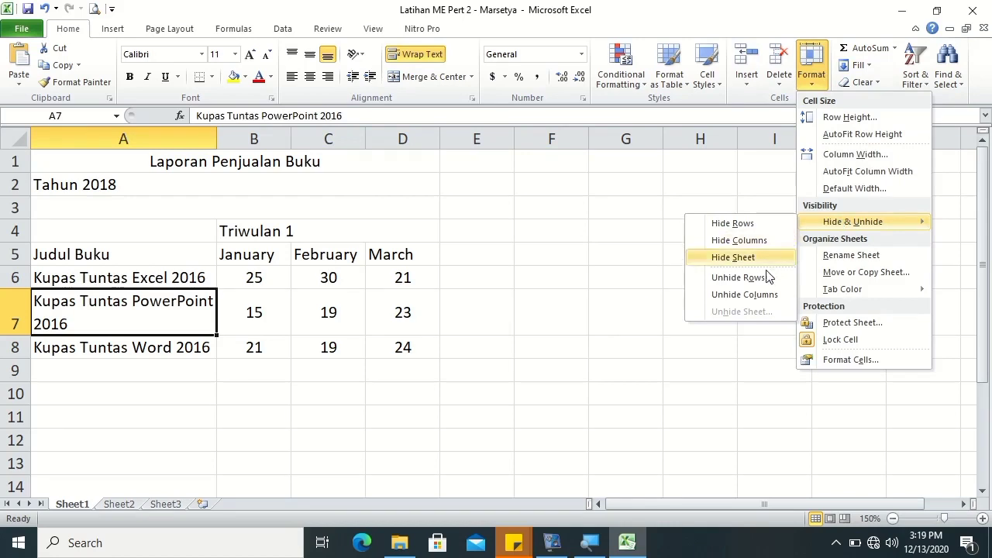
left_click(740, 225)
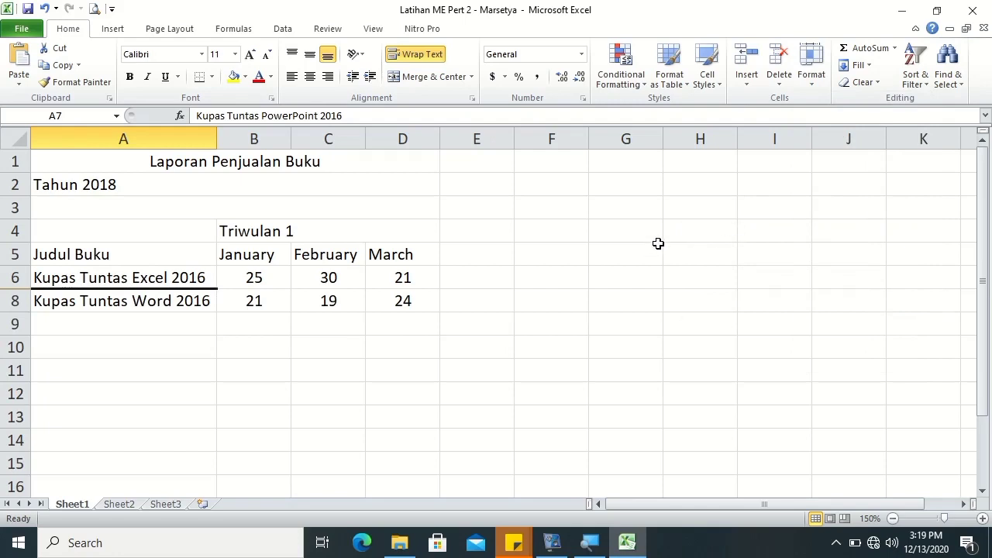
left_click(196, 279)
left_click_drag(196, 279, 193, 301)
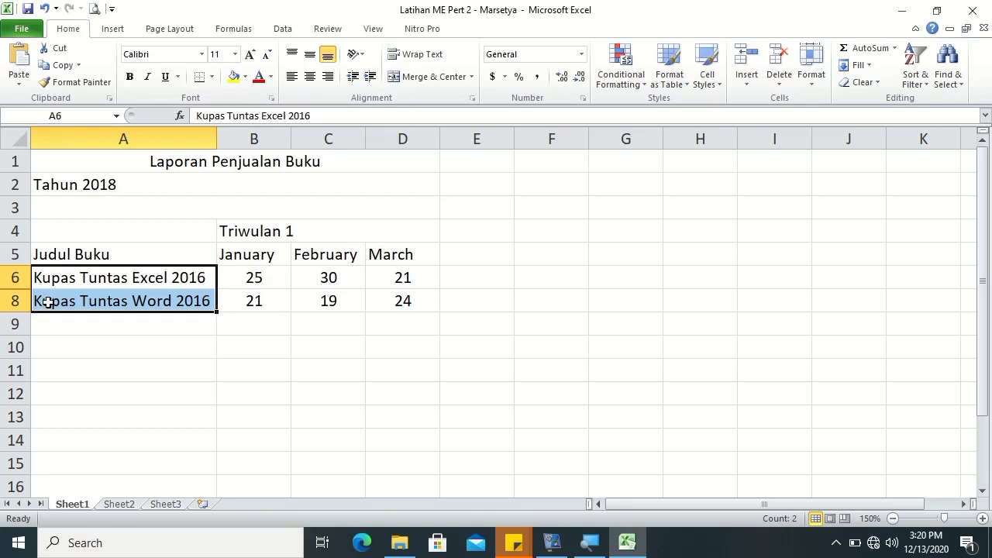
left_click(812, 81)
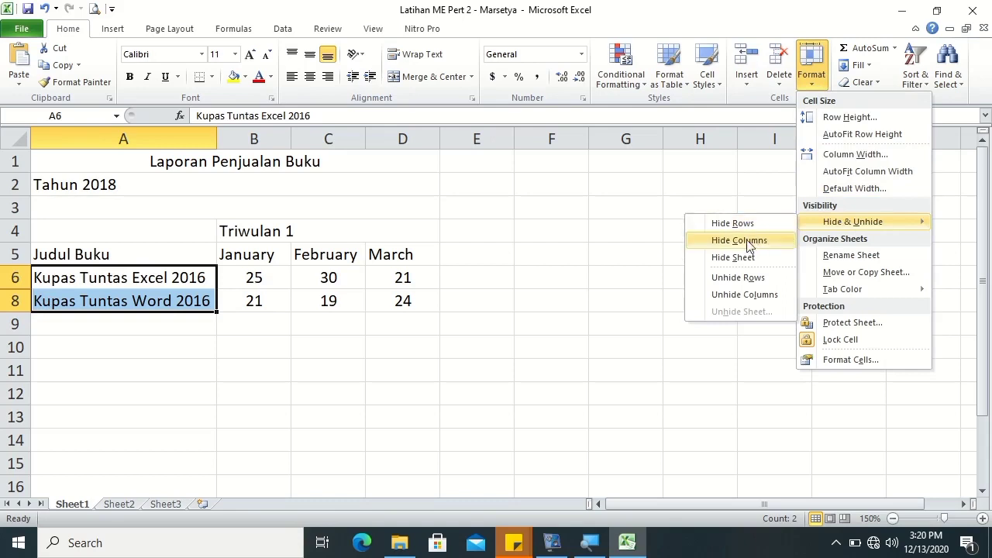
left_click(738, 277)
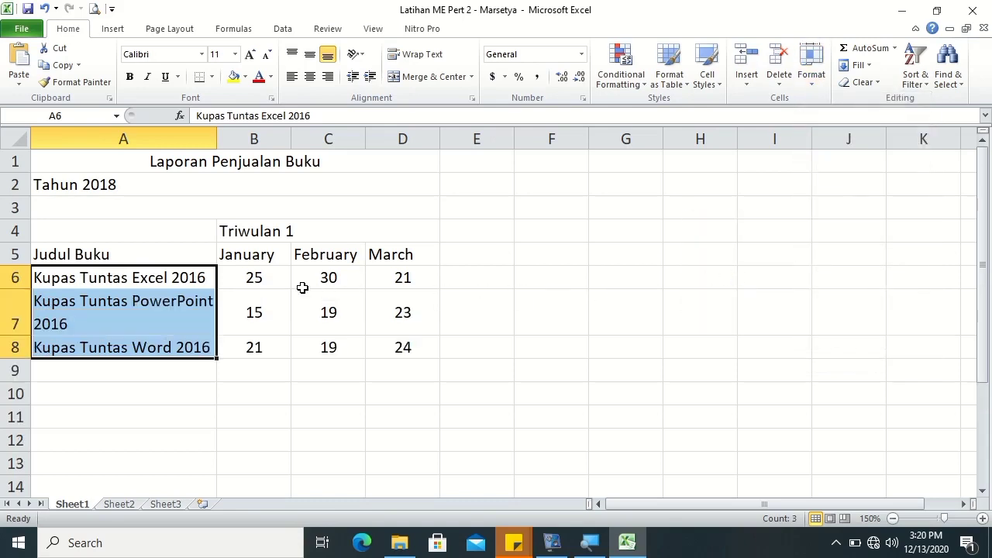
left_click(22, 313)
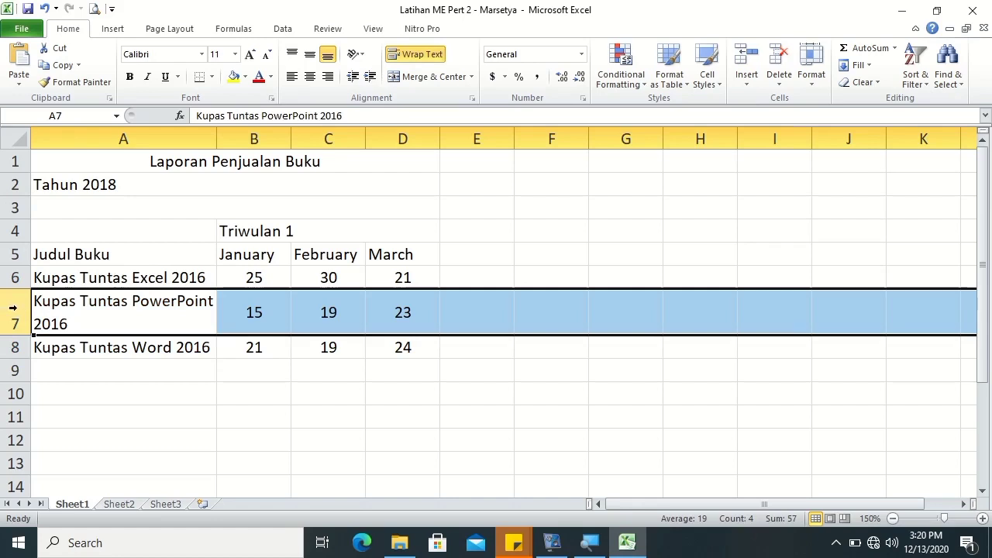
right_click(16, 319)
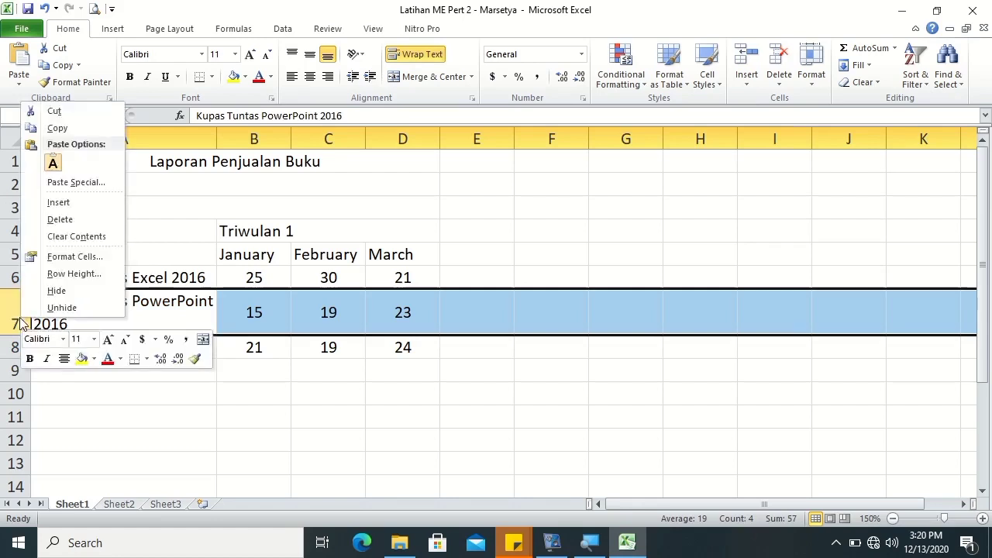
left_click(56, 291)
left_click(73, 345)
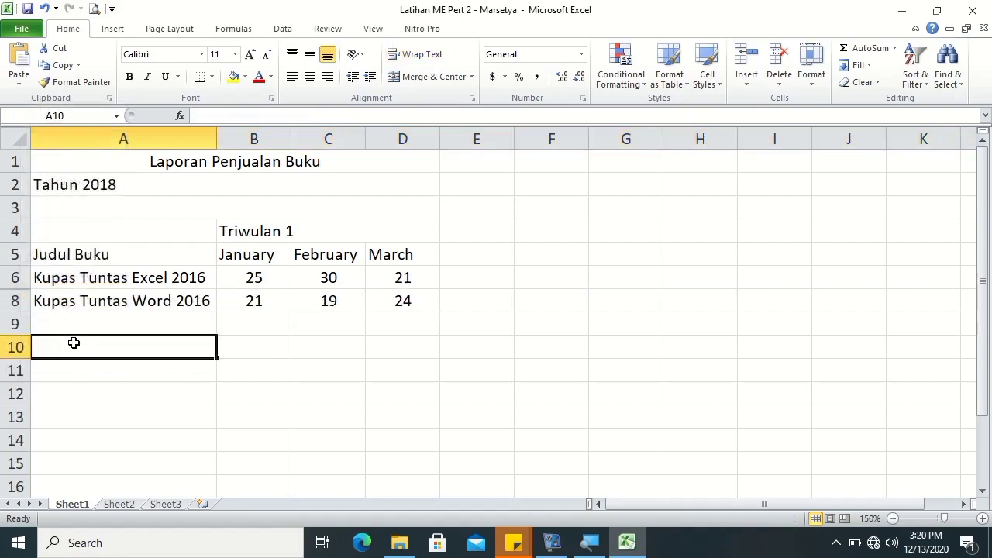
left_click_drag(16, 279, 14, 278)
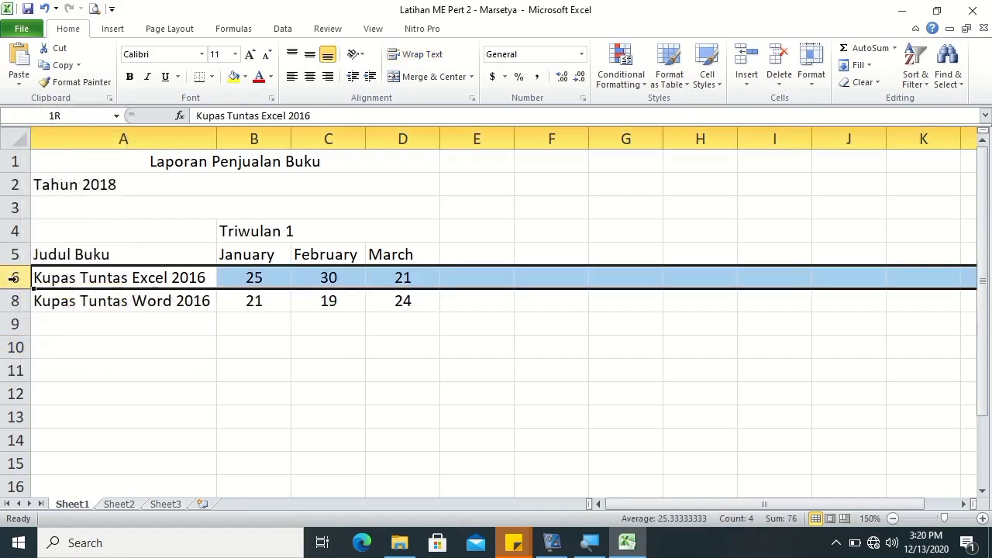
left_click_drag(14, 278, 20, 293)
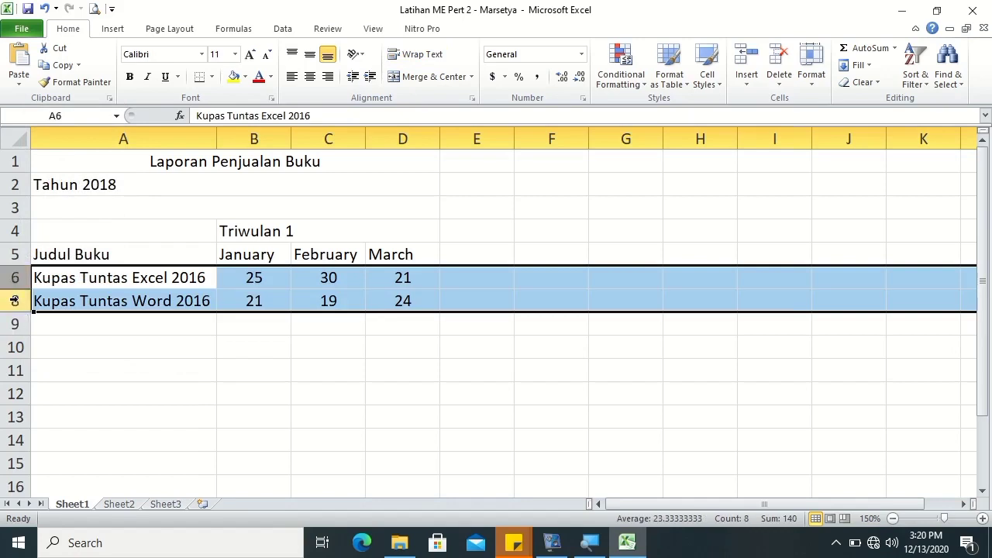
right_click(14, 300)
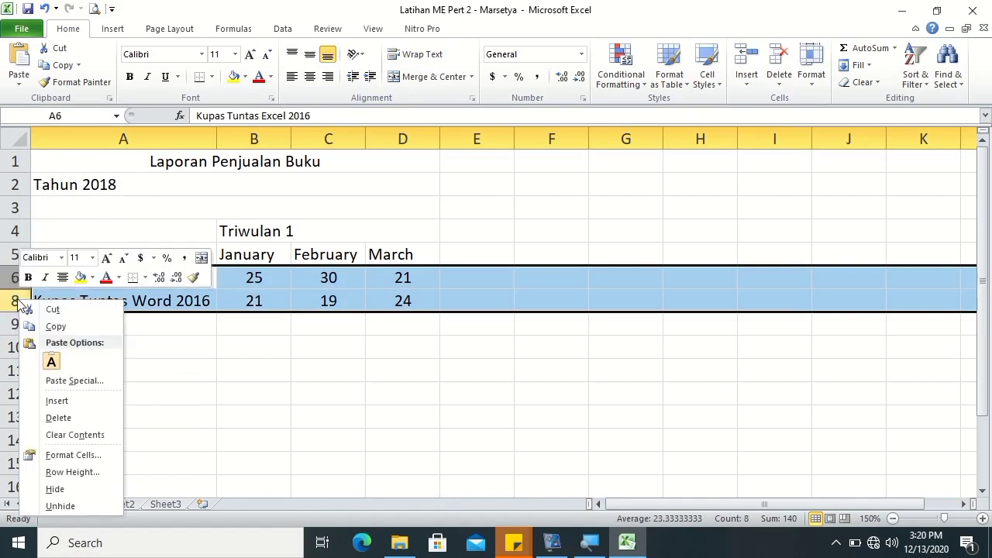
left_click(75, 506)
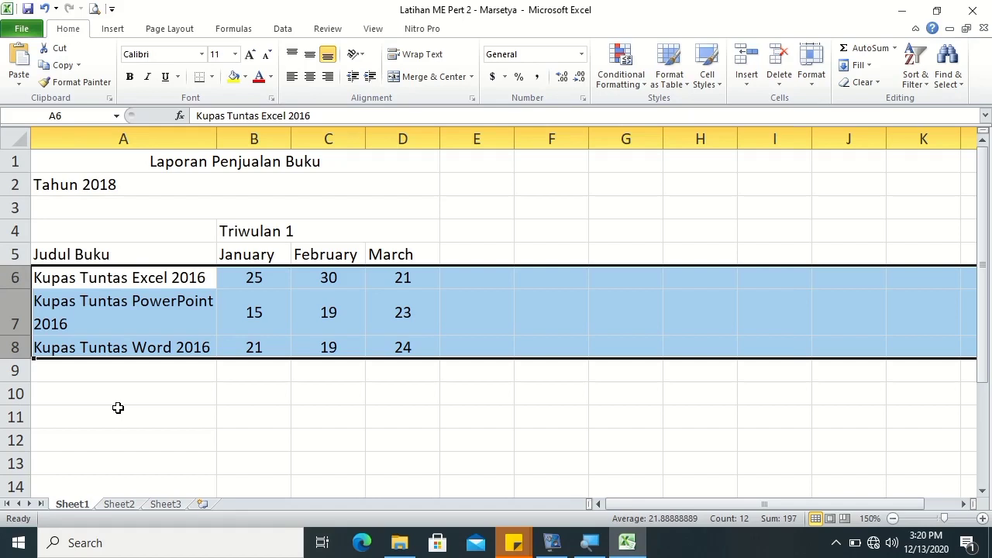
left_click(143, 396)
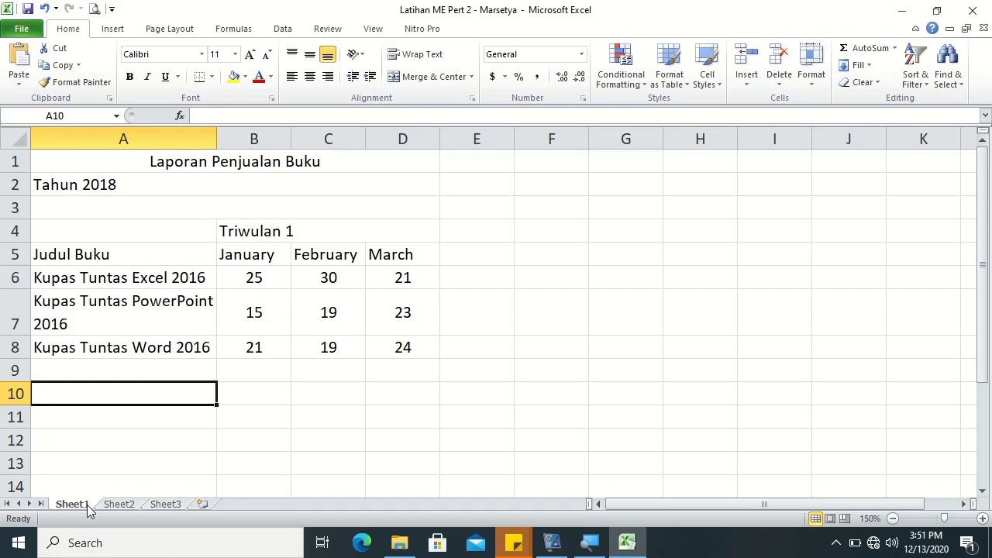
Step: Rename Sheet1 to Latihan using Format > Rename Sheet
double_click(88, 505)
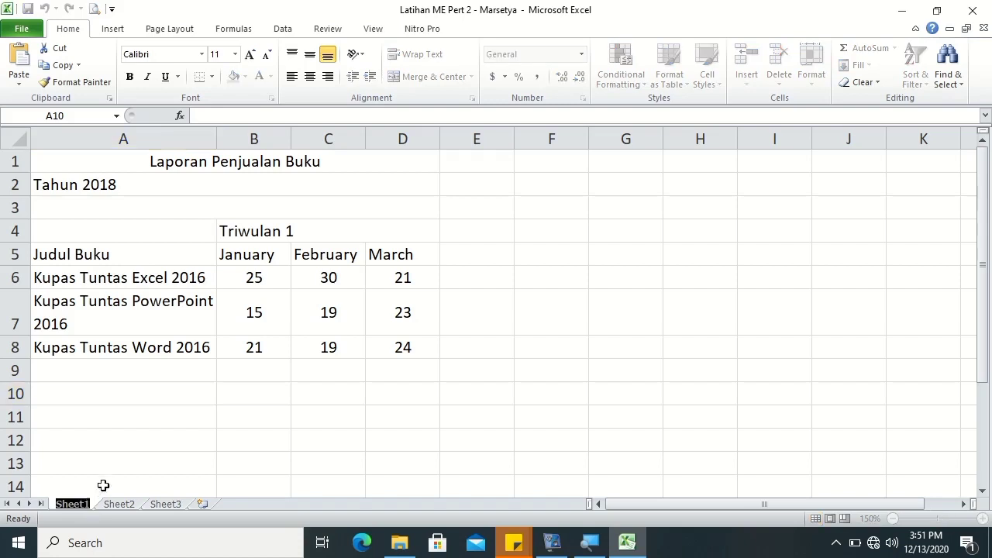
left_click(89, 486)
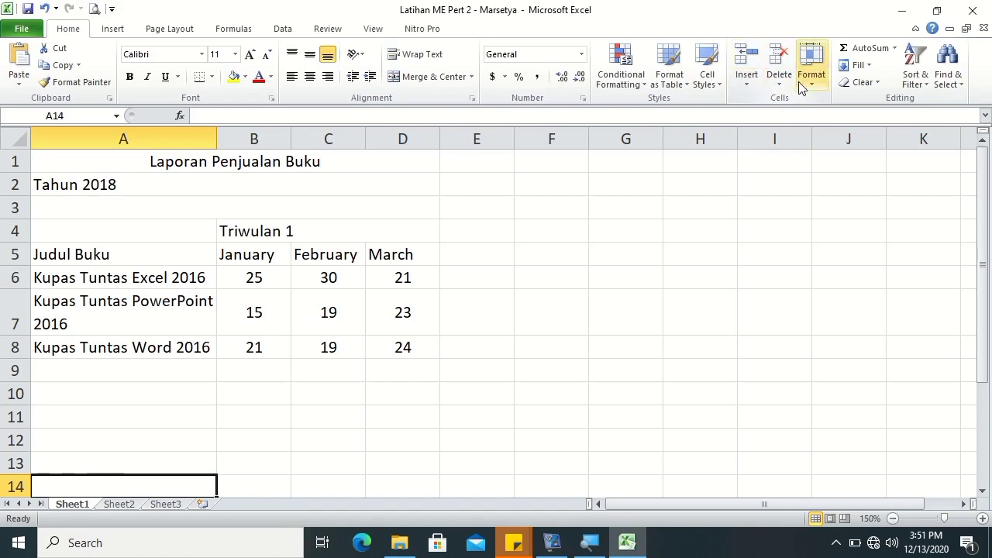
left_click(807, 81)
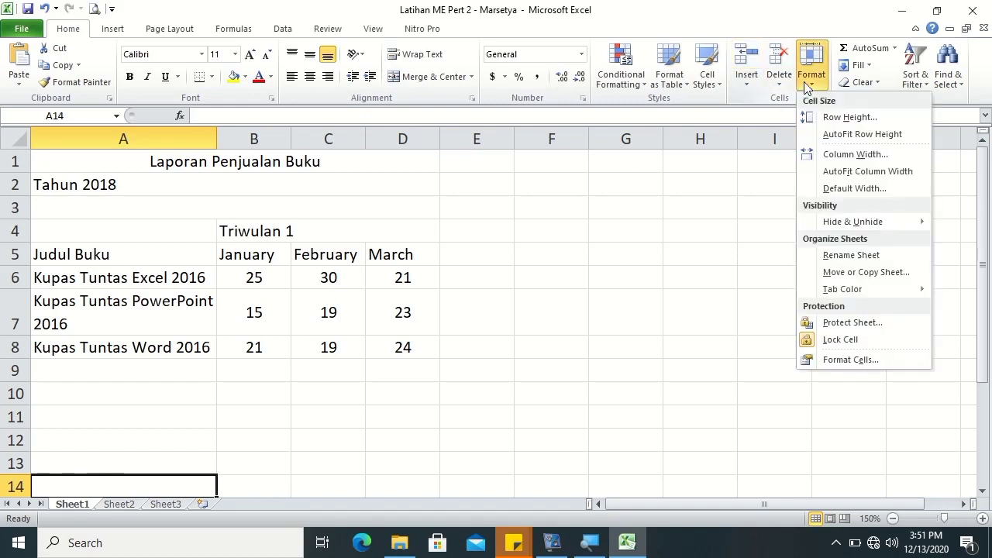
left_click(868, 257)
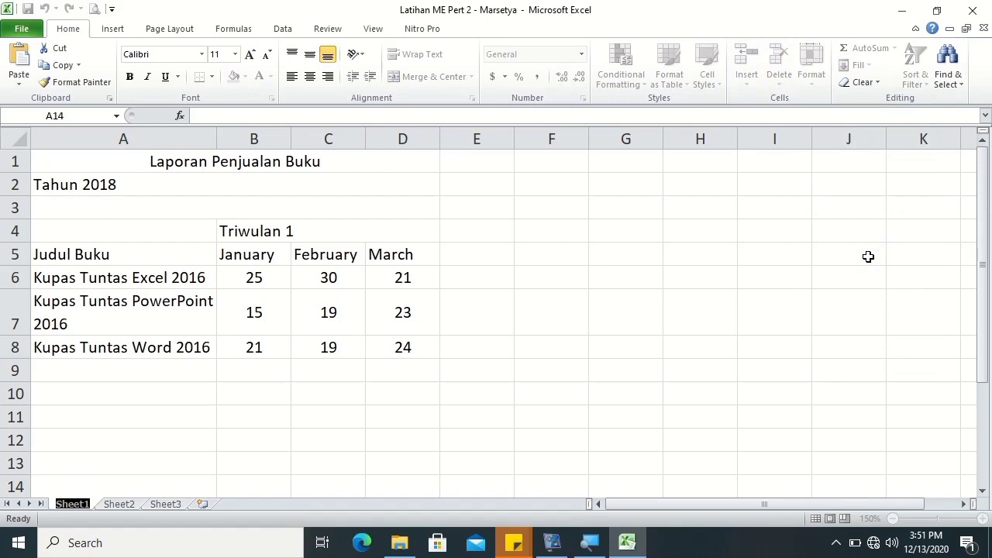
type("Latihan")
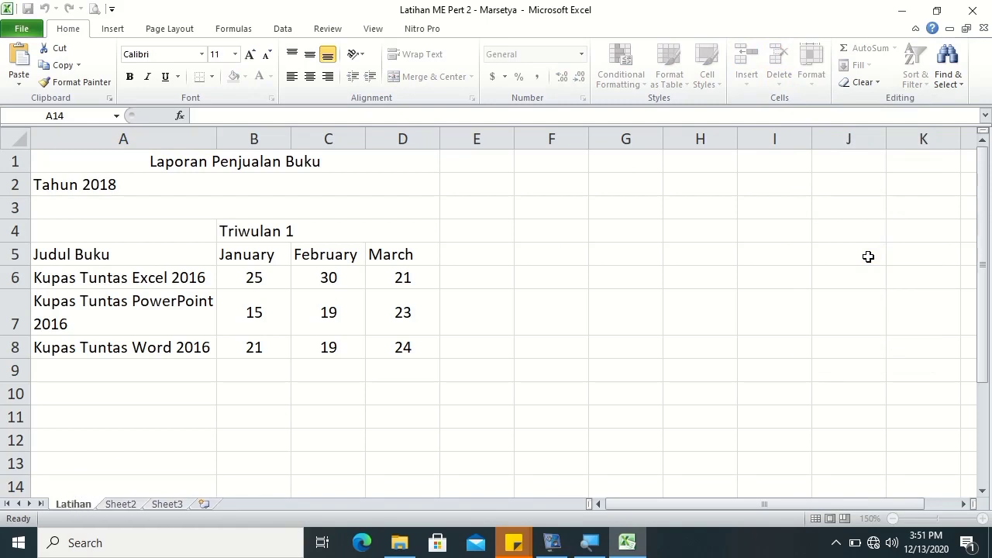
key("Return")
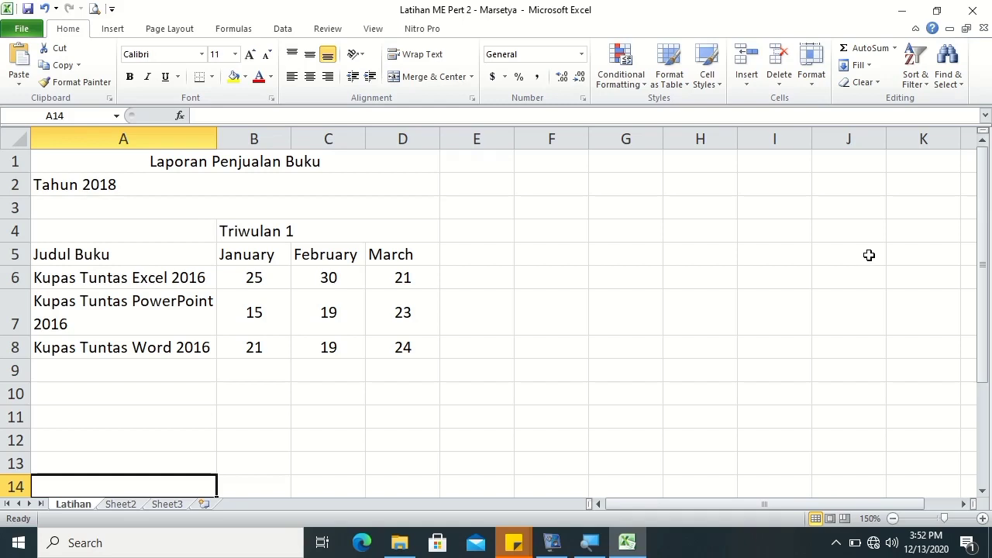
Step: Copy the Latihan sheet to before Sheet3, creating Latihan (2), then return to Latihan
right_click(78, 505)
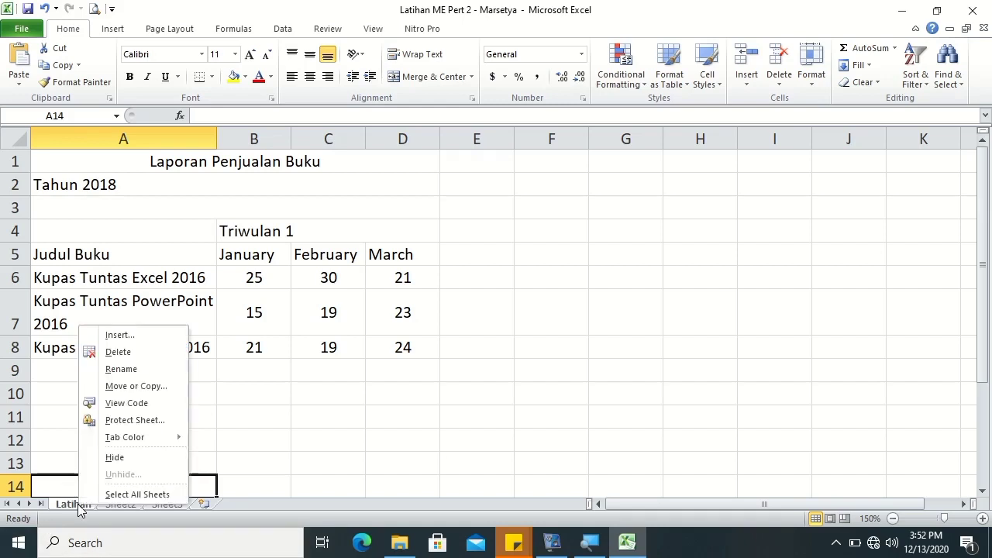
left_click(125, 387)
mouse_move(120, 274)
left_mouse_down()
mouse_move(377, 190)
mouse_move(530, 191)
left_mouse_up()
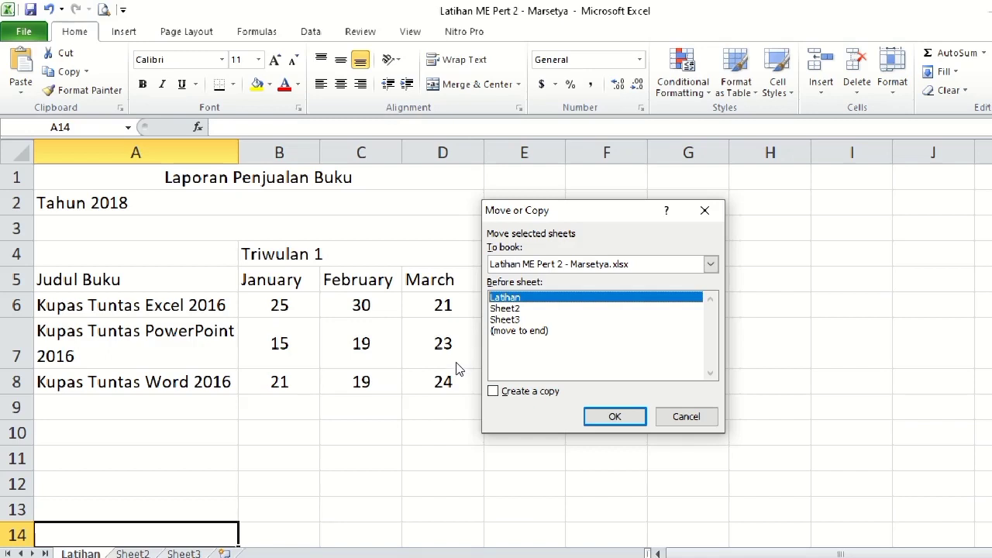
key("alt+c")
key("shift+Tab")
key("Down")
key("Down")
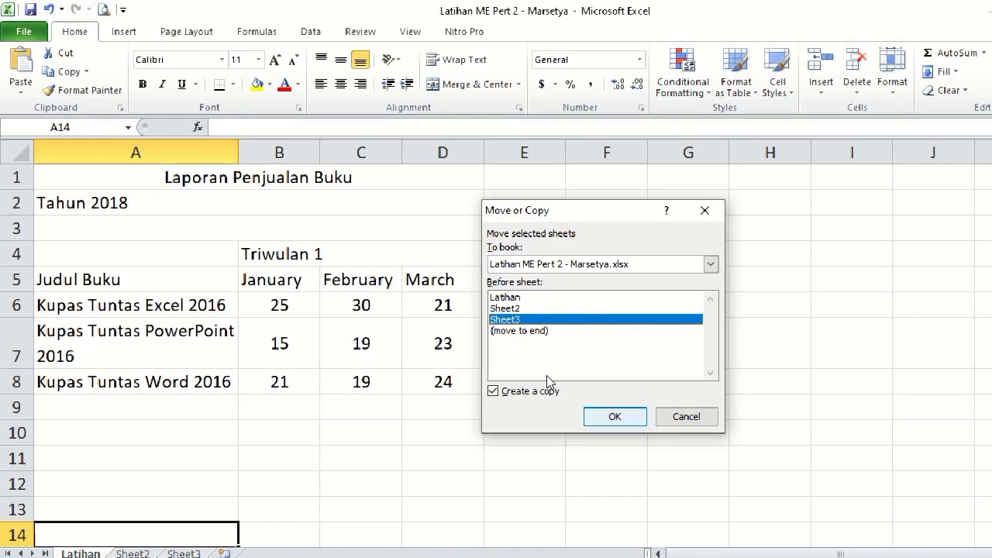
key("Return")
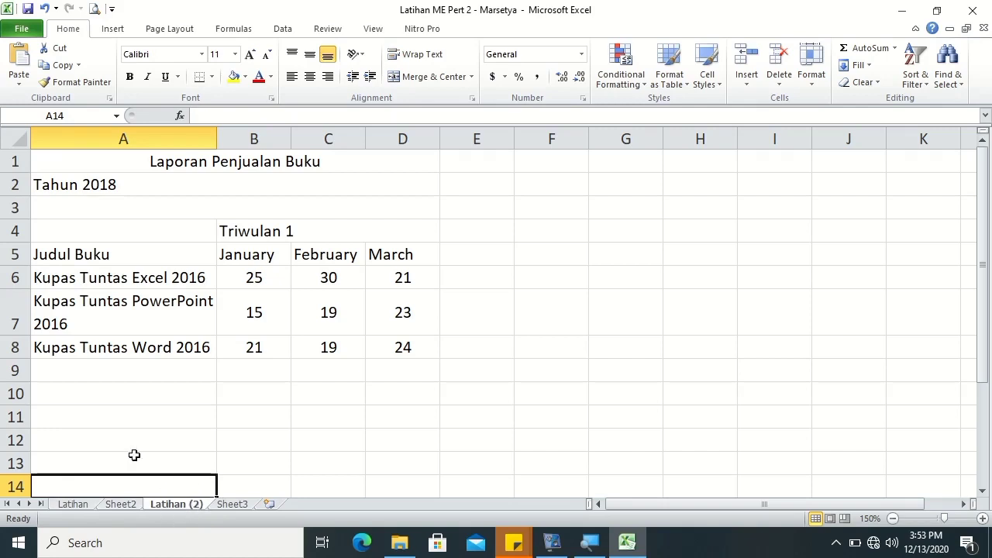
left_click(65, 504)
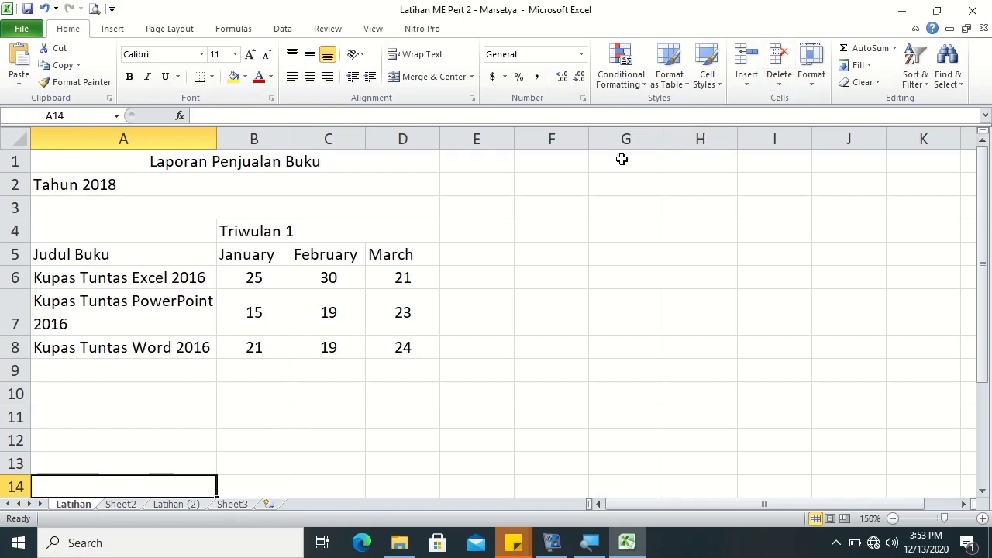
Step: Copy the Latihan sheet to the end of the workbook as Latihan (3)
left_click(807, 81)
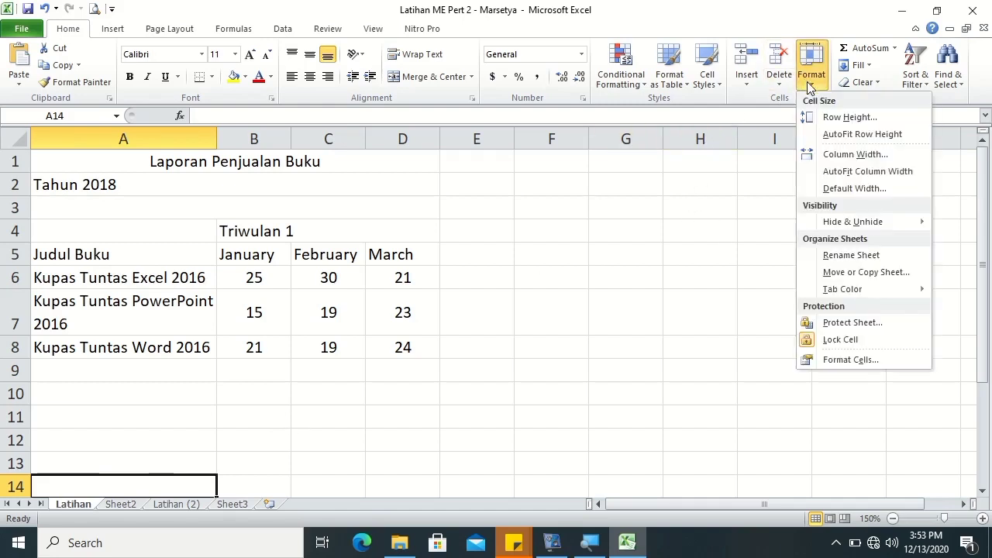
left_click(866, 273)
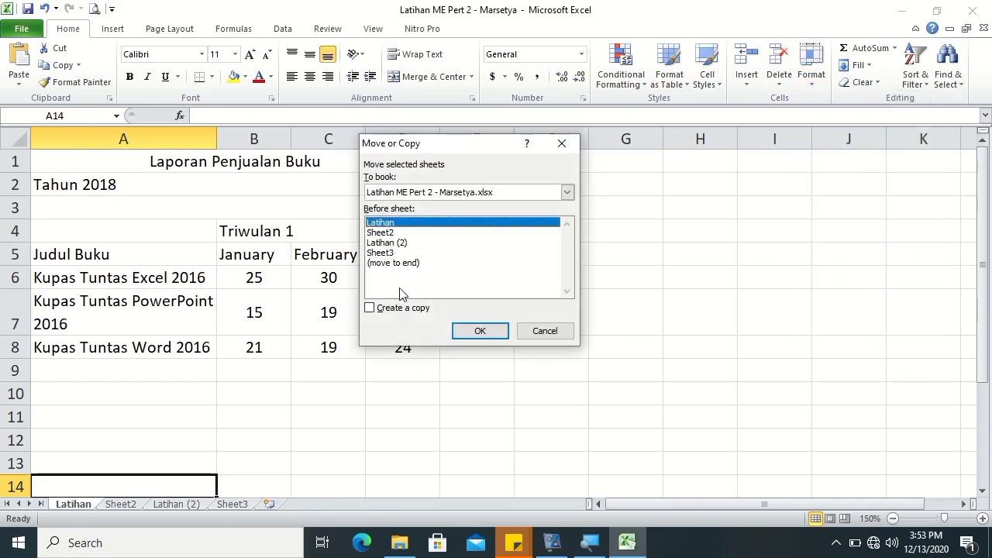
left_click(393, 263)
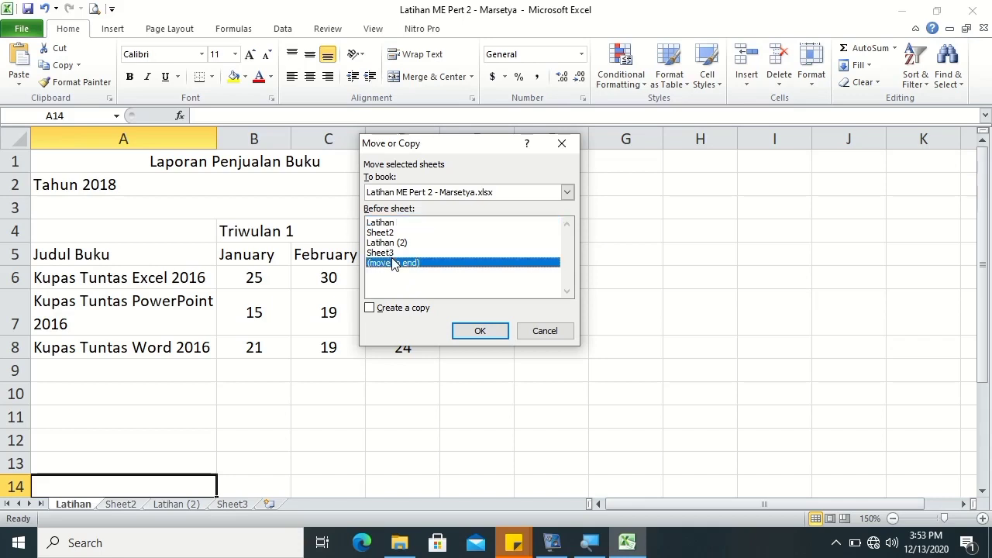
left_click(372, 309)
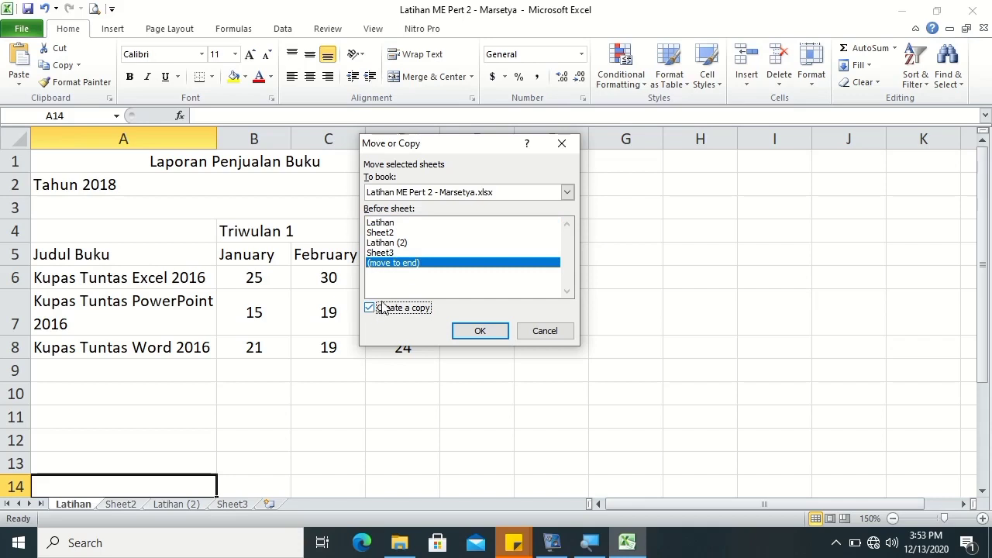
left_click(473, 331)
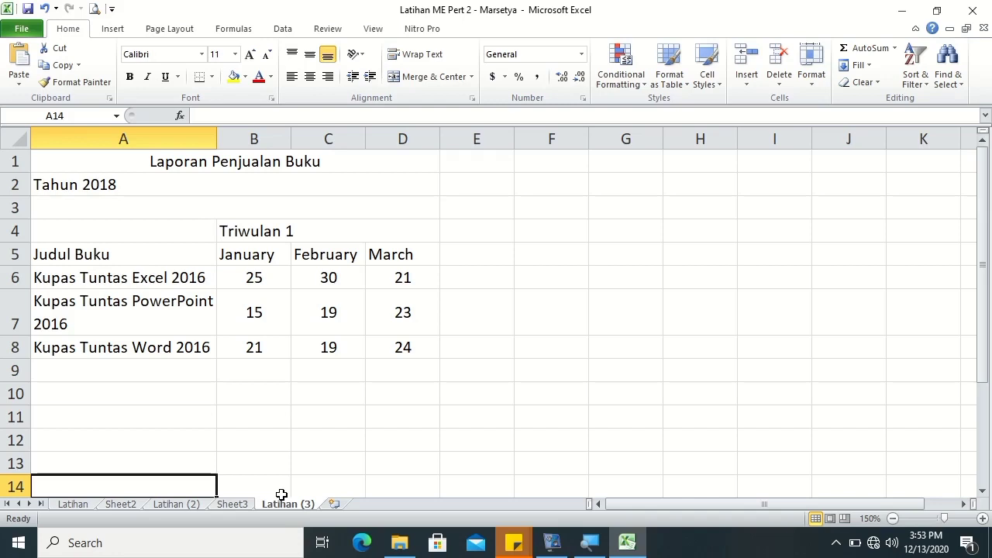
Step: Drag the Latihan sheet tab to sit after Sheet2
left_click(208, 439)
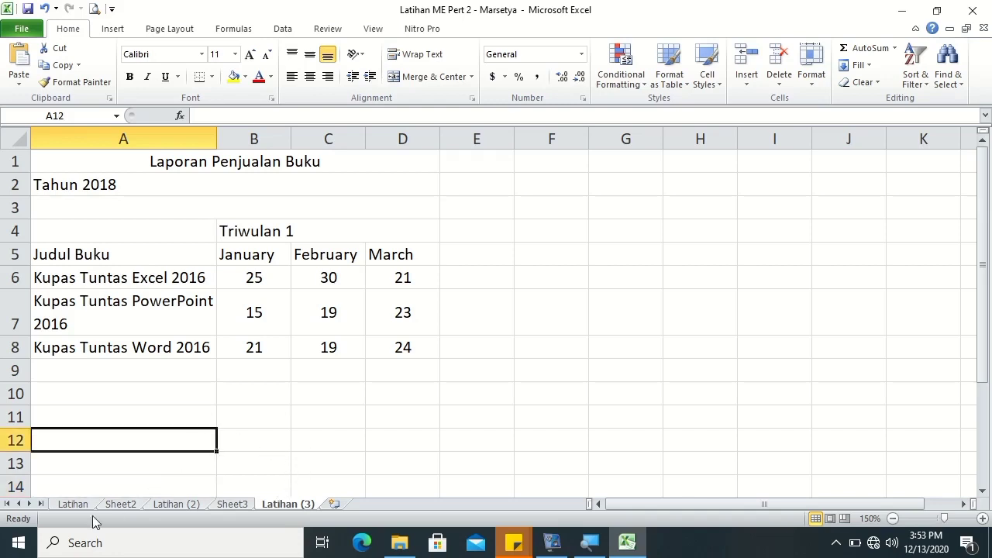
left_click(70, 504)
left_click_drag(72, 505, 72, 503)
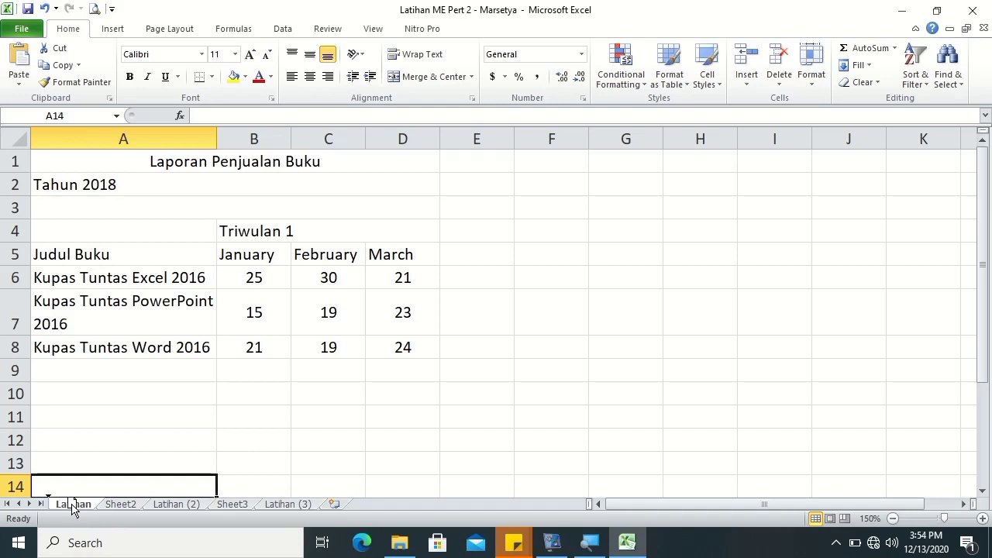
left_click_drag(72, 506, 150, 505)
left_click_drag(87, 505, 176, 504)
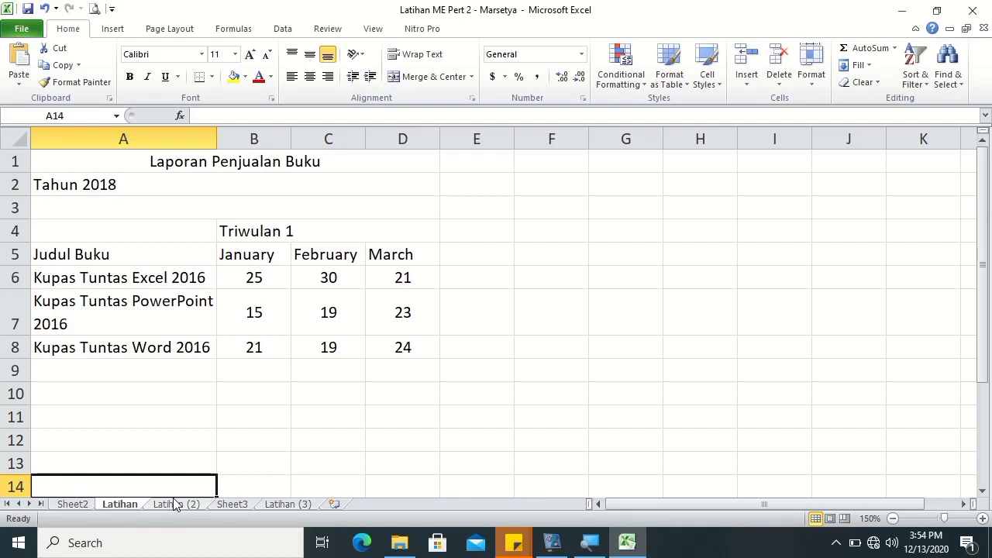
Step: Move Latihan back before Sheet2 with Move or Copy, without making a copy
right_click(132, 514)
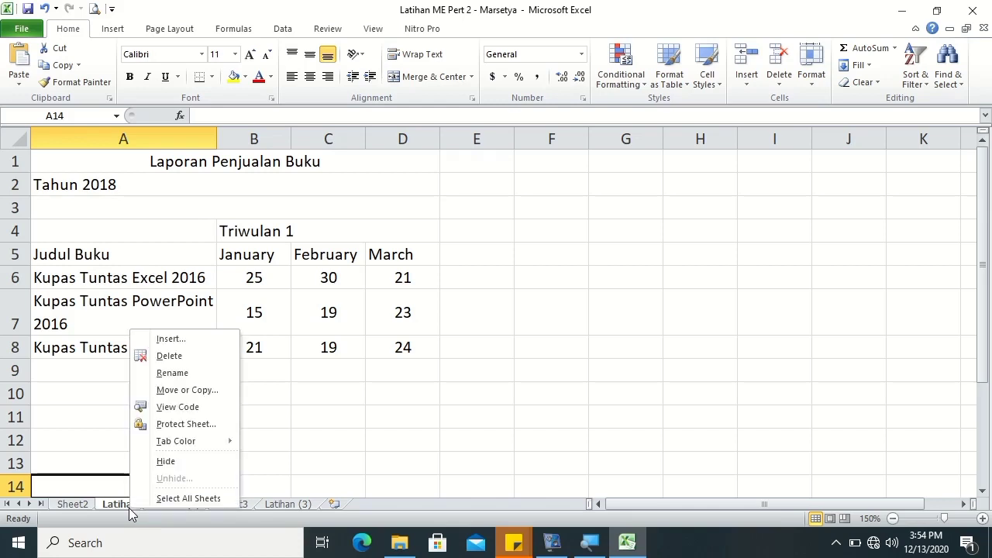
left_click(171, 390)
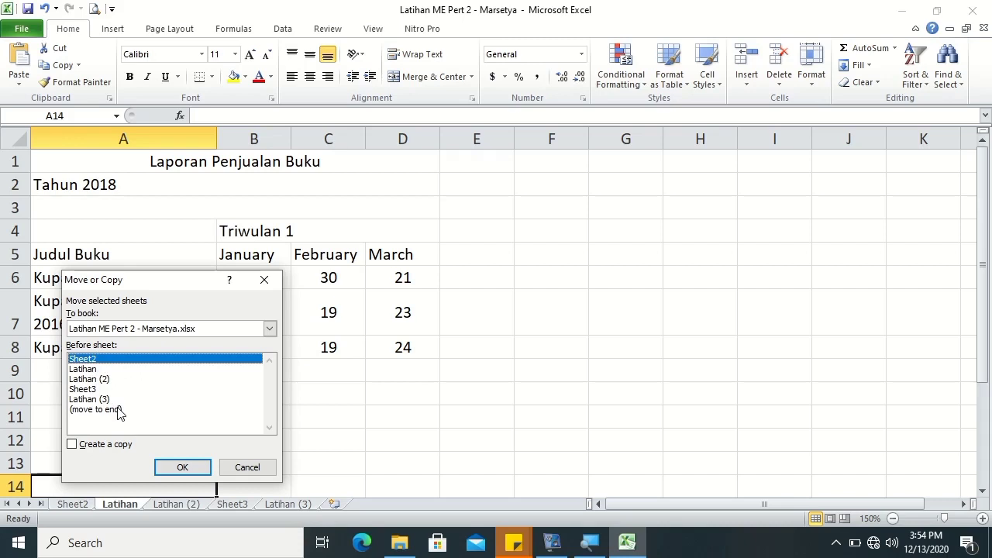
left_click(178, 468)
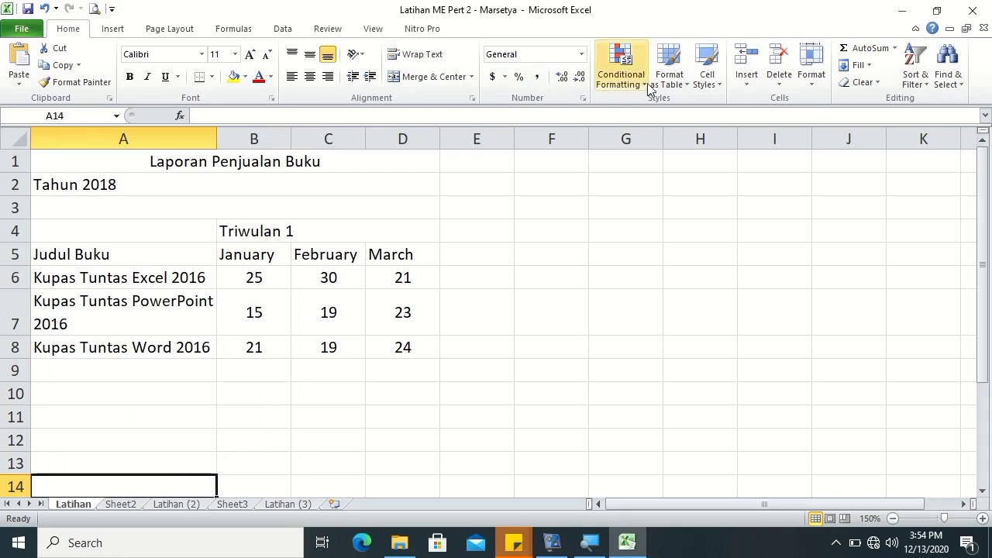
Step: Move the Latihan sheet to the end position with Move or Copy Sheet, without making a copy
left_click(809, 77)
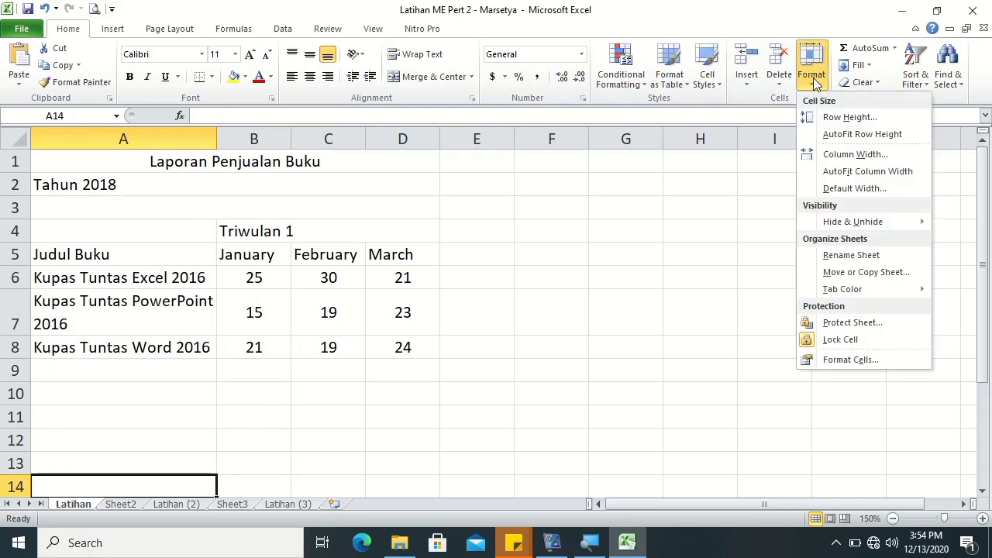
left_click(874, 273)
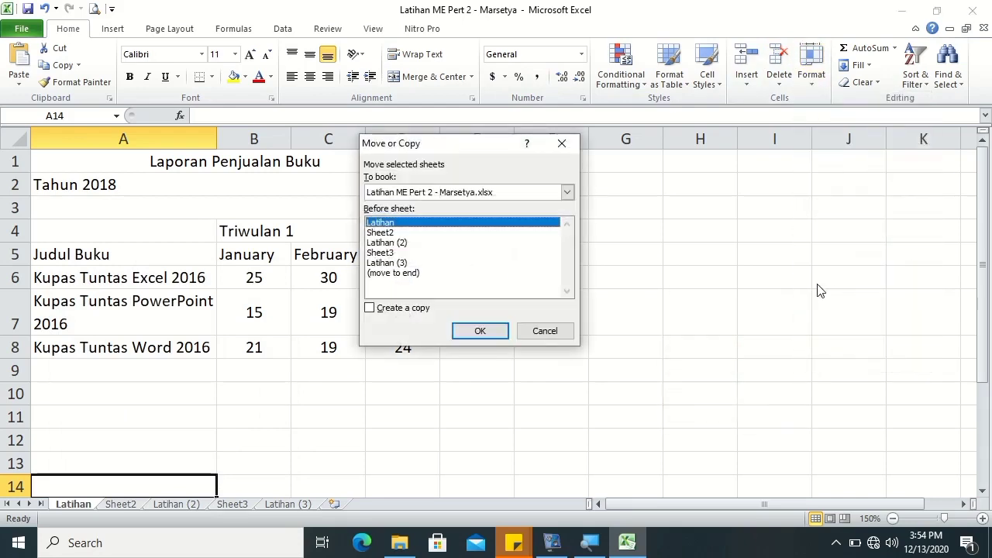
left_click(428, 275)
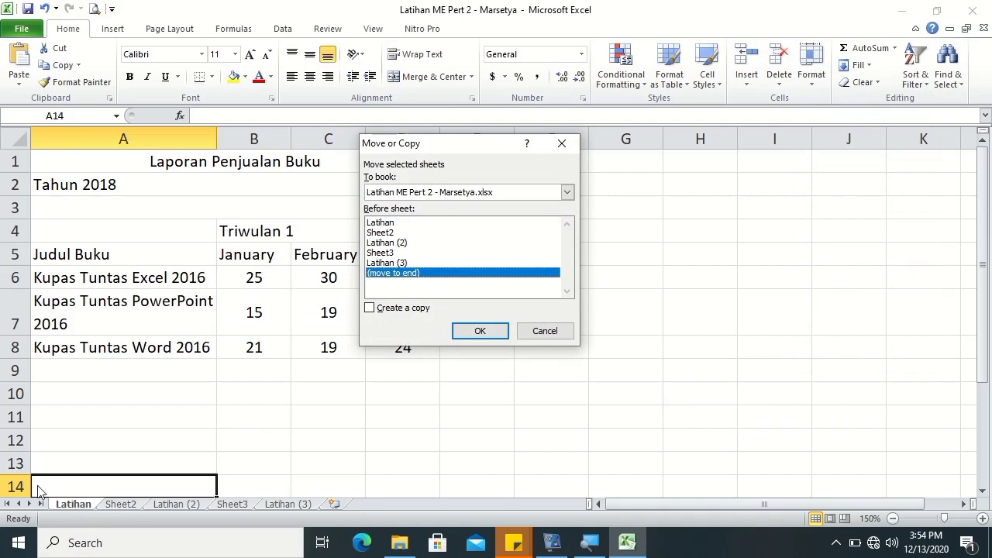
left_click(479, 332)
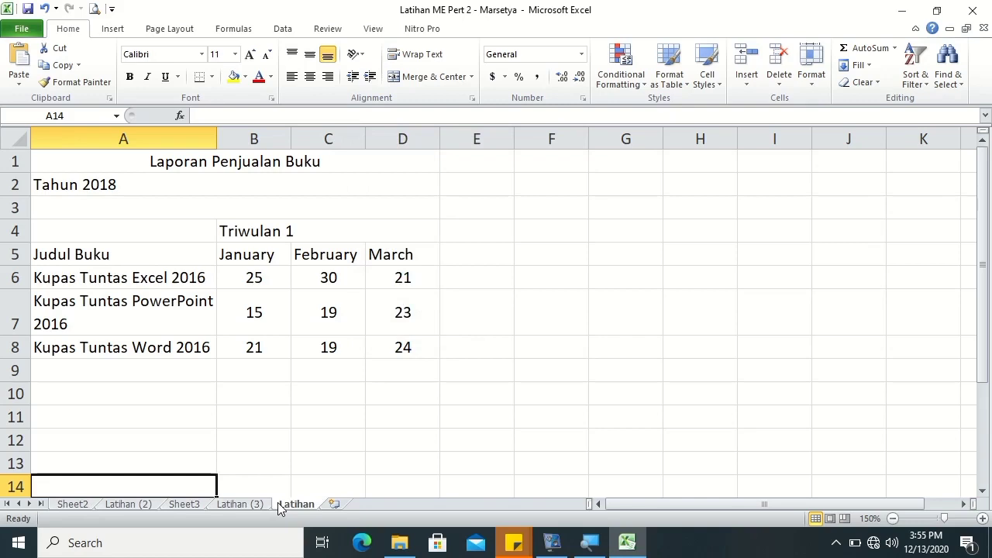
Step: Drag the Latihan tab back to the far left, ahead of Sheet2
mouse_move(286, 507)
left_mouse_down()
mouse_move(75, 500)
mouse_move(295, 502)
mouse_move(194, 504)
left_mouse_up()
left_click_drag(194, 504, 67, 497)
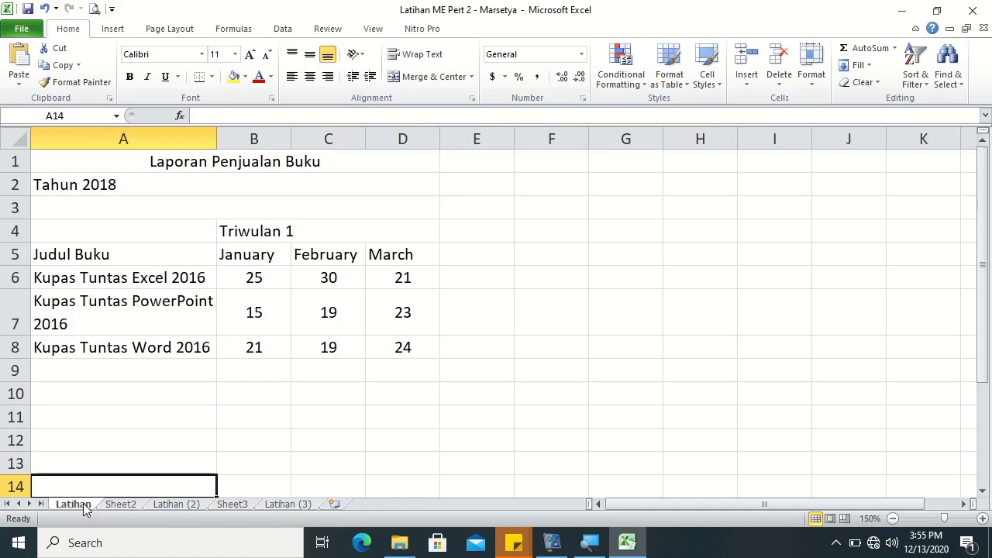
Step: Give the Latihan tab a bright green colour from More Colors, then check it from Sheet2
right_click(82, 506)
mouse_move(132, 438)
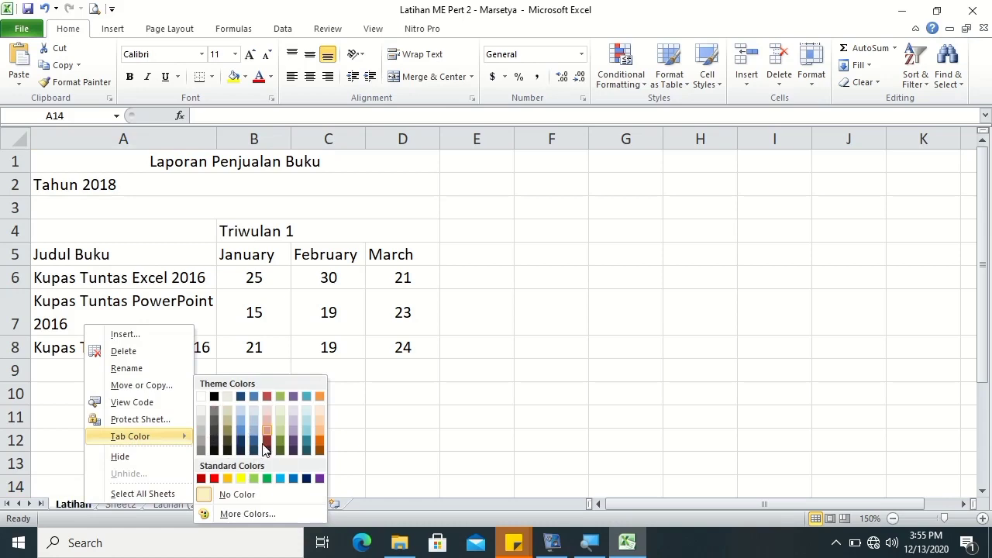
left_click(243, 515)
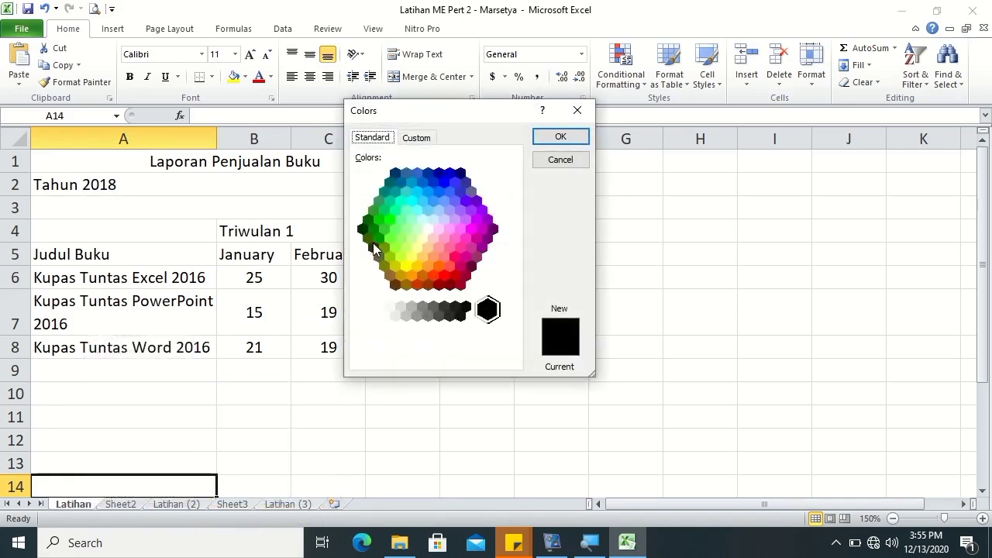
left_click(411, 138)
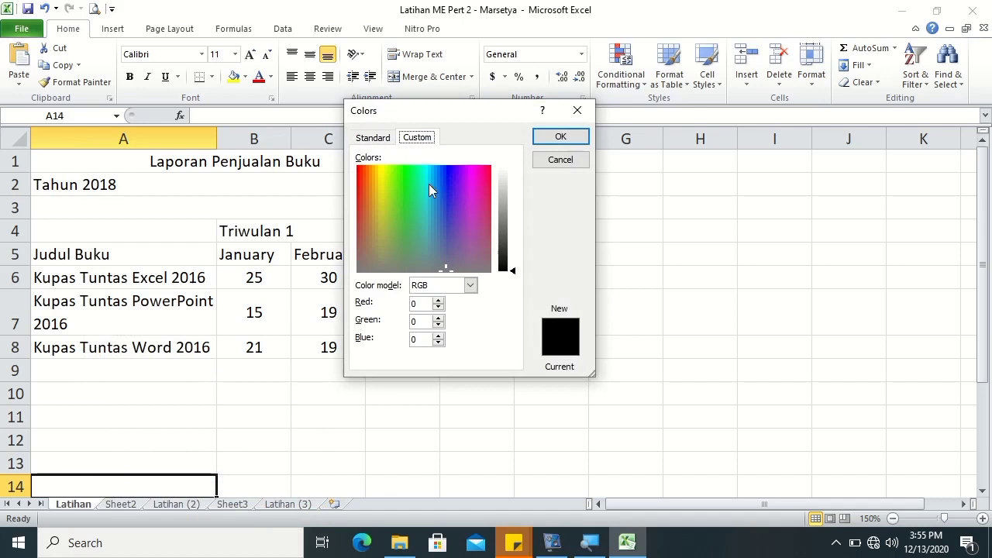
left_click(404, 192)
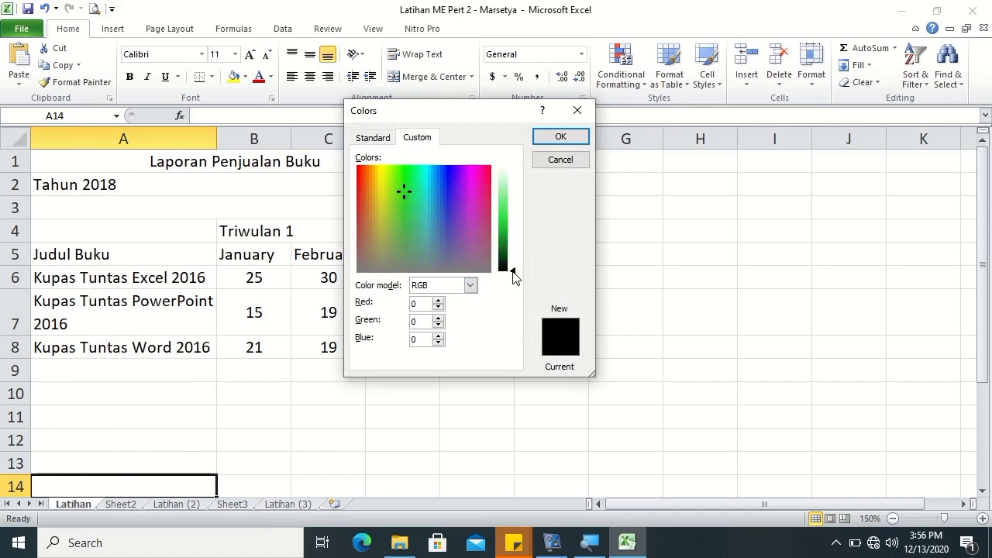
mouse_move(512, 272)
left_mouse_down()
mouse_move(507, 199)
mouse_move(506, 220)
left_mouse_up()
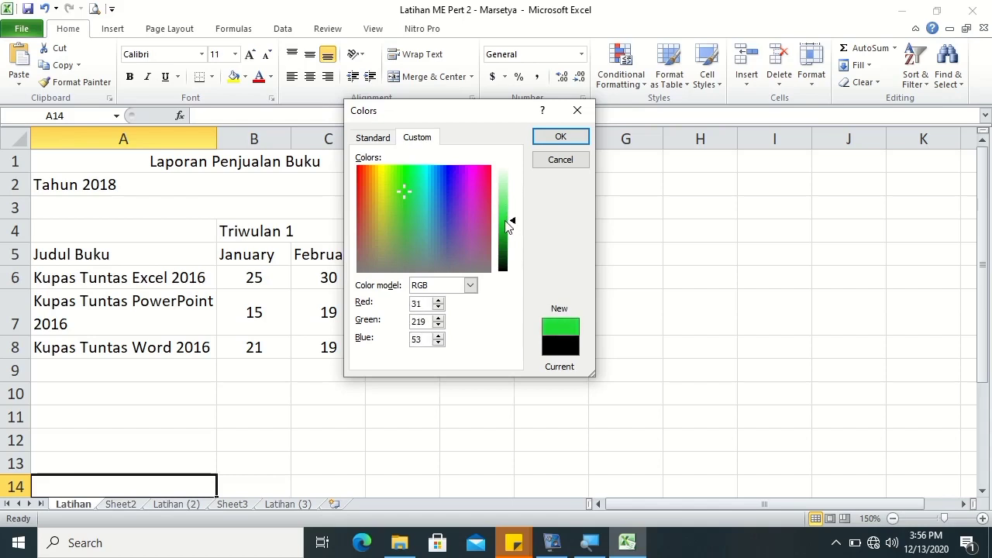
left_click(387, 139)
left_click(390, 220)
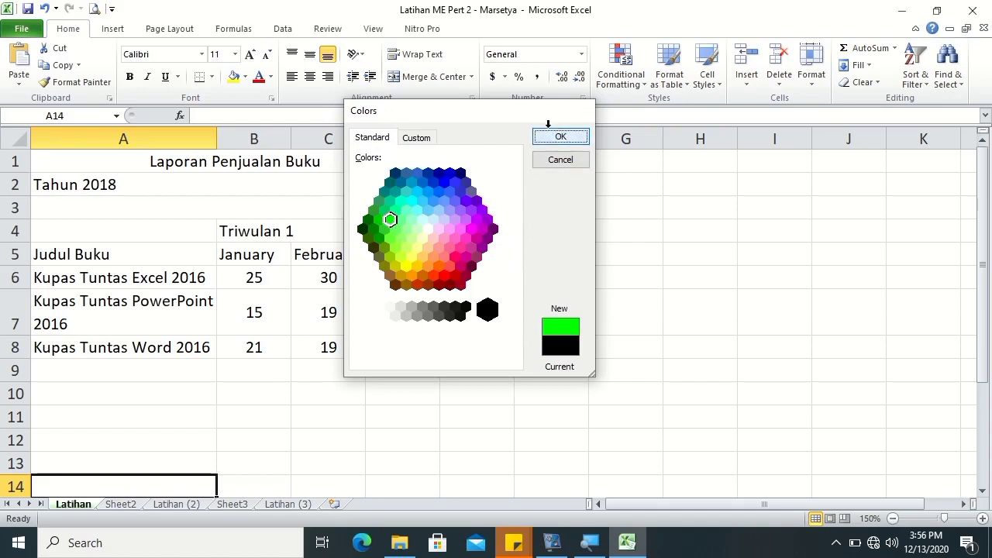
left_click(552, 134)
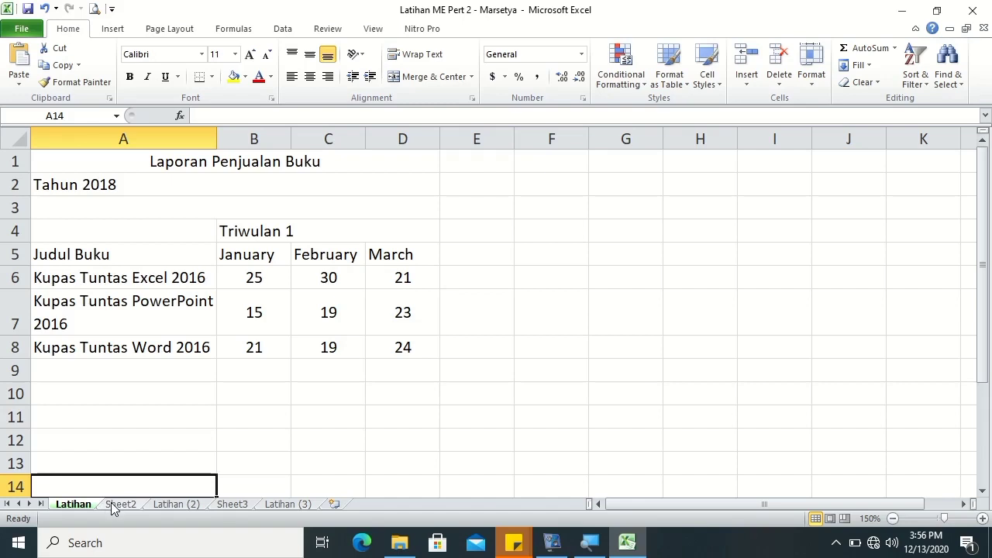
left_click(116, 504)
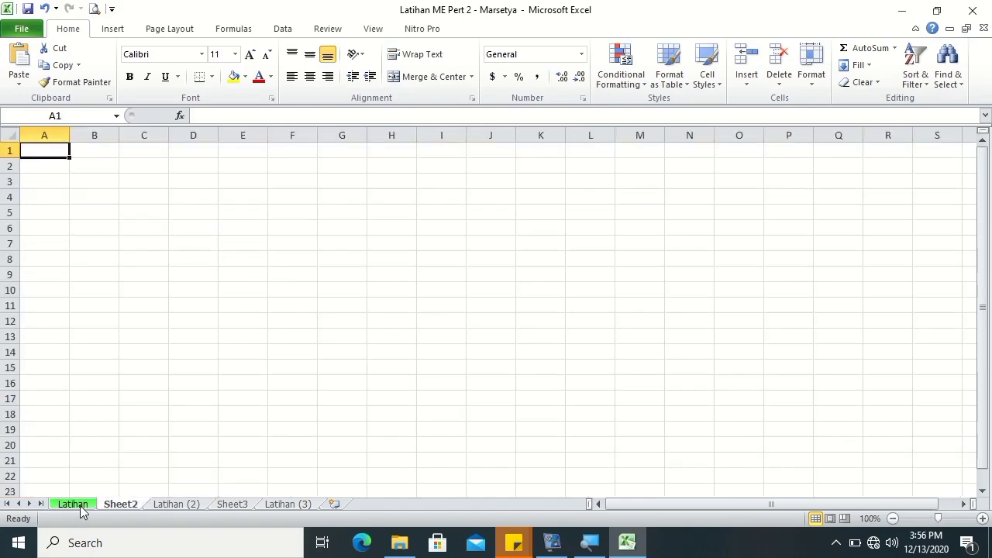
left_click(81, 507)
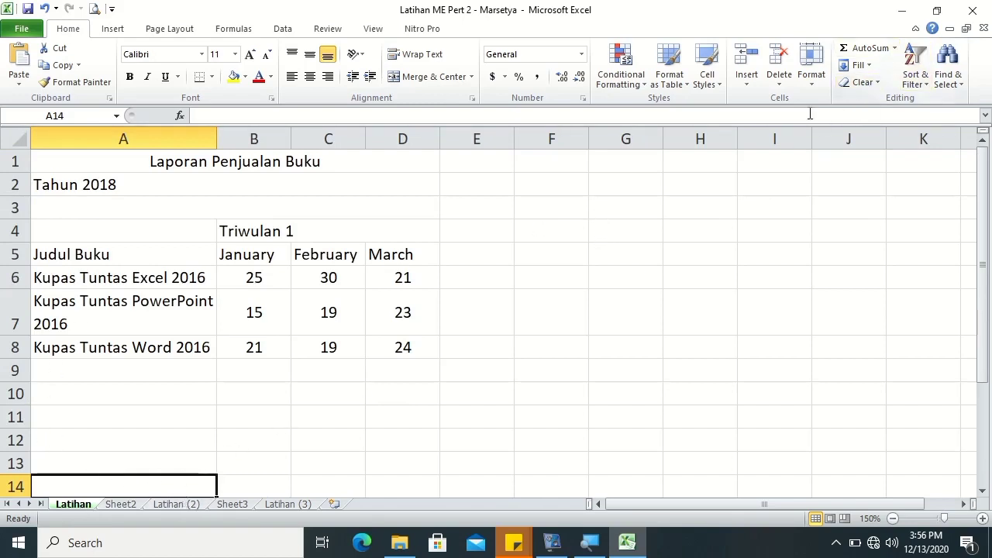
Step: Change the Latihan tab colour to standard Red and check it from Sheet2
left_click(812, 78)
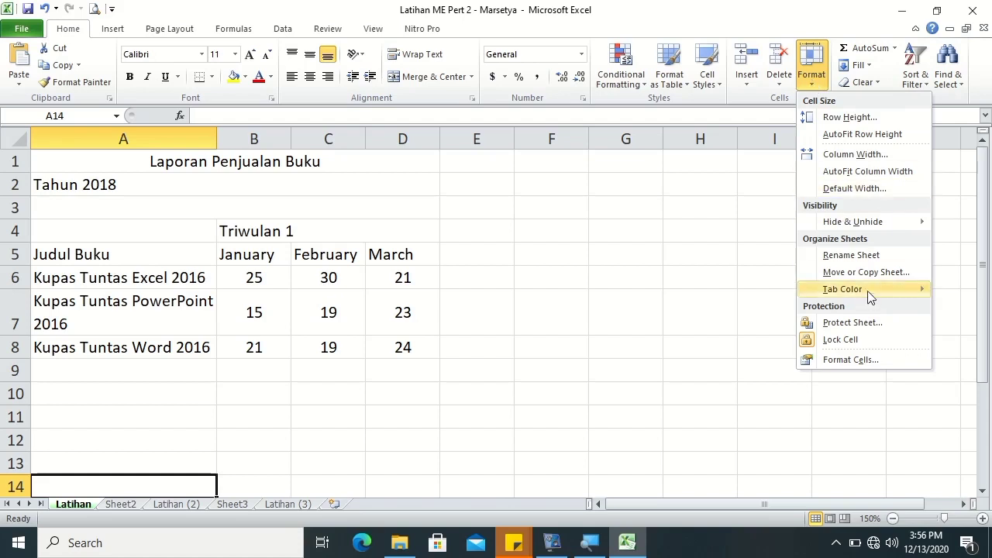
mouse_move(869, 293)
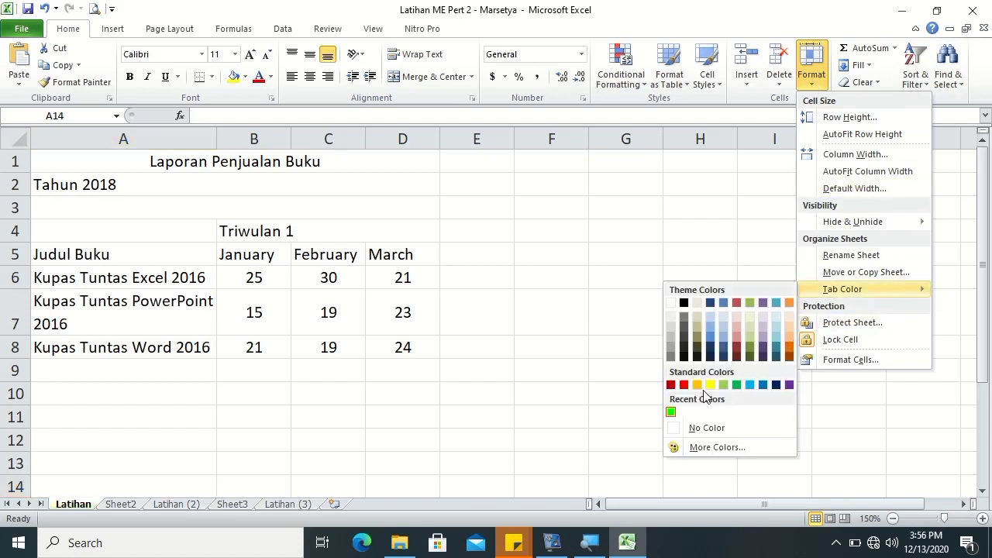
left_click(687, 388)
left_click(322, 437)
left_click(128, 505)
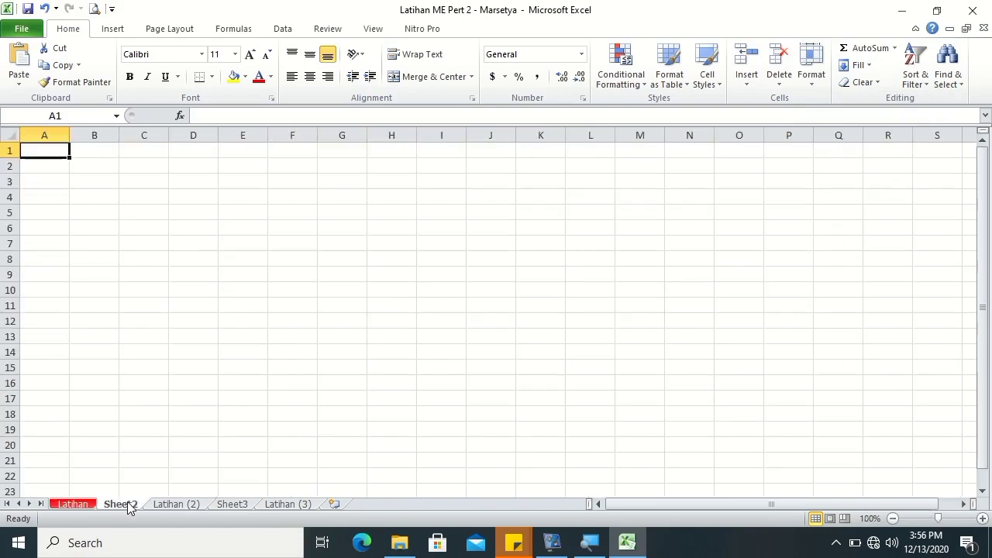
left_click(81, 507)
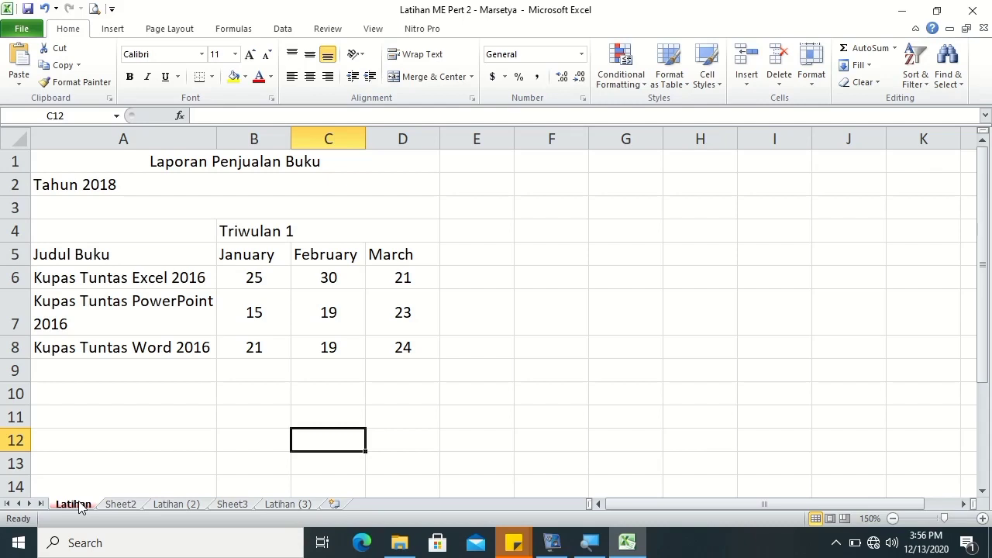
Step: Delete the Latihan (2) sheet permanently
left_click(810, 78)
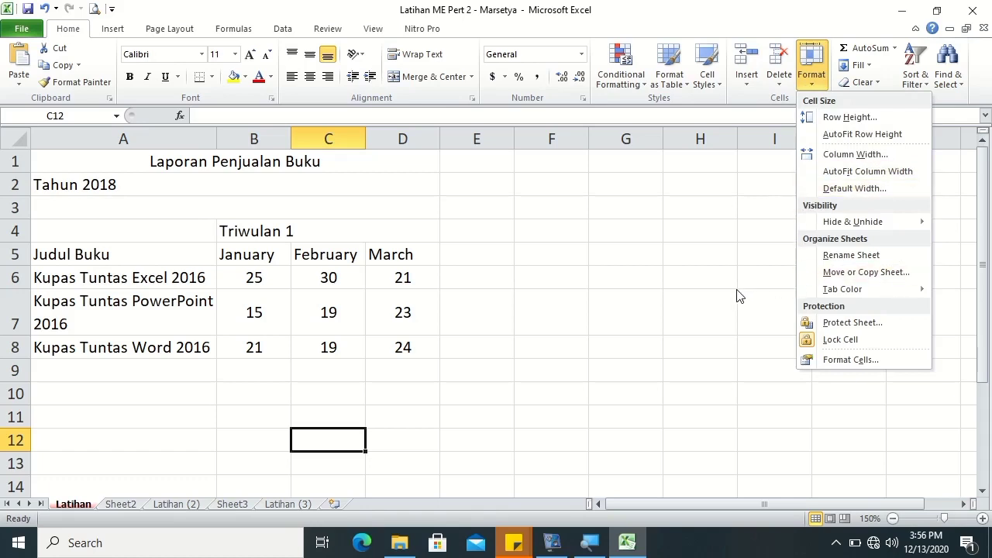
left_click(779, 77)
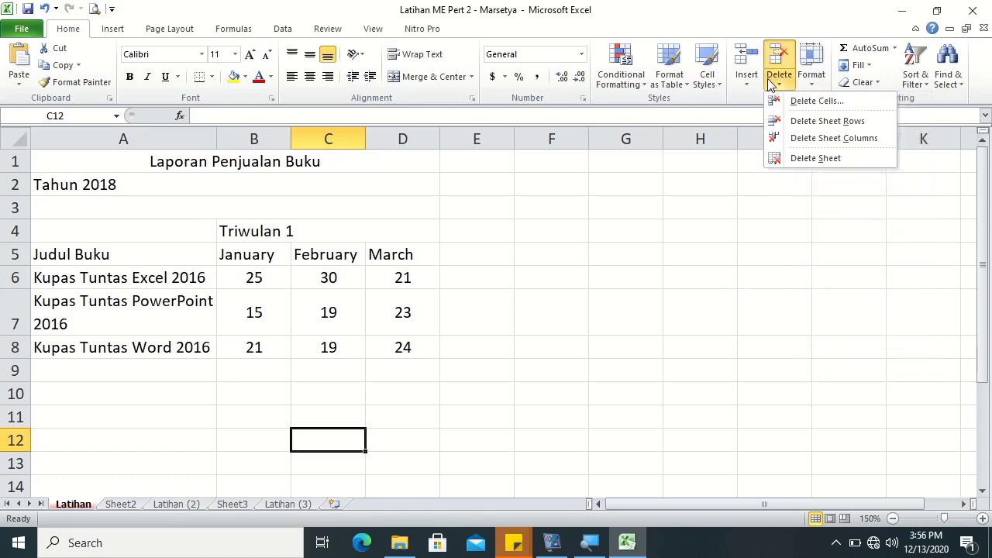
left_click(729, 206)
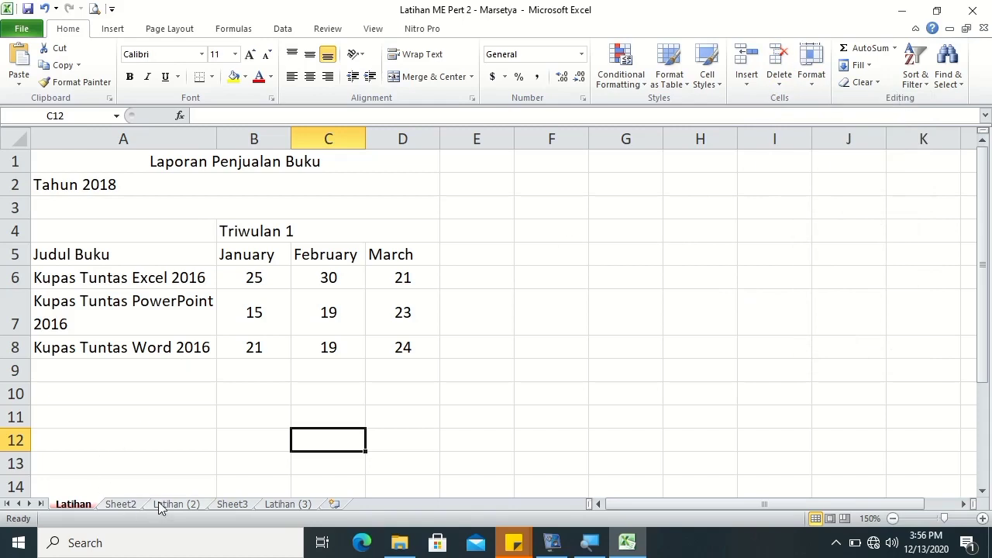
left_click(199, 509)
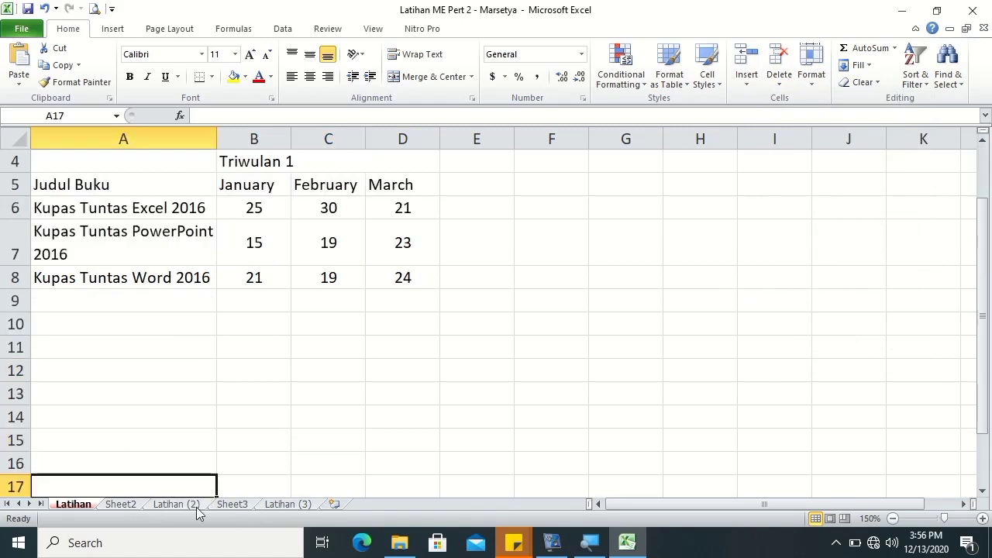
right_click(198, 512)
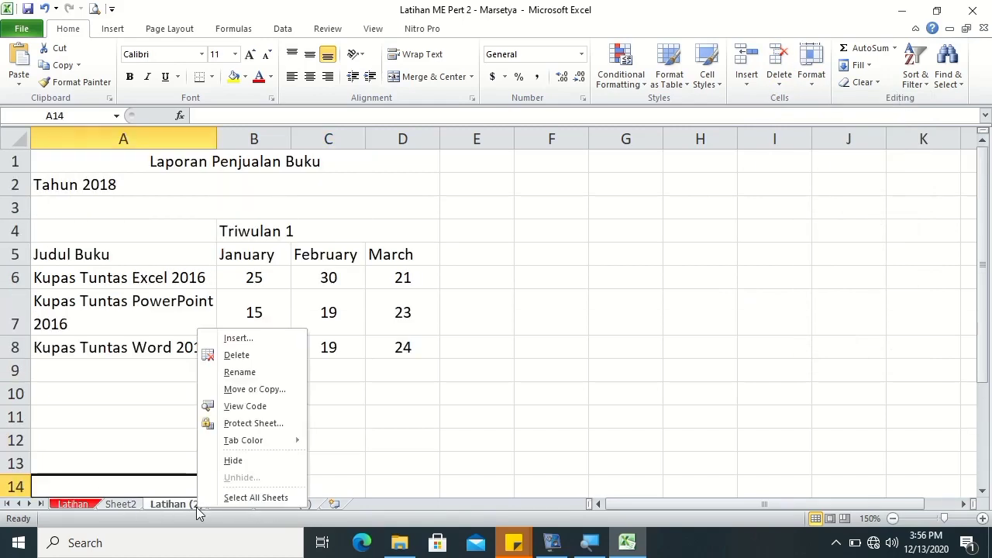
left_click(239, 357)
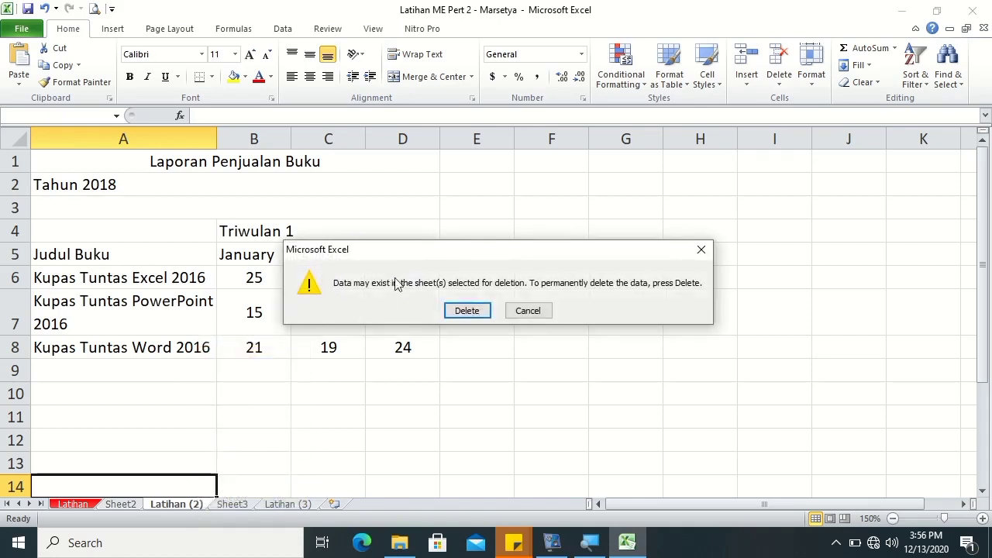
left_click(466, 311)
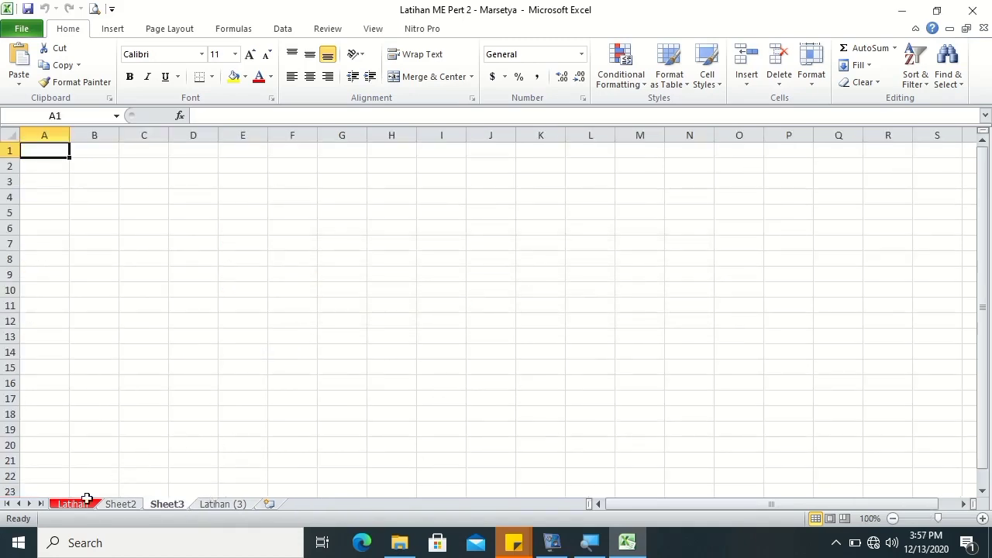
Step: Delete the Latihan (3) sheet permanently and return to the Latihan sheet
left_click(219, 504)
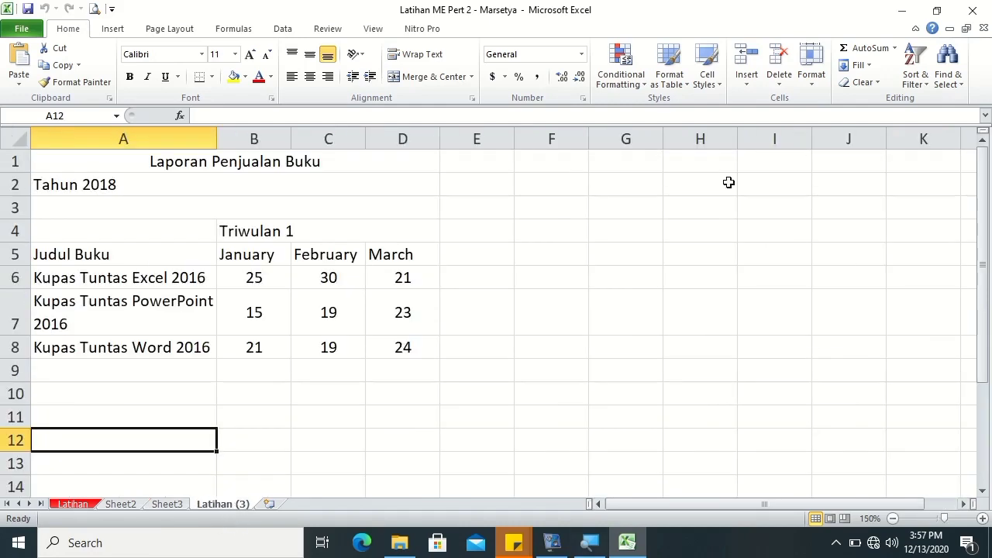
left_click(780, 84)
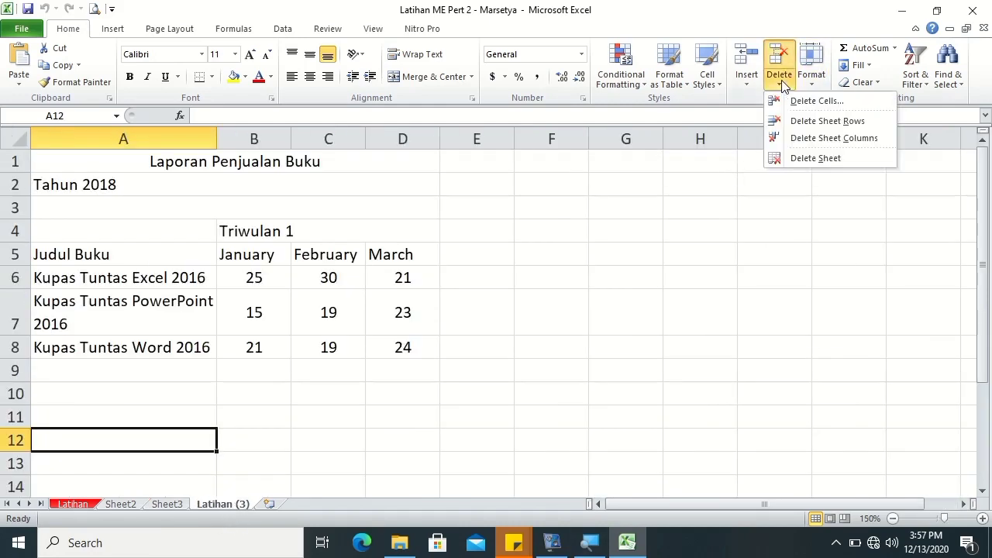
left_click(818, 159)
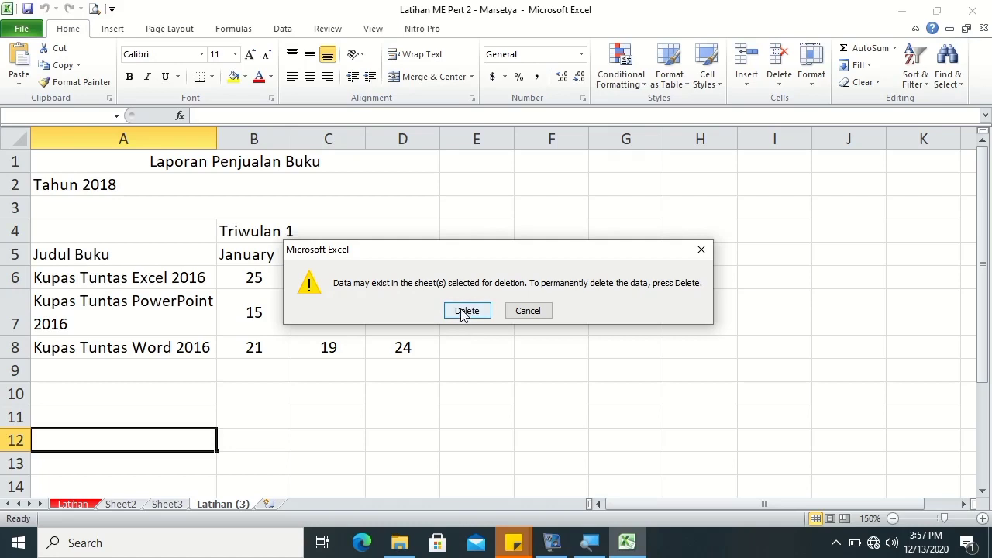
left_click(465, 311)
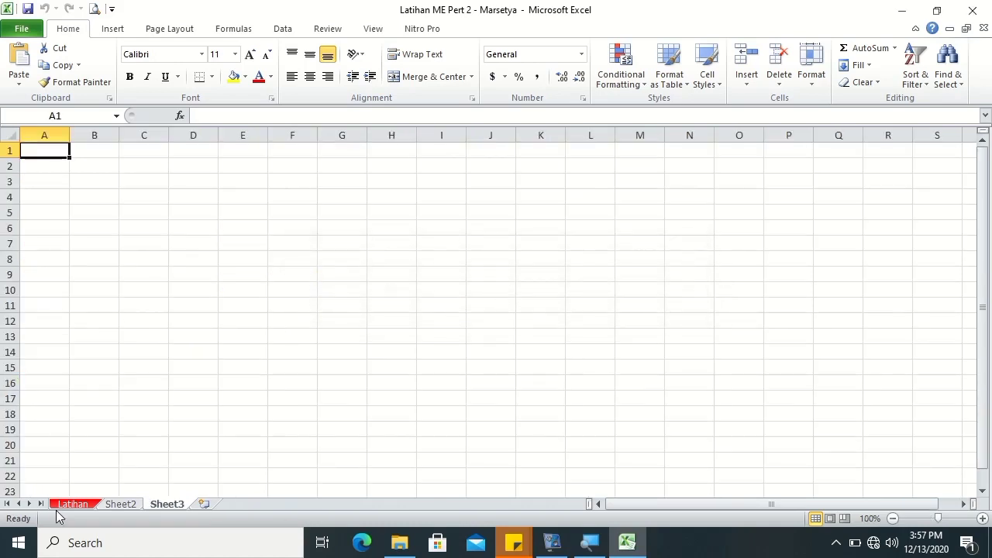
left_click(62, 506)
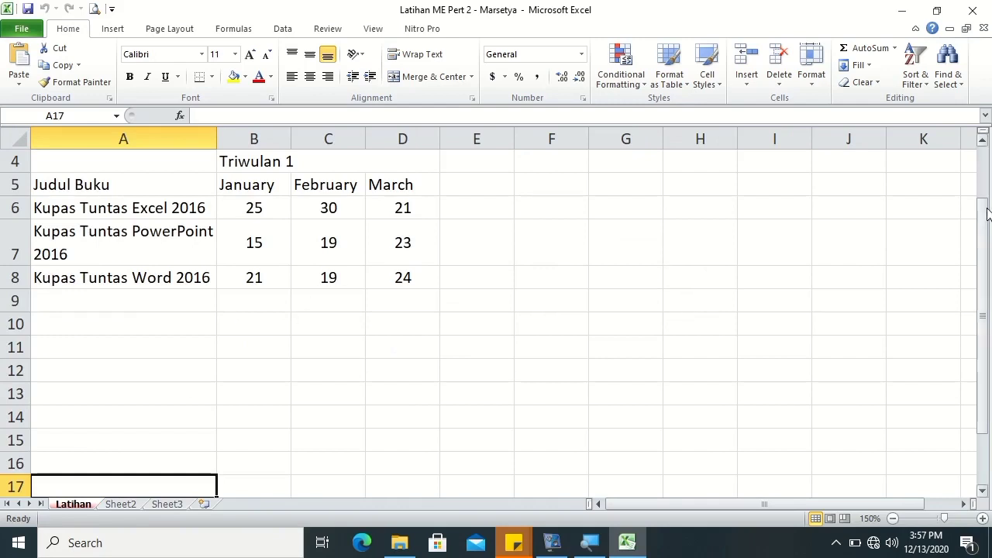
Step: Hide the Latihan sheet with Format > Hide & Unhide > Hide Sheet
left_click_drag(983, 225, 983, 174)
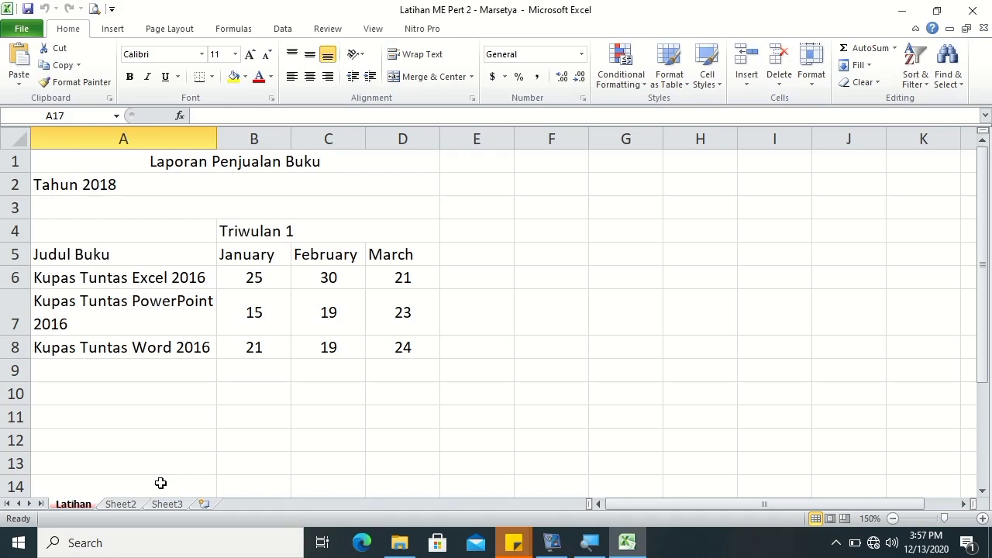
right_click(75, 509)
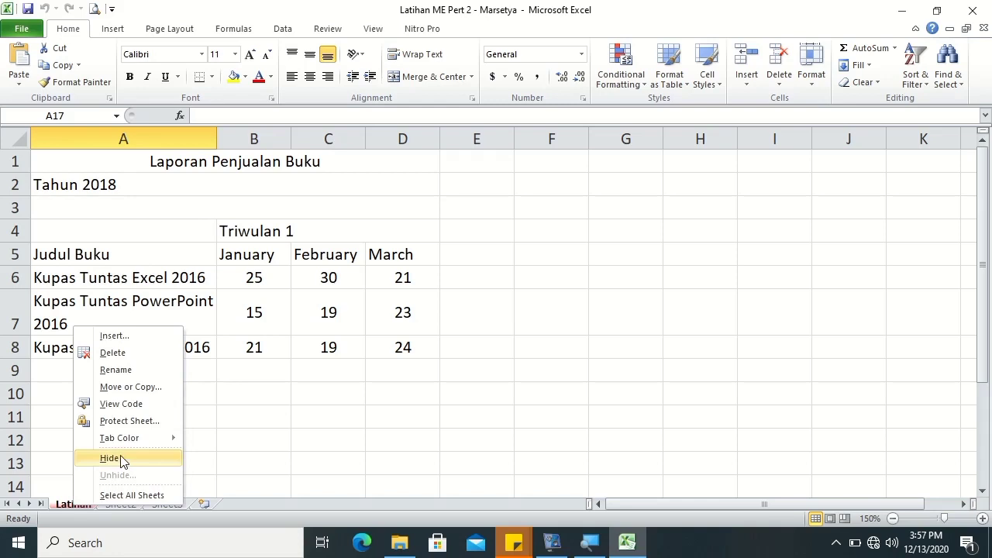
left_click(242, 446)
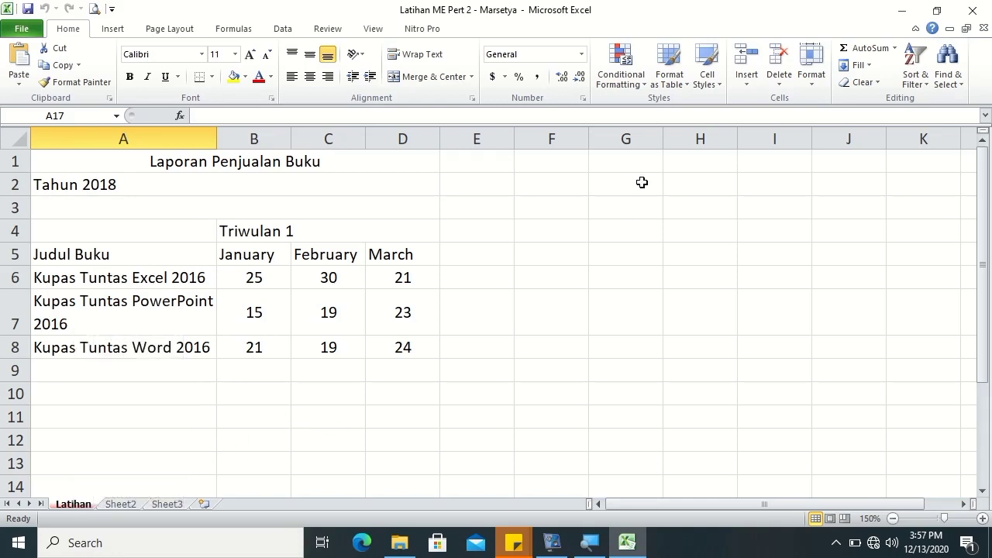
left_click(820, 82)
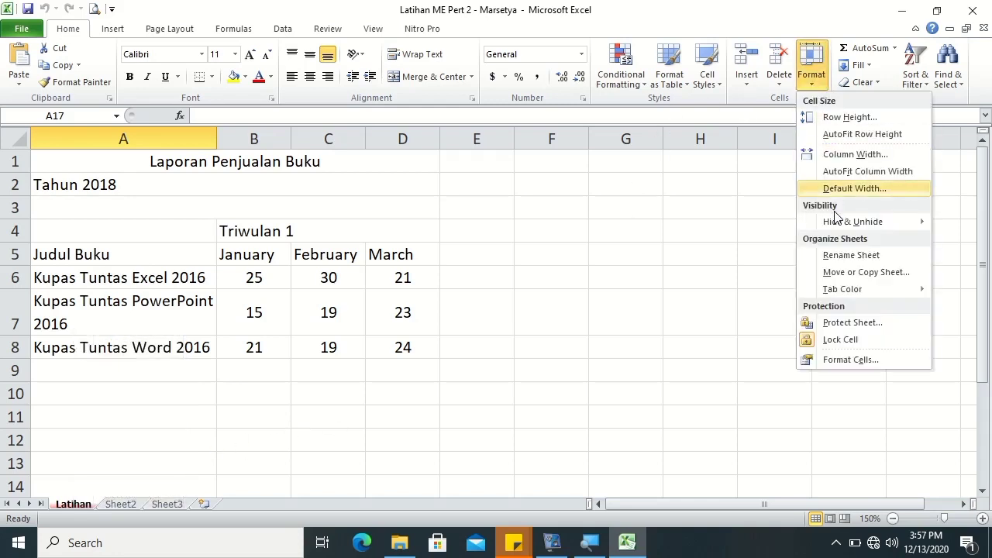
mouse_move(842, 230)
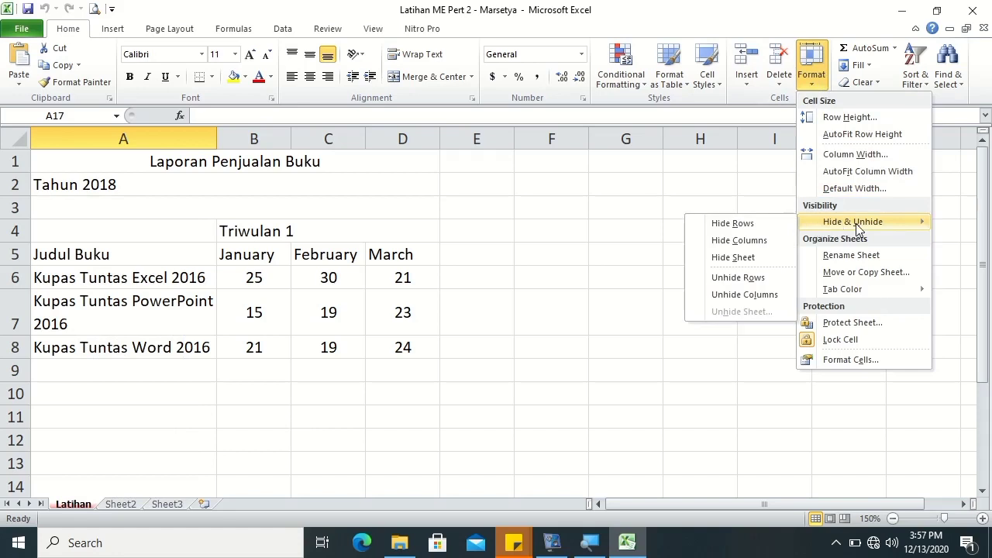
left_click(736, 260)
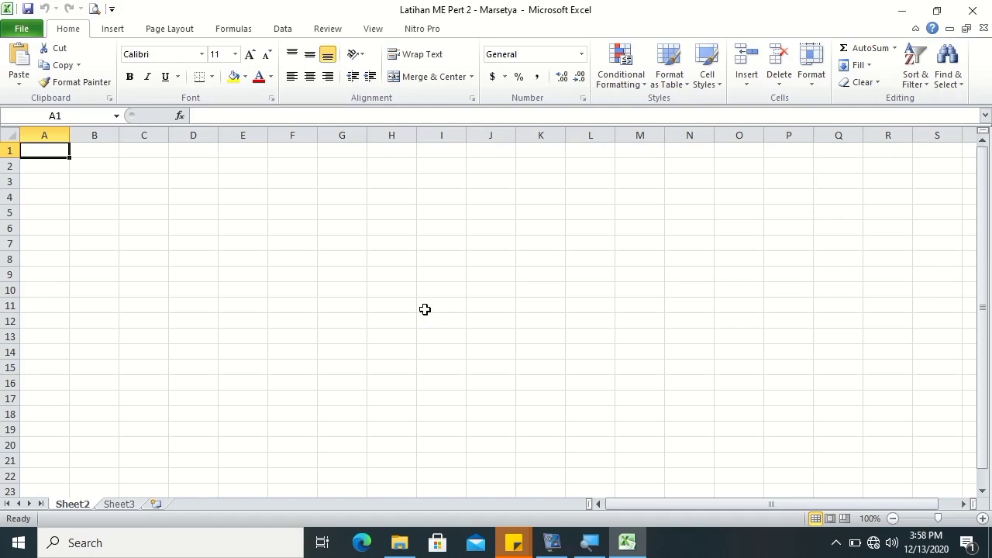
Step: Unhide the Latihan sheet by selecting it in the Unhide Sheet list
right_click(83, 505)
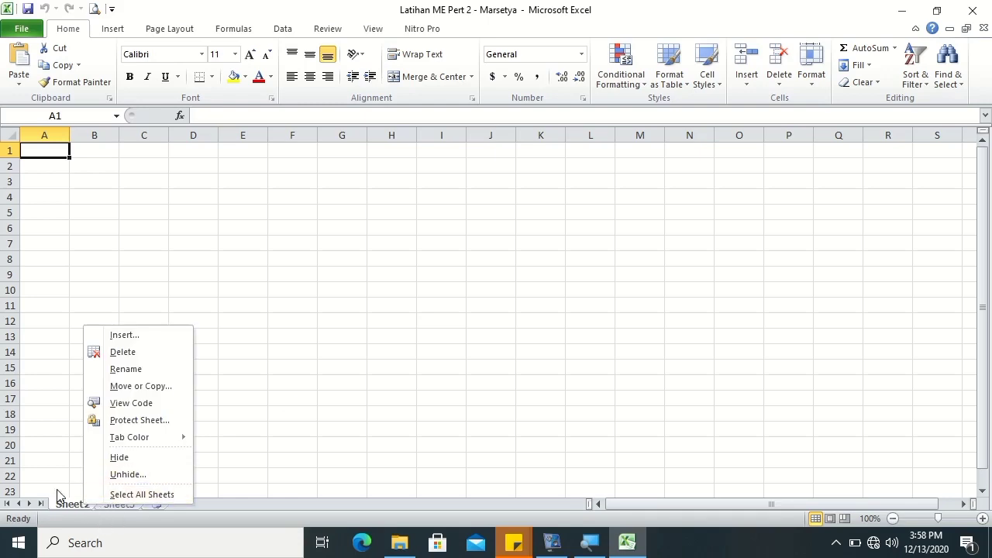
left_click(62, 500)
left_click(113, 505)
left_click(68, 505)
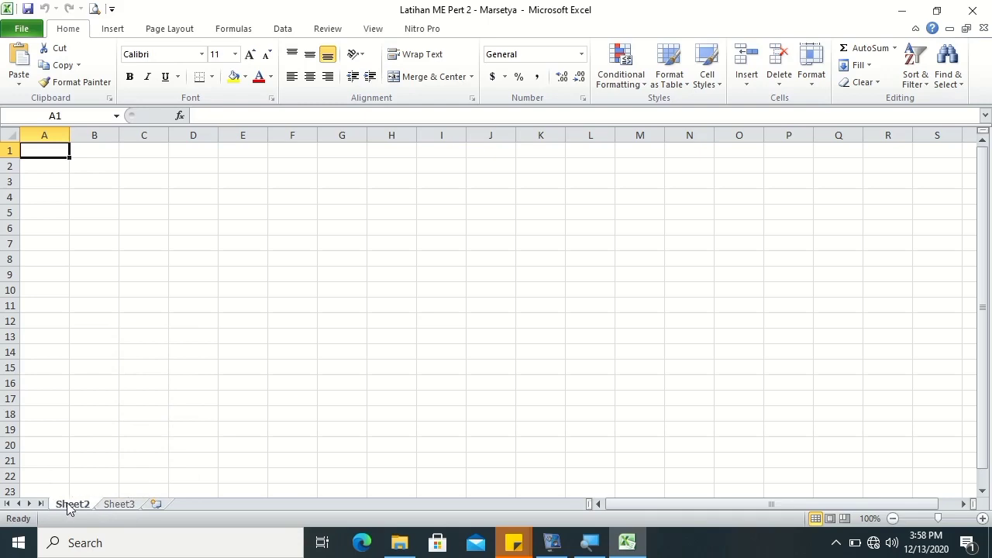
right_click(81, 508)
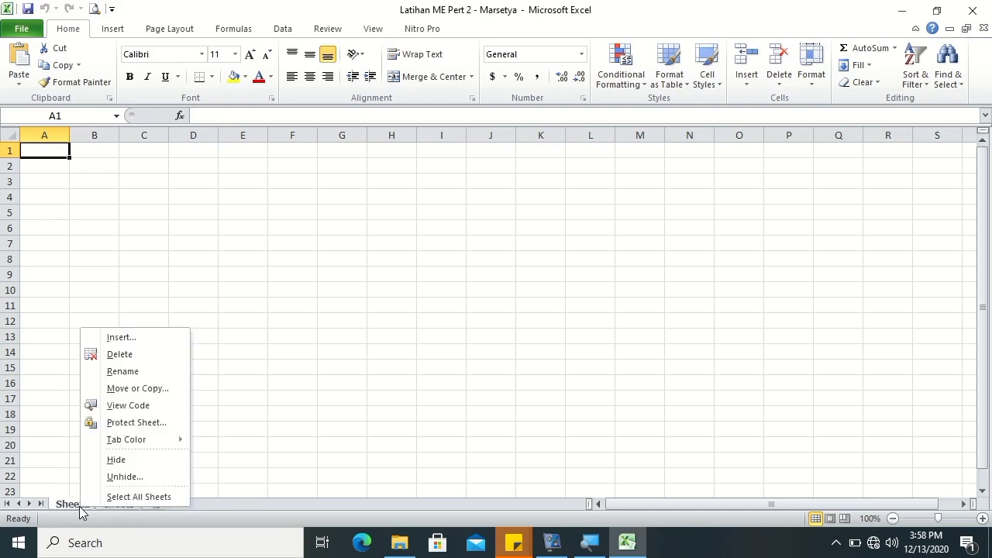
left_click(117, 478)
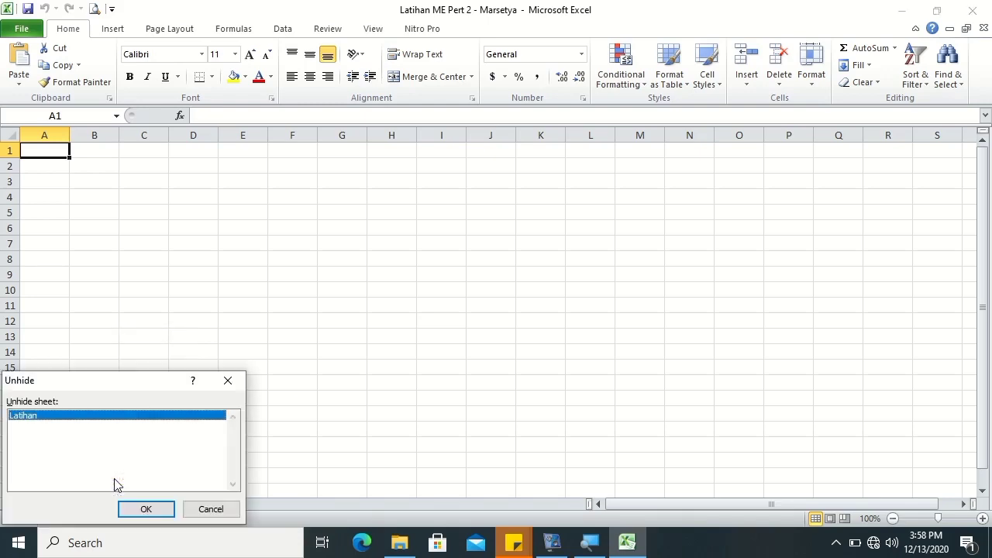
left_click(199, 511)
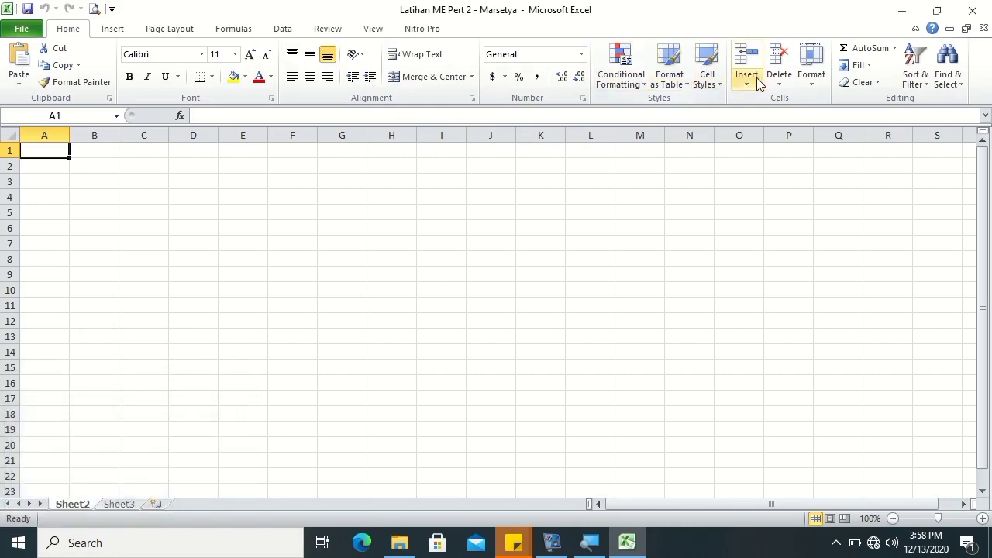
left_click(806, 86)
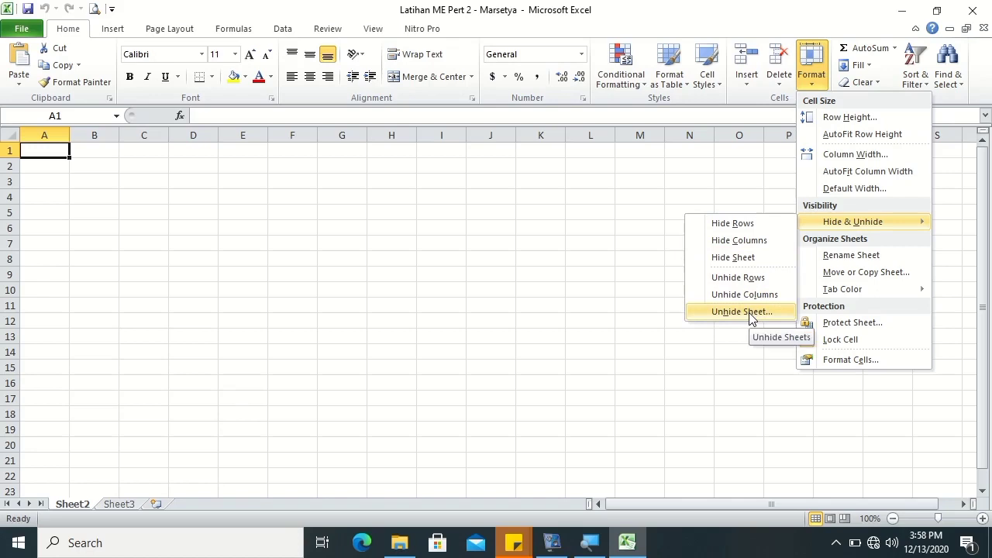
left_click(743, 312)
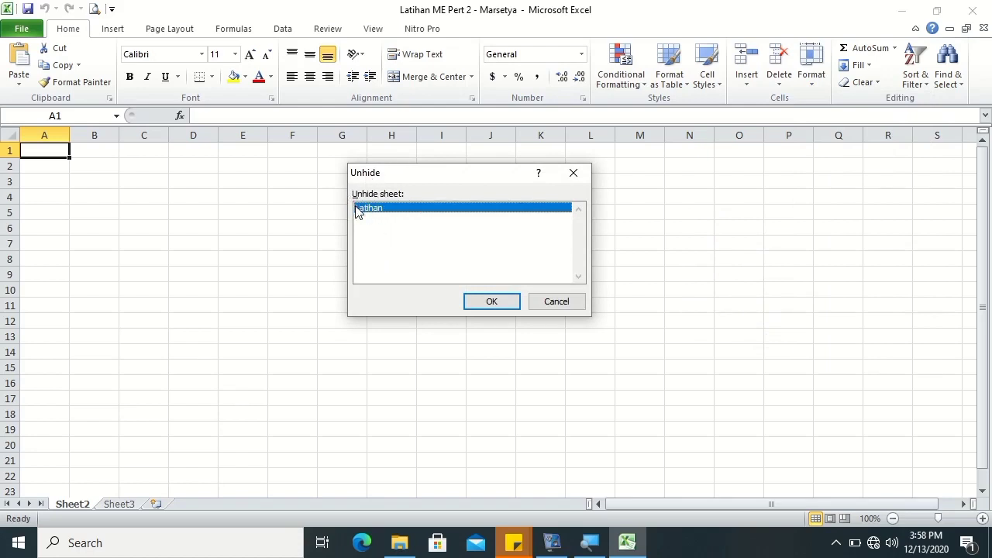
left_click(472, 303)
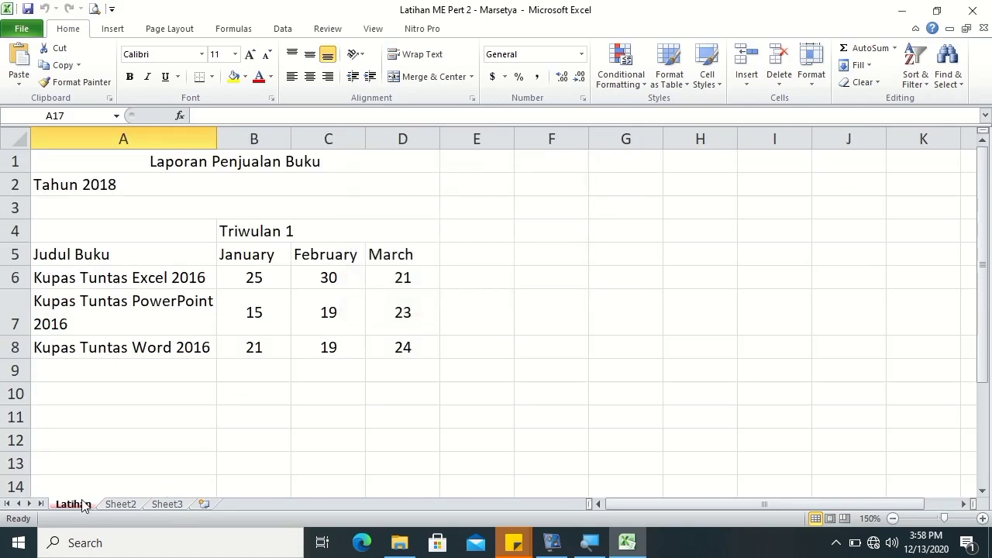
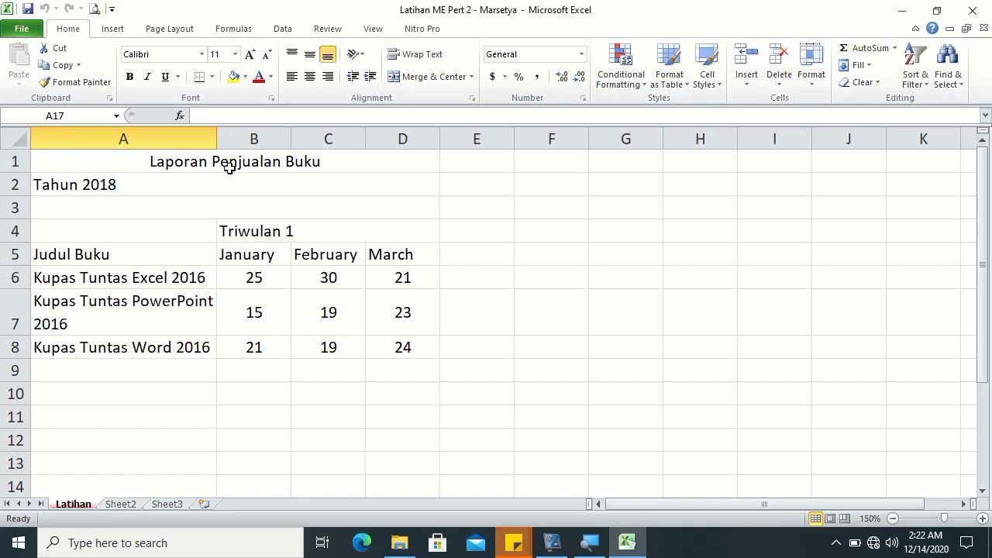
Step: Apply All Borders to the book sales table A5:D8 from the Borders menu
left_click(86, 254)
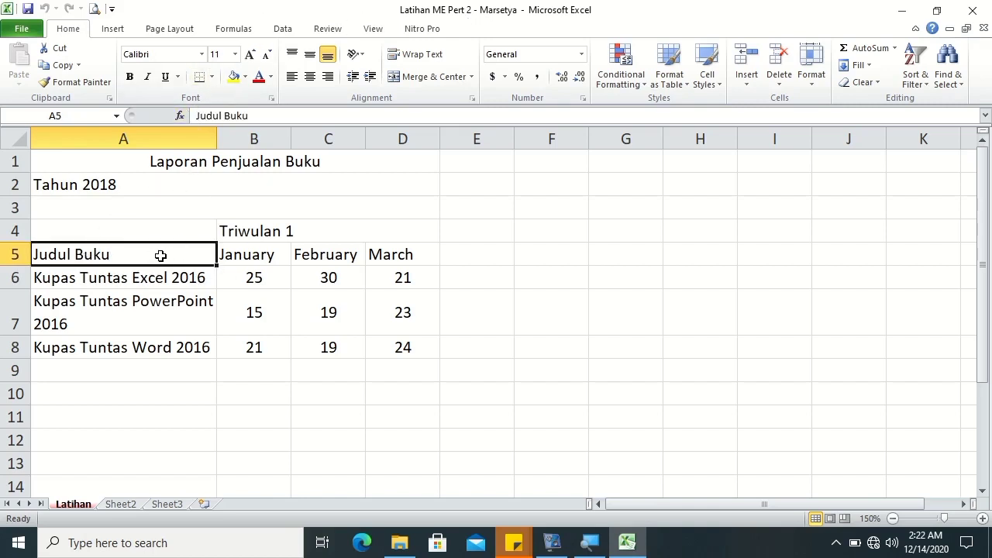
left_click_drag(160, 254, 393, 351)
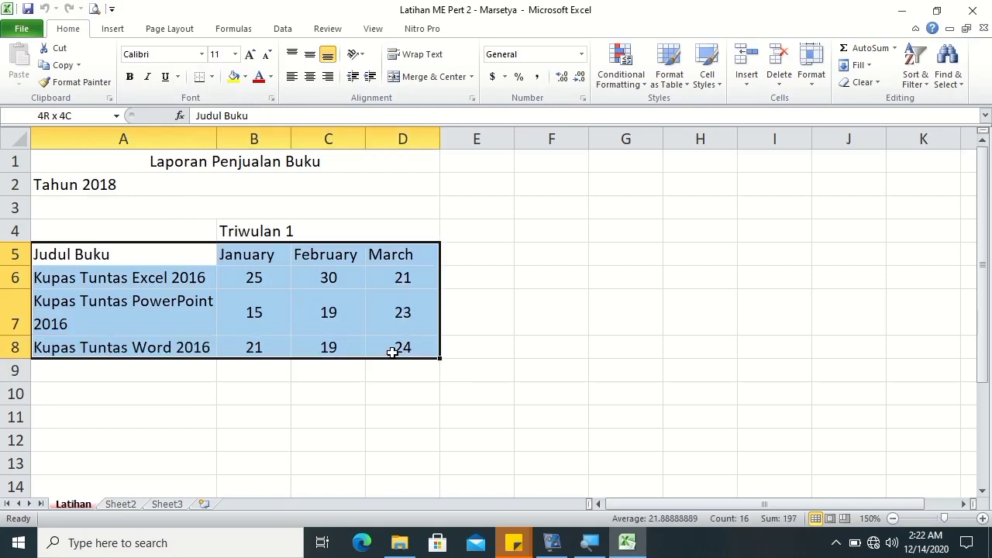
left_click(214, 78)
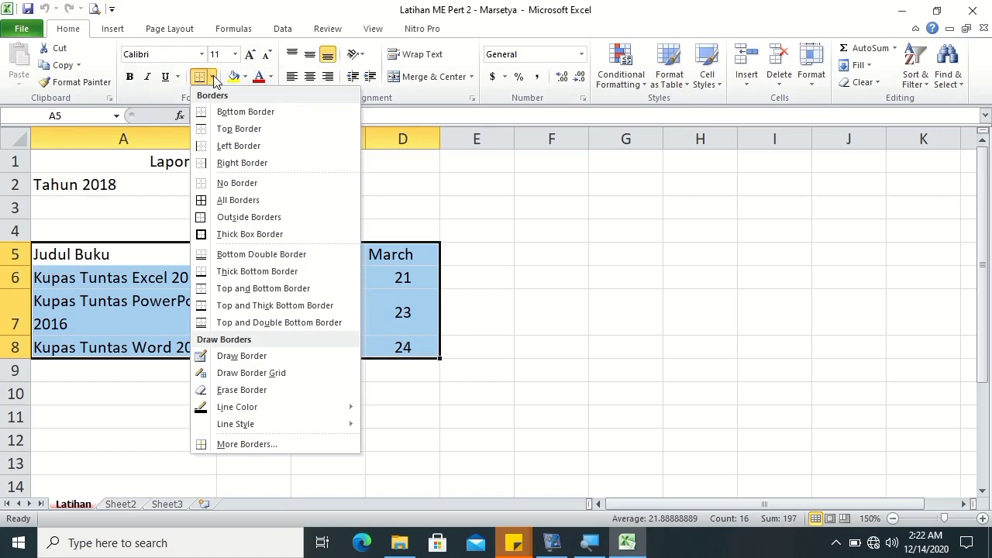
left_click(265, 203)
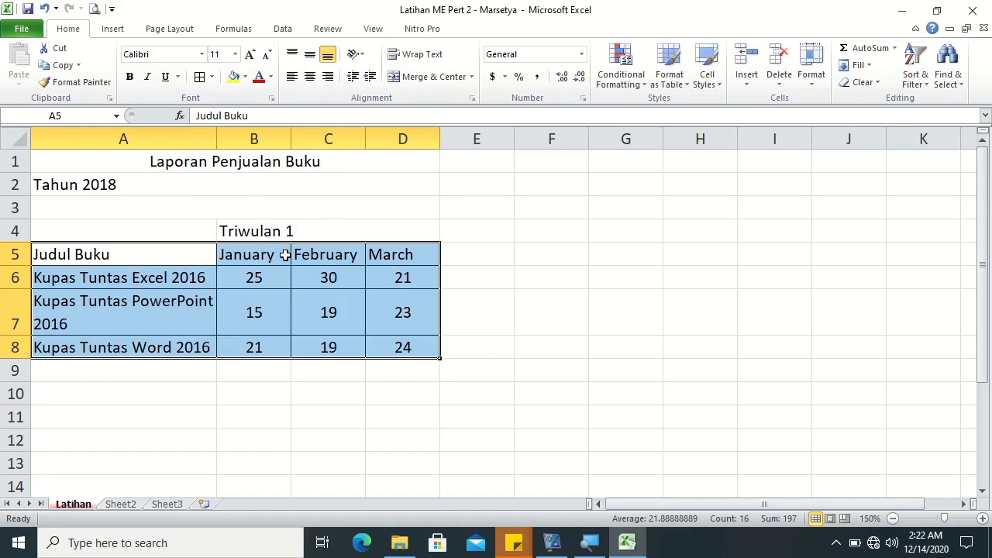
scroll(285, 255, "down", 1)
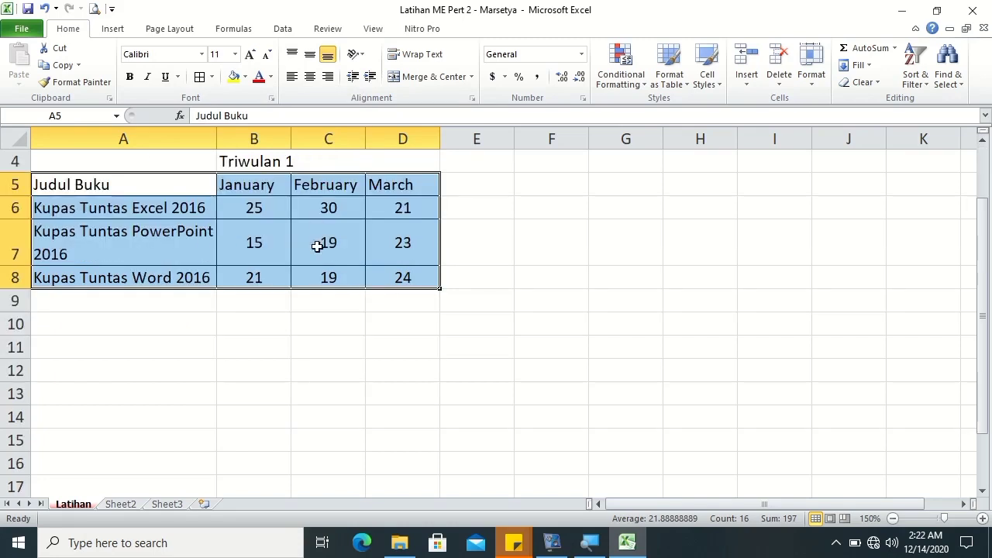
left_click(263, 199)
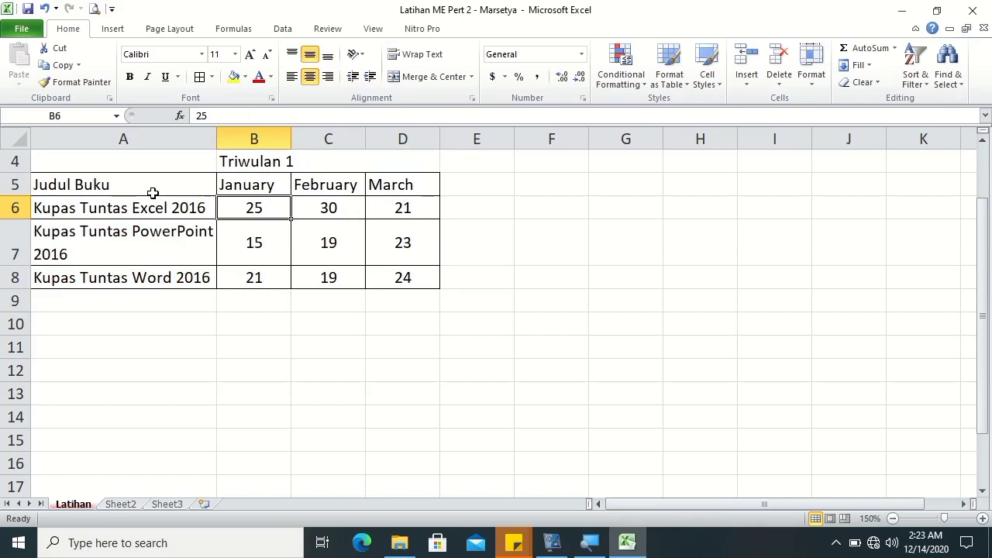
Step: Remove all borders from the table A5:D8 again
left_click_drag(151, 193, 391, 271)
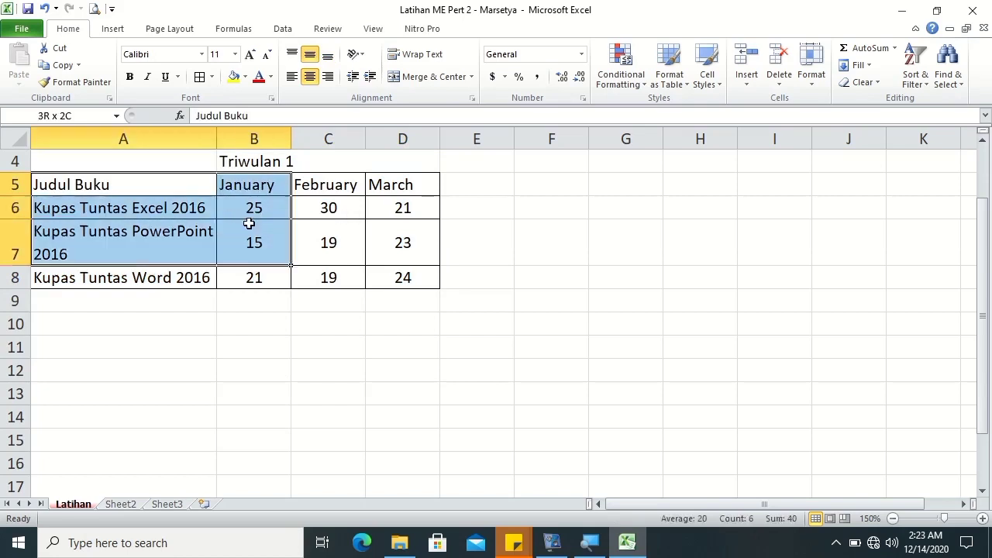
left_click(211, 77)
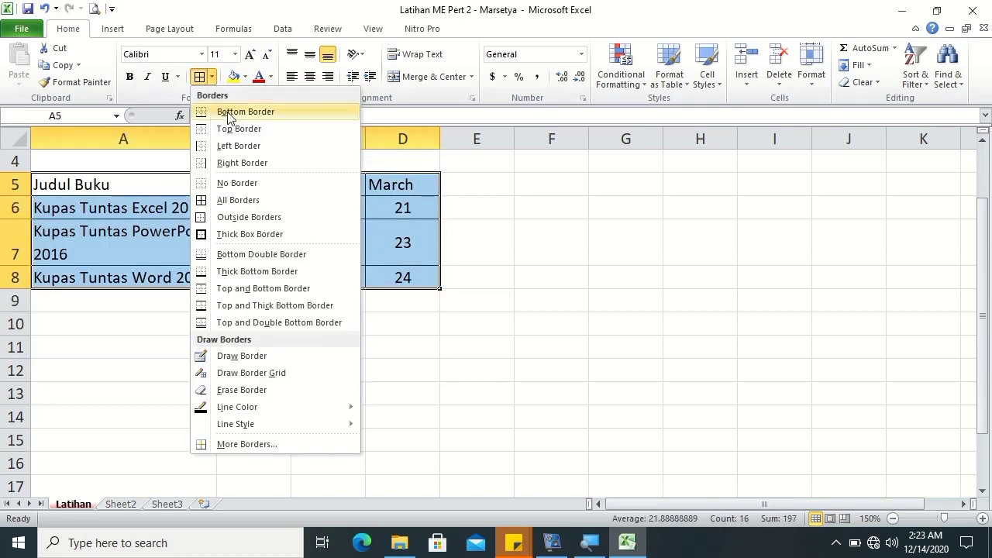
left_click(233, 186)
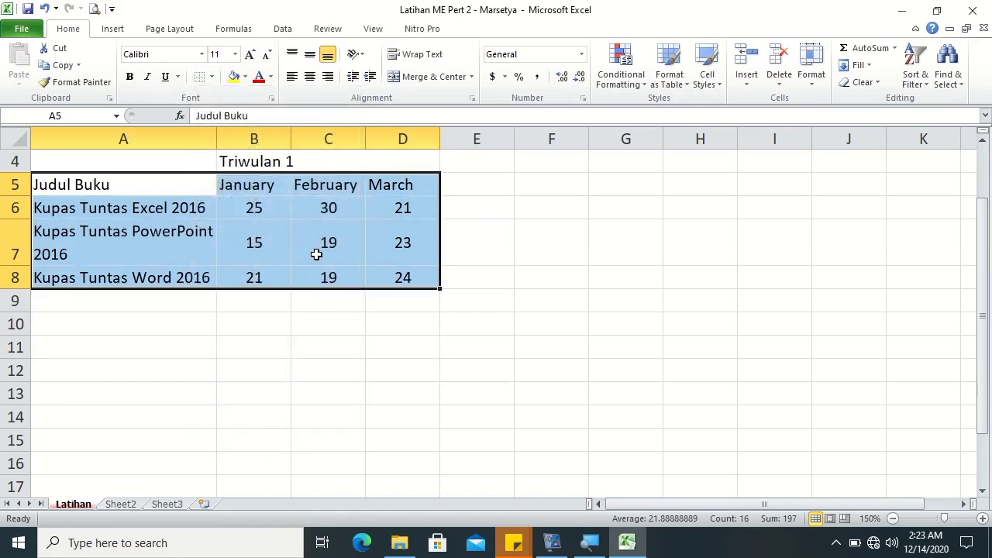
left_click(317, 253)
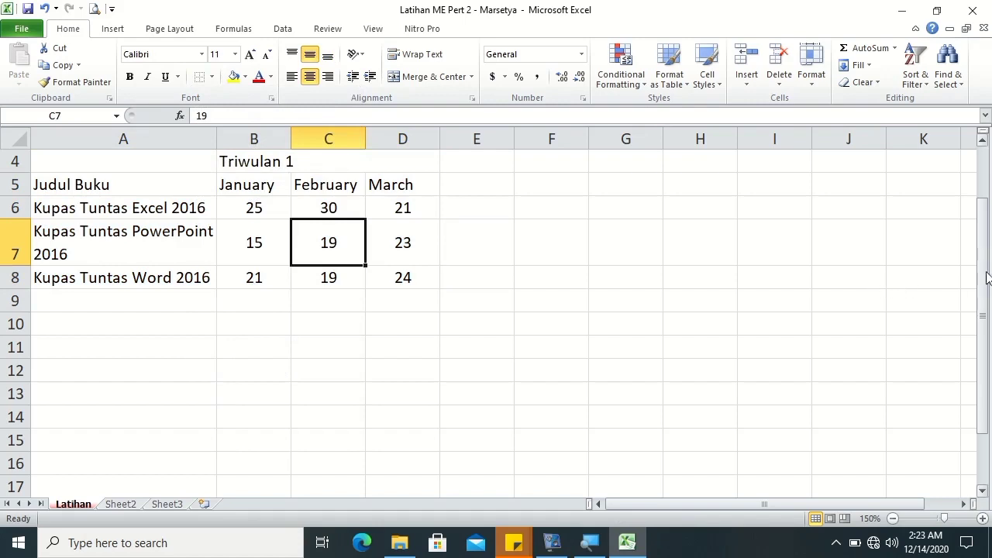
left_click_drag(981, 272, 980, 237)
Step: Inspect the Border settings of Format Cells for A5:D8, then cancel without changes
left_click_drag(131, 232, 405, 324)
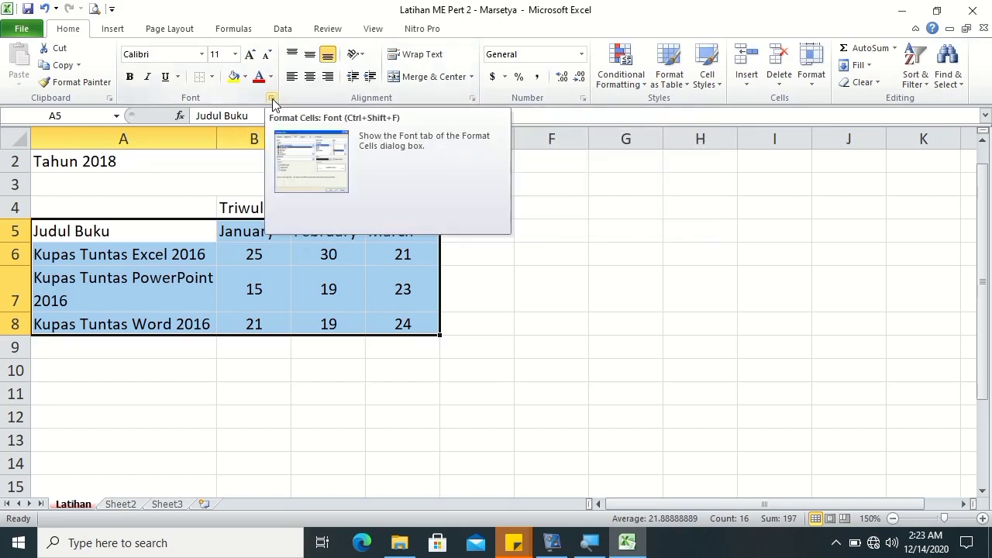
left_click(273, 99)
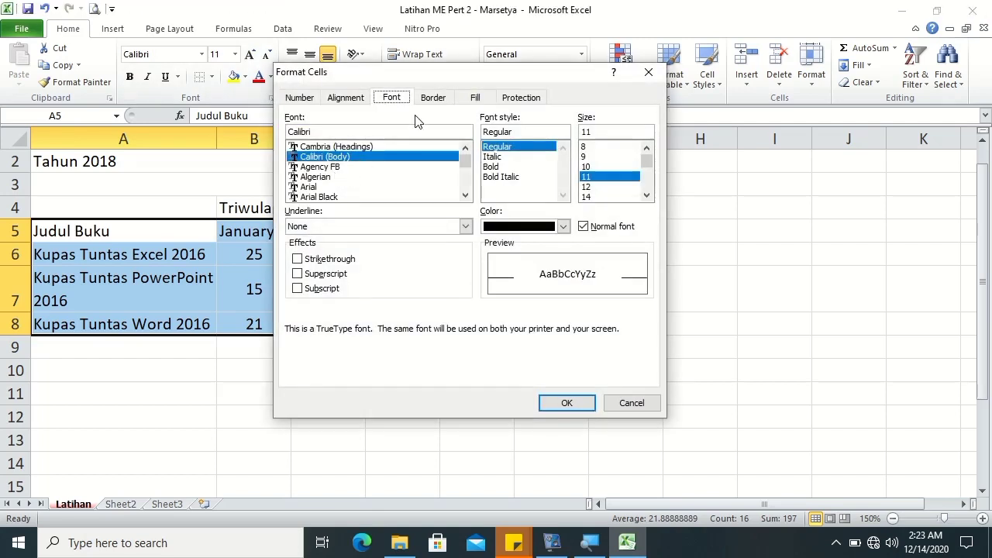
left_click_drag(425, 81, 422, 126)
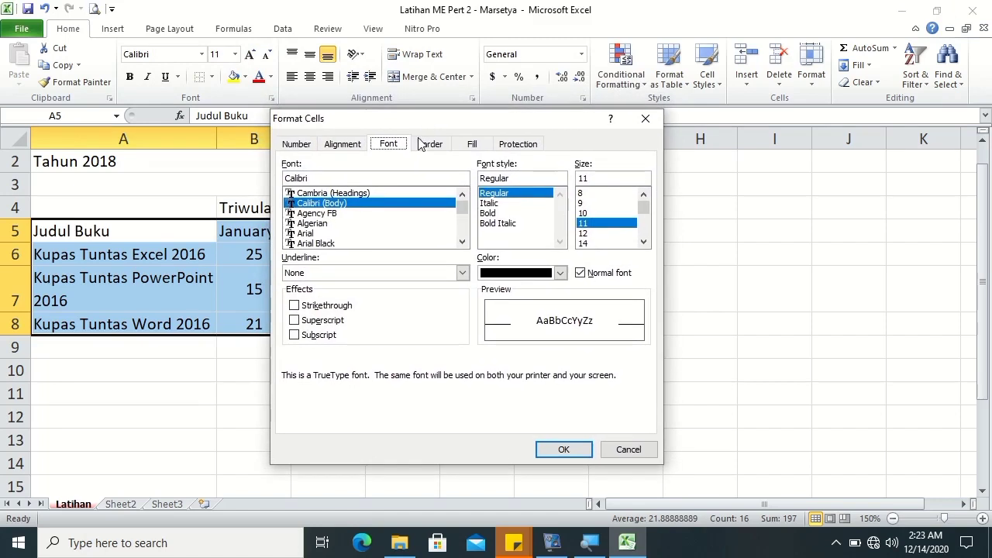
left_click(417, 150)
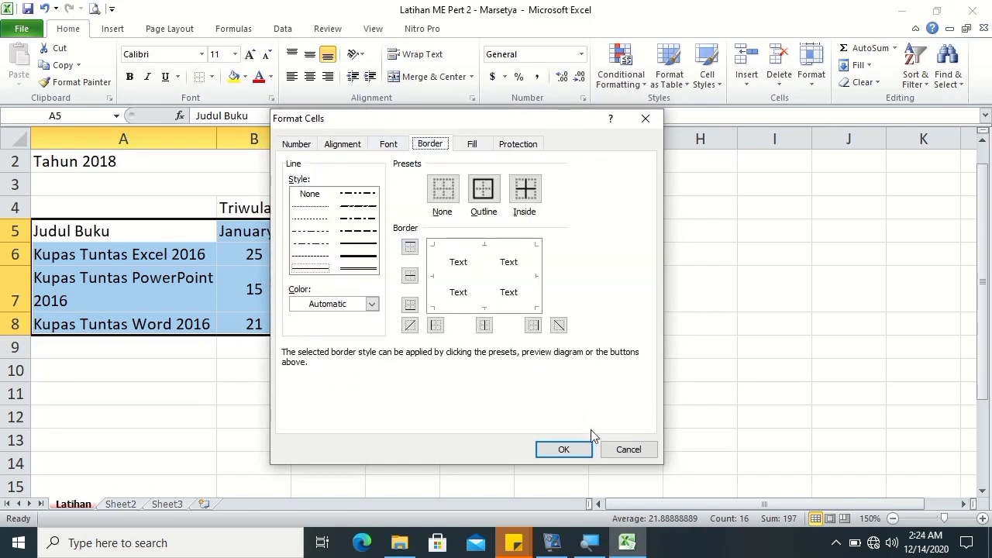
left_click(626, 453)
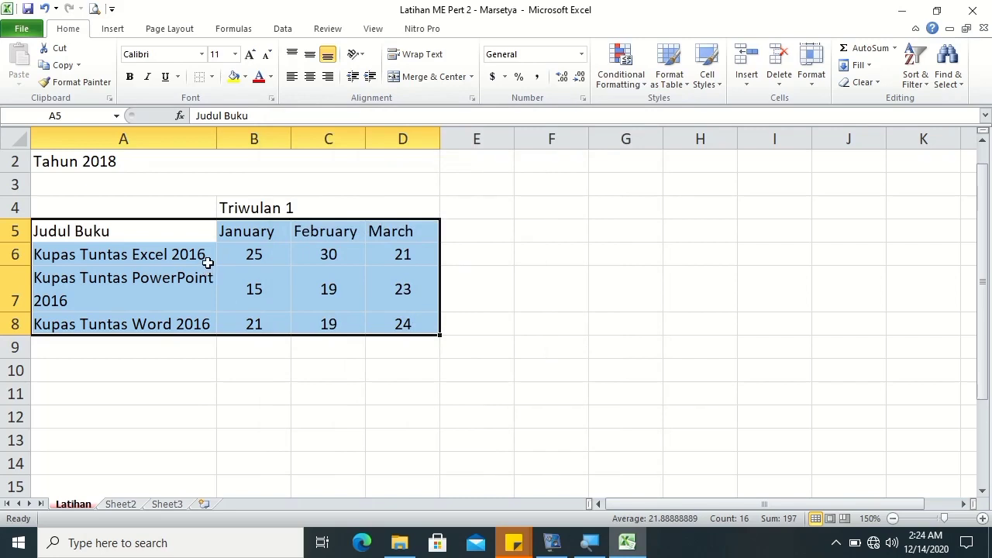
Step: Reopen Format Cells from the shortcut menu and preview Outline and Inside presets, then clear them
right_click(208, 264)
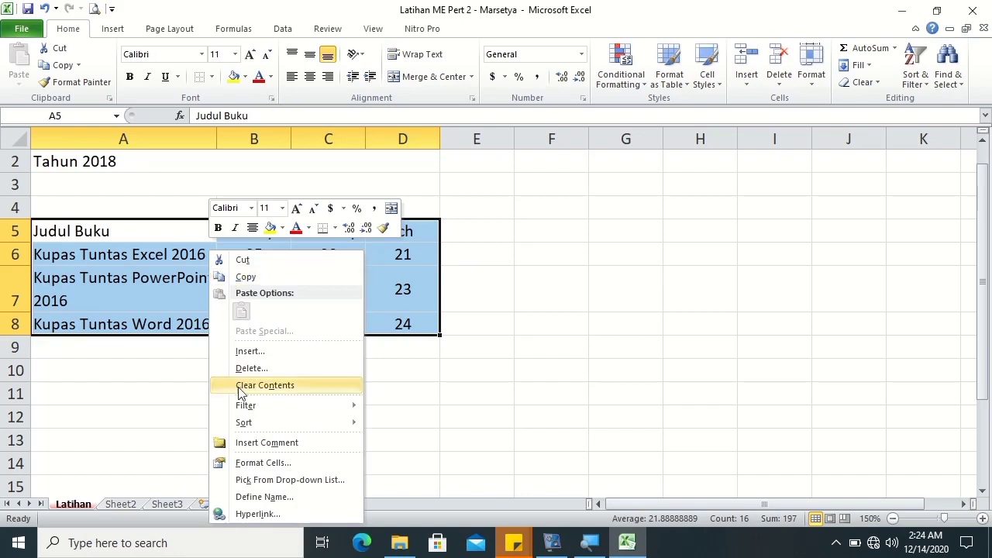
left_click(258, 463)
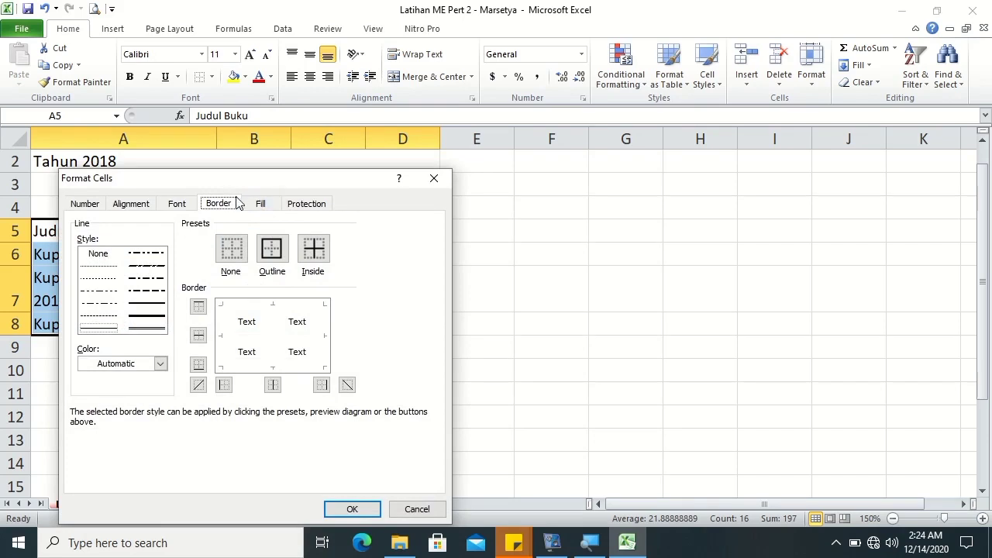
mouse_move(229, 188)
left_mouse_down()
mouse_move(499, 118)
mouse_move(517, 127)
left_mouse_up()
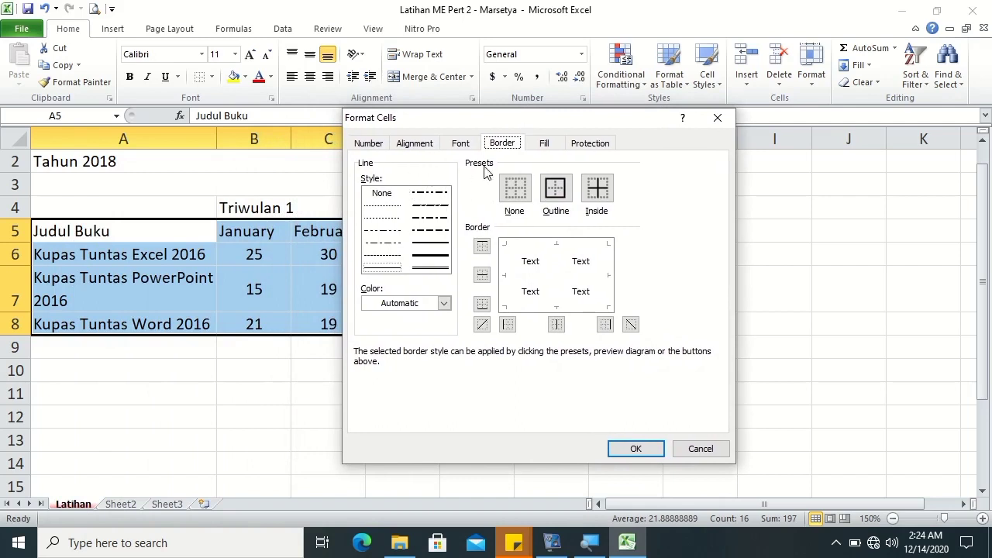
left_click(555, 190)
left_click(596, 189)
left_click(516, 190)
left_click(589, 191)
left_click(516, 190)
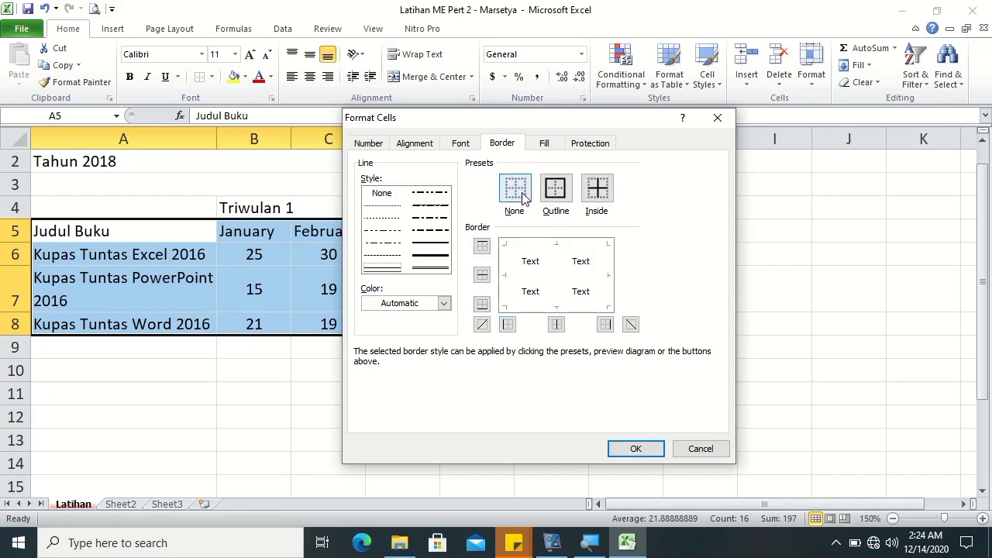
Step: Preview top, inside horizontal, bottom, diagonal and left borders, then clear the preview
left_click(481, 247)
left_click(481, 274)
left_click(482, 305)
left_click(482, 324)
left_click(504, 327)
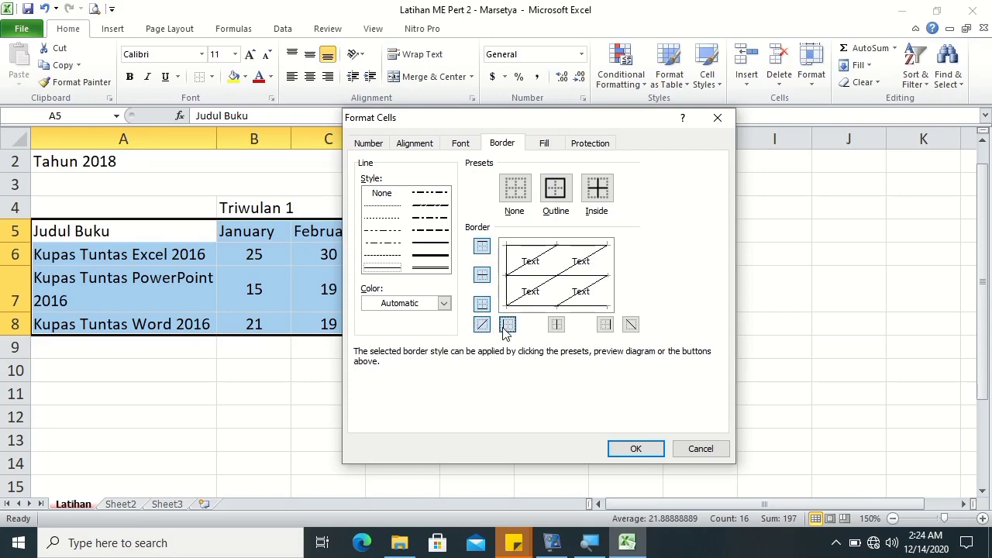
left_click(516, 192)
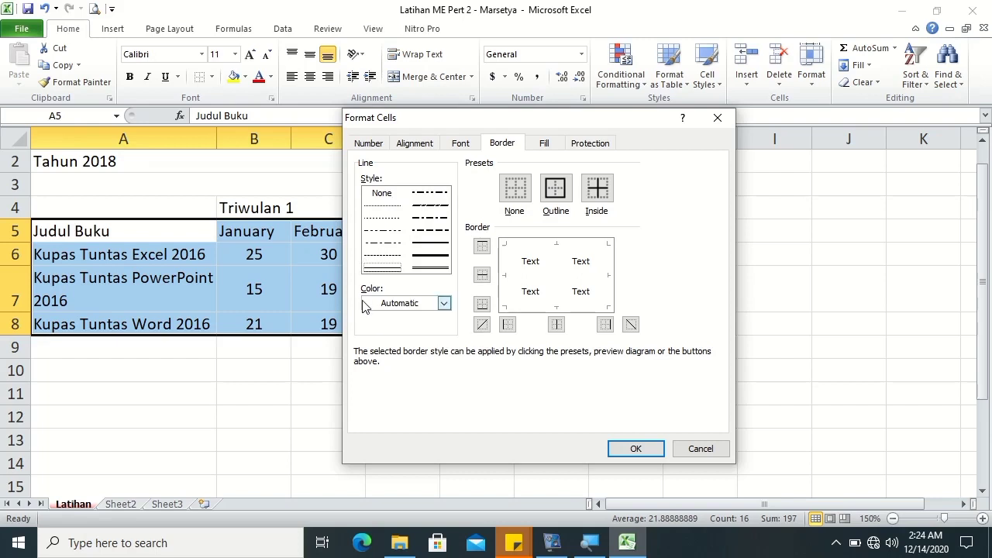
Step: Keep the border colour Automatic, pick a line style, and set left, top, right and bottom borders
left_click(442, 303)
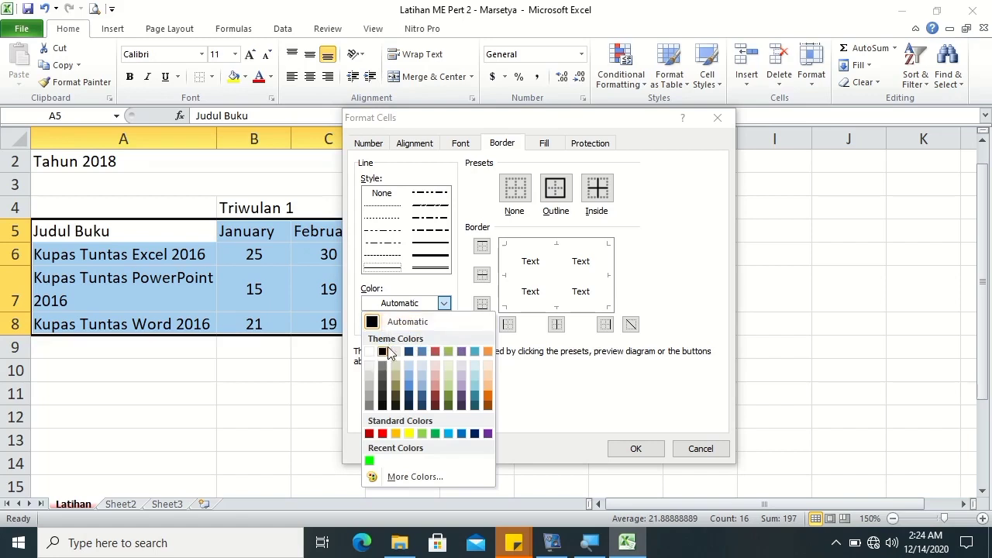
left_click(442, 303)
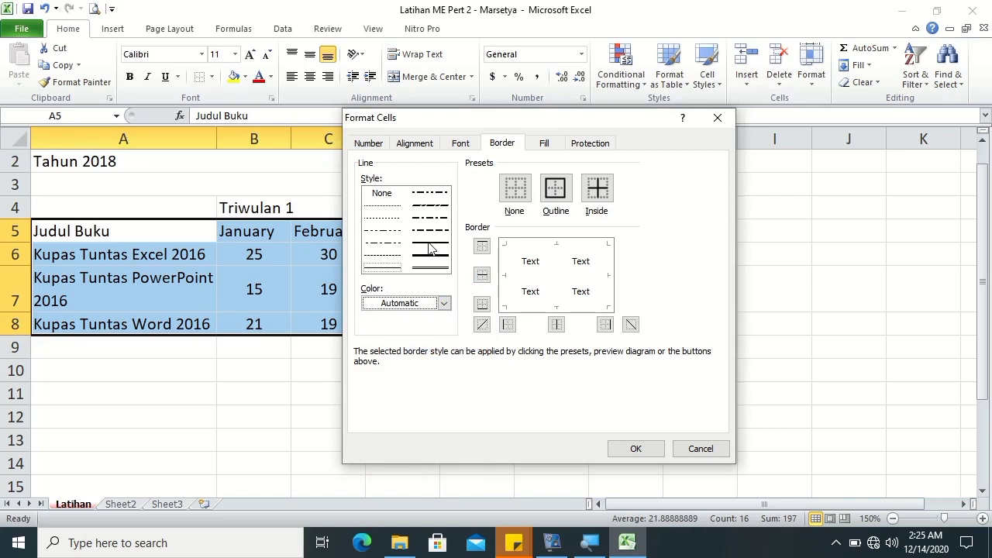
left_click(430, 247)
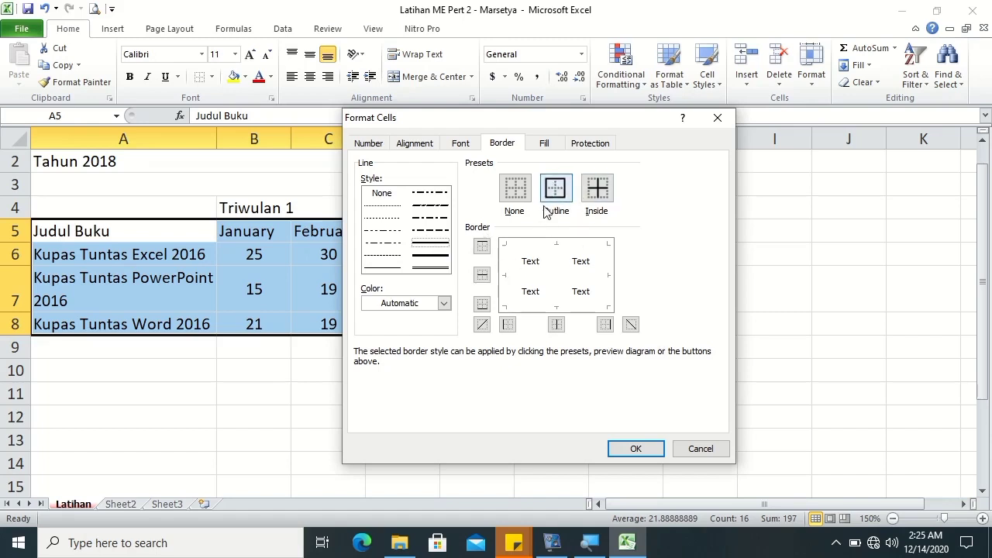
left_click(505, 265)
left_click(534, 247)
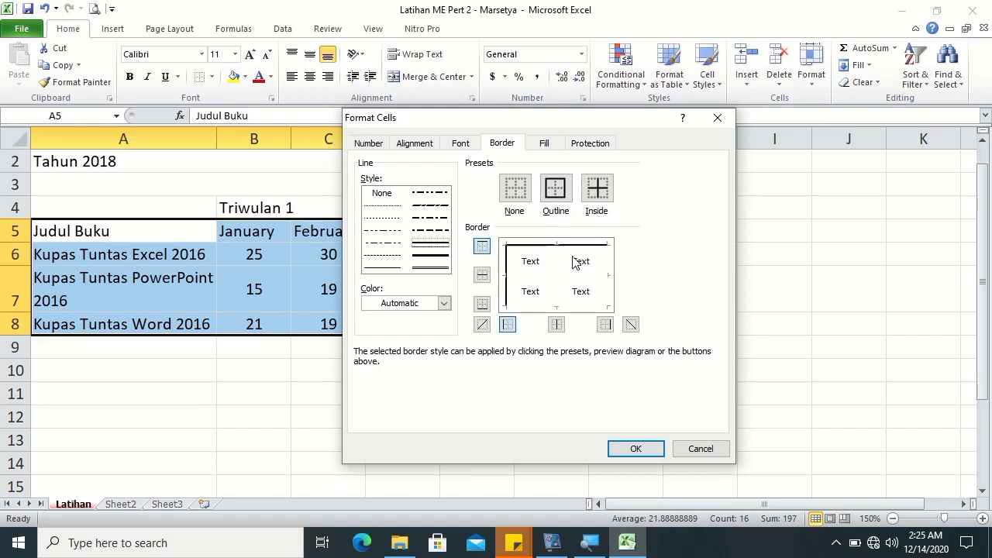
left_click(610, 274)
left_click(586, 309)
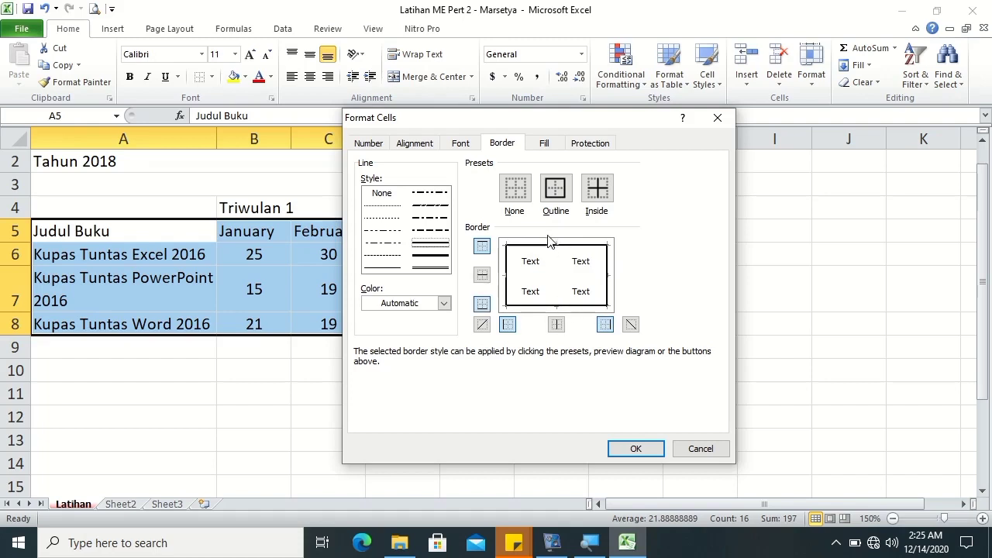
Step: Add thin solid inside vertical and horizontal lines and apply the full grid to A5:D8
left_click(558, 278)
left_click(388, 269)
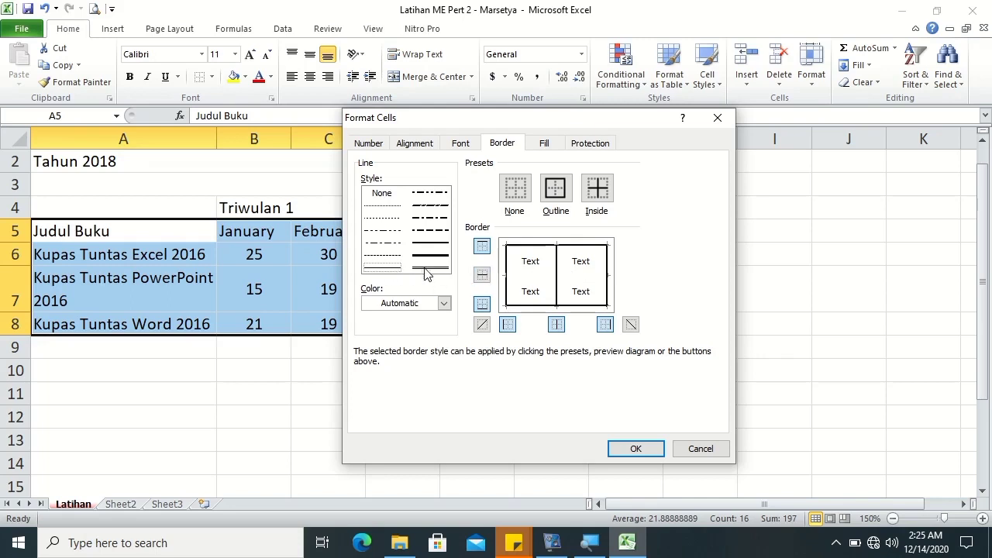
left_click(522, 275)
left_click(634, 449)
left_click(598, 415)
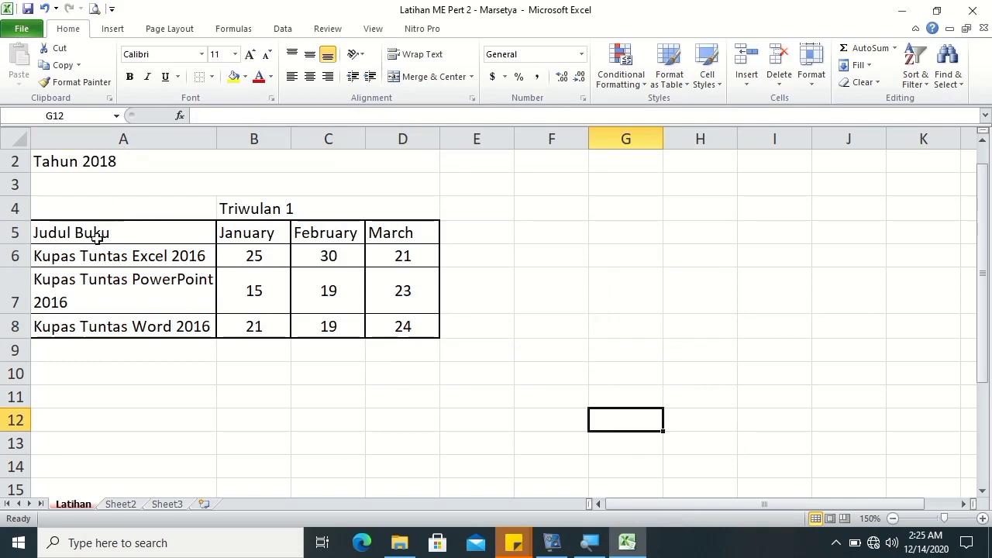
Step: Make the row 5 headers Judul Buku, January, February and March bold and centred
mouse_move(86, 233)
left_mouse_down()
mouse_move(396, 254)
mouse_move(411, 235)
left_mouse_up()
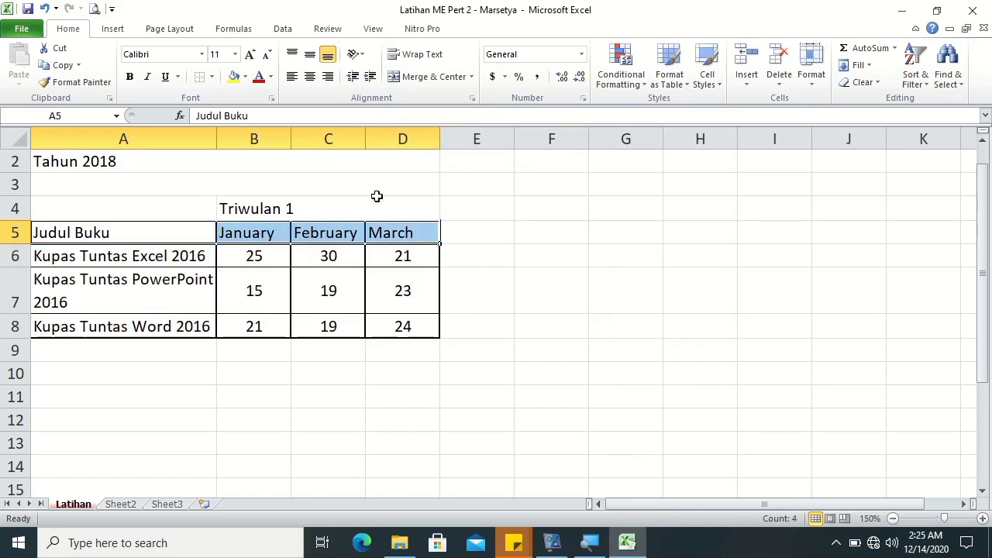
left_click(130, 77)
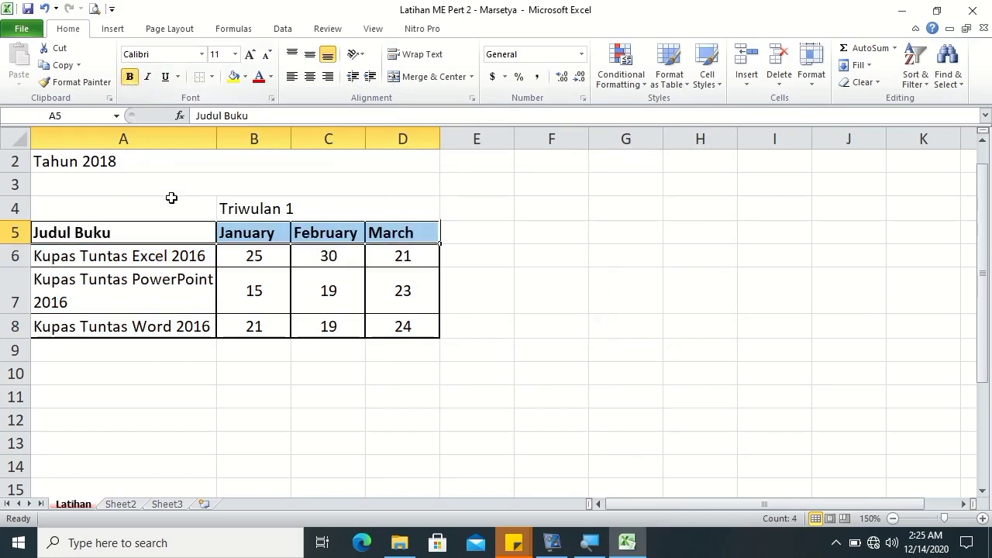
left_click(311, 77)
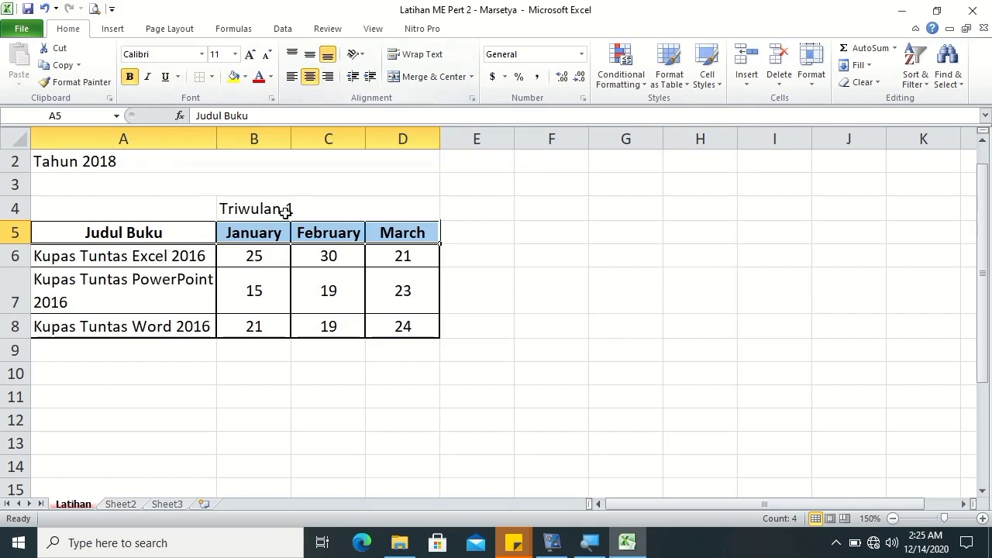
Step: Reapply the header cells' bottom border in Format Cells, then select E7
right_click(269, 232)
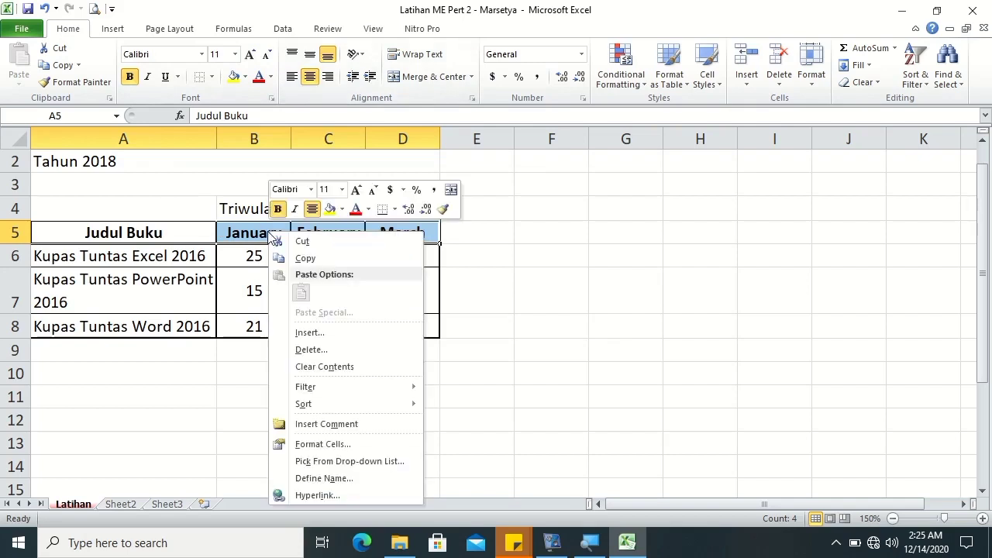
left_click(333, 443)
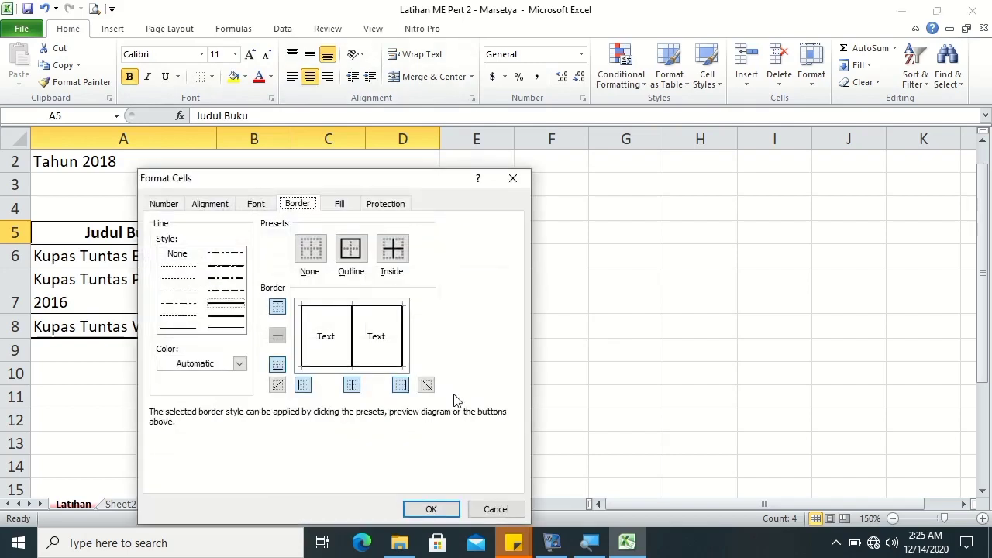
left_click(327, 367)
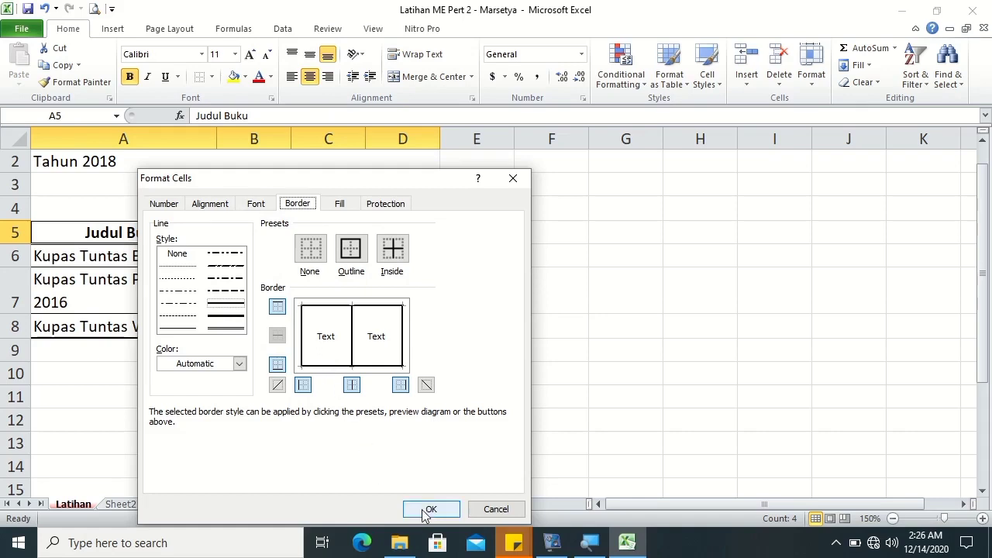
left_click(429, 509)
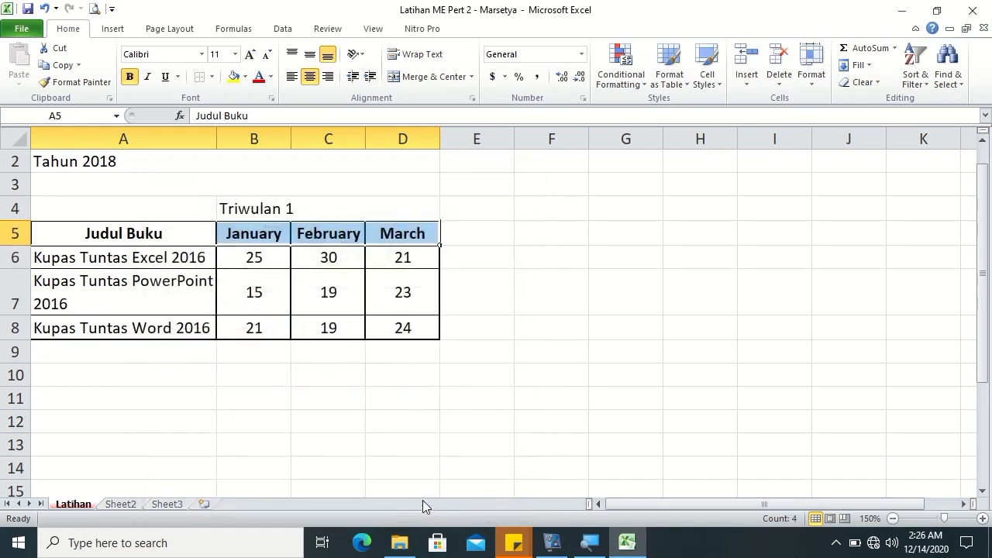
left_click(497, 300)
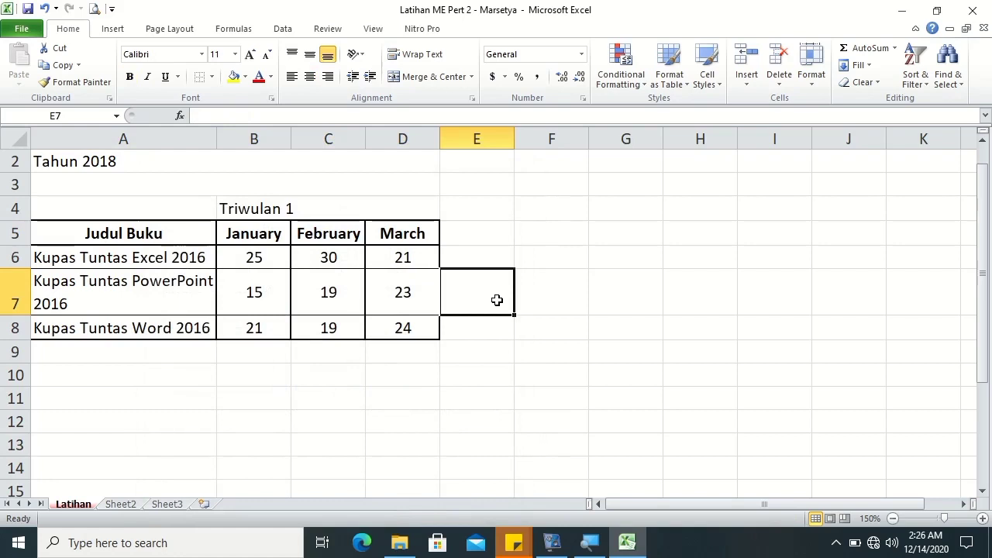
Step: Scroll down the sheet to the empty rows below the book sales table
scroll(631, 303, "down", 1)
scroll(620, 281, "down", 1)
mouse_move(982, 322)
left_mouse_down()
mouse_move(973, 269)
mouse_move(982, 197)
left_mouse_up()
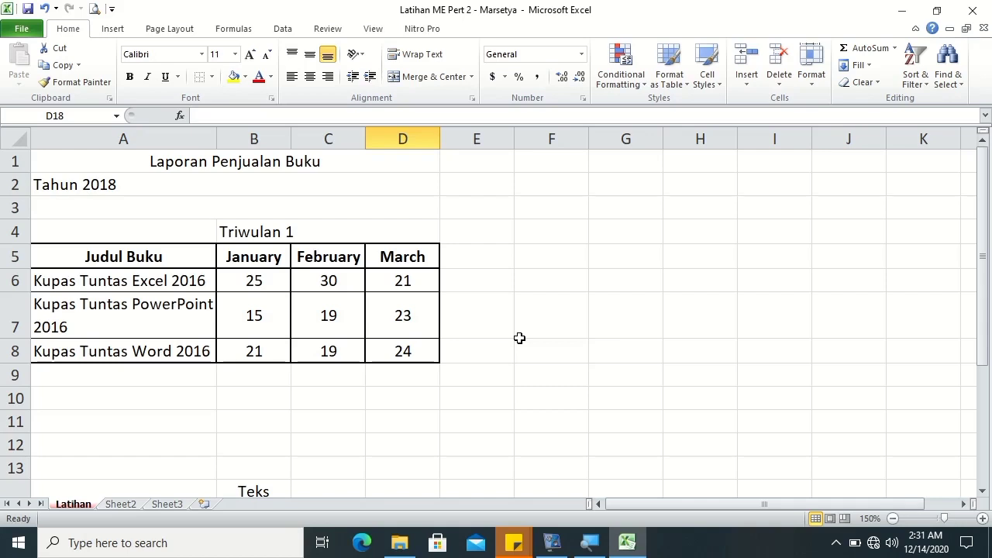
Step: Set the RIO in cell C15 to Angle Counterclockwise orientation
left_click_drag(983, 364, 983, 486)
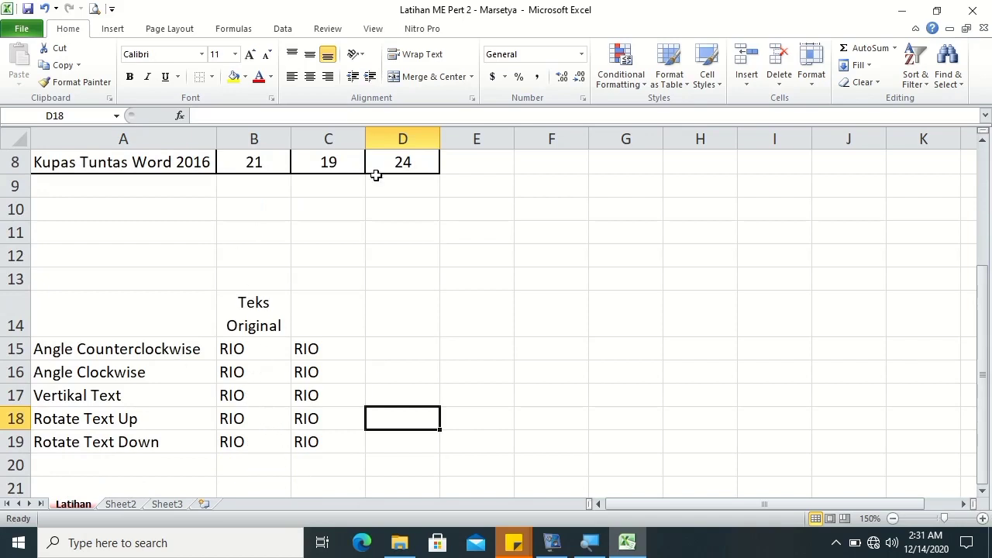
left_click(357, 55)
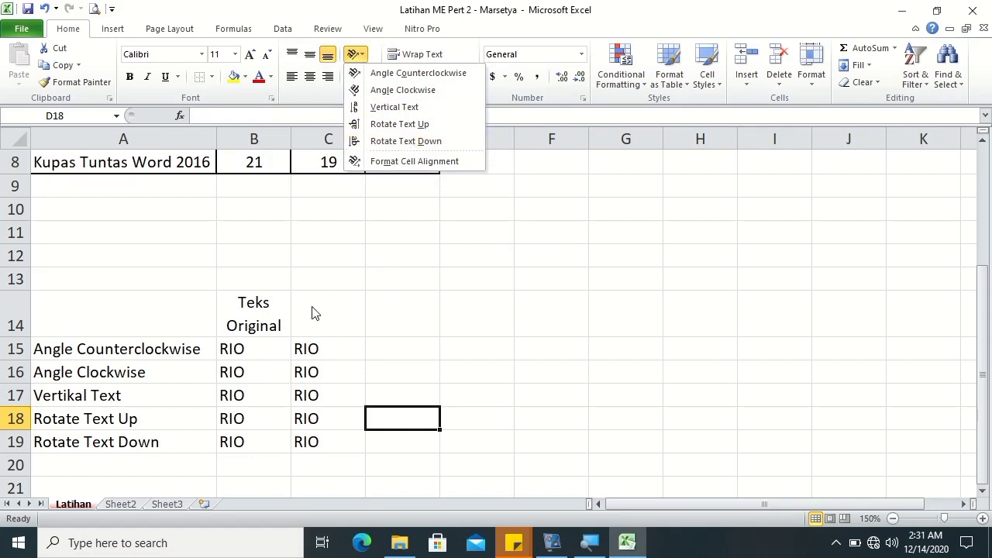
left_click(169, 345)
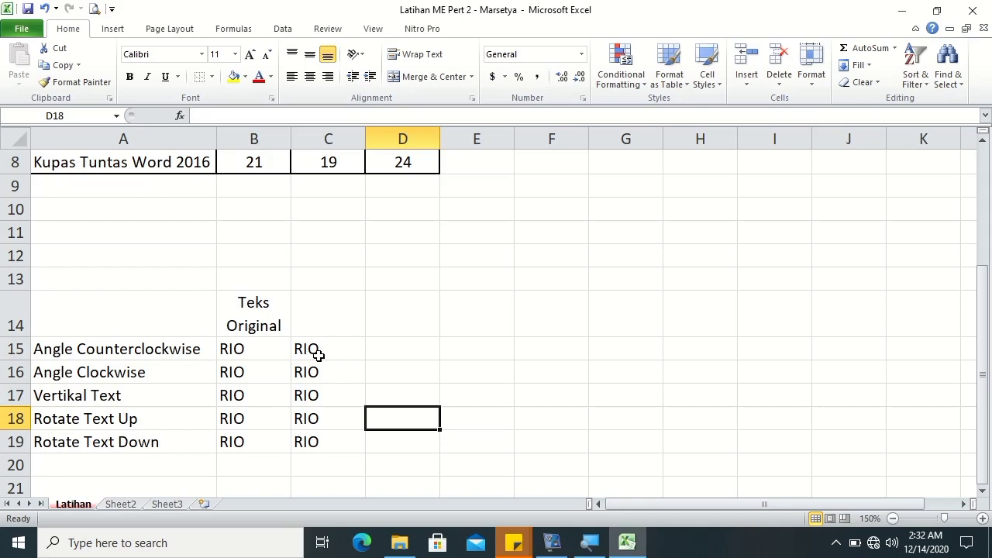
left_click(318, 355)
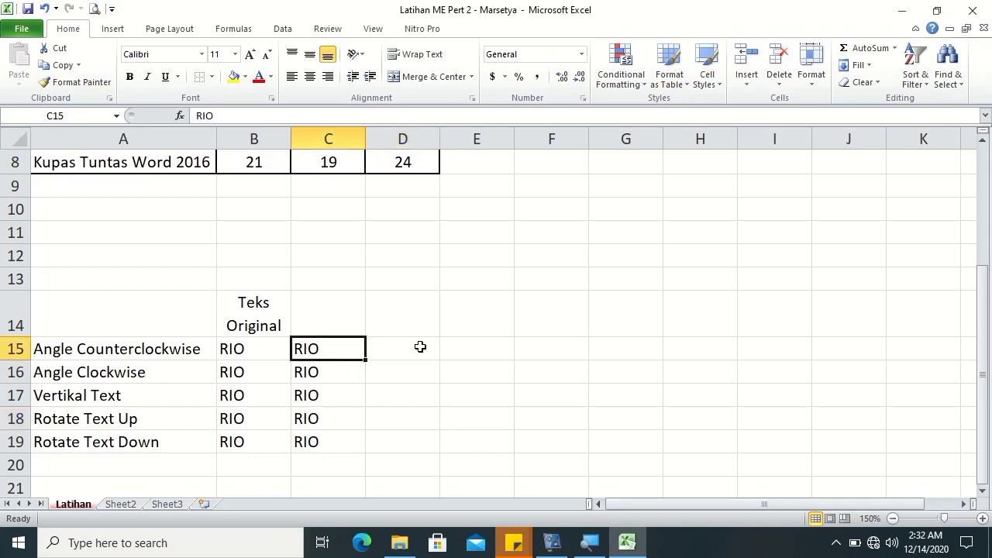
left_click(352, 54)
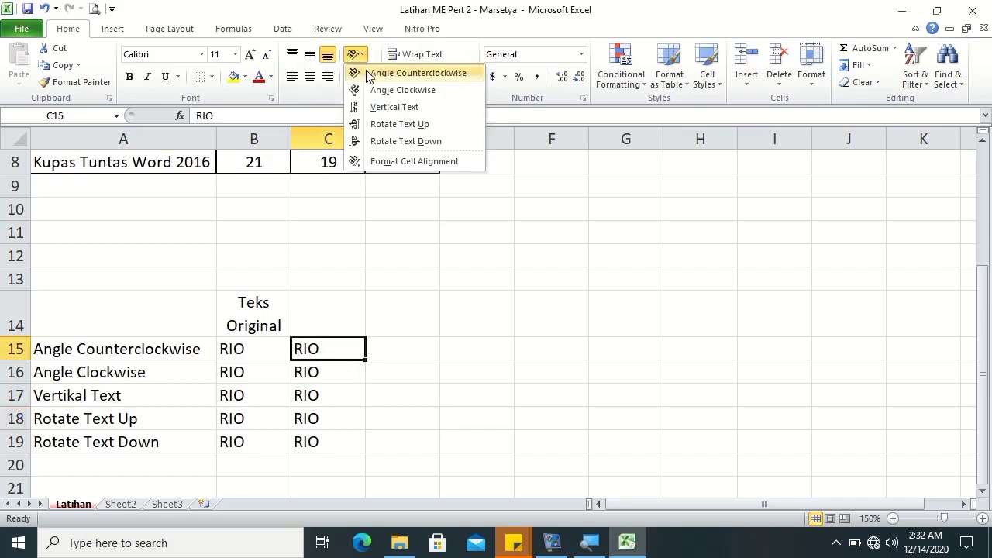
left_click(368, 75)
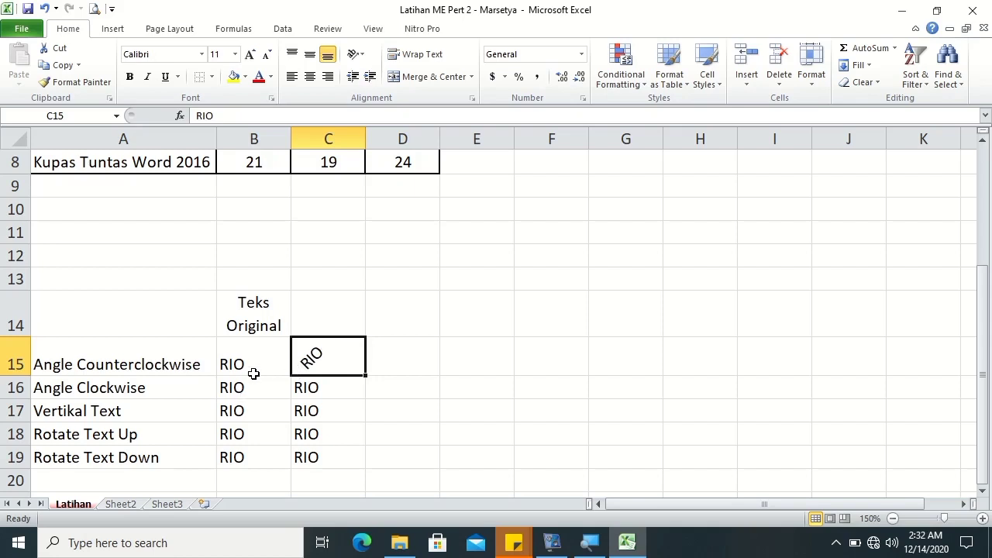
Step: Set the RIO in cell C16 to Angle Clockwise orientation
left_click(317, 389)
left_click(355, 55)
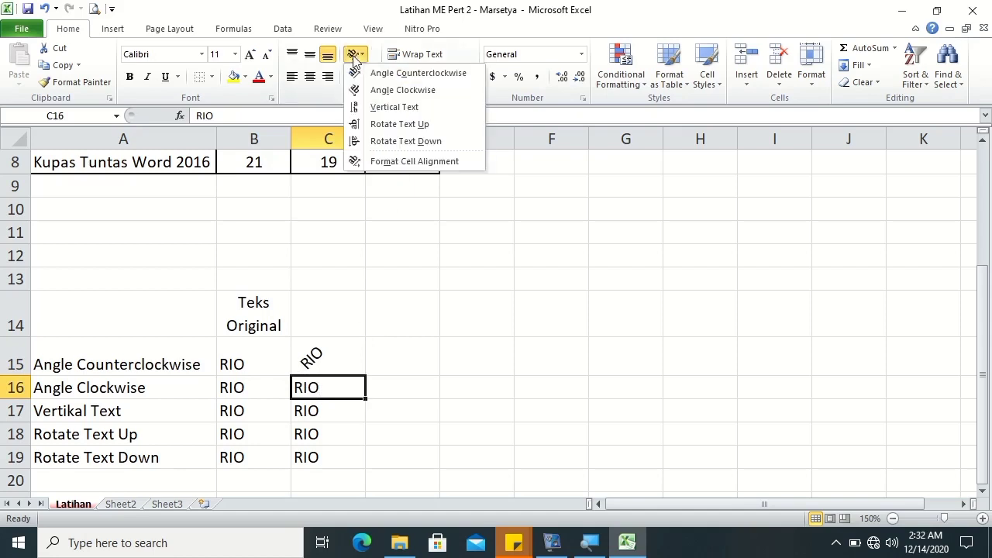
left_click(359, 90)
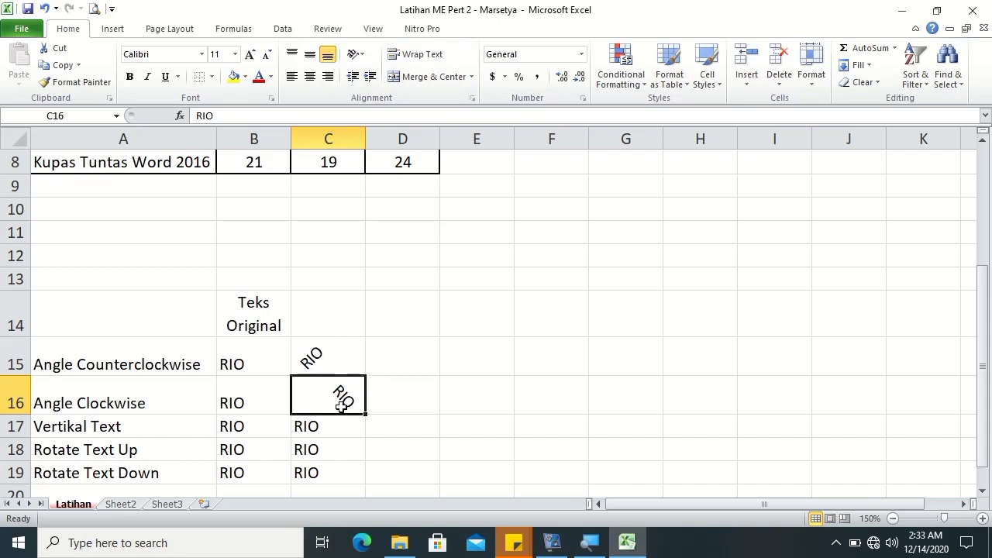
left_click(316, 428)
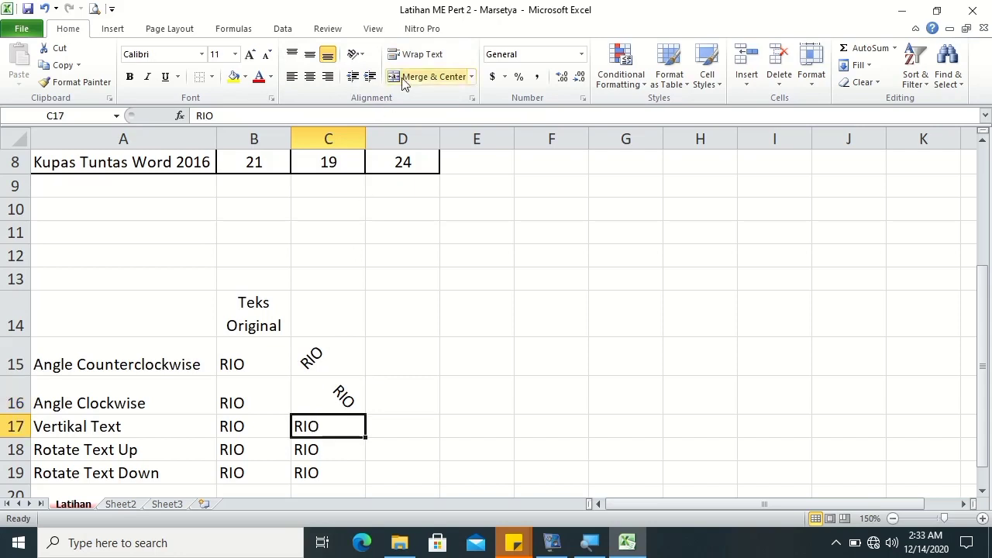
Step: Set the RIO in C17 to Vertical Text, then scroll down and select C18
left_click(358, 56)
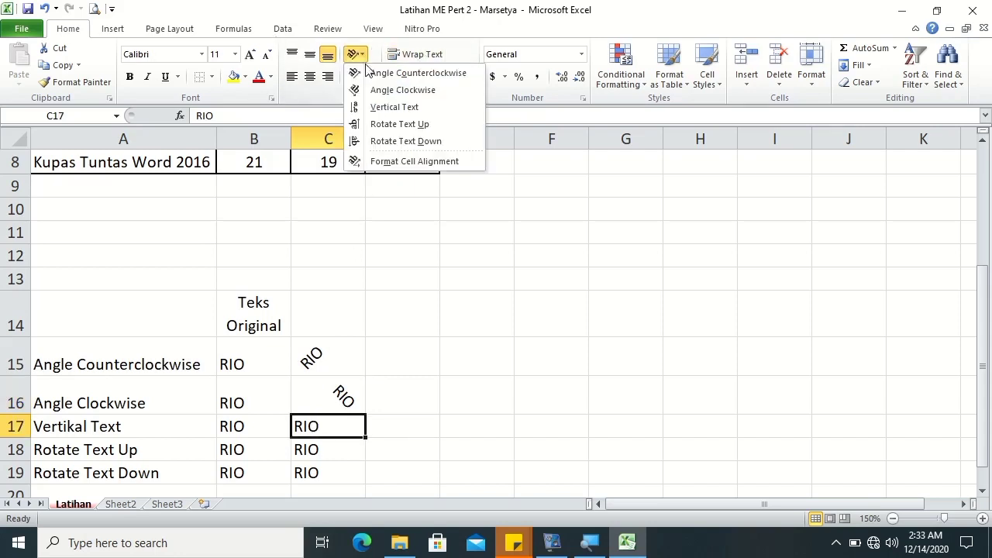
left_click(379, 106)
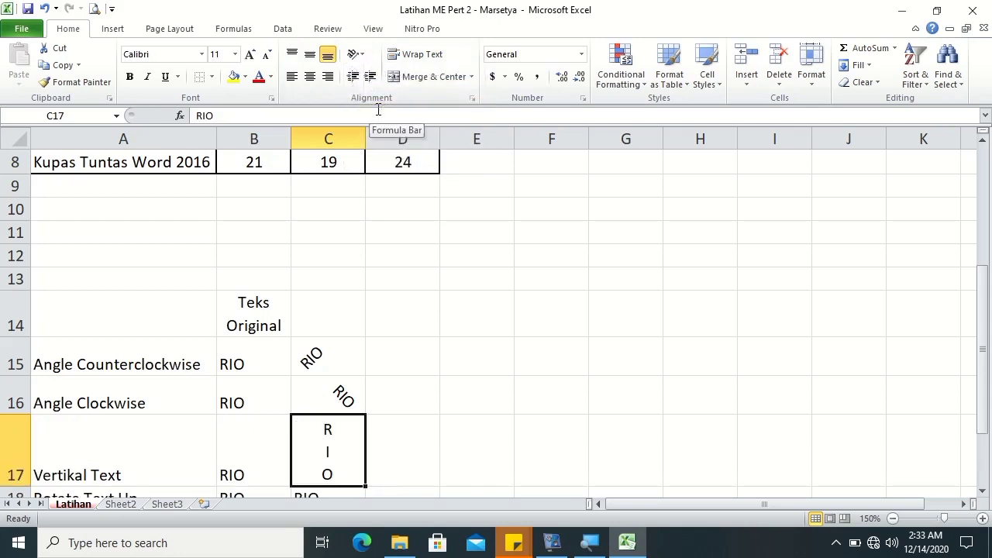
left_click(983, 493)
left_click(982, 493)
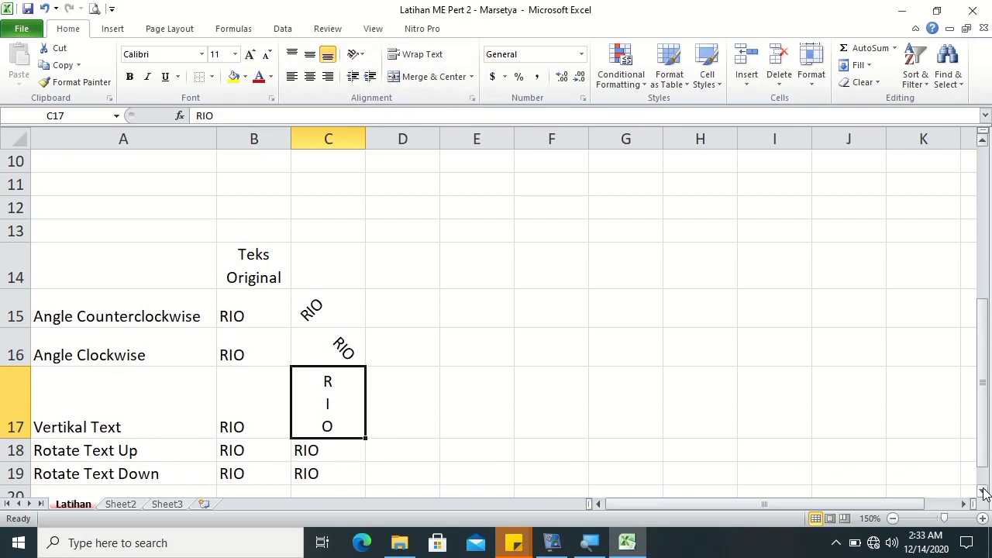
left_click(983, 492)
left_click(983, 493)
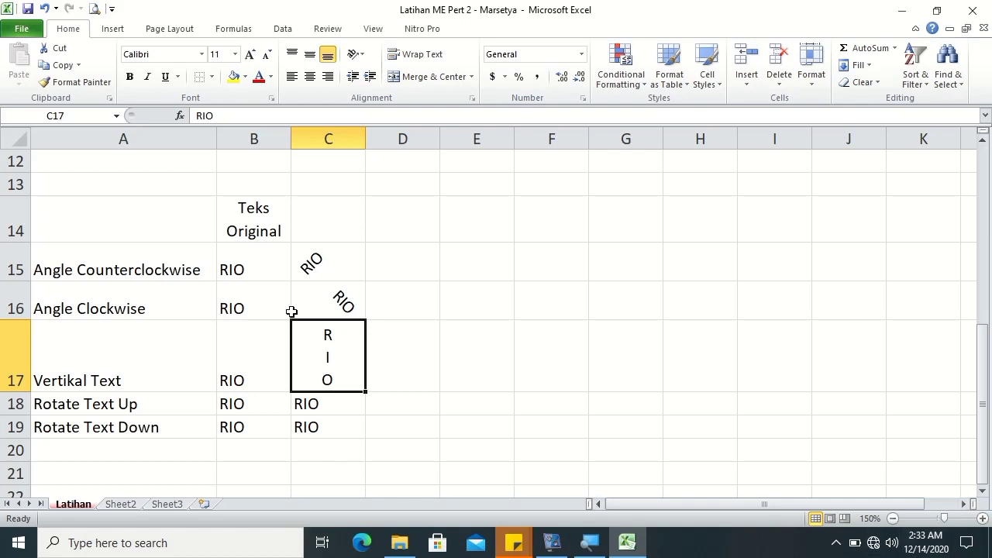
left_click(316, 400)
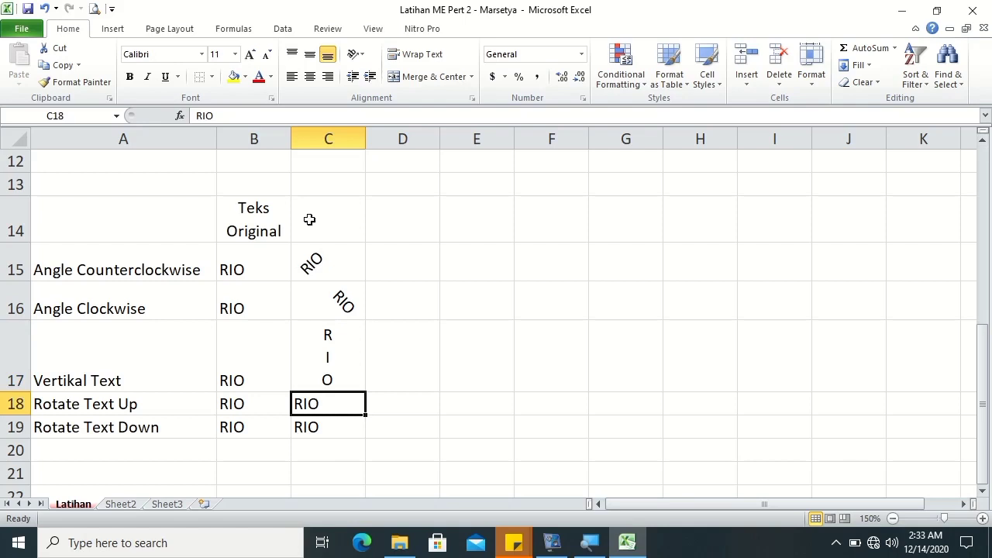
Step: Set the RIO in cell C18 to Rotate Text Up orientation
left_click(357, 54)
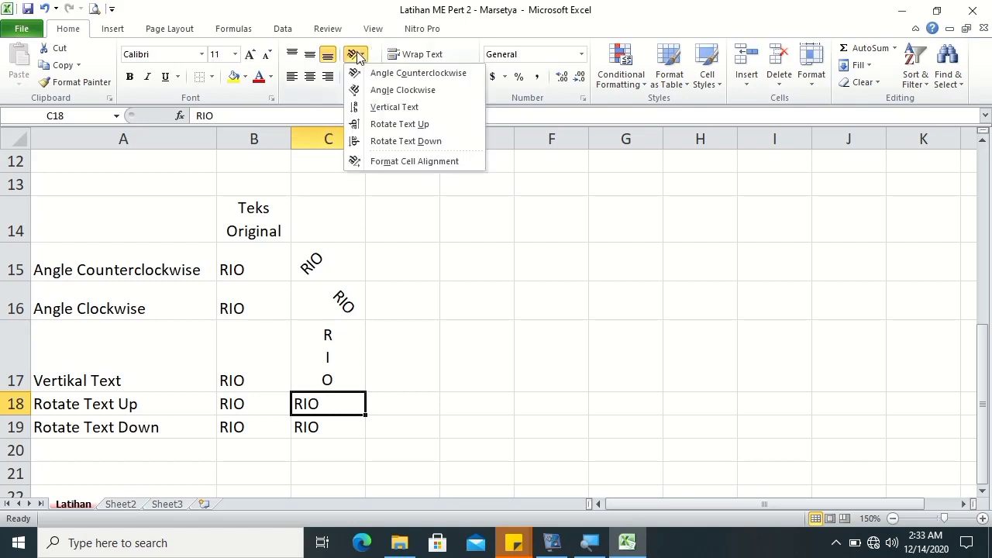
left_click(380, 124)
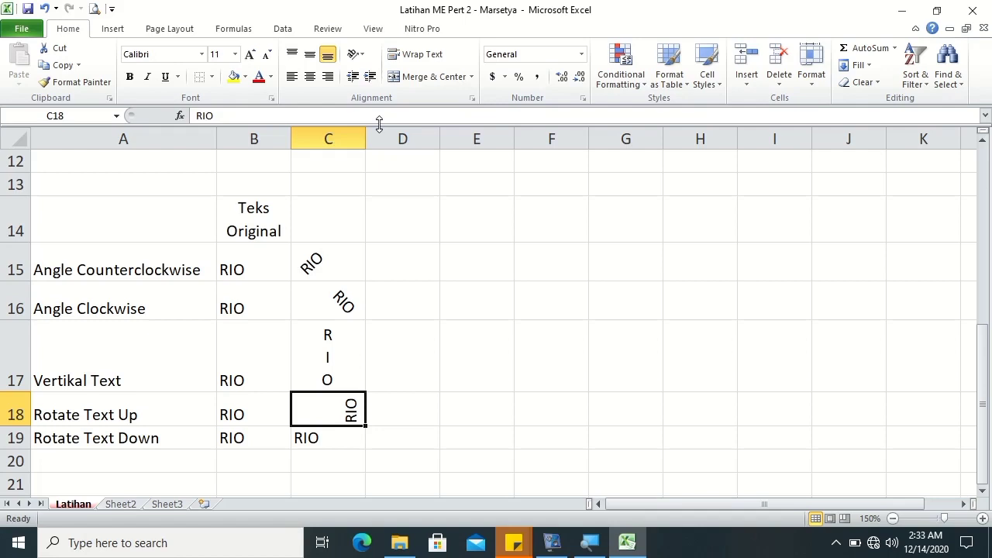
left_click(312, 440)
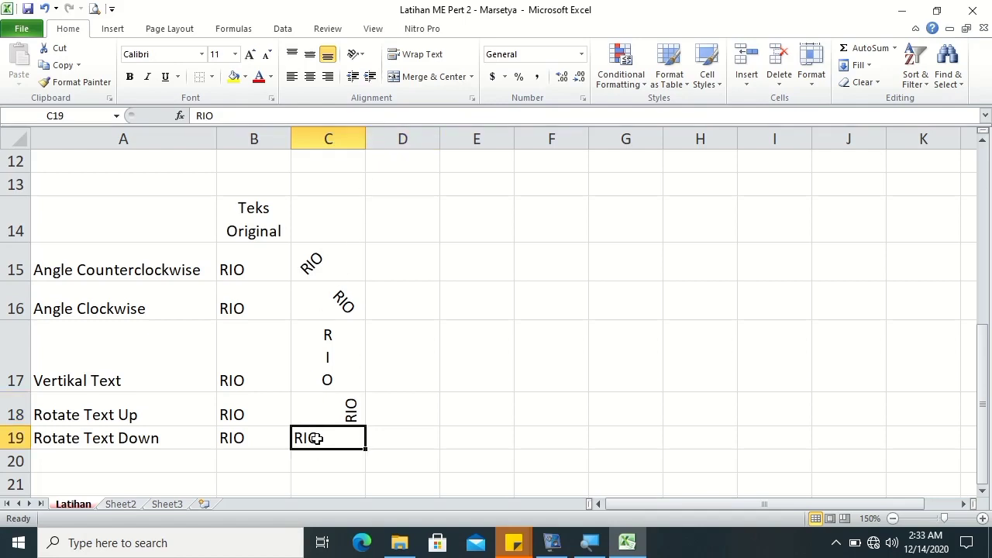
Step: Set the RIO in cell C19 to Rotate Text Down orientation
left_click(357, 54)
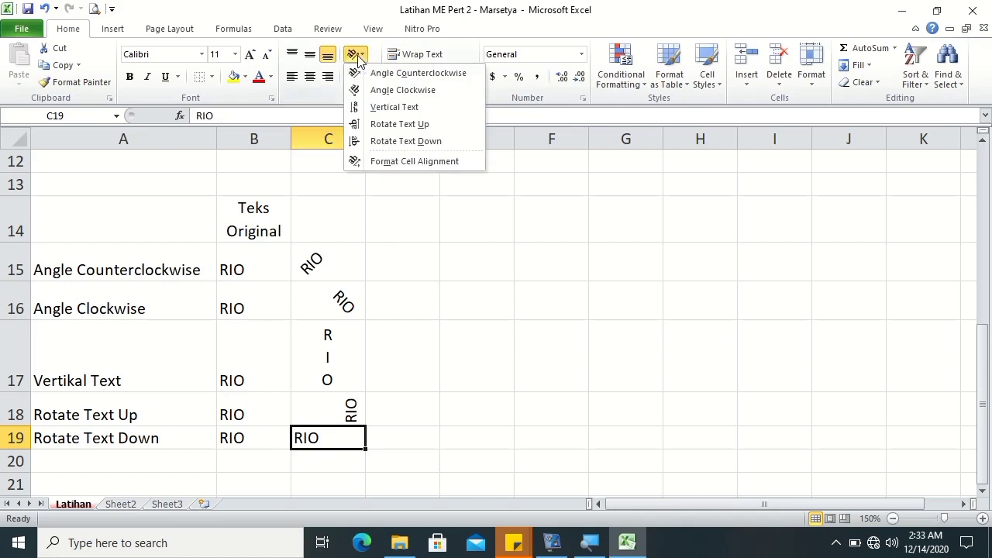
left_click(369, 142)
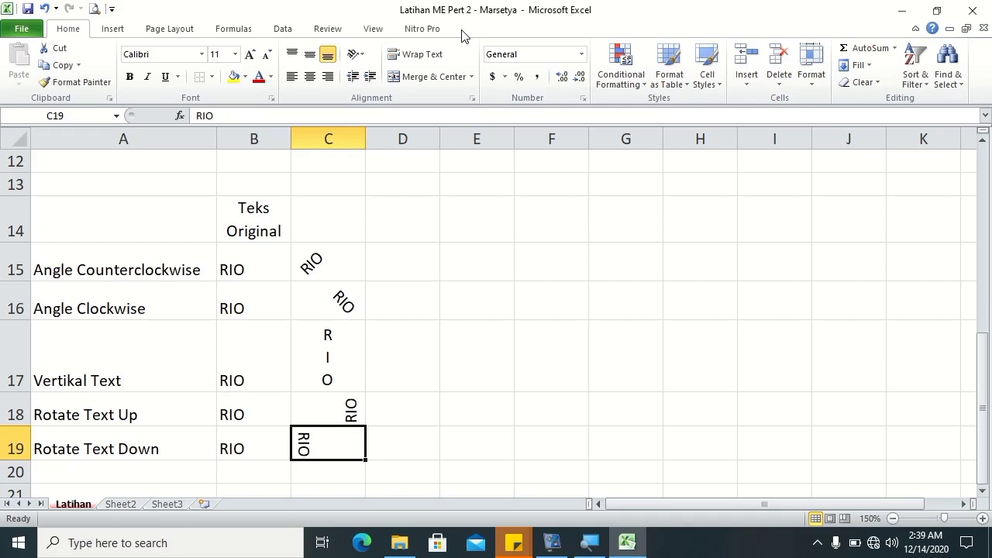
Step: Rename the Sheet2 tab to 'Date' and select cell A2
left_click(121, 505)
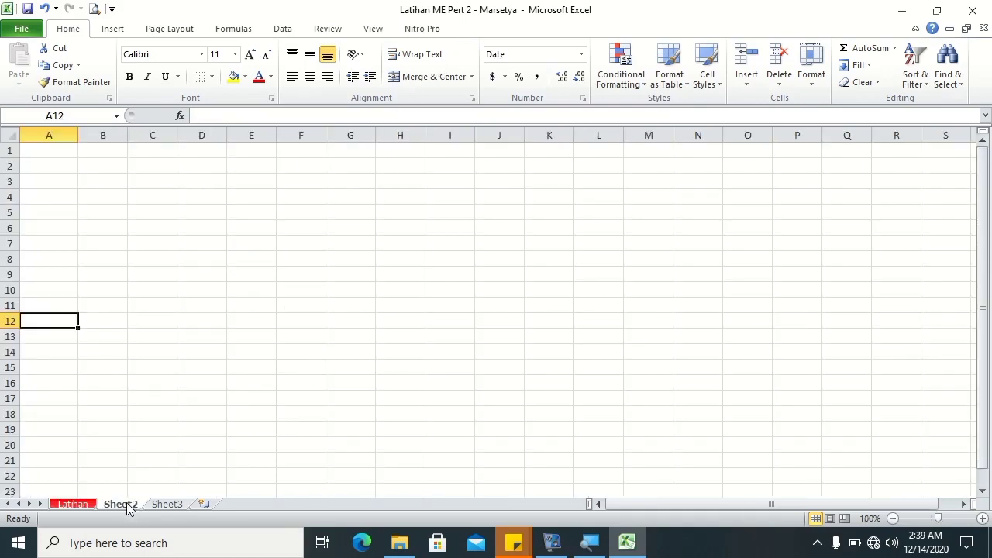
double_click(130, 505)
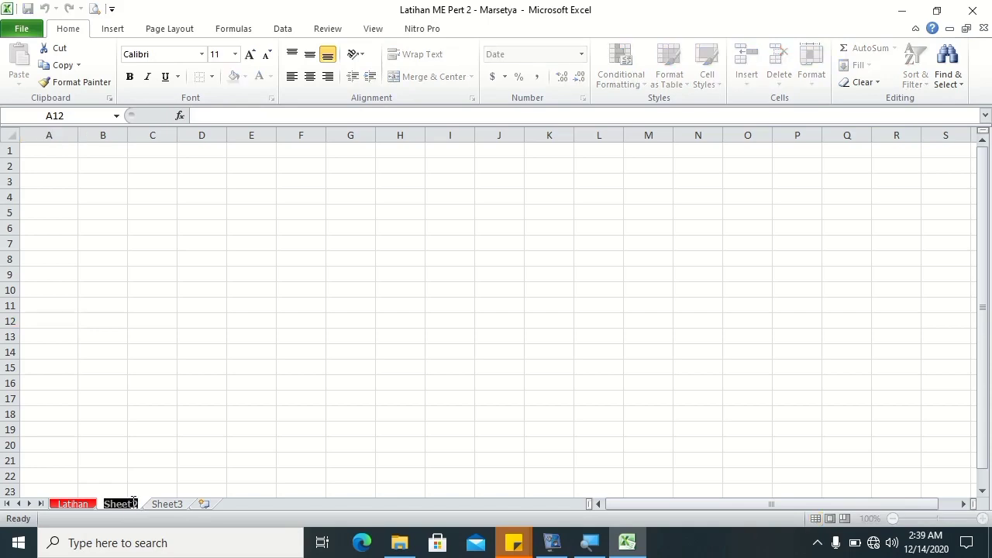
type("Date")
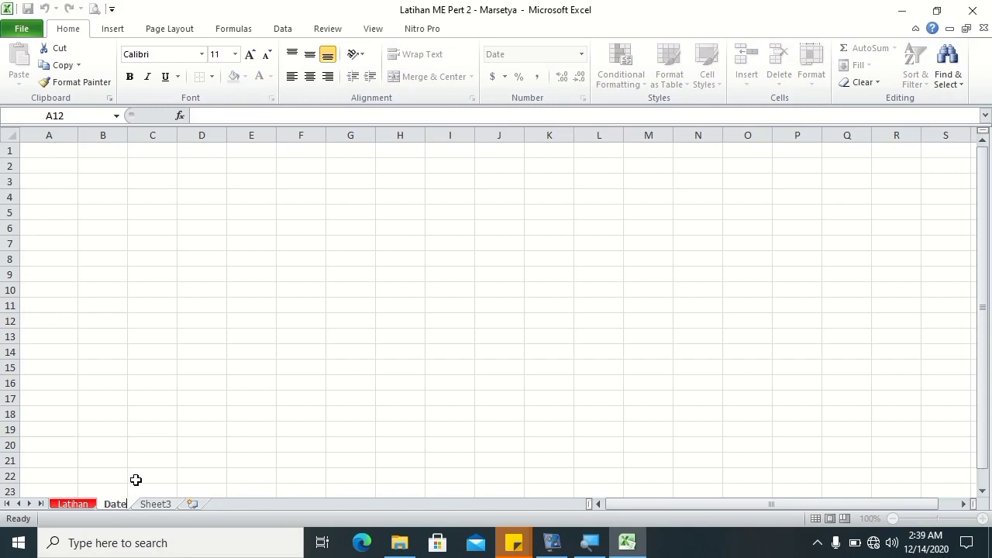
left_click(48, 180)
left_click(45, 167)
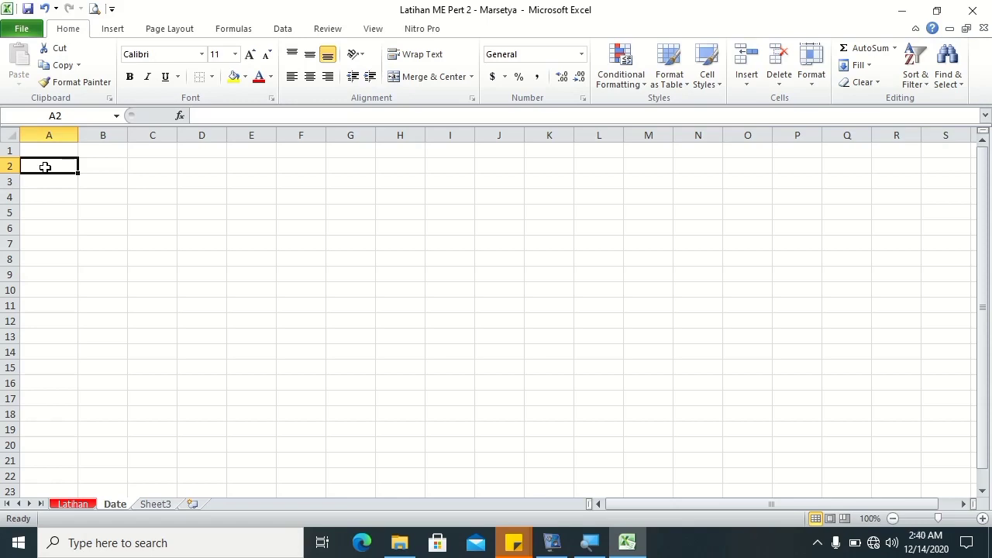
Step: Enter the formula ="hari ini adalah " in cell A2
type("=")
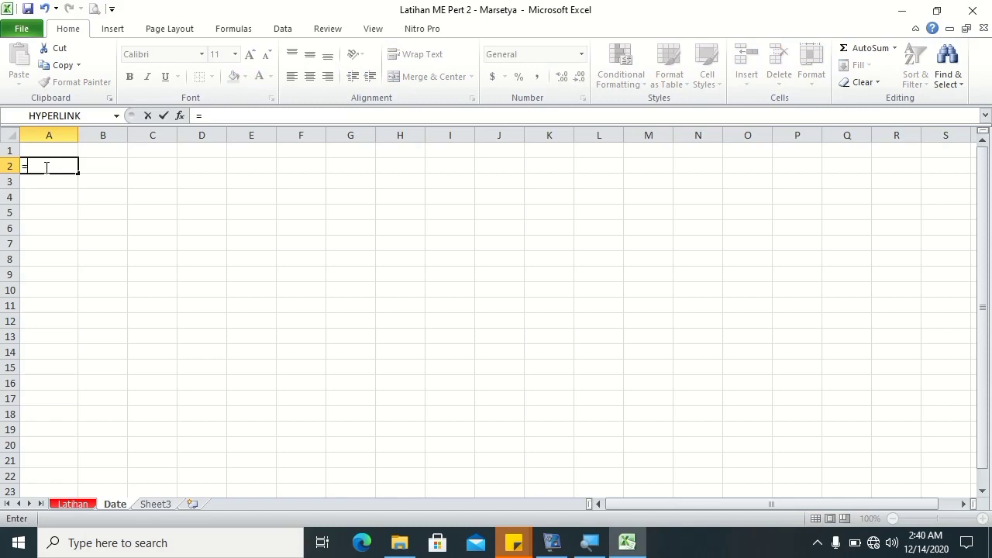
type("\"hari")
type(" ini adalah")
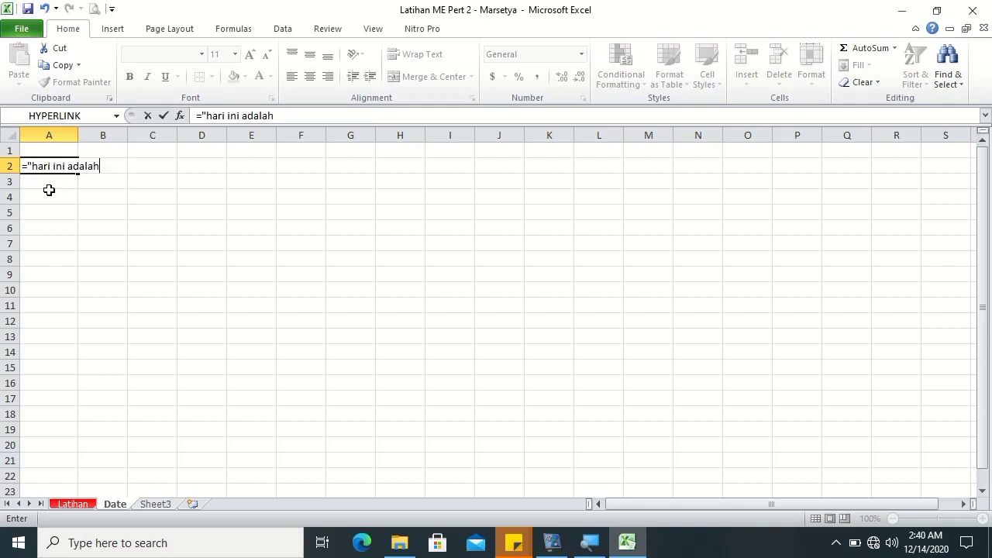
type(" \"")
key("Tab")
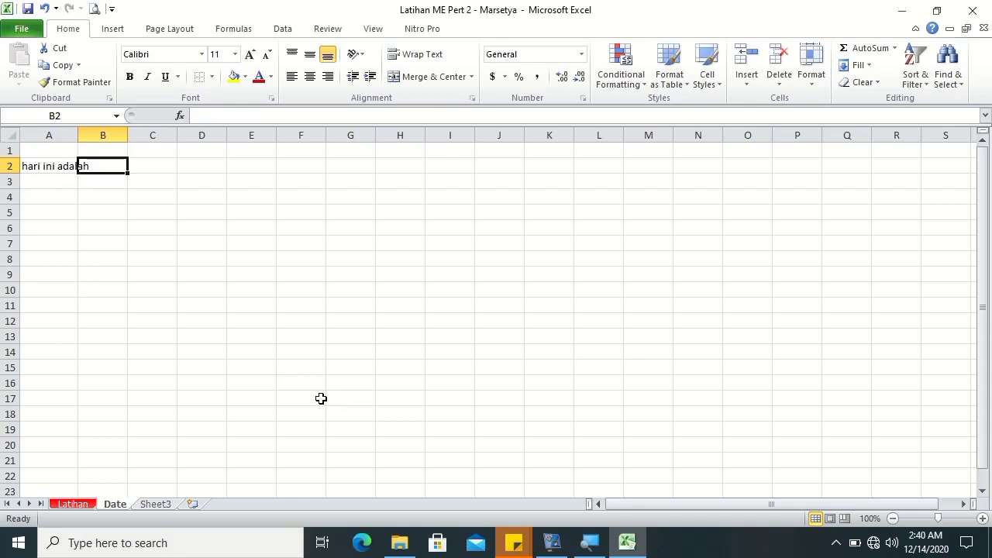
Step: Zoom the sheet to 150% and reopen A2's formula for editing after the closing quote
left_click(982, 519)
left_click(983, 519)
left_click(983, 518)
left_click(982, 518)
left_click(983, 518)
left_click(983, 518)
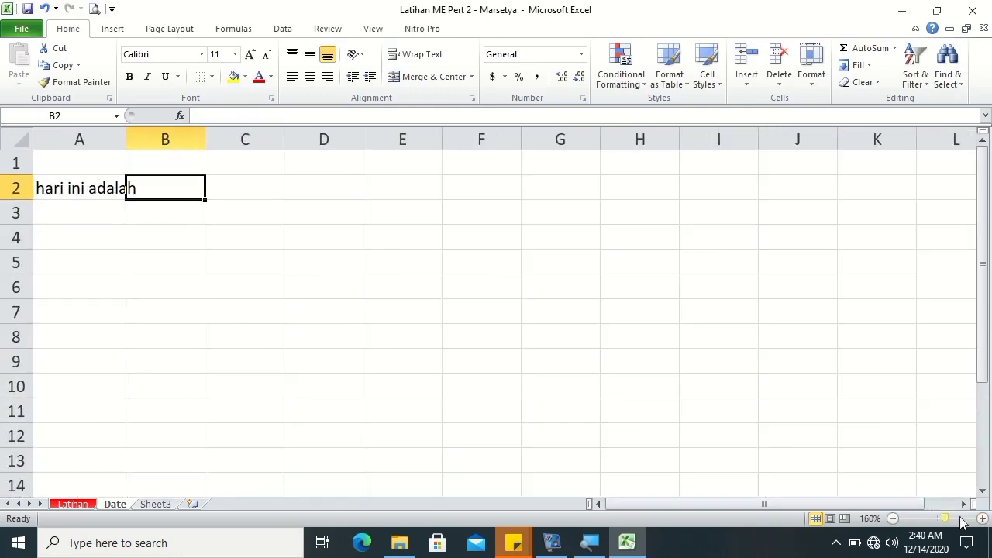
left_click(892, 518)
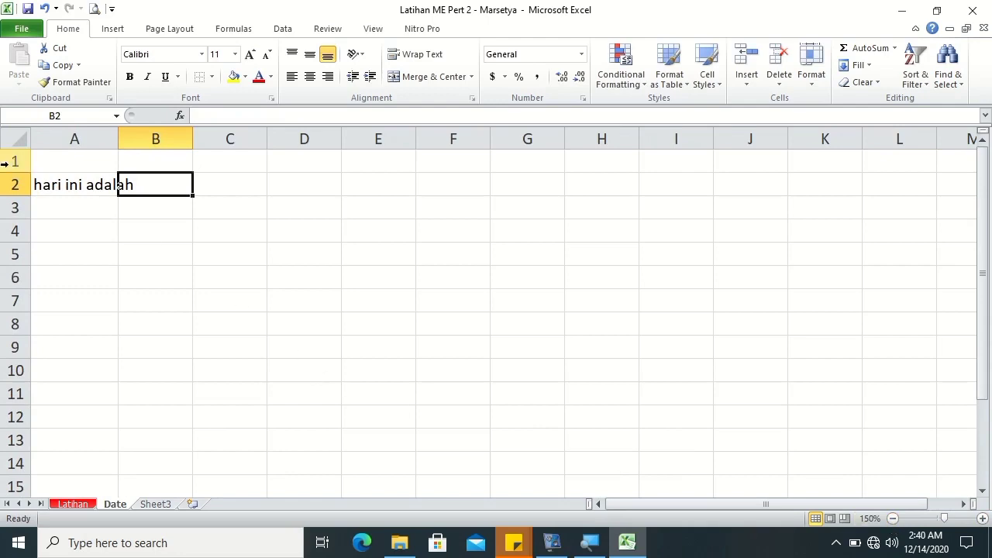
double_click(39, 185)
left_click(163, 181)
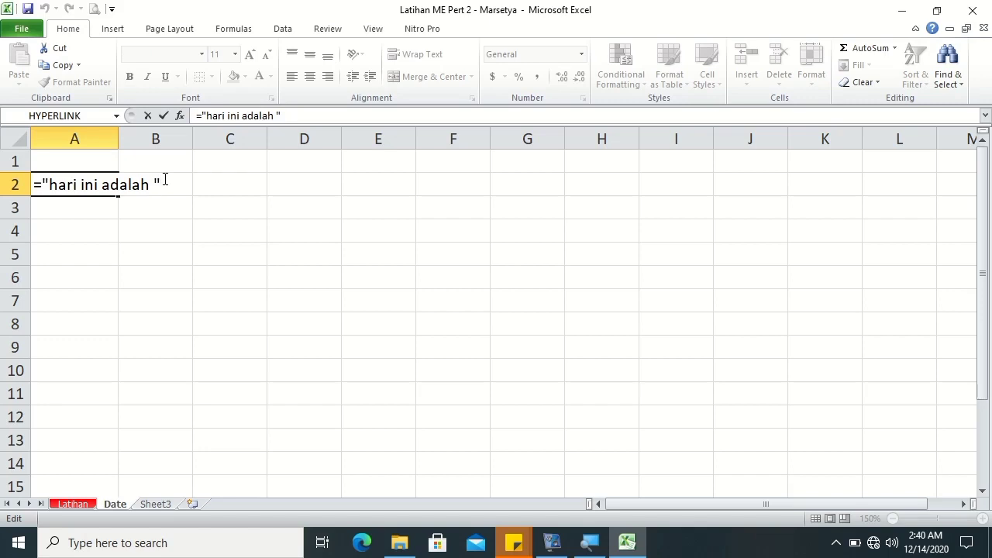
Step: Append & TEXT(TODAY( after the quoted "hari ini adalah " in A2's formula using autocomplete
type("&")
type("t")
key("BackSpace")
type("te")
key("Tab")
key("BackSpace")
key("BackSpace")
key("BackSpace")
key("BackSpace")
key("BackSpace")
type("t")
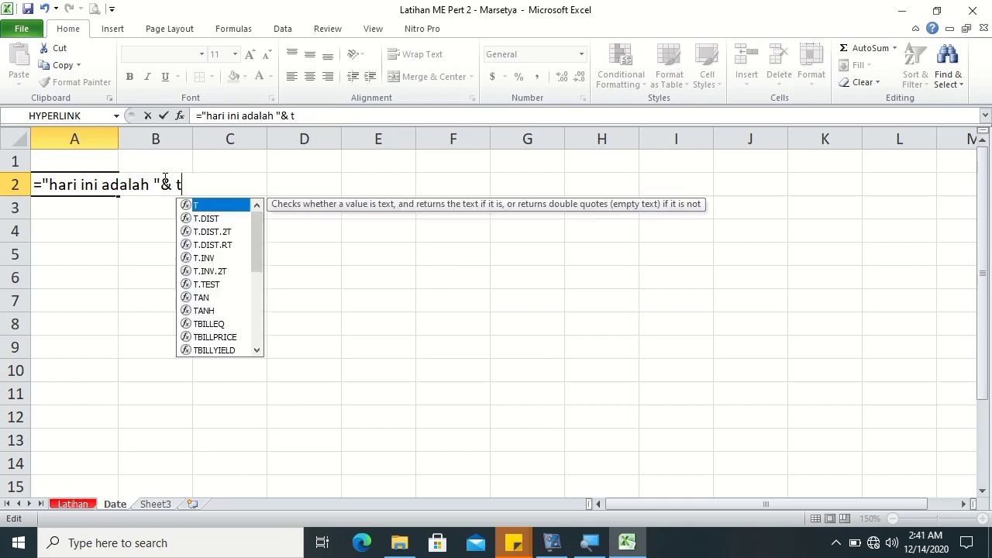
type("e")
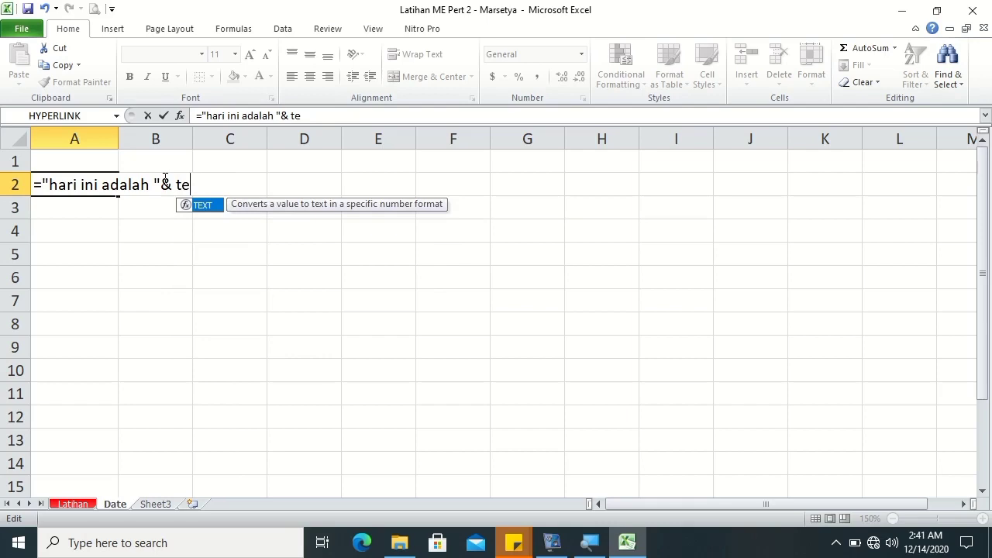
key("Tab")
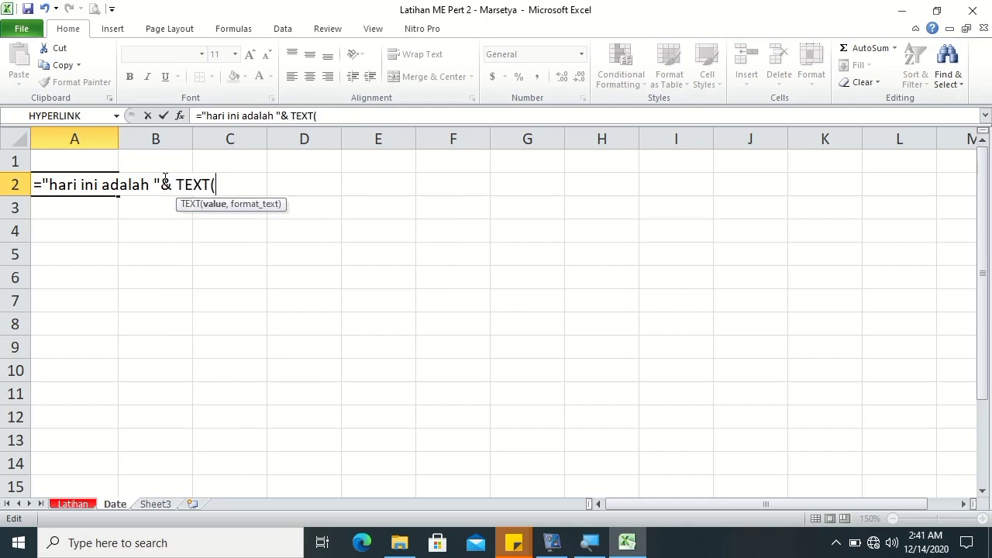
type("to")
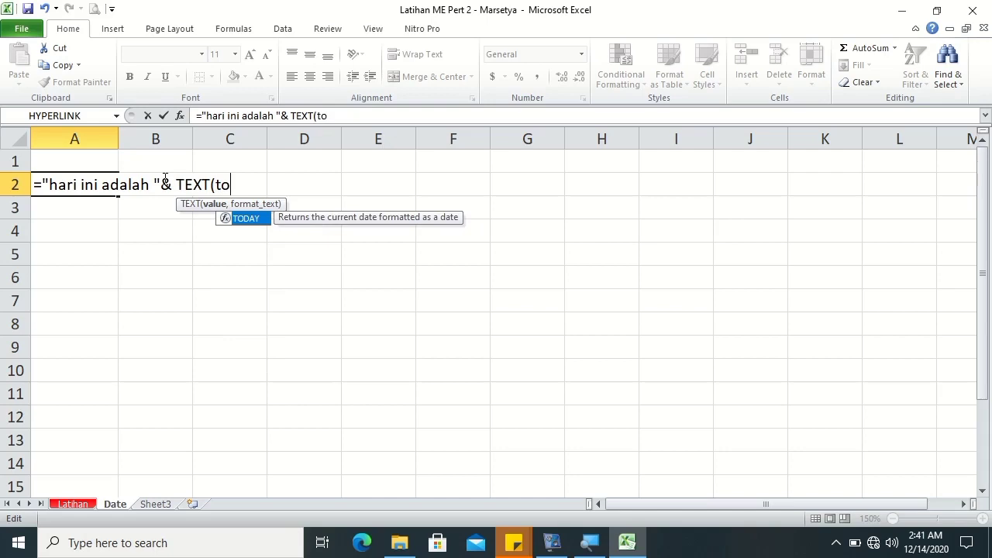
key("Tab")
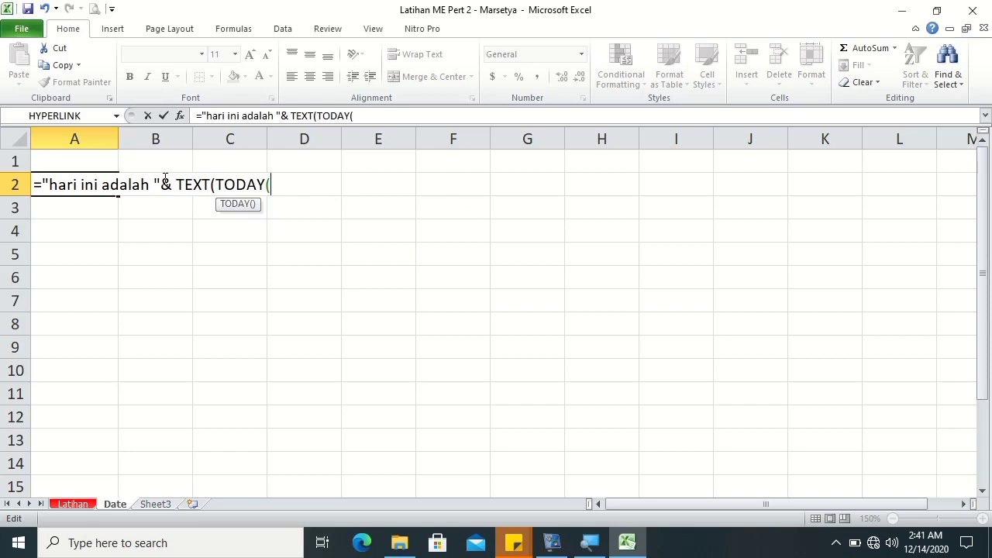
Step: Finish A2's formula with ),"dddd, dd mmmm yyyy.") so it shows hari ini adalah Monday, 14 December 2020
type(")")
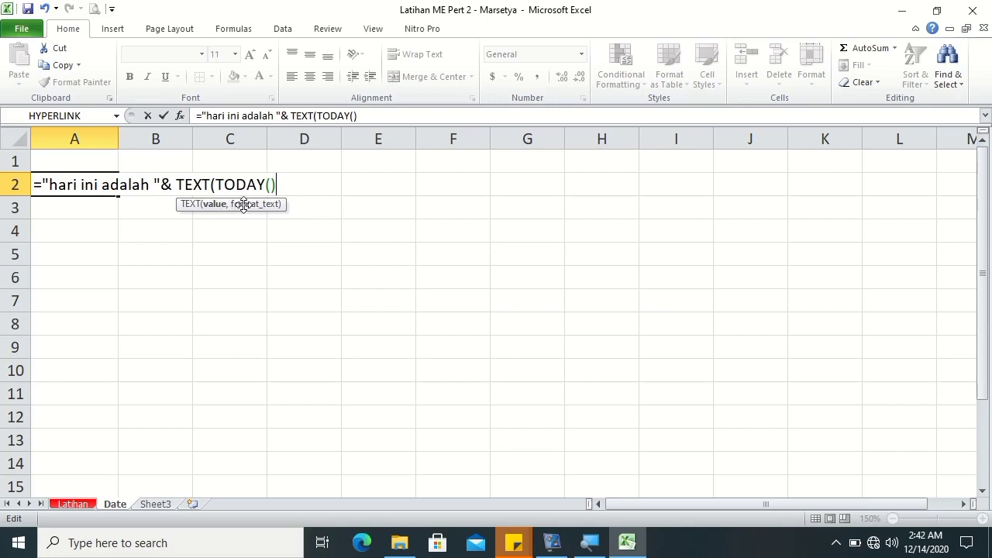
type(",")
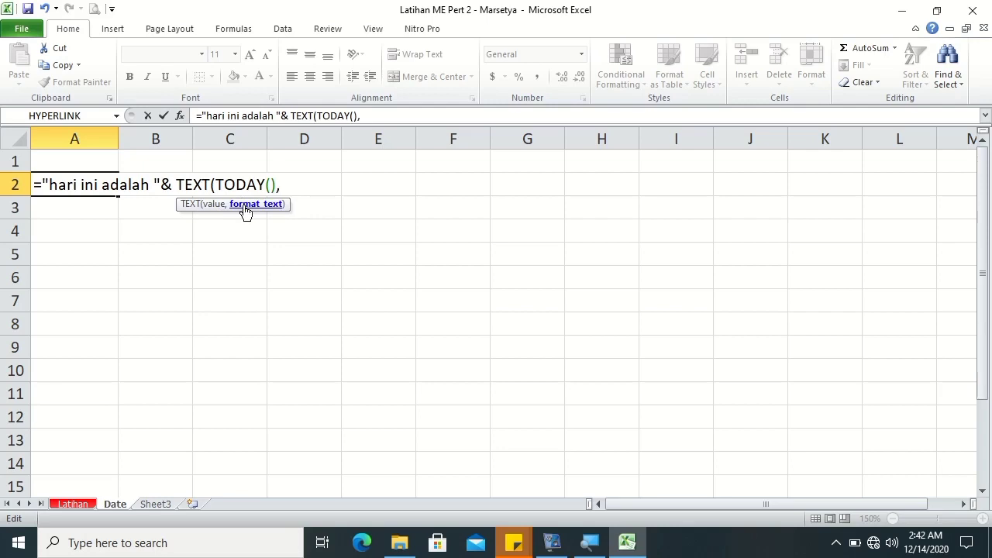
type("\"")
type("dddd")
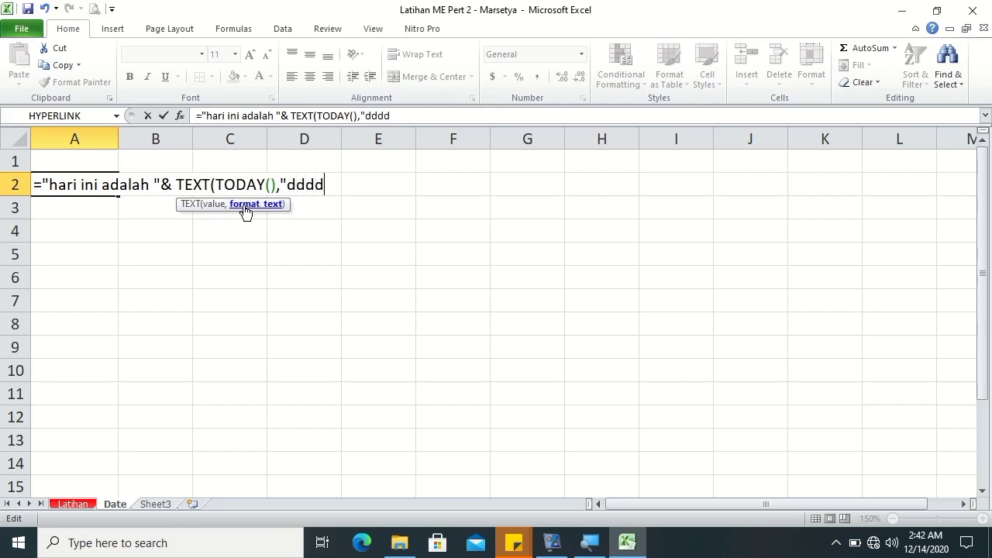
type(", ")
type("dd")
type(" mmmm")
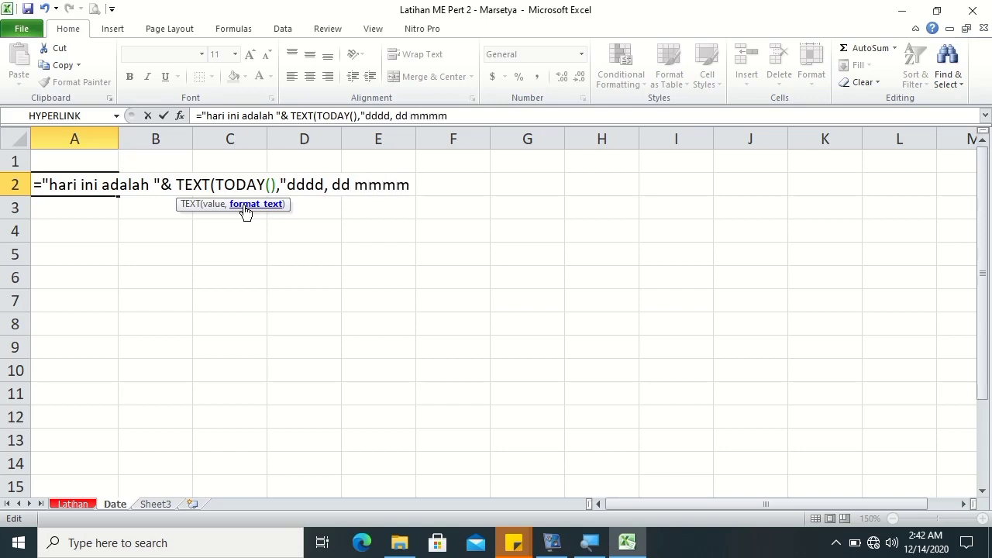
type(" yyyy")
type("\"")
type(")")
key("Return")
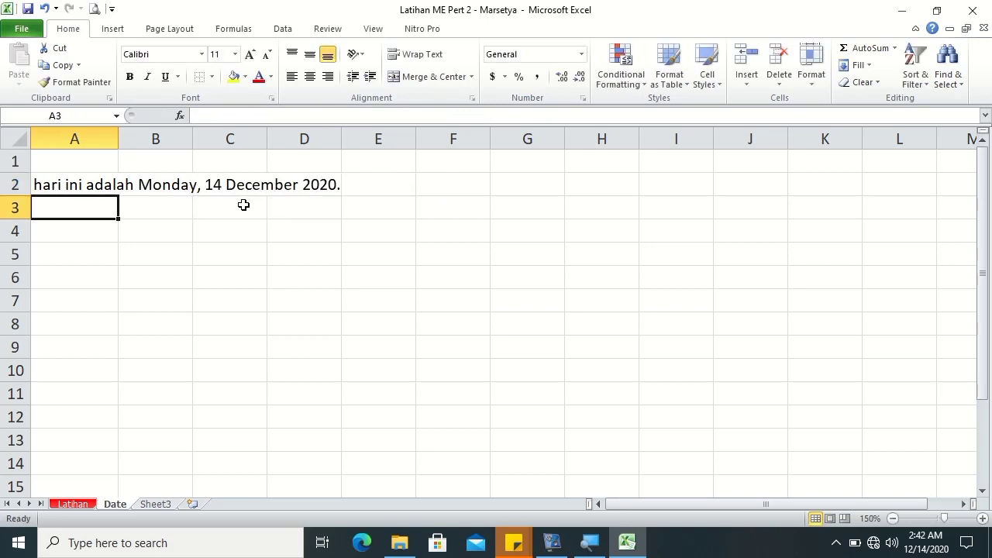
Step: Copy A2's formula to A4 and change its format to ddd, dd mmm yyyy, showing Mon, 14 Dec 2020
left_click(45, 186)
key("ctrl+c")
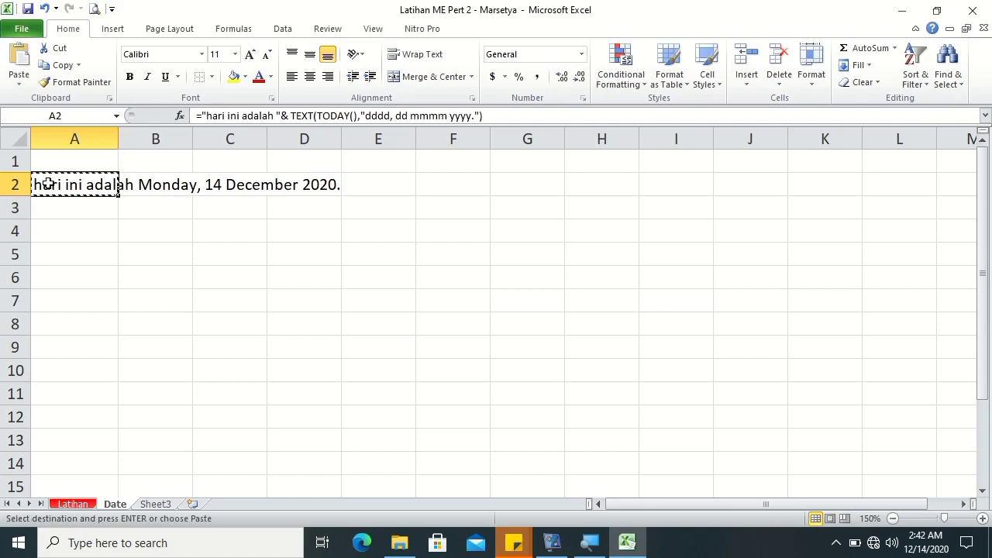
left_click(60, 231)
key("ctrl+v")
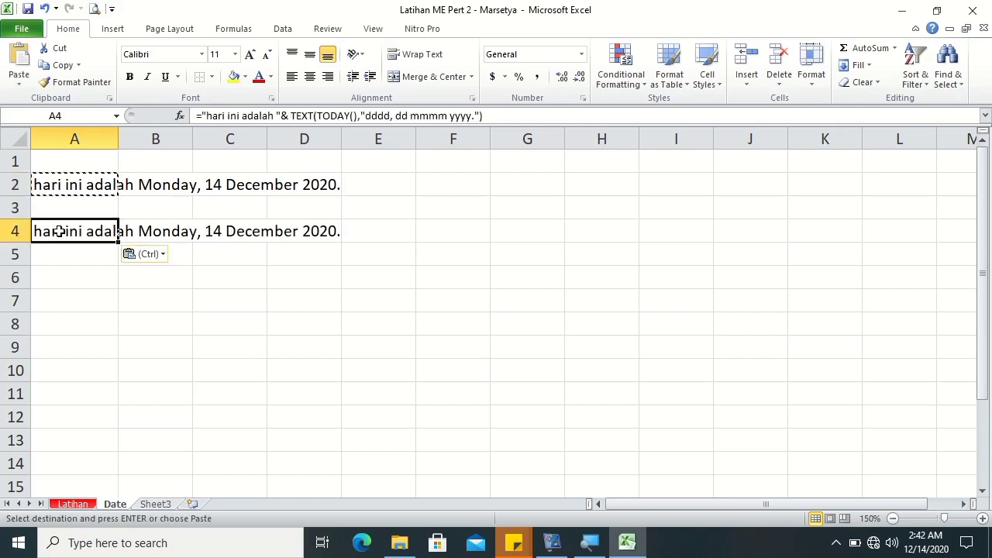
double_click(60, 231)
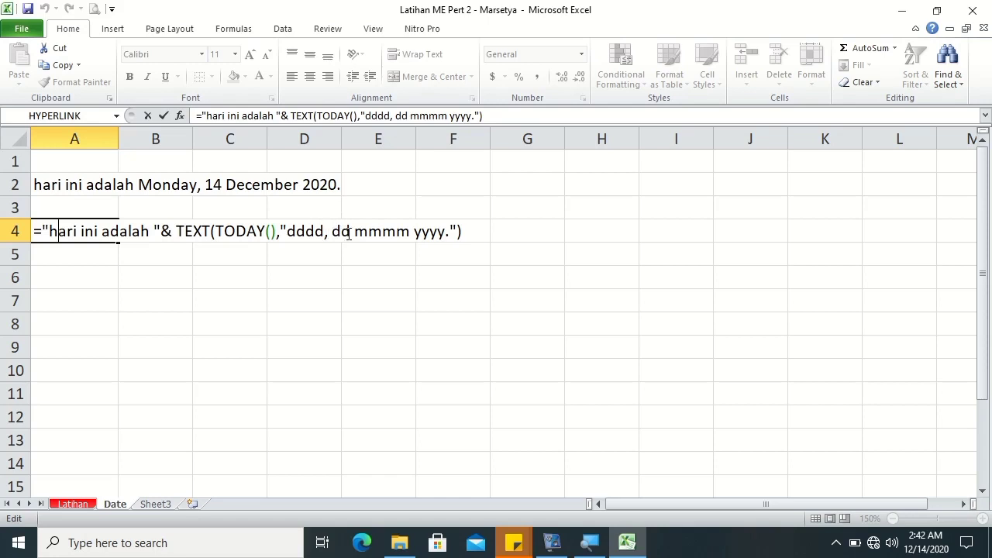
left_click(324, 233)
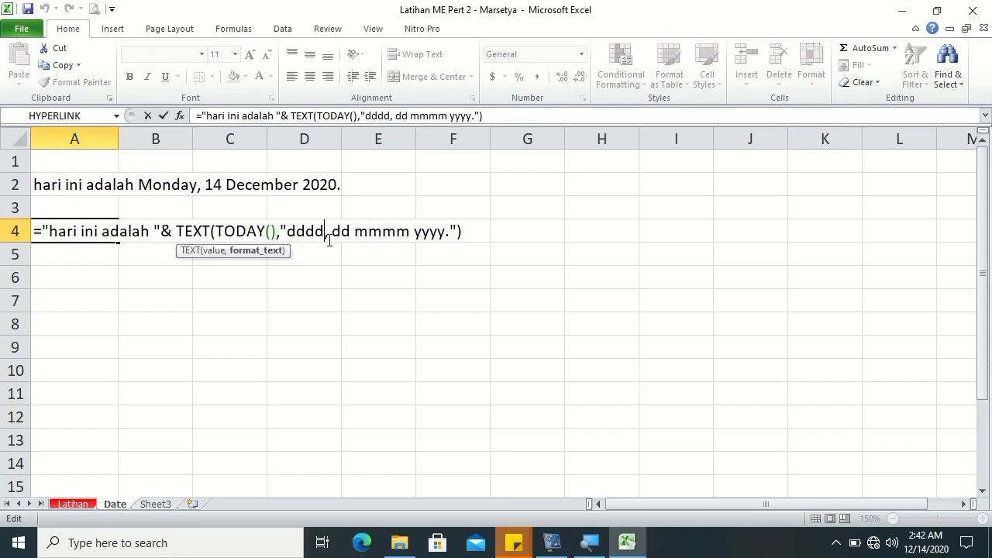
key("BackSpace")
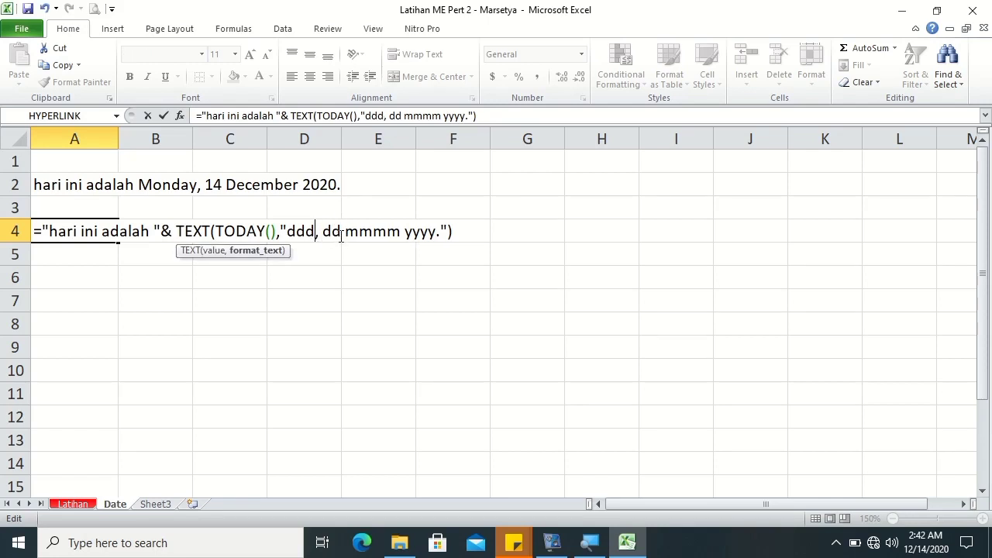
left_click(389, 230)
key("BackSpace")
key("Return")
Step: Copy A4's formula to A6 with format dddd, dd mm yyyy, showing Monday, 14 12 2020
left_click(70, 230)
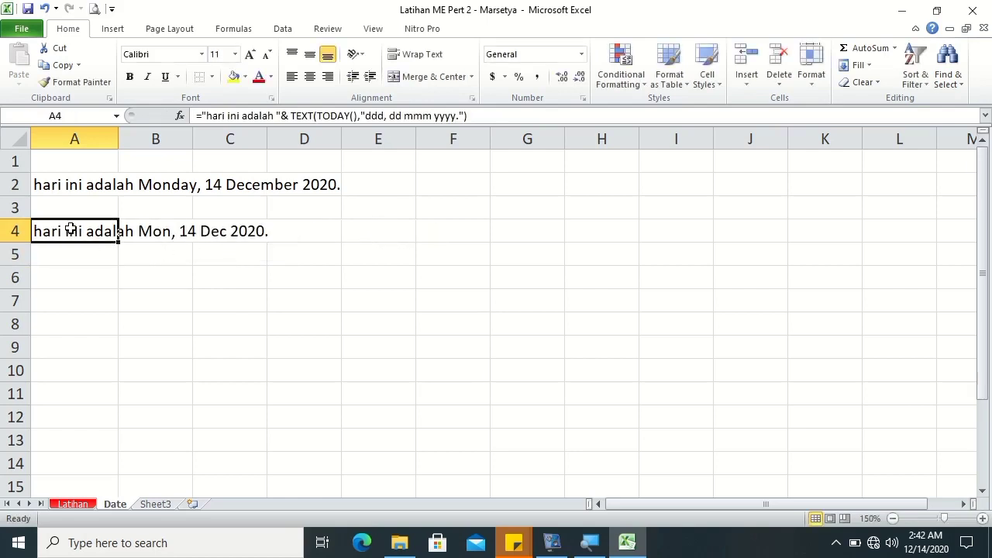
key("ctrl+c")
left_click(58, 269)
key("ctrl+v")
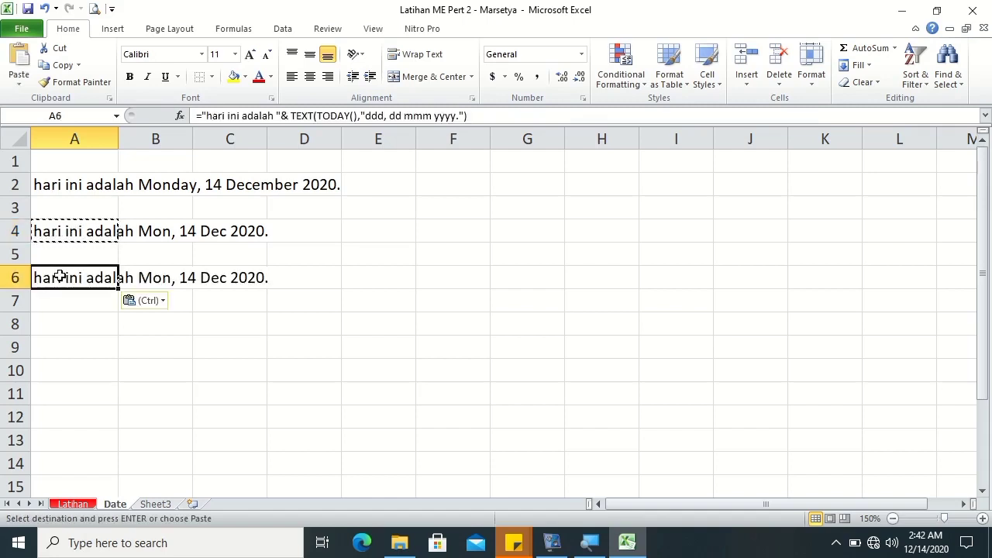
double_click(59, 271)
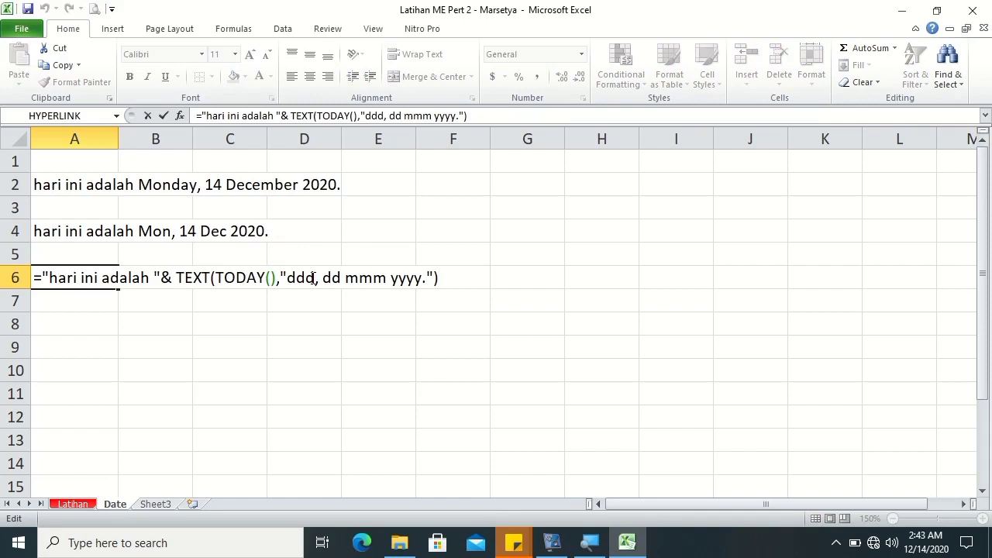
left_click(314, 278)
type("d")
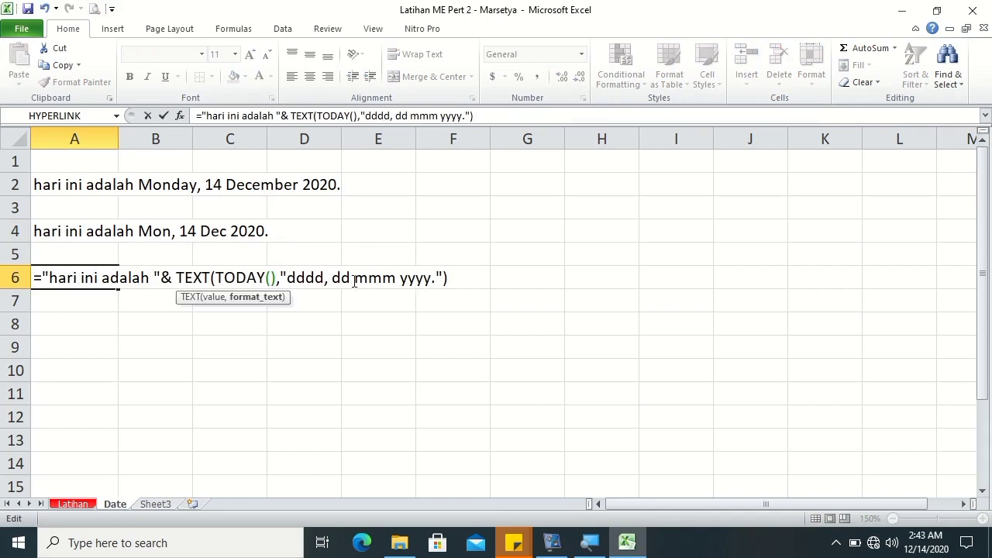
left_click(369, 278)
key("BackSpace")
key("Return")
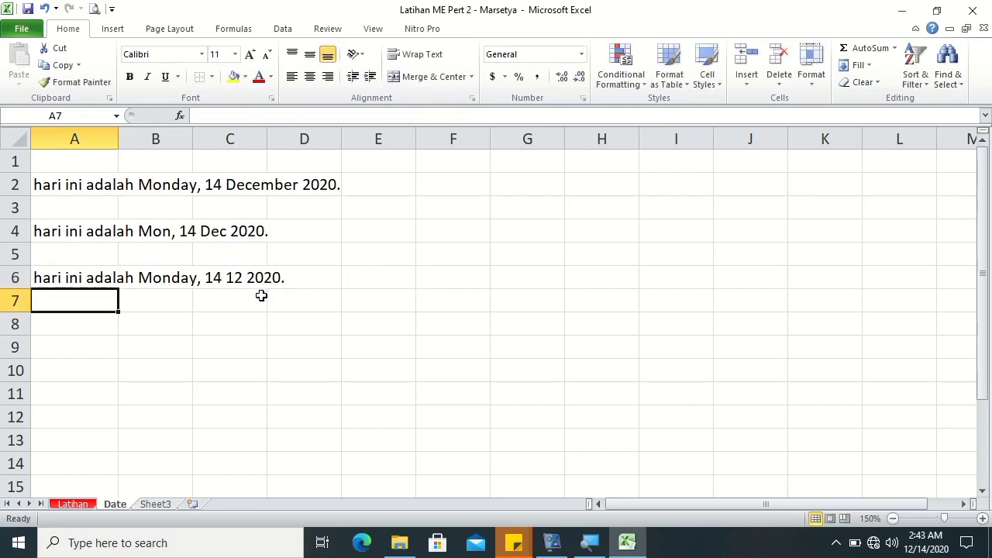
Step: Copy A6's formula to A8 and shorten its format to dddd, d m yyyy
left_click(105, 322)
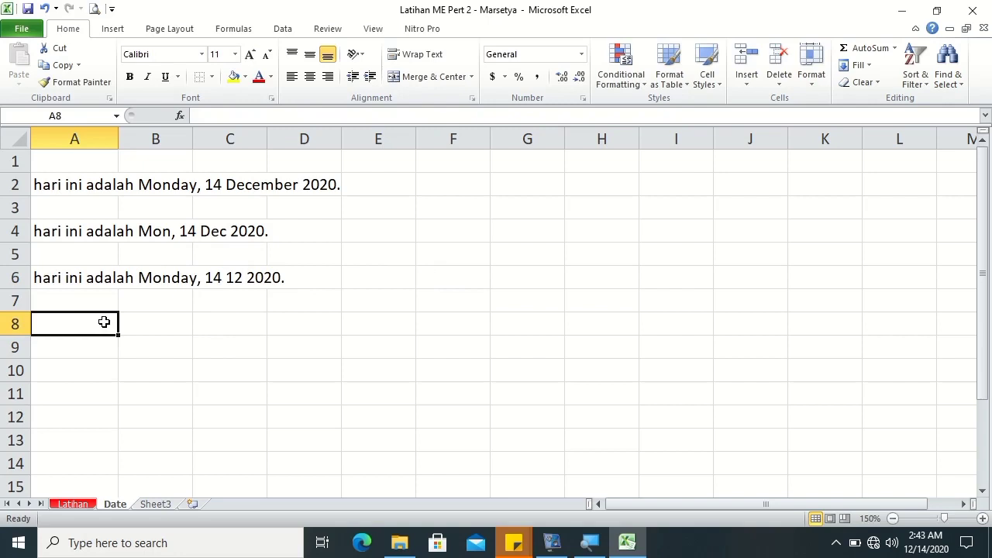
left_click(72, 281)
key("ctrl+c")
left_click(73, 320)
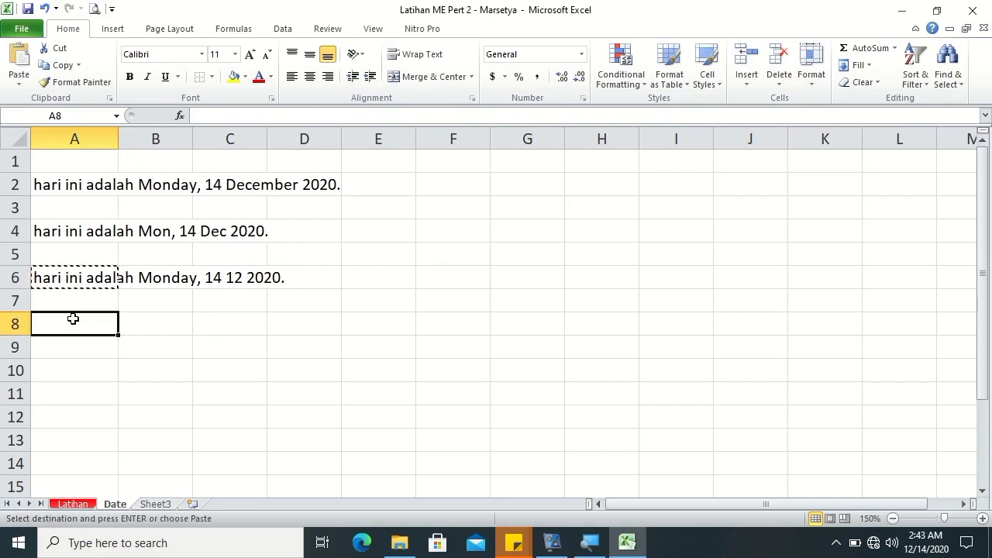
key("ctrl+v")
double_click(85, 323)
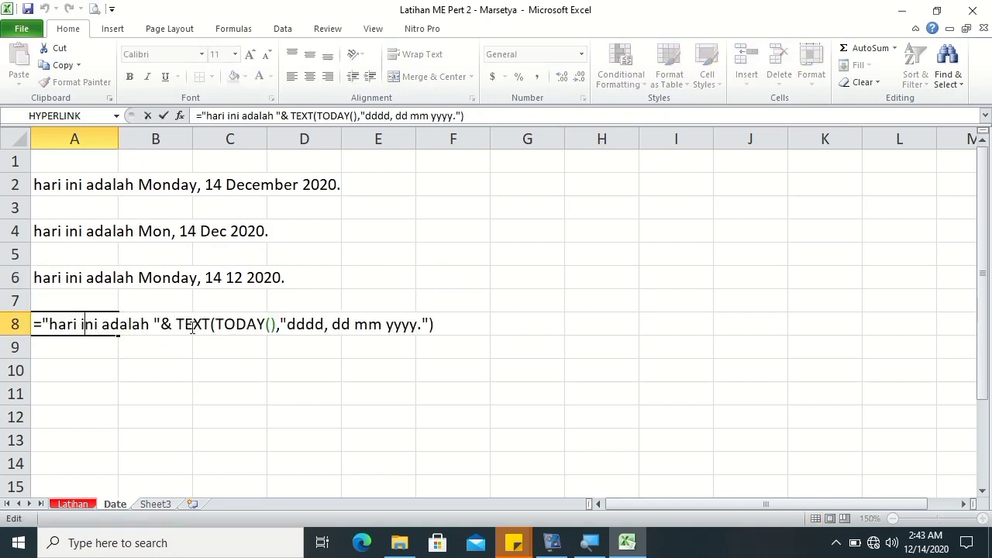
left_click(341, 322)
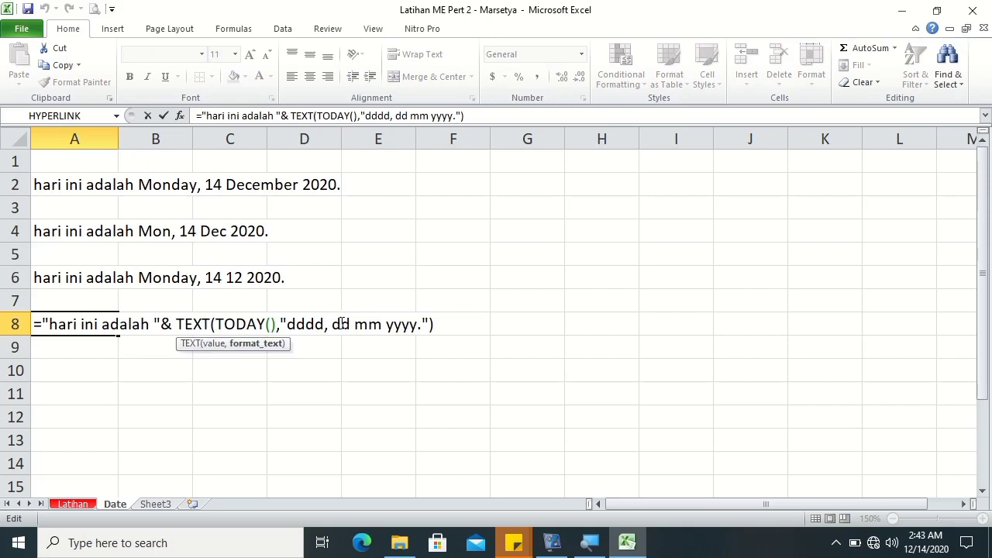
key("BackSpace")
left_click(358, 324)
key("BackSpace")
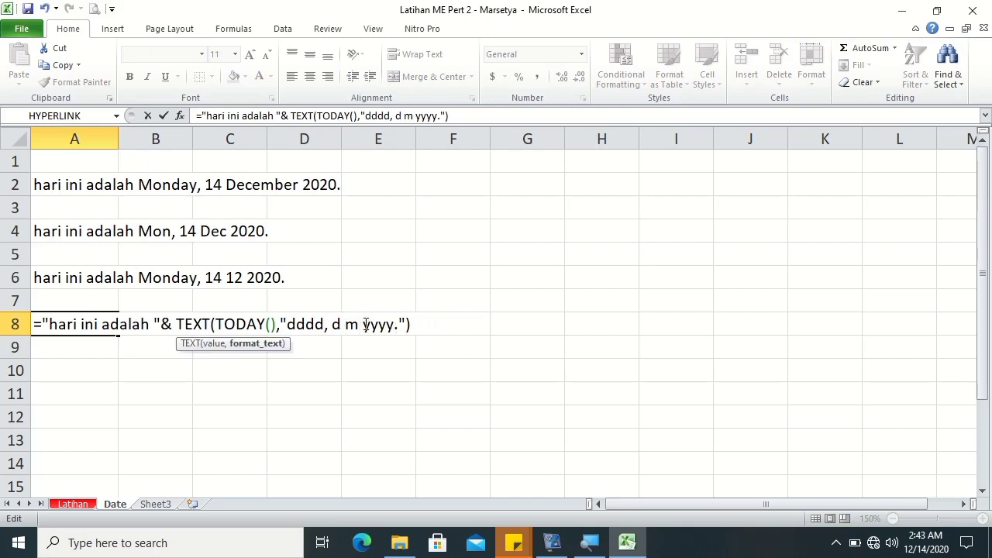
key("Return")
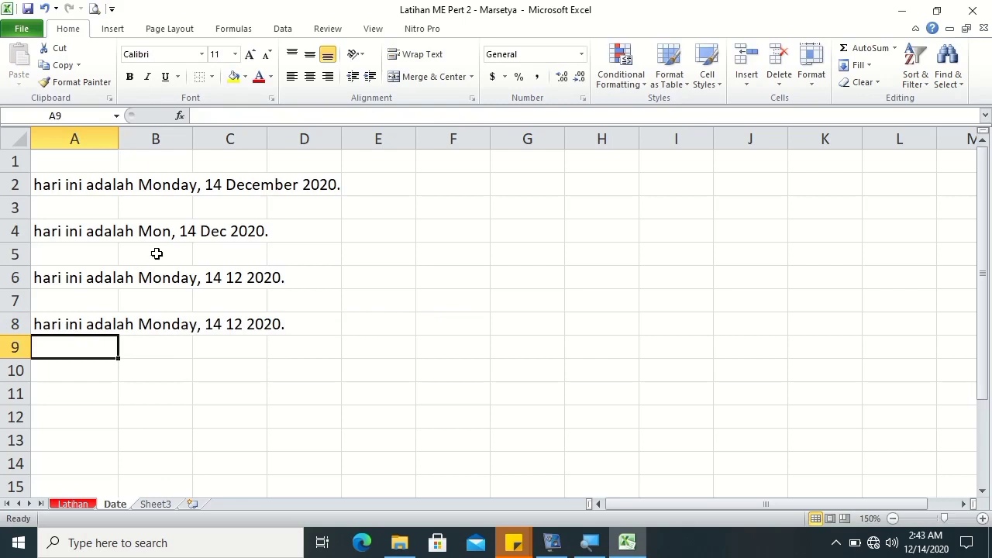
Step: Prefix the A2 and A4 formulas with an apostrophe so they display as text
left_click(44, 186)
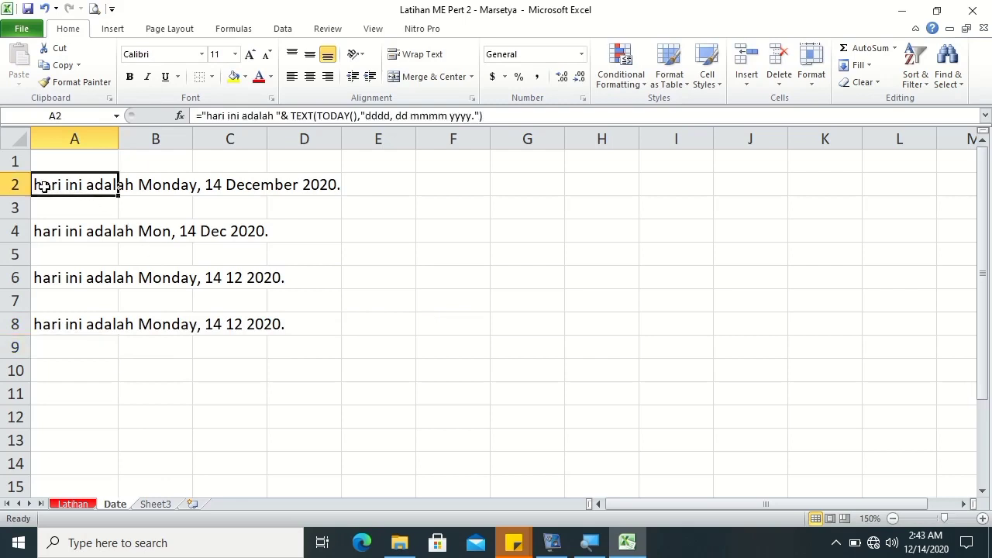
double_click(44, 186)
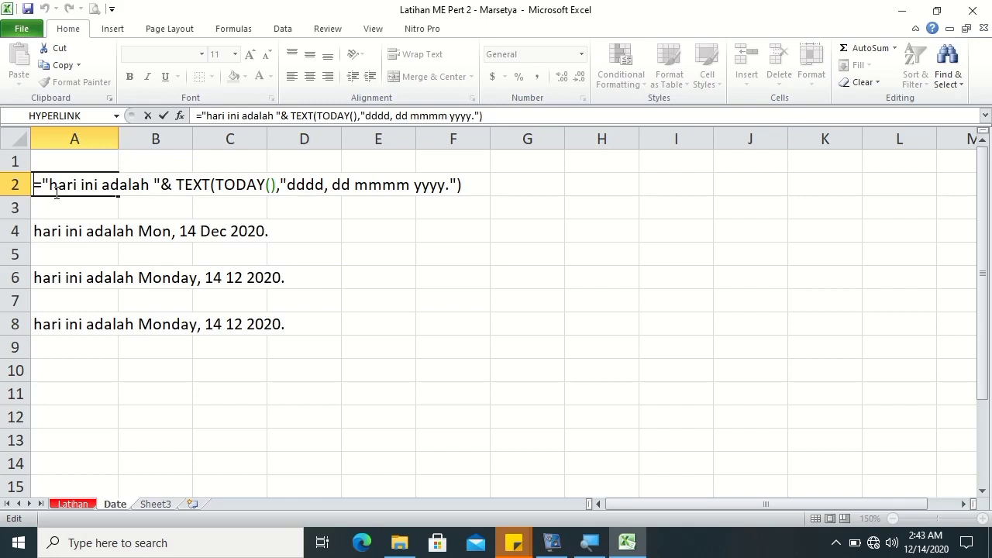
type("'")
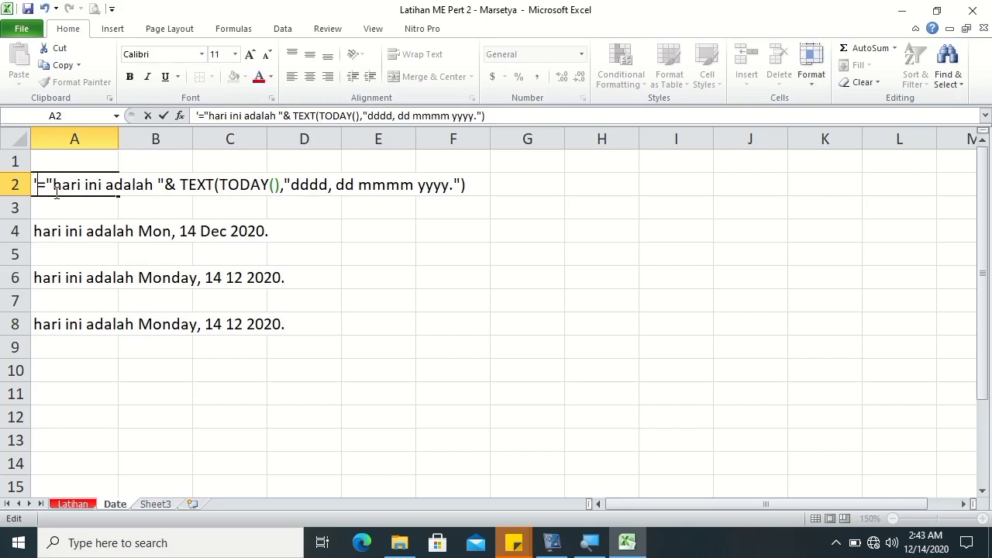
key("Return")
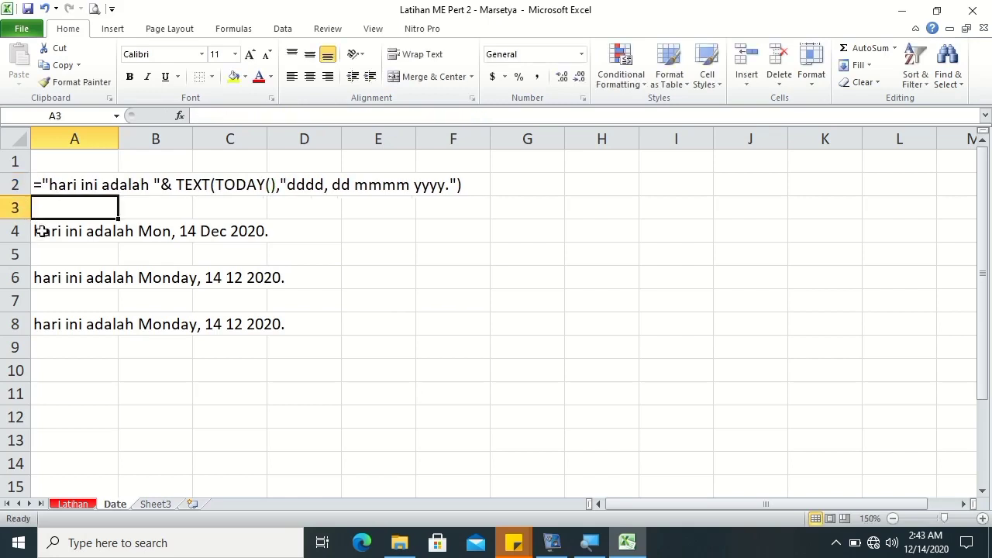
double_click(37, 230)
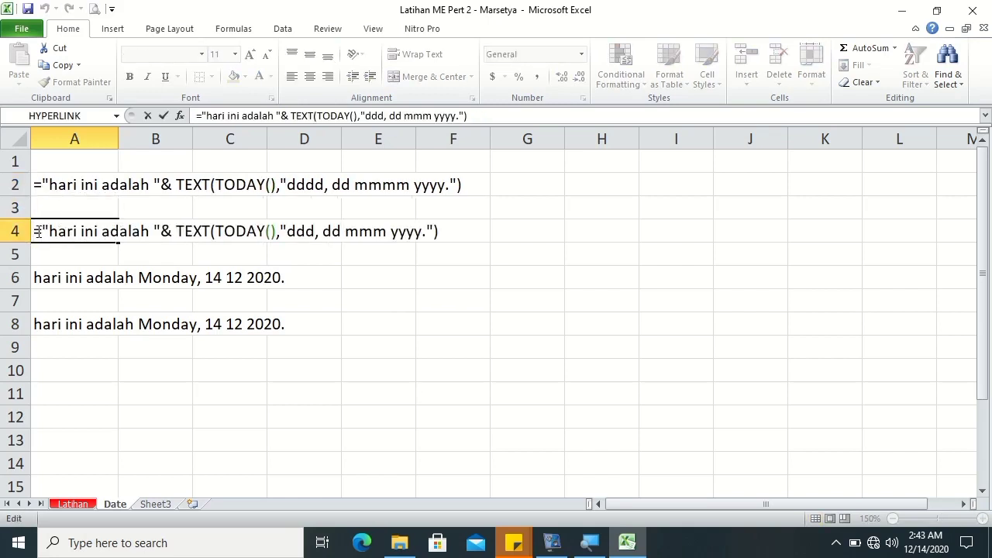
type("'")
key("Return")
Step: Prefix the A6 and A8 formulas with an apostrophe so they also display as text
double_click(40, 273)
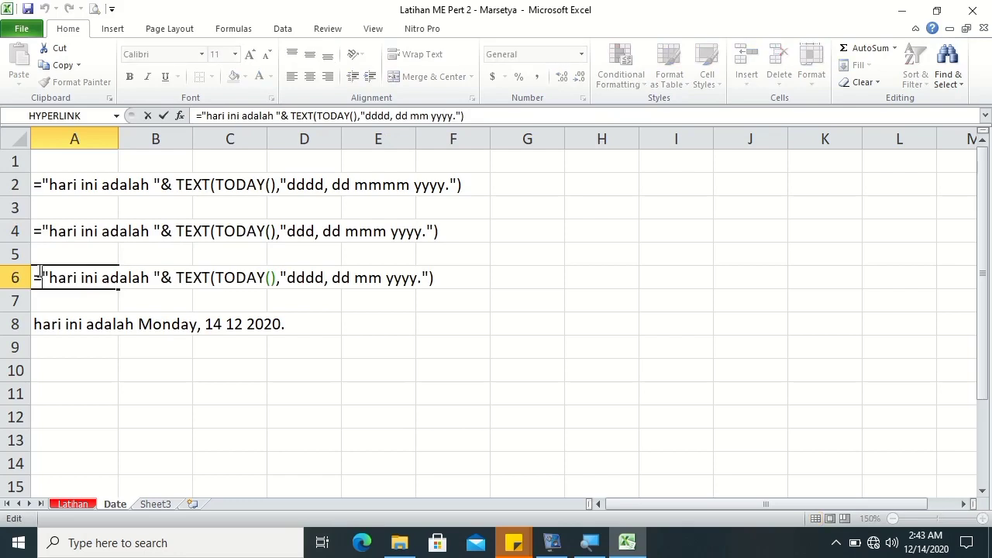
type("'")
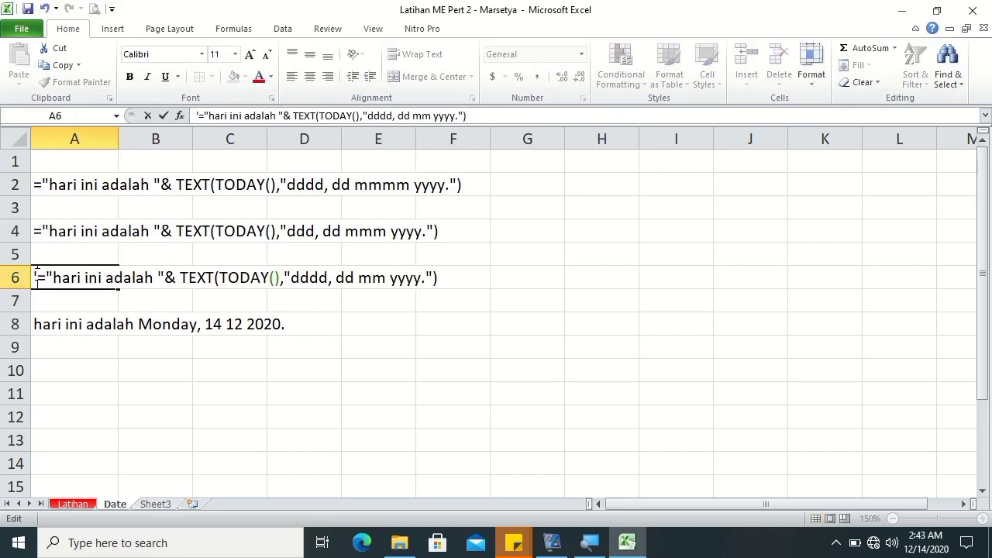
key("Return")
double_click(37, 319)
key("Home")
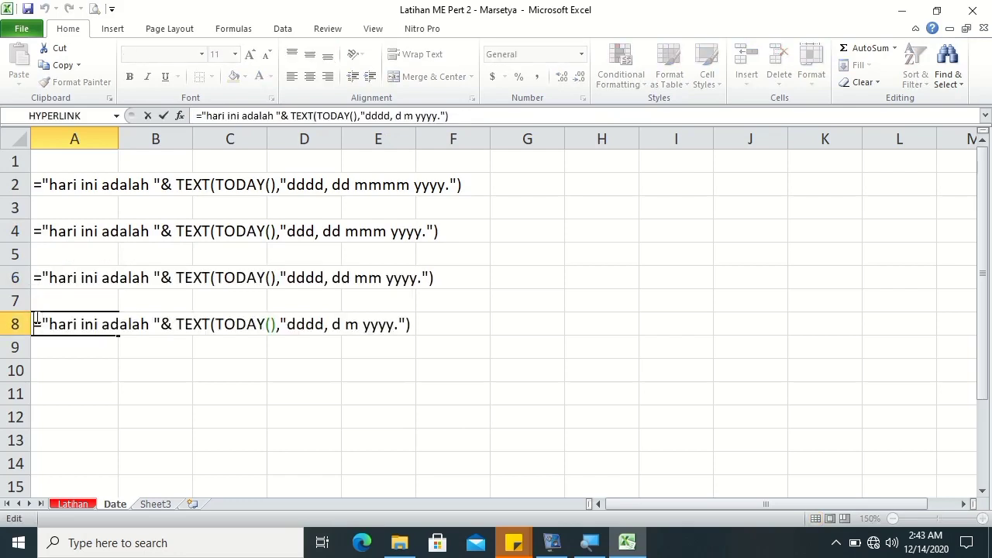
type("'")
key("Return")
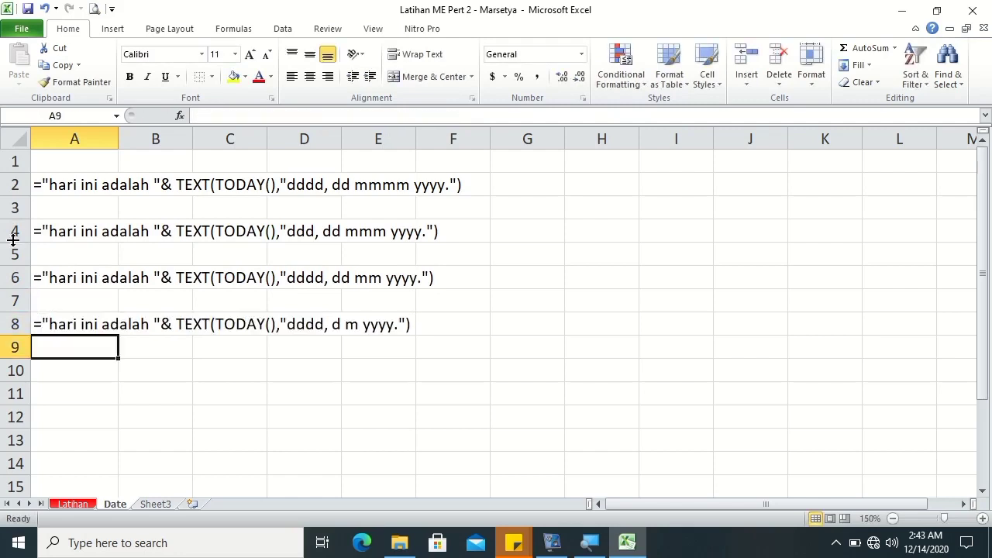
Step: Copy the formula texts in A2:A8 and paste them into G2:G8
left_click(37, 192)
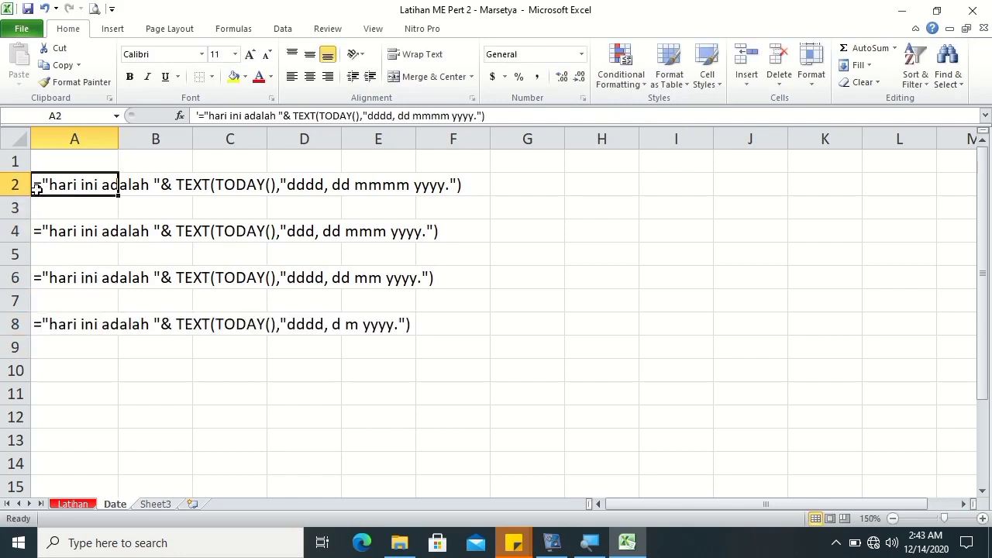
left_click(38, 321, "shift")
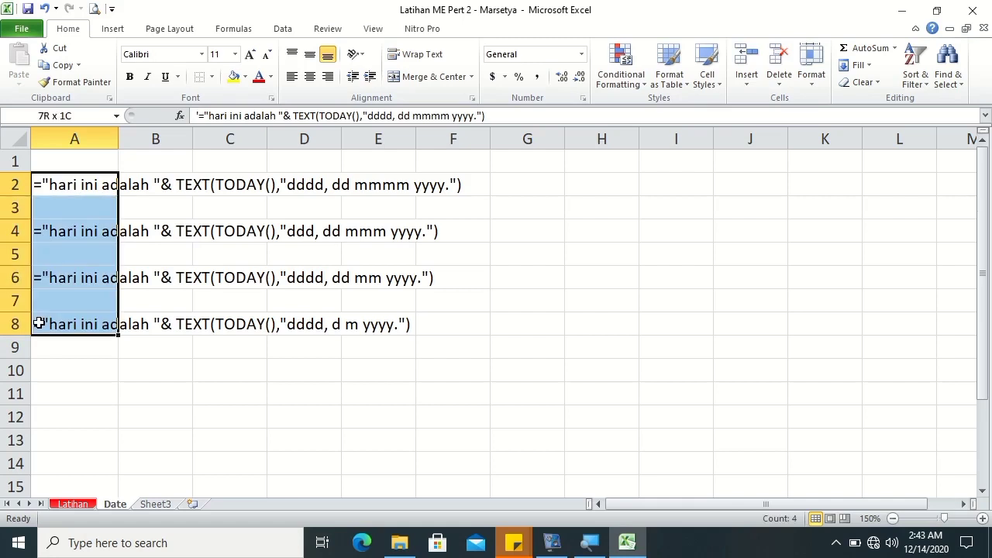
key("ctrl+c")
left_click(539, 179)
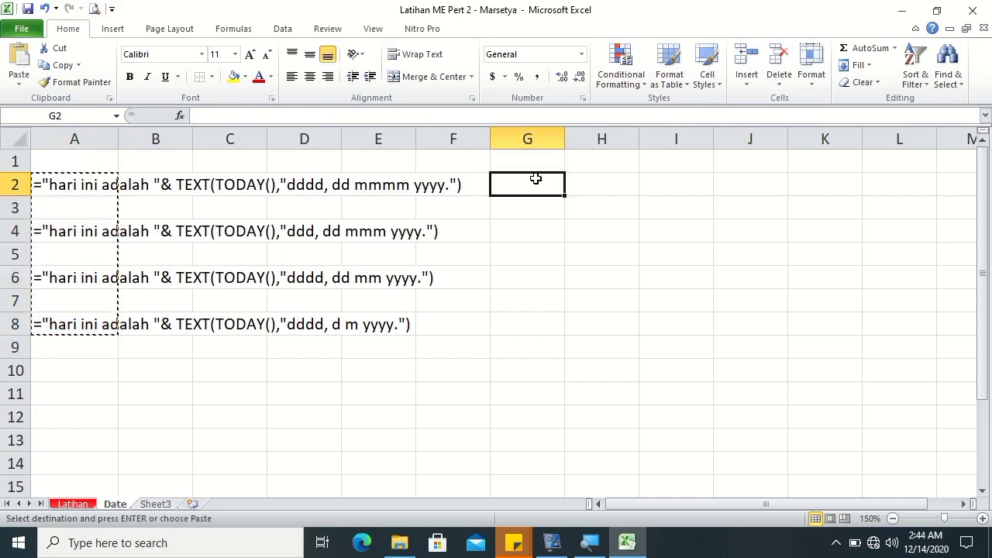
key("ctrl+v")
Step: Remove the leading apostrophe from G2 and G4 so they show their date sentences
double_click(500, 186)
type("'")
double_click(500, 186)
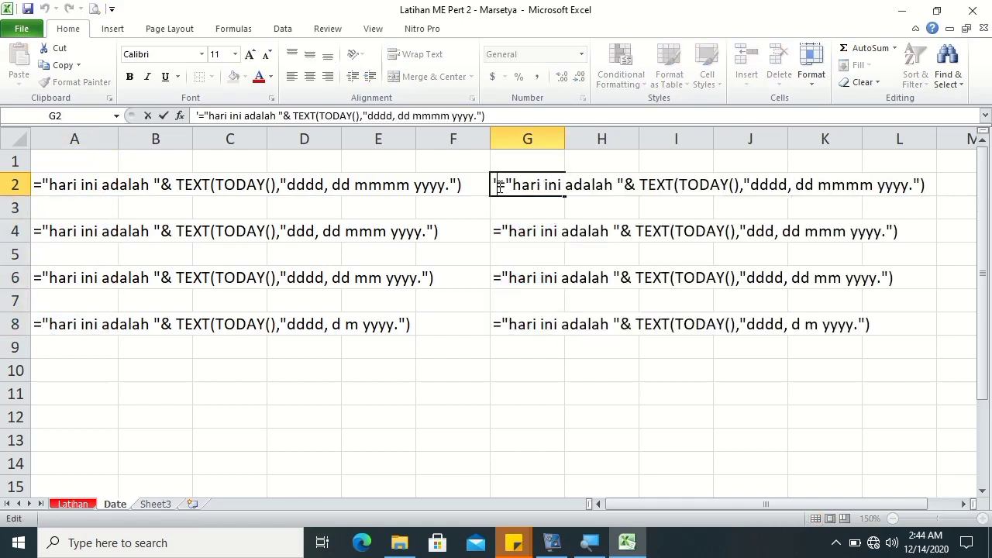
key("BackSpace")
key("Return")
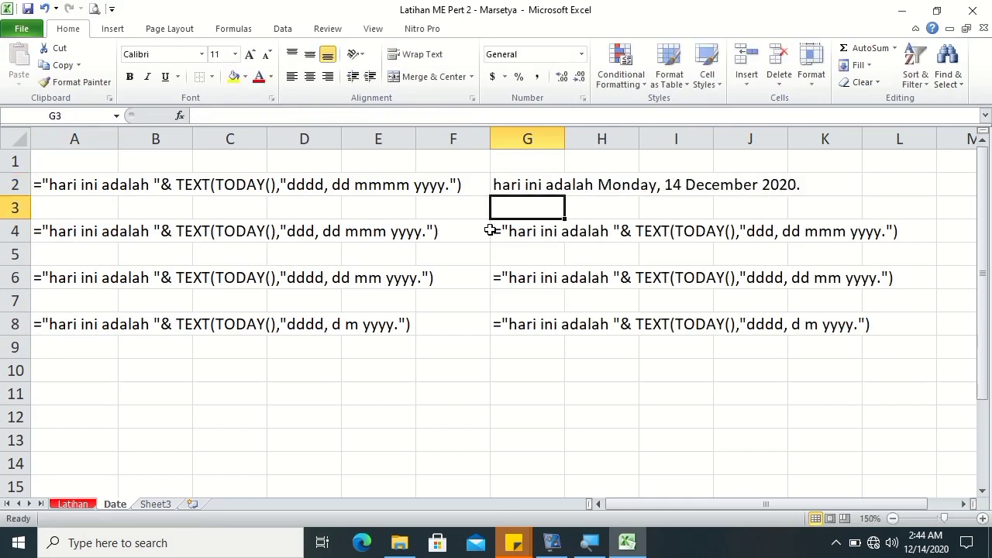
double_click(496, 231)
key("BackSpace")
key("Return")
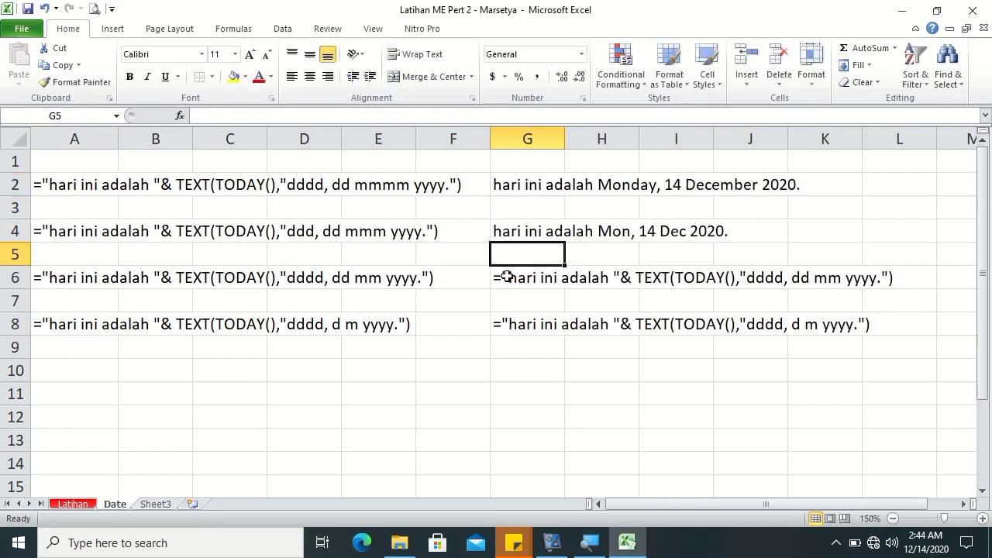
Step: Remove the leading apostrophe from G6 and G8 so they show live dates too
double_click(497, 278)
key("BackSpace")
key("Return")
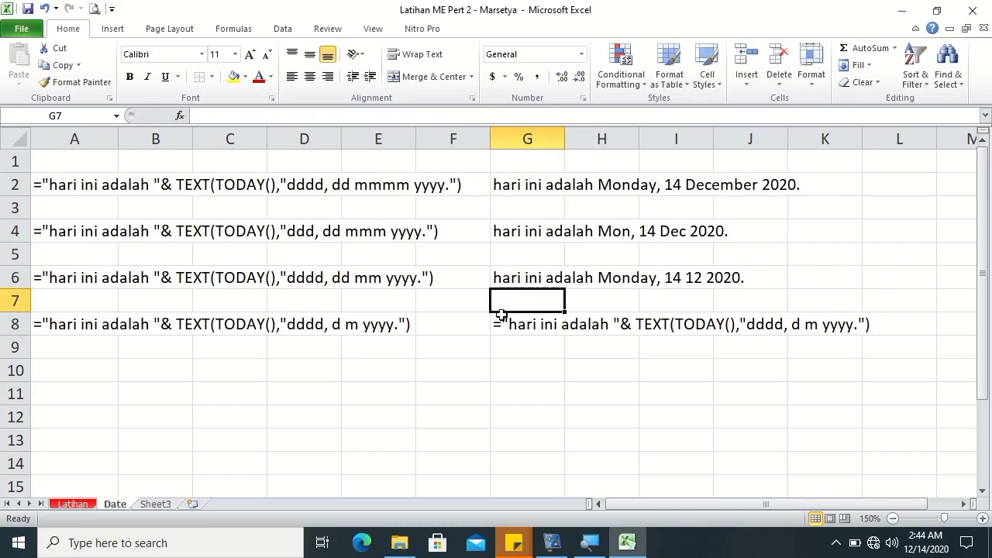
double_click(498, 324)
key("BackSpace")
key("Return")
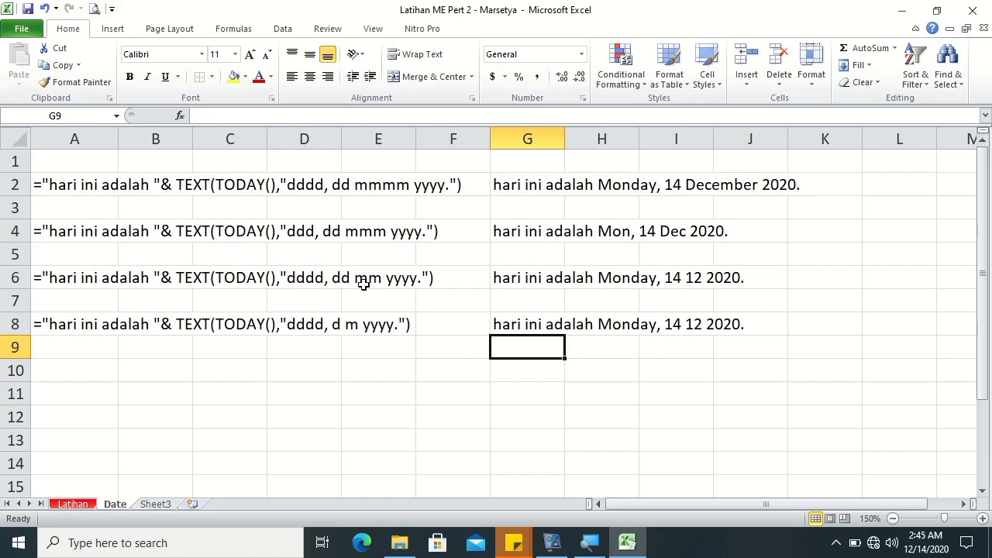
left_click(363, 237)
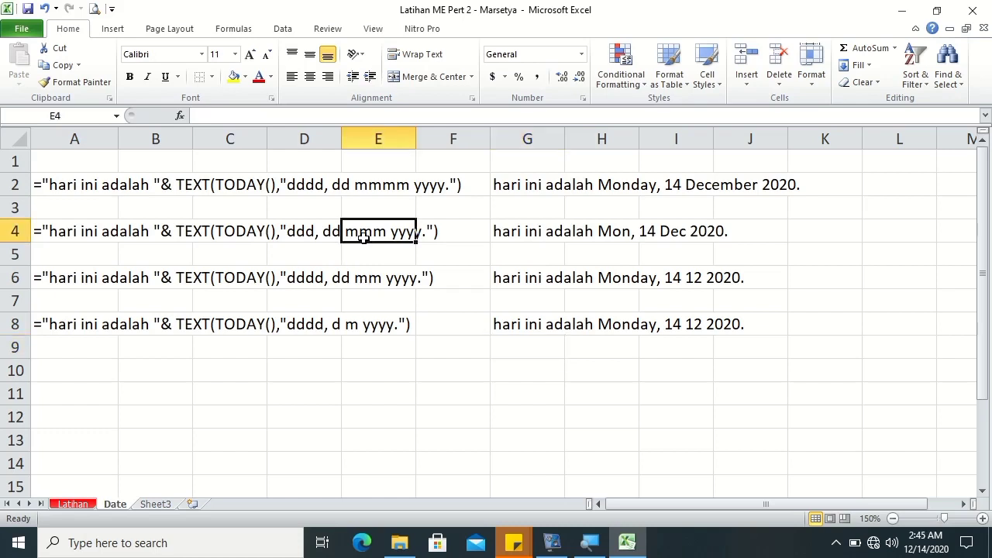
left_click(354, 257)
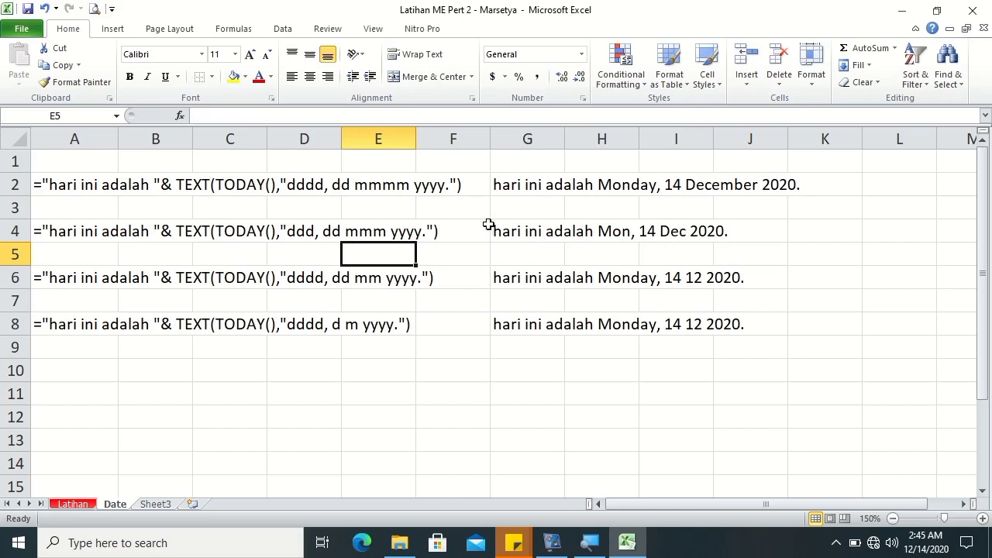
left_click(353, 189)
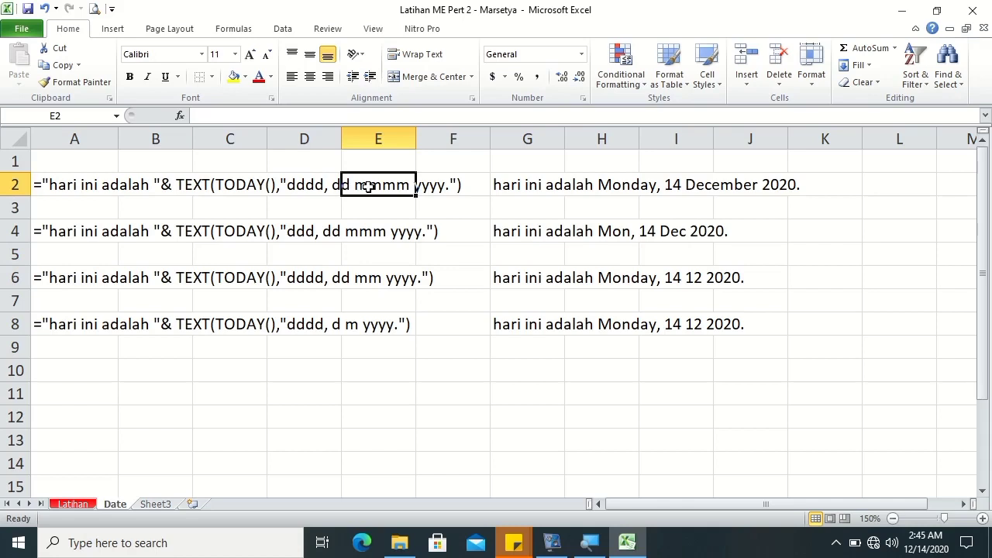
left_click(368, 207)
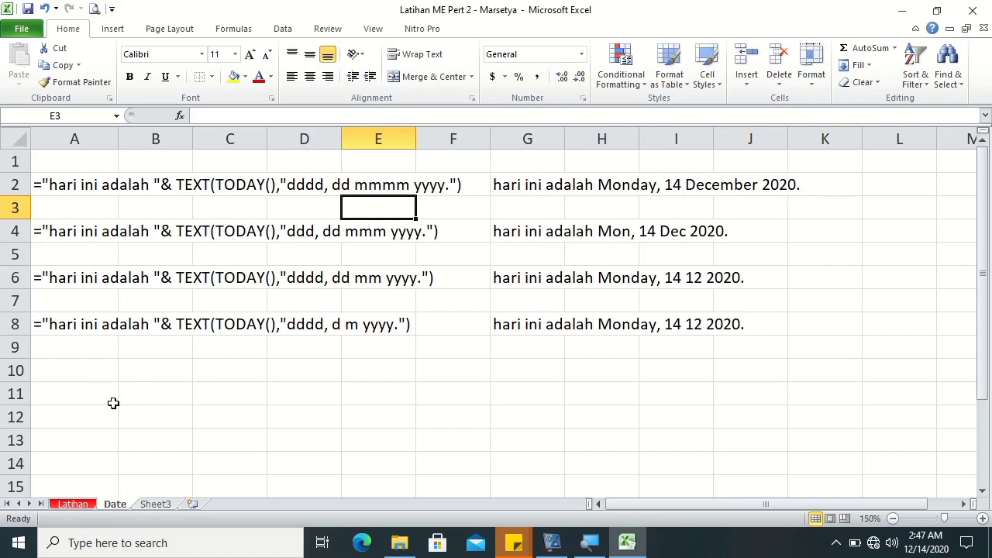
Step: Enter 14-05-19 into cell A13
left_click(68, 440)
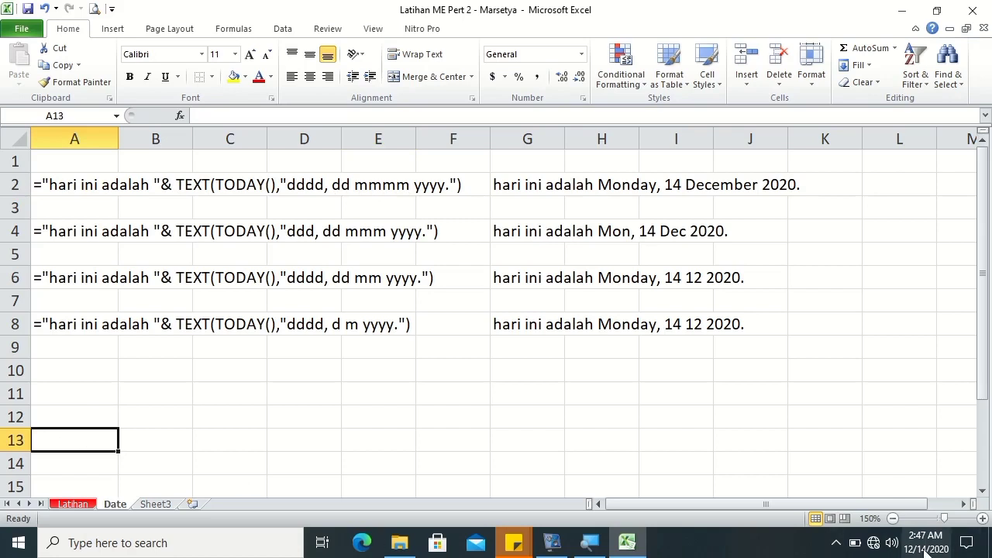
mouse_move(915, 549)
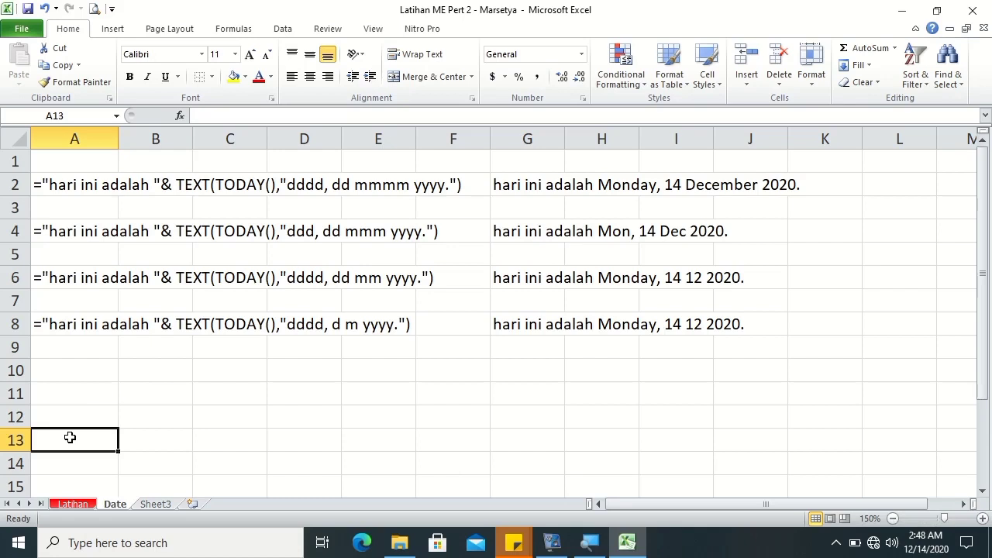
type("12")
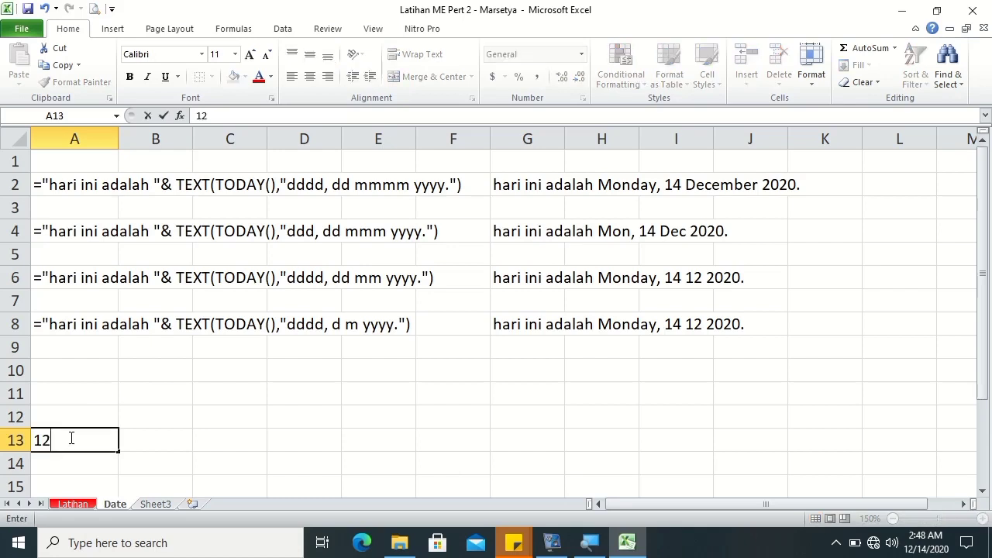
key("BackSpace")
type("4")
type("-")
type("1")
key("BackSpace")
type("05-19")
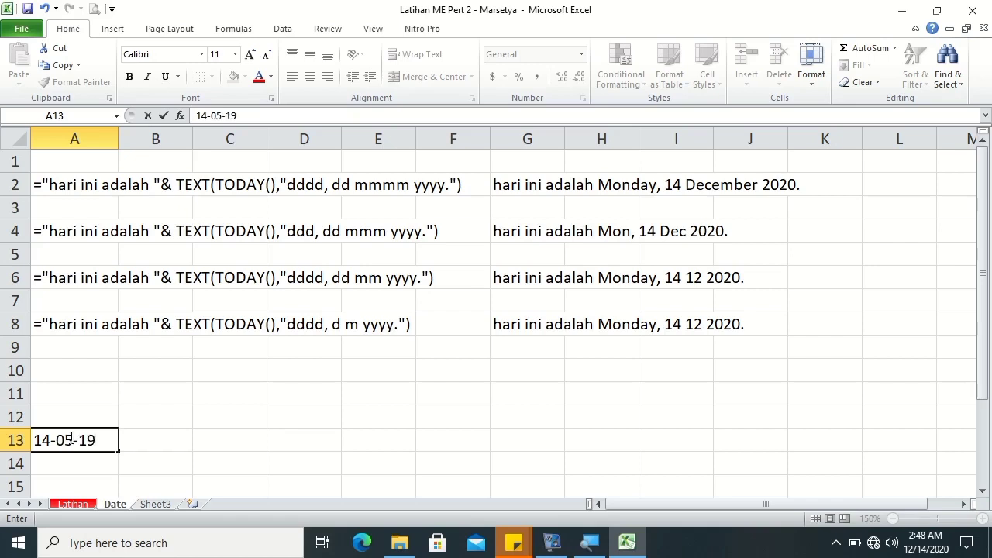
key("Return")
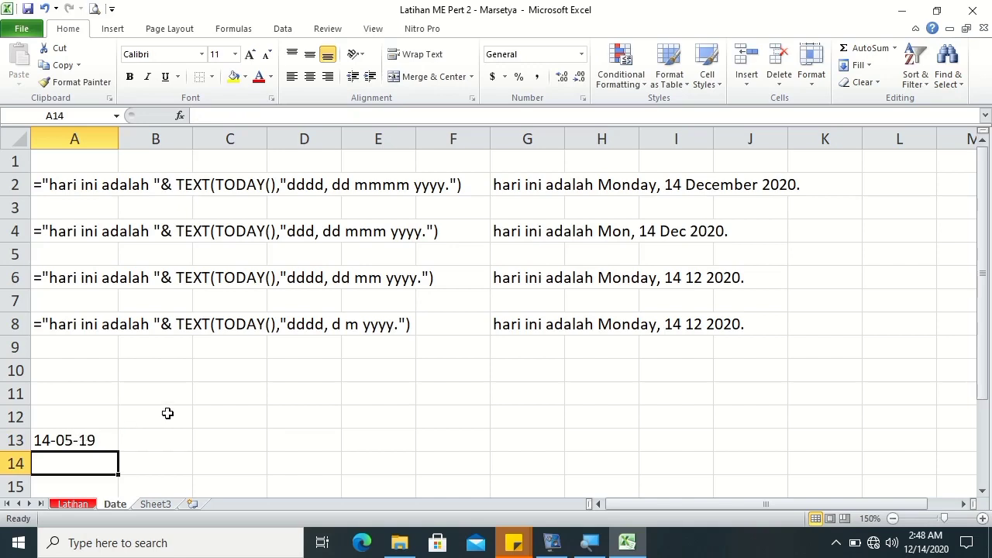
Step: Change A13's entry to 14/05/19 with slash separators
key("Up")
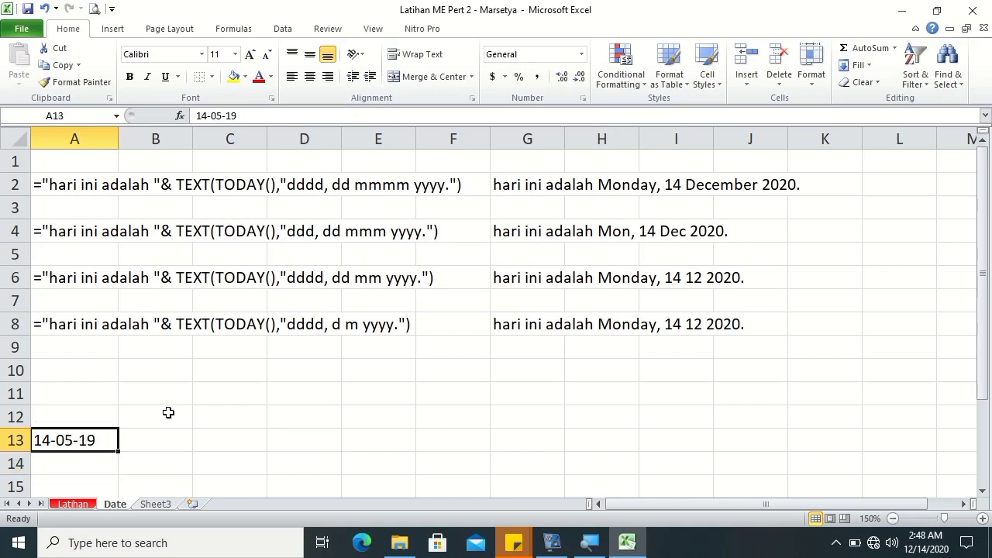
double_click(67, 440)
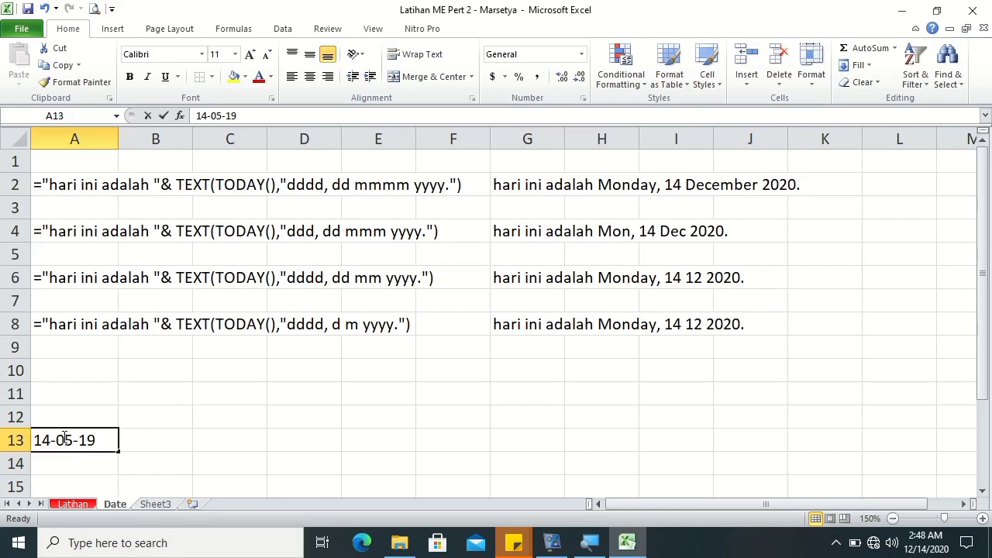
key("Left")
key("BackSpace")
type("/")
key("Right")
key("Right")
key("Right")
key("BackSpace")
type("/")
key("Return")
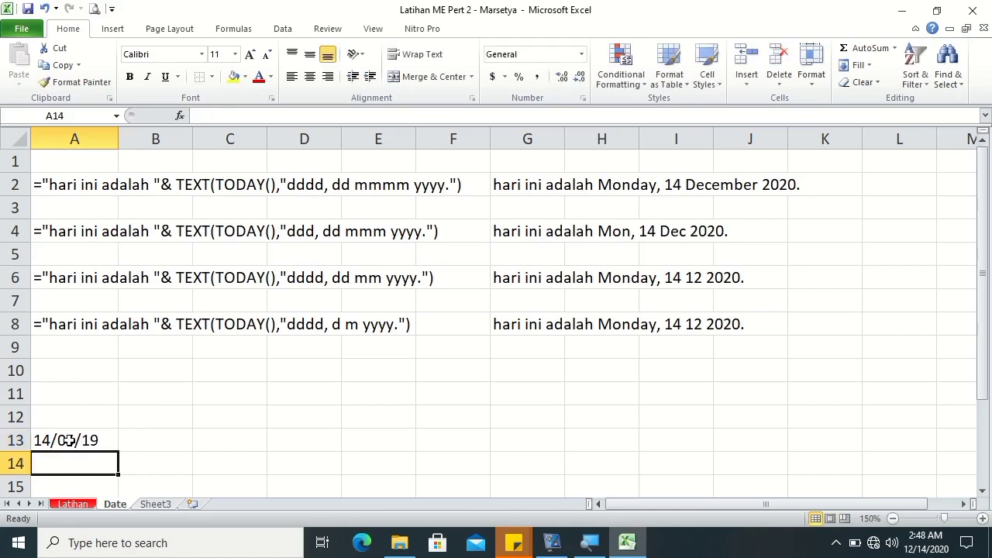
Step: Re-edit A13 to 05/14/19 so Excel stores the date 5/14/2019
left_click(89, 436)
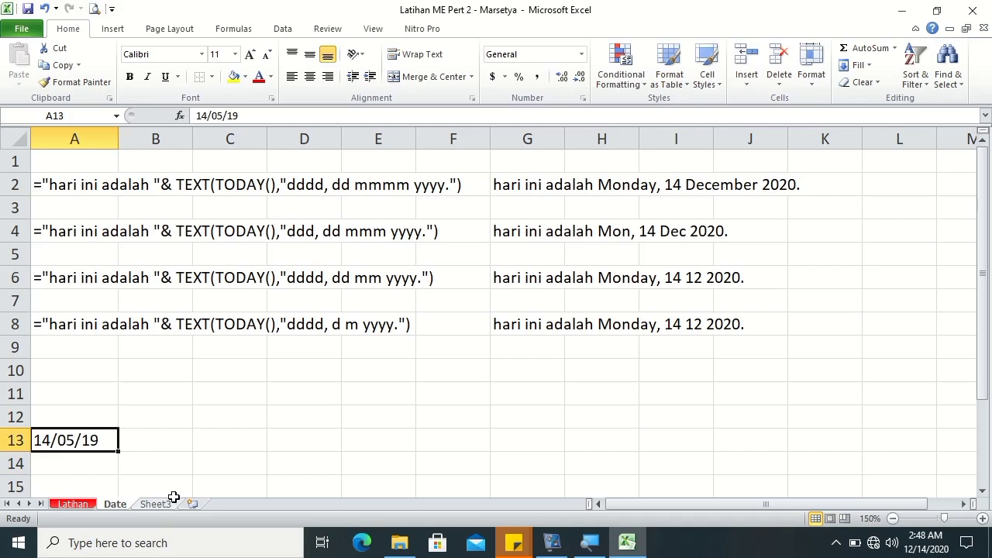
double_click(47, 441)
key("Right")
key("BackSpace")
type("2")
key("Right")
key("Left")
key("BackSpace")
key("BackSpace")
type("05")
key("Right")
key("Right")
key("Right")
key("BackSpace")
key("BackSpace")
type("12")
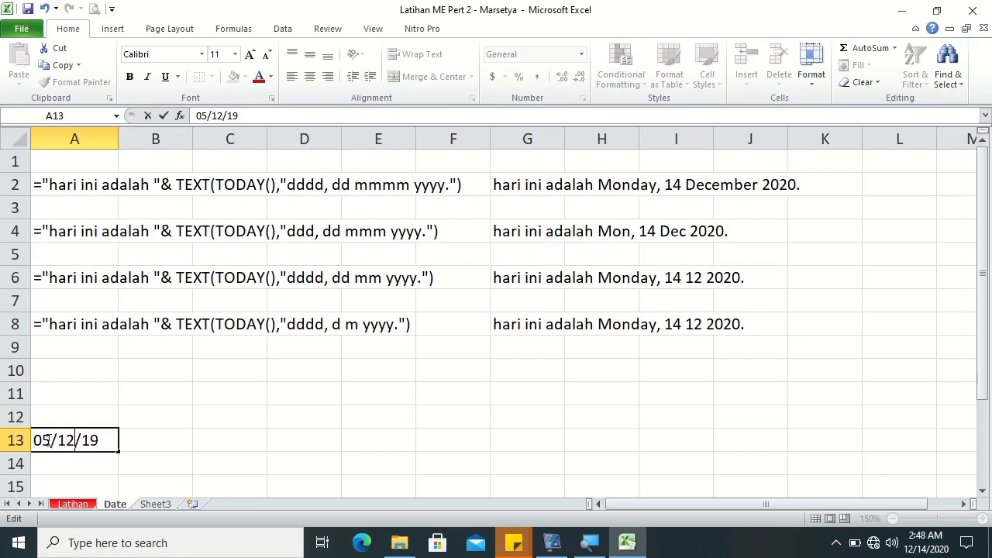
key("BackSpace")
type("4")
key("Return")
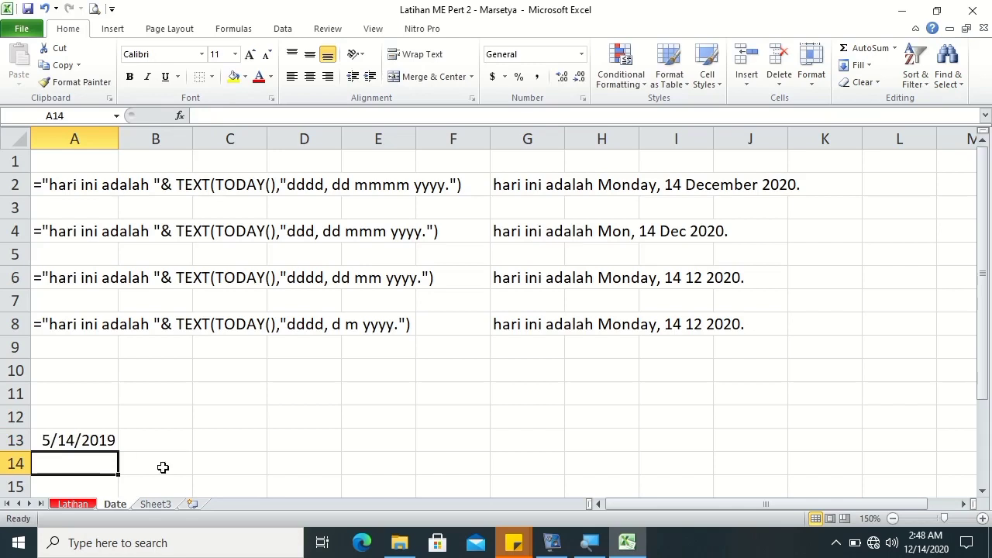
Step: Enter 10-15-19, 11-21-19 and 12-25-19 into A14, A15 and A16
type("10")
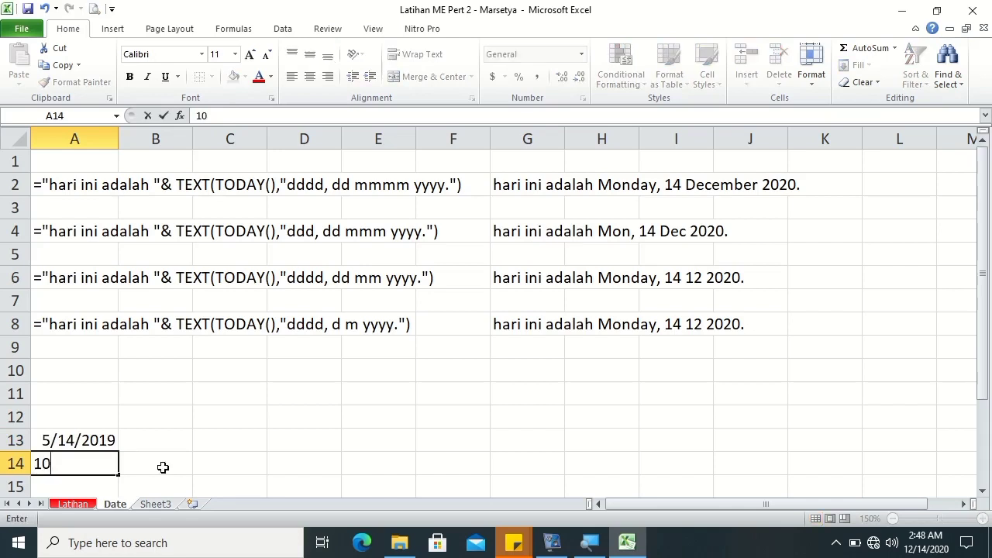
type("-")
type("15-19")
key("Return")
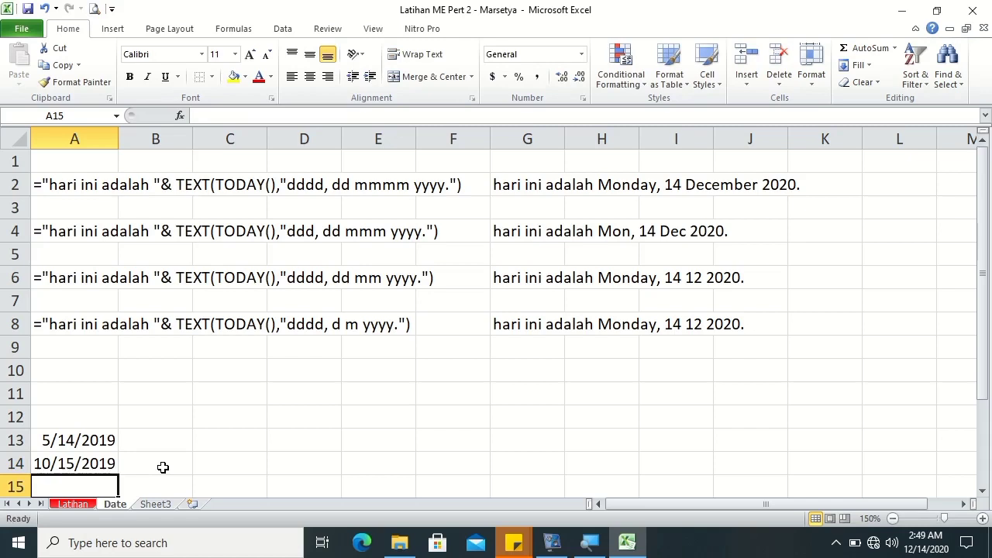
type("11-21-19")
key("Return")
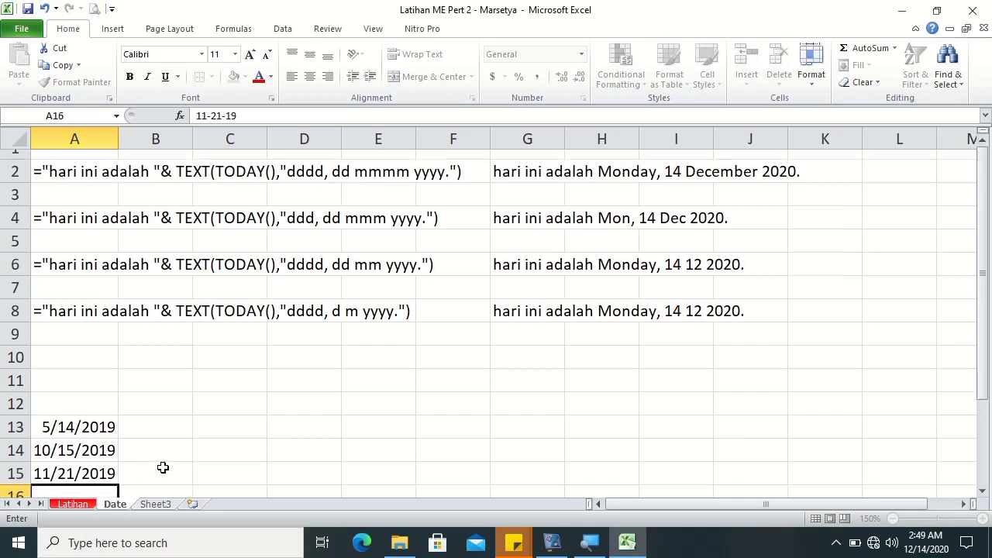
type("12-25-19")
key("Return")
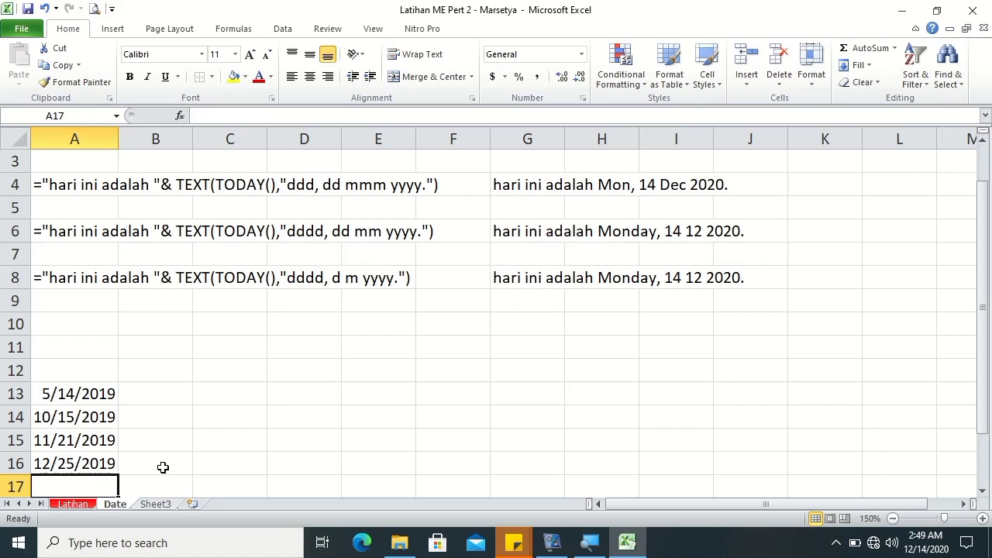
Step: Copy the dates in A13:A16 to C13:C16 and widen column C to fit
left_click_drag(82, 394, 87, 465)
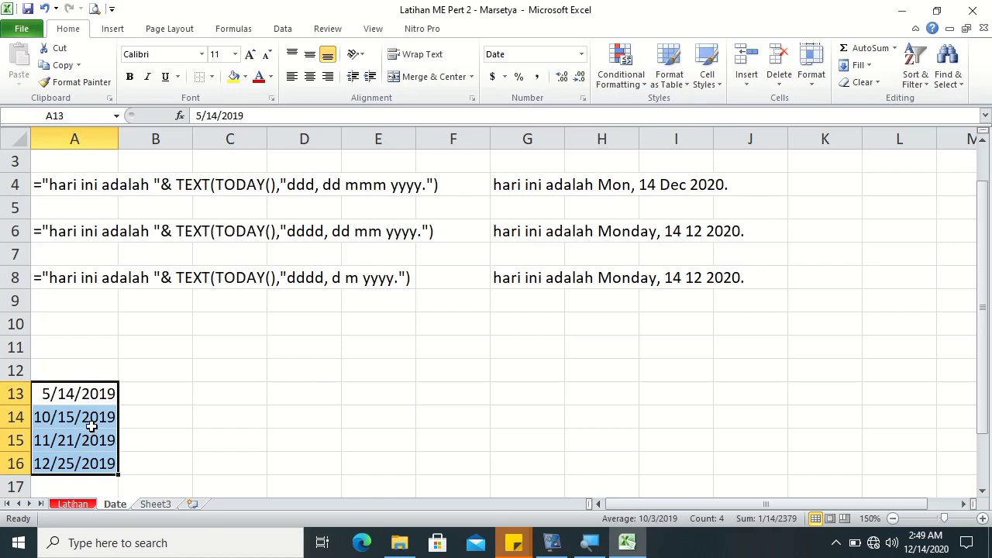
key("ctrl+c")
left_click(232, 399)
key("ctrl+v")
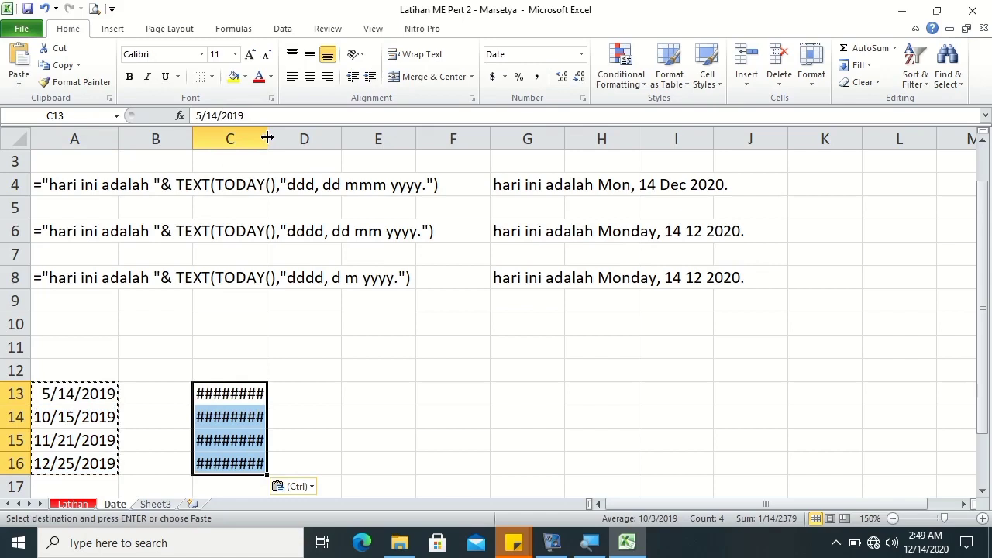
double_click(266, 137)
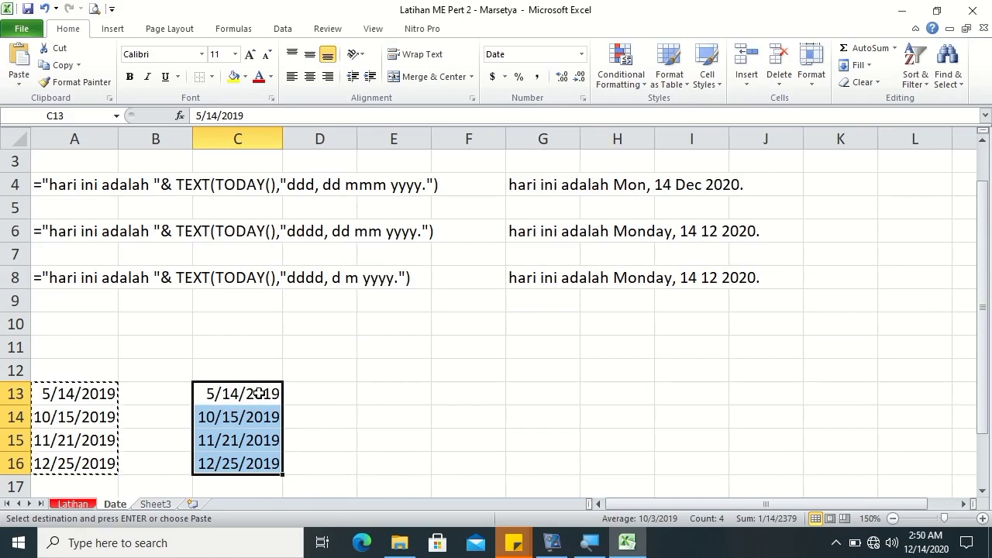
Step: Apply the custom number format dd mmm yyyy to the dates in C13:C16
right_click(260, 396)
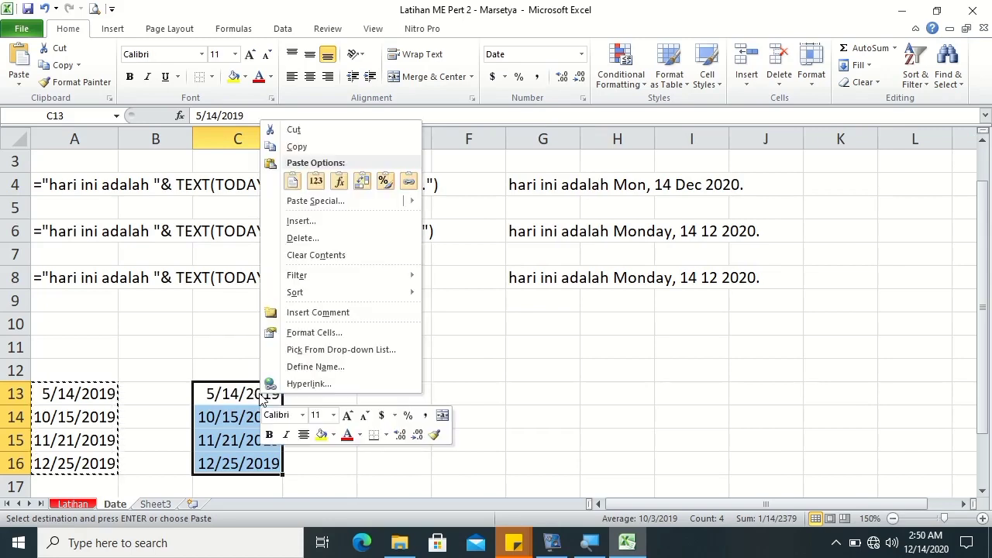
left_click(296, 332)
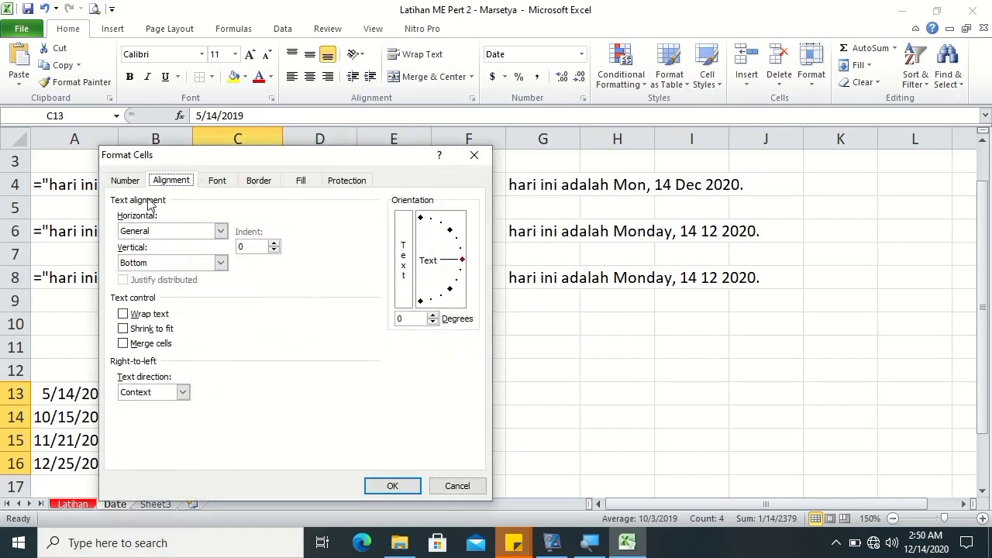
left_click(124, 180)
left_click(145, 326)
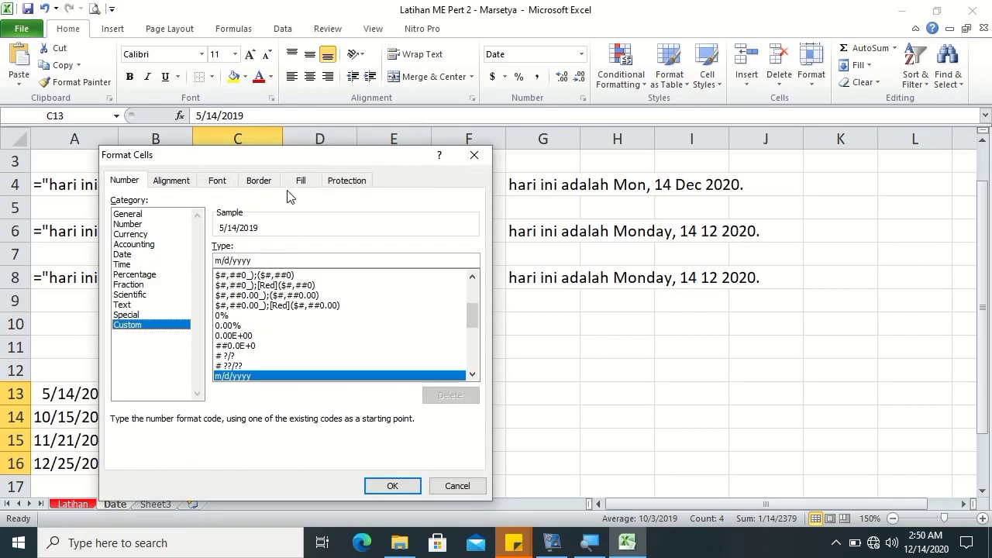
left_click_drag(280, 163, 565, 130)
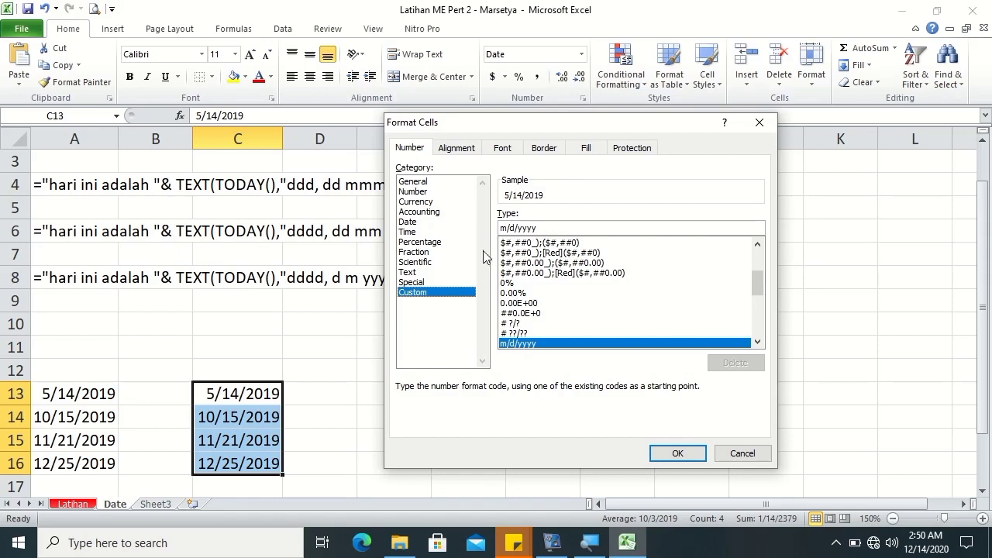
left_click_drag(552, 227, 501, 228)
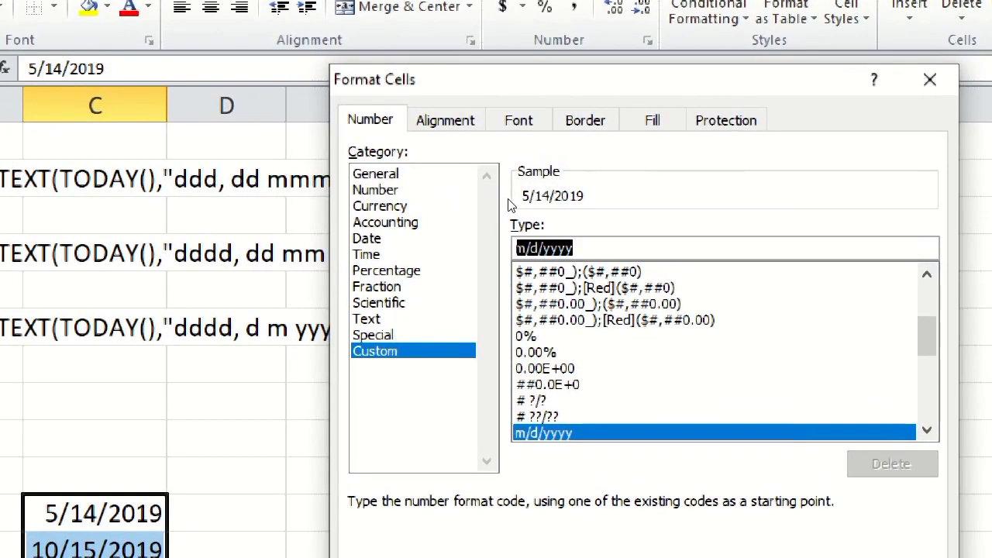
key("BackSpace")
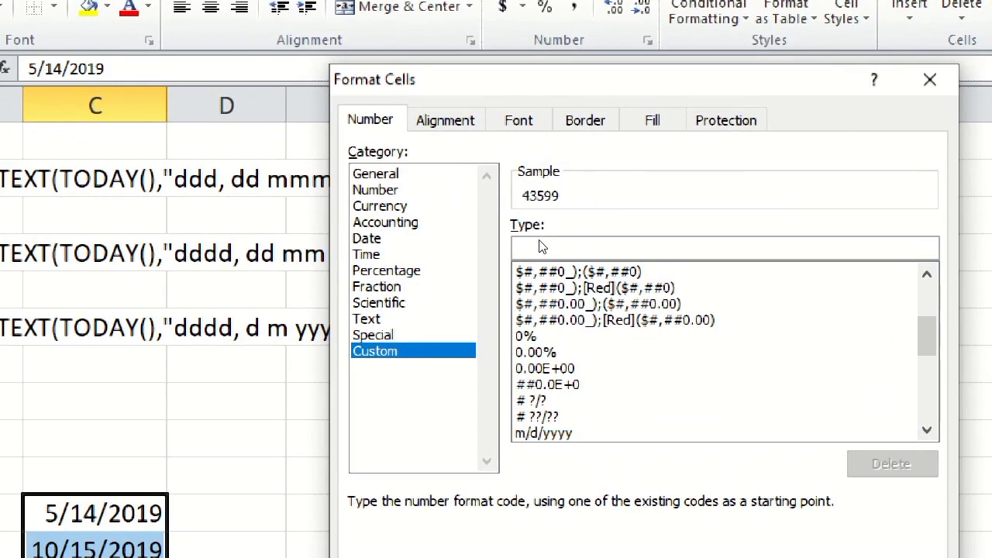
type("dd ")
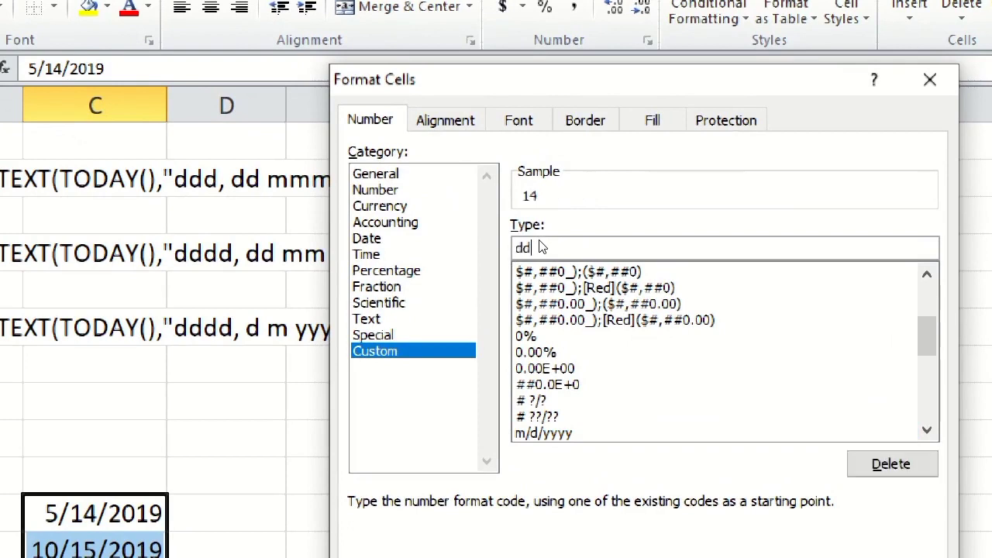
type("mmm ")
type("yyyy")
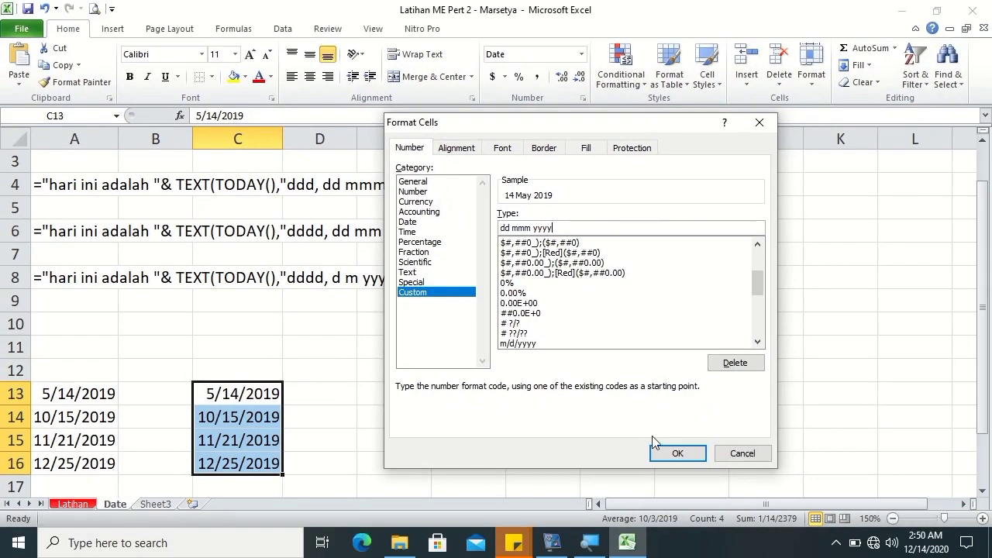
left_click(663, 453)
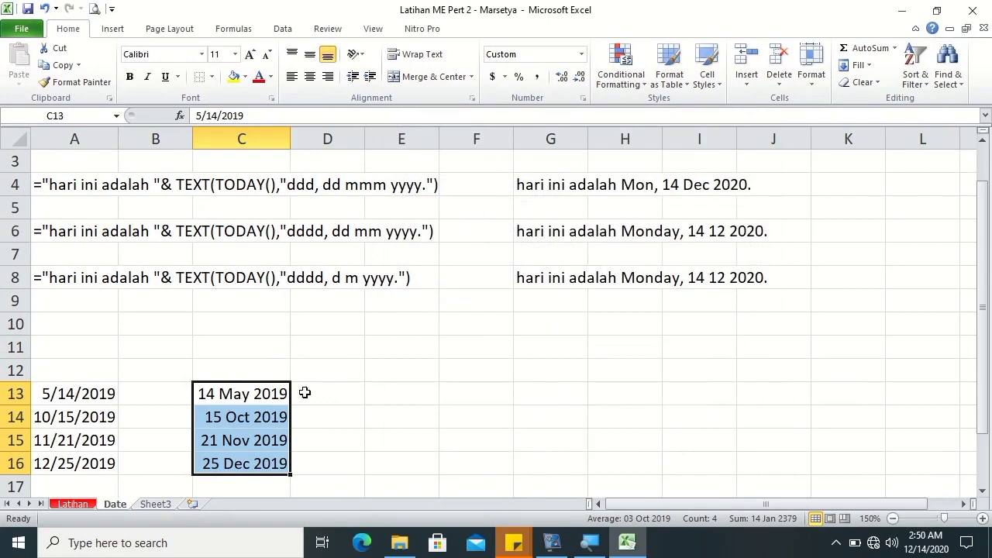
Step: Type the label dd mmm yyyy in cell C12
left_click(278, 373)
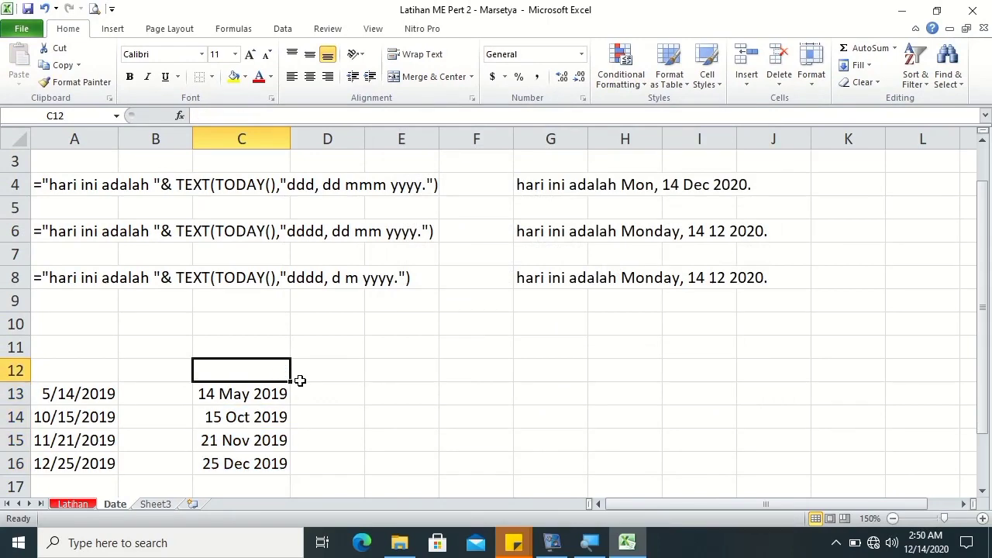
type("dd")
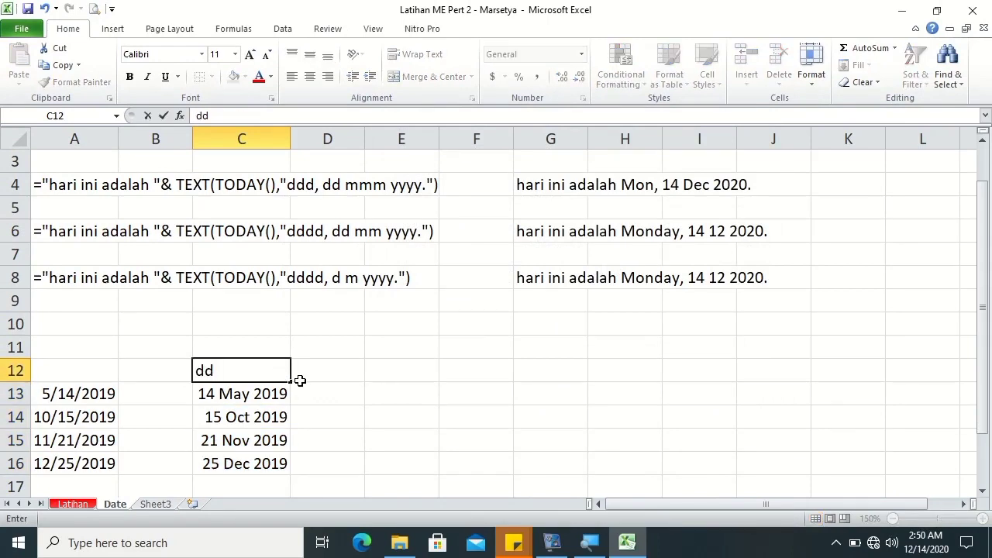
type(" mmm")
type(" yyyy")
key("Return")
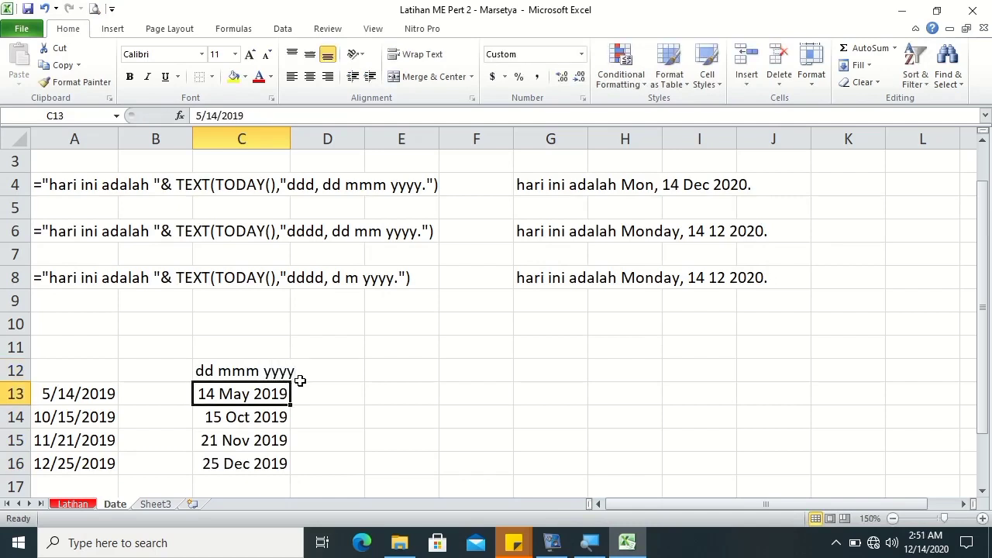
key("Up")
key("Down")
Step: Copy the A13:A16 dates into E13:E16 and widen column E to fit them
left_click_drag(89, 395, 103, 458)
key("ctrl+c")
left_click(385, 387)
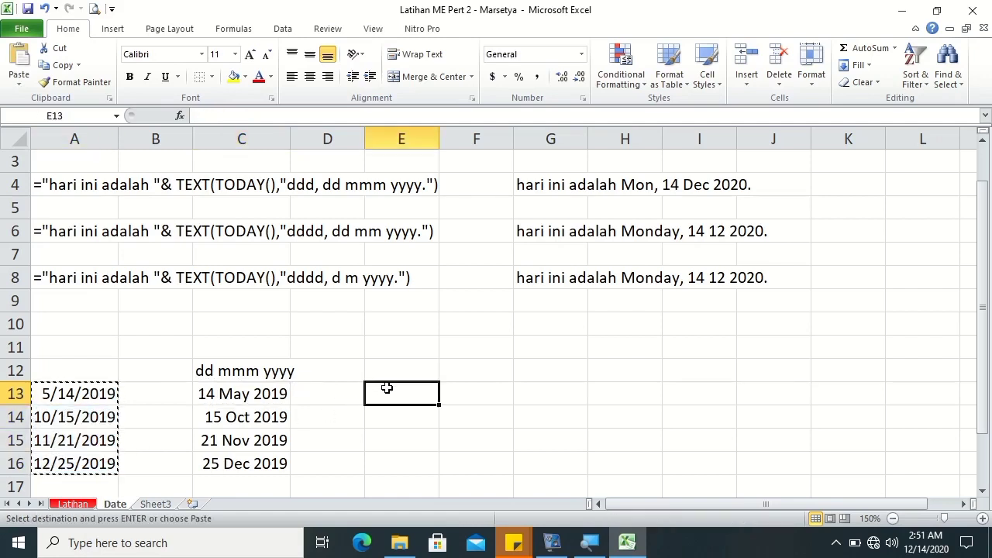
key("ctrl+v")
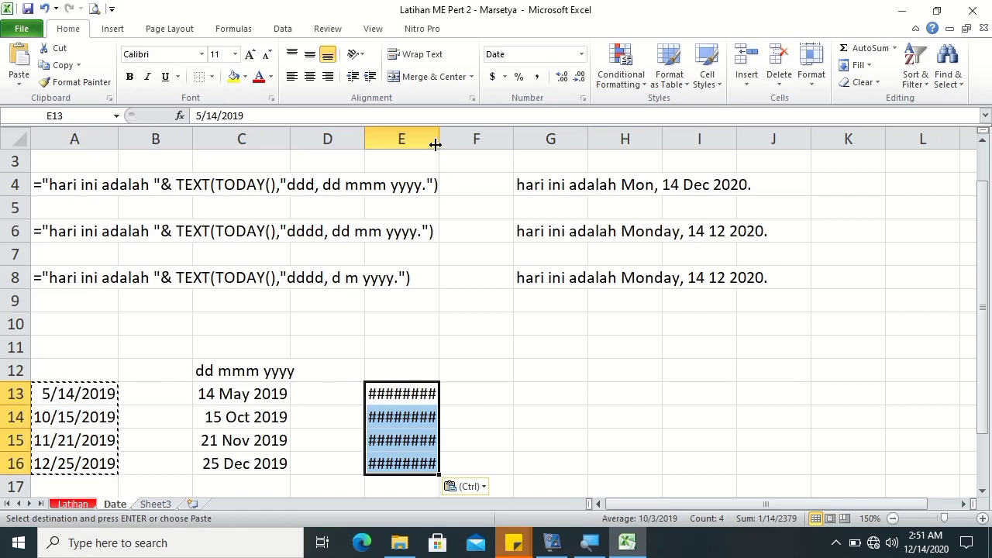
double_click(438, 139)
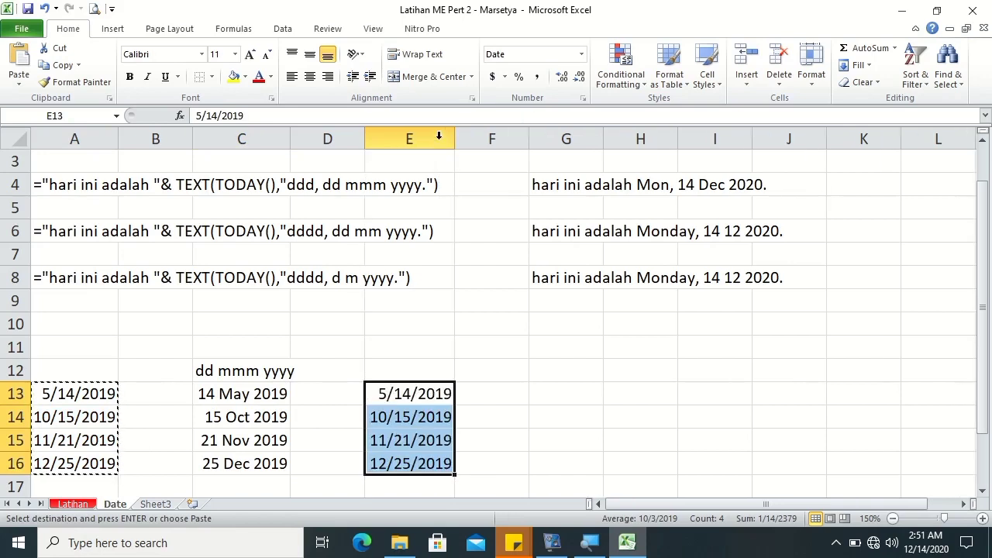
Step: Apply the custom format dd mmmm yyyy to E13:E16 and label E12 'dd mmmm yyyy'
right_click(398, 397)
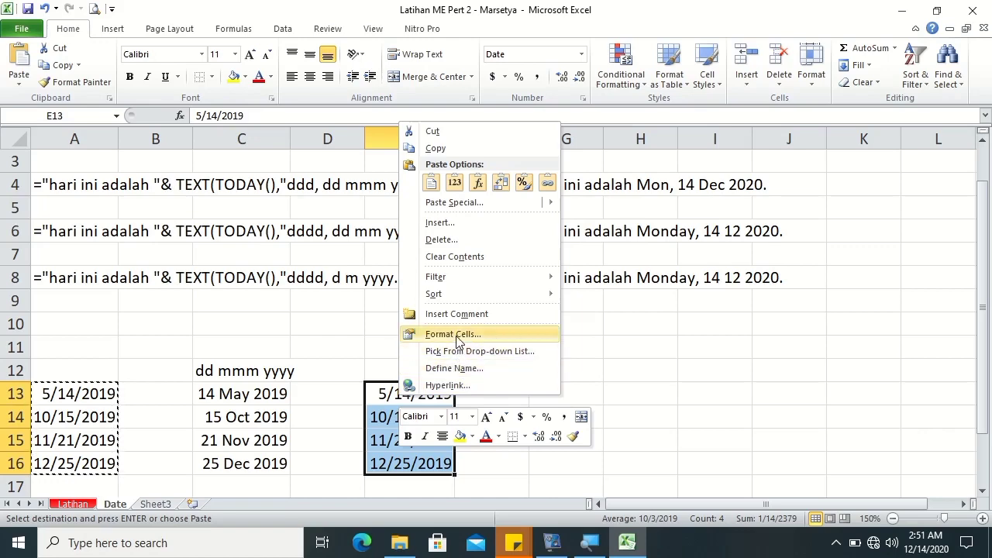
left_click(458, 338)
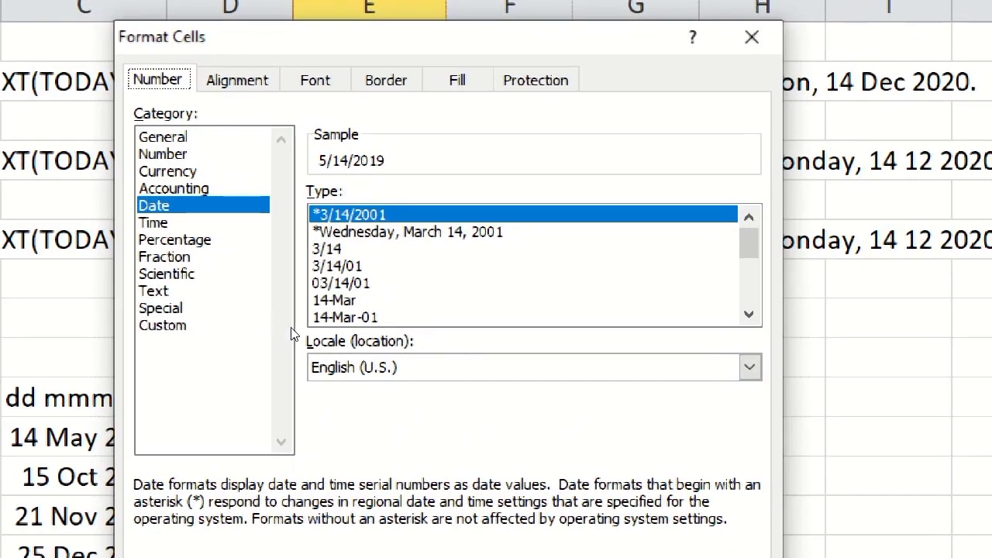
left_click(263, 326)
key("Tab")
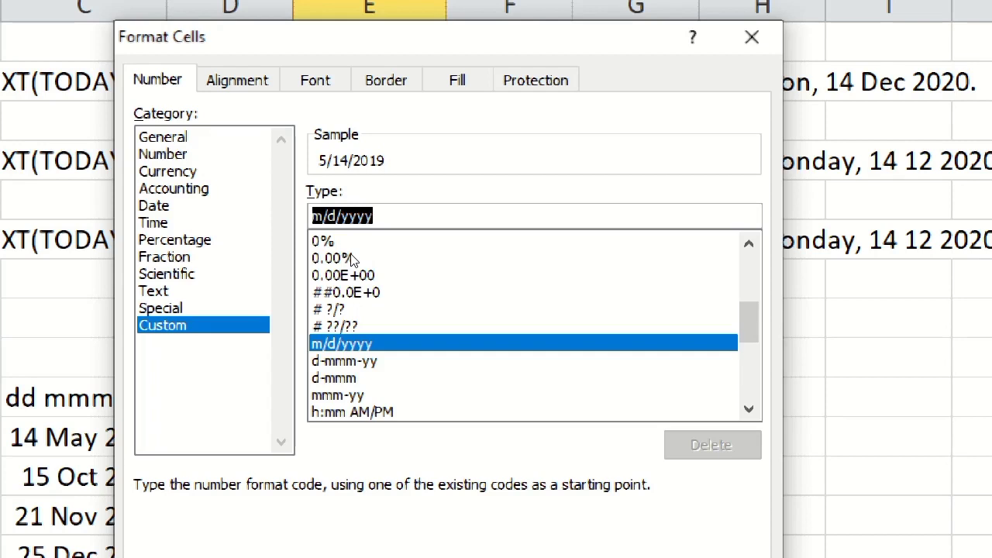
type("dd ")
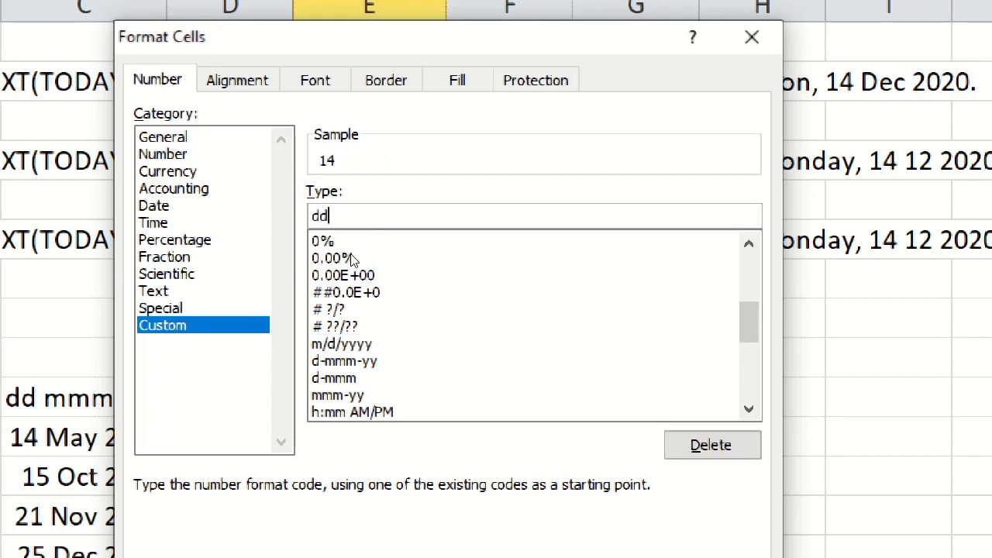
type("mmm")
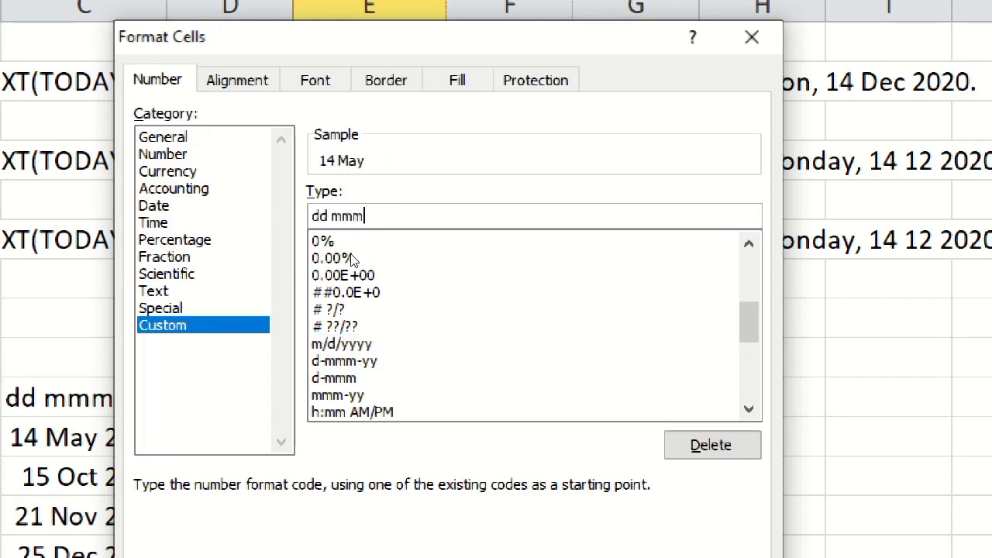
type("m yyyy")
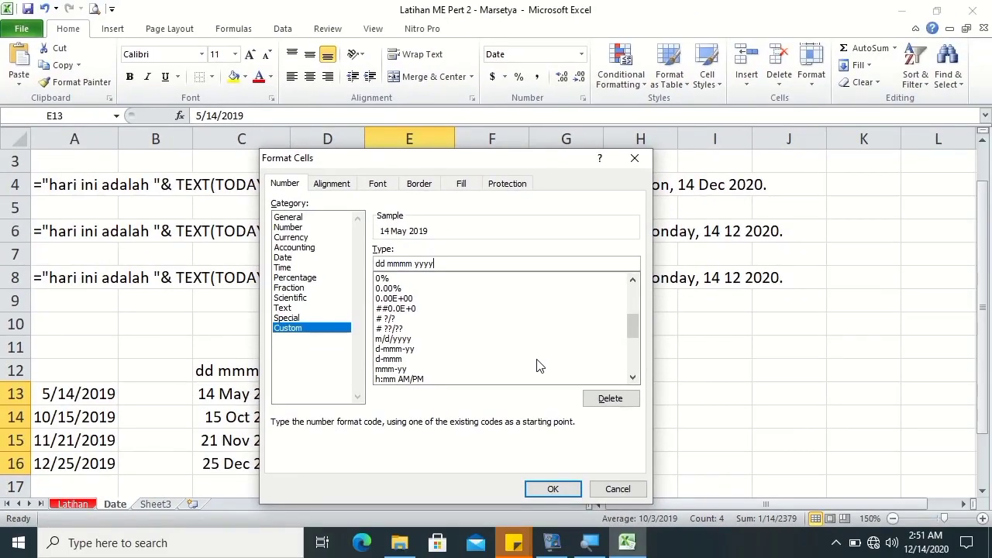
left_click(551, 489)
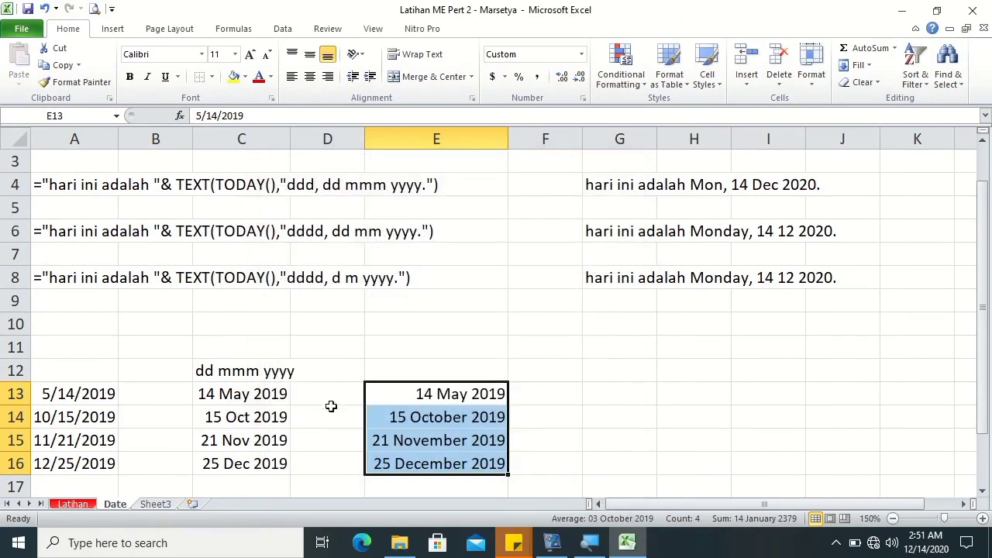
left_click(417, 366)
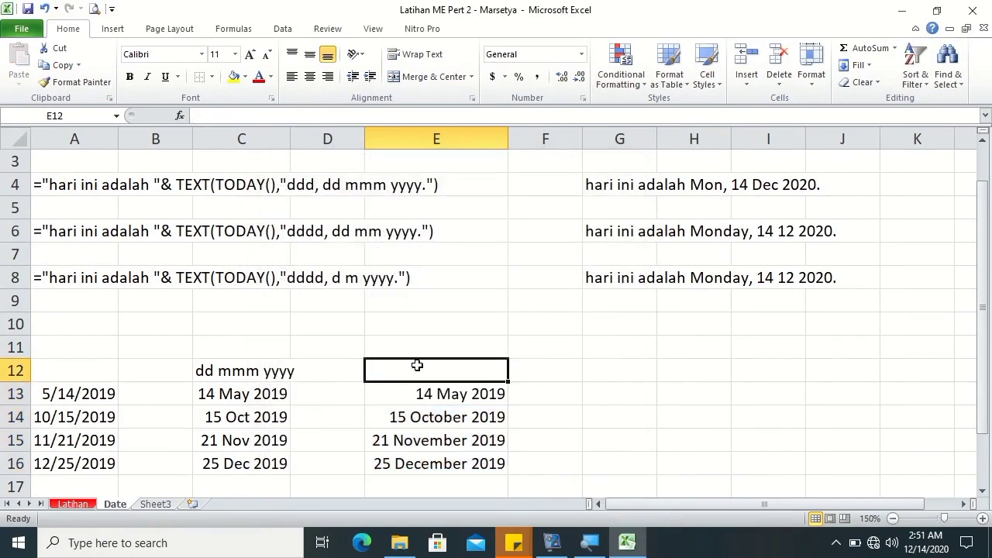
type("dd mmmm yyyy")
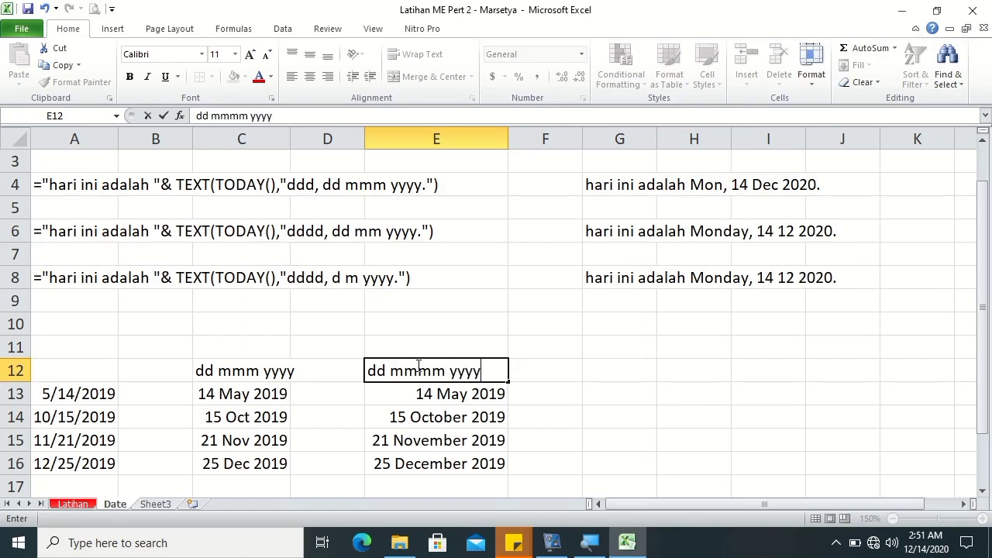
key("Return")
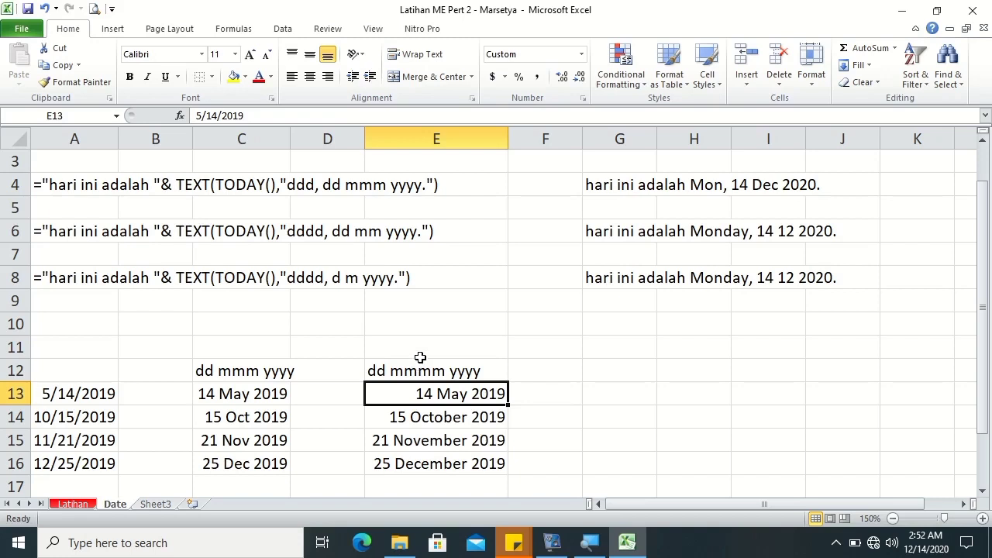
Step: Copy the A13:A16 dates into G13:G16
left_click_drag(95, 394, 95, 463)
key("ctrl+c")
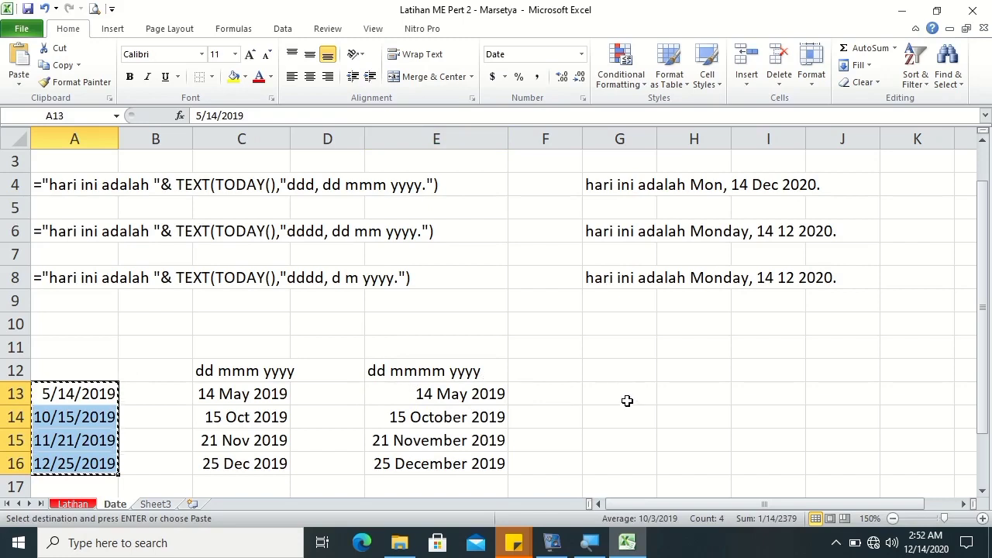
left_click(627, 401)
key("ctrl+v")
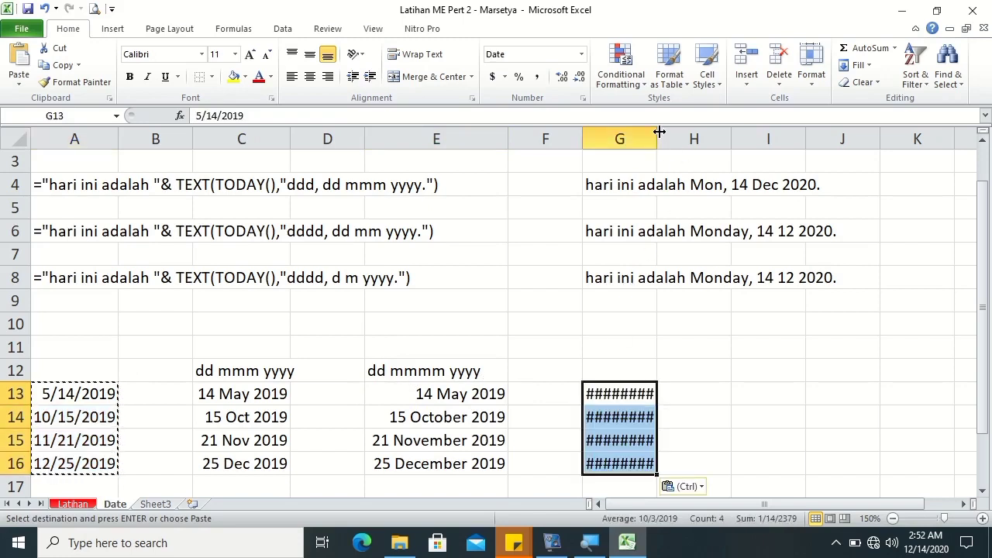
Step: AutoFit column G's width to the pasted dates
double_click(657, 132)
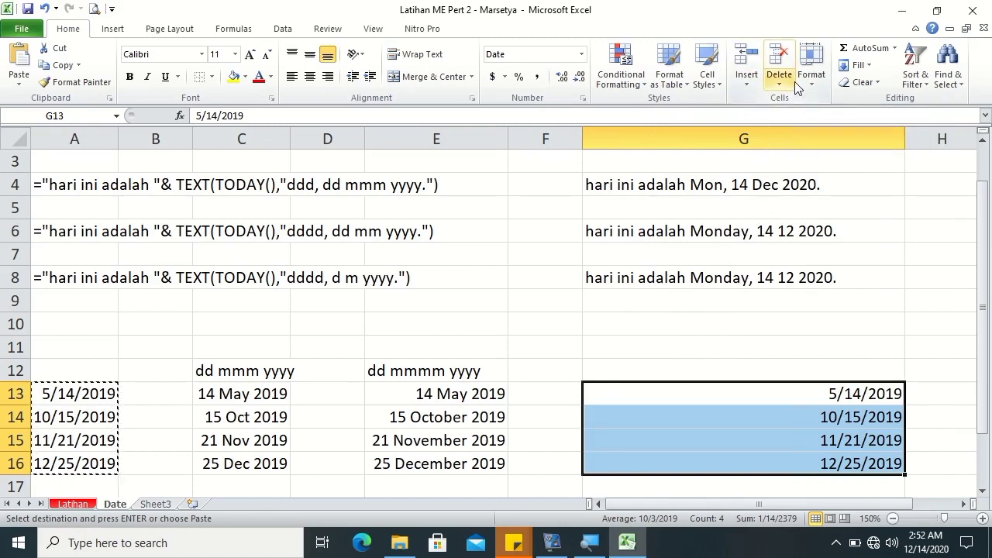
key("ctrl+z")
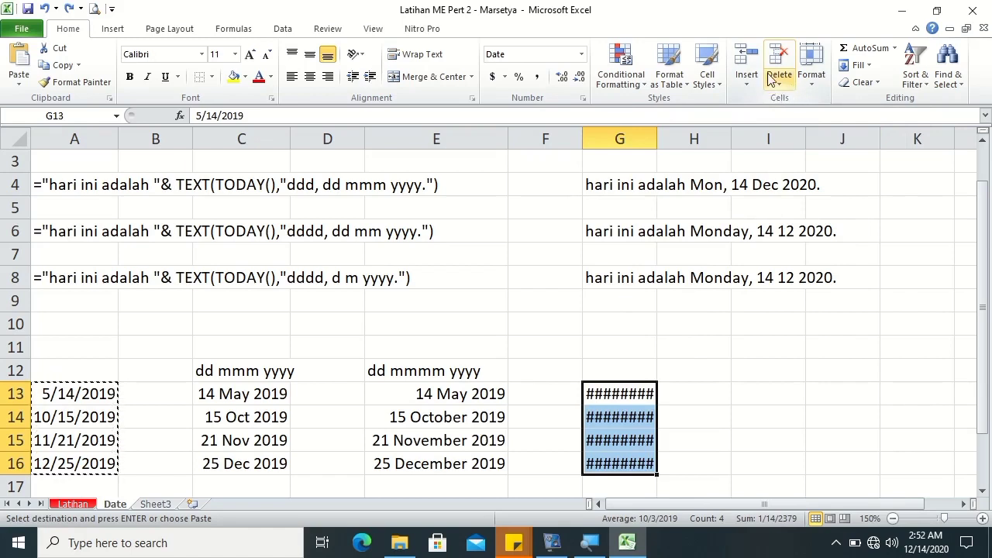
left_click(812, 86)
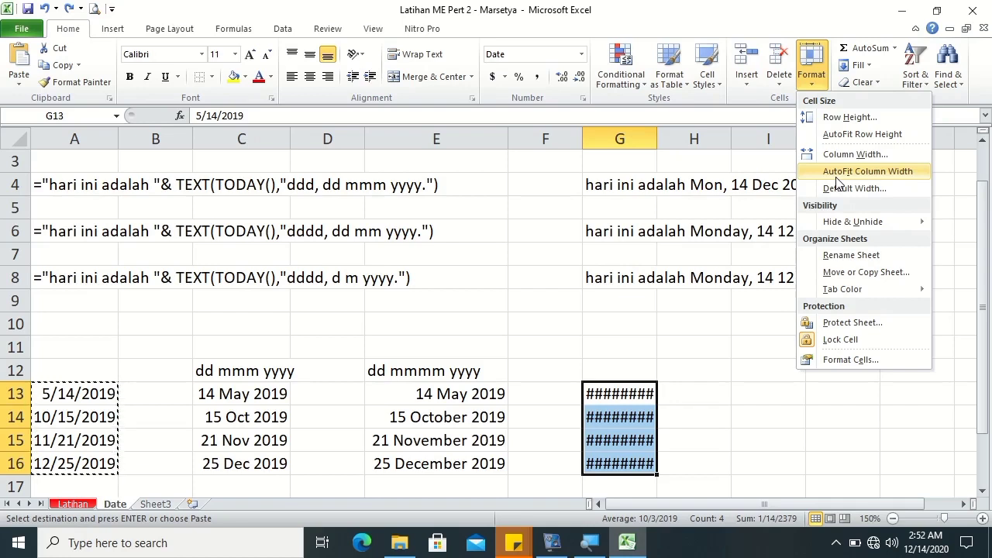
left_click(836, 178)
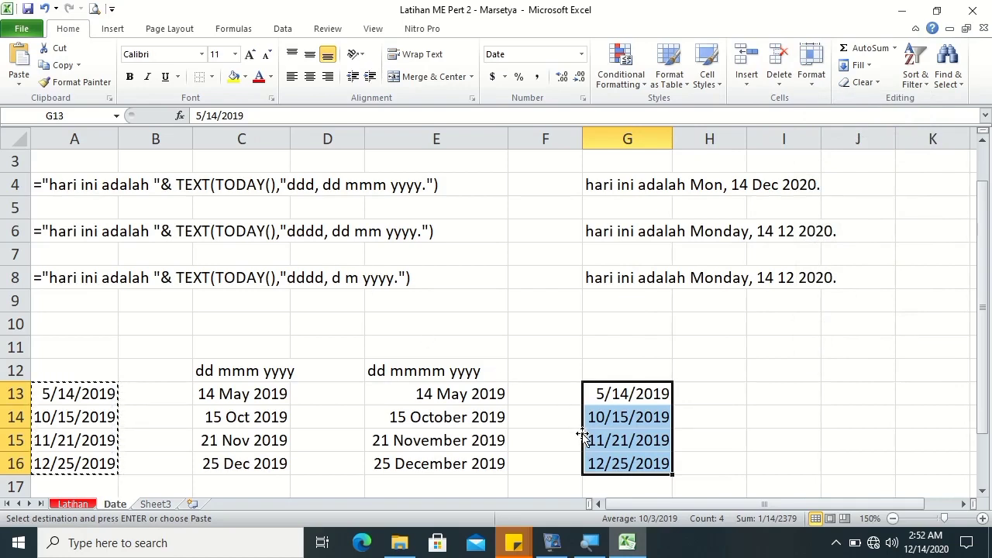
Step: Apply the custom format dd-mm-yy to G13:G16 and enter the label 'dd-mm-yy' in G12
right_click(620, 433)
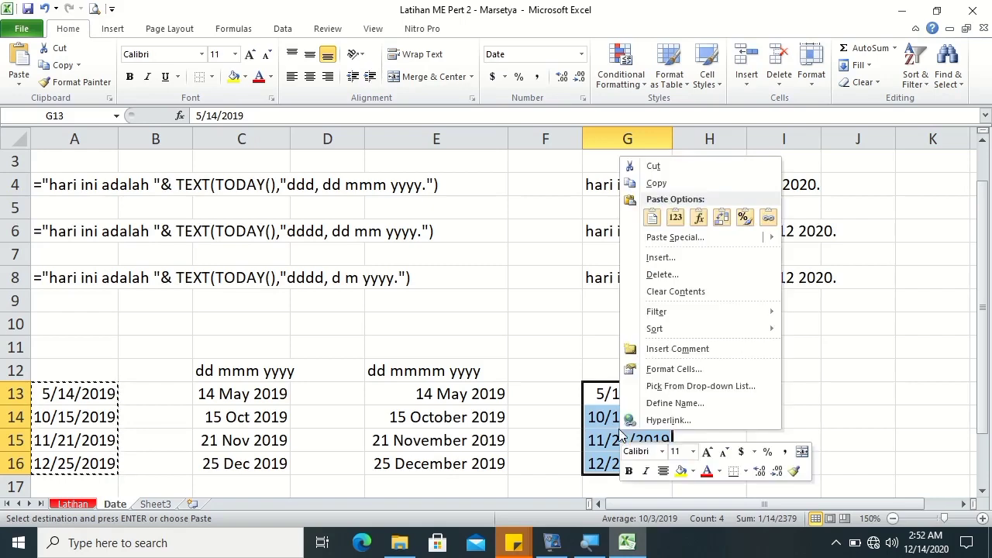
left_click(663, 371)
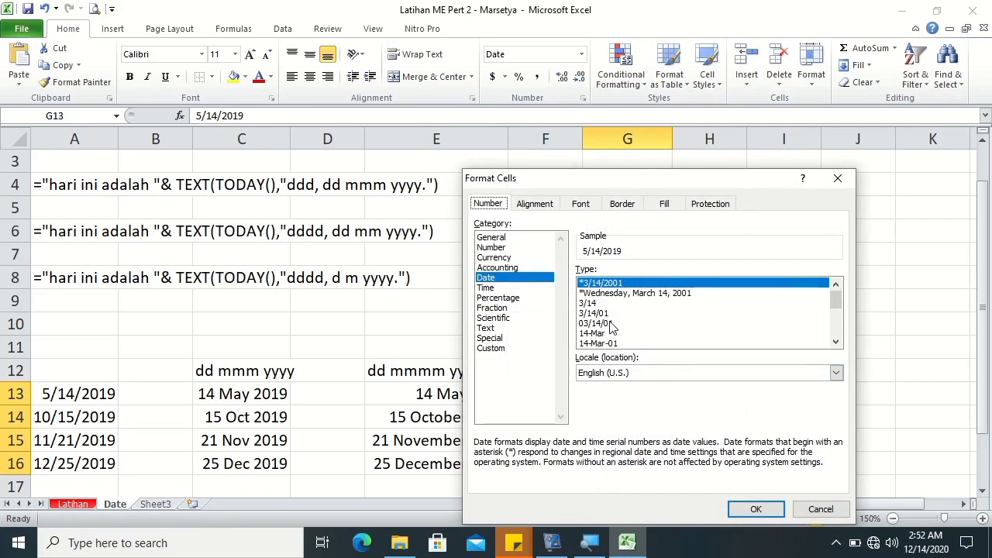
left_click(490, 349)
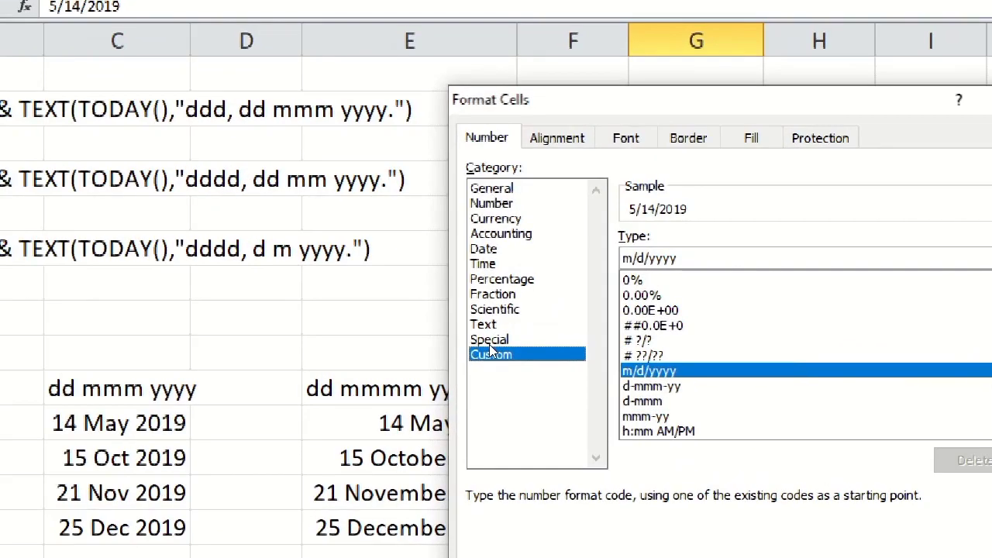
key("Tab")
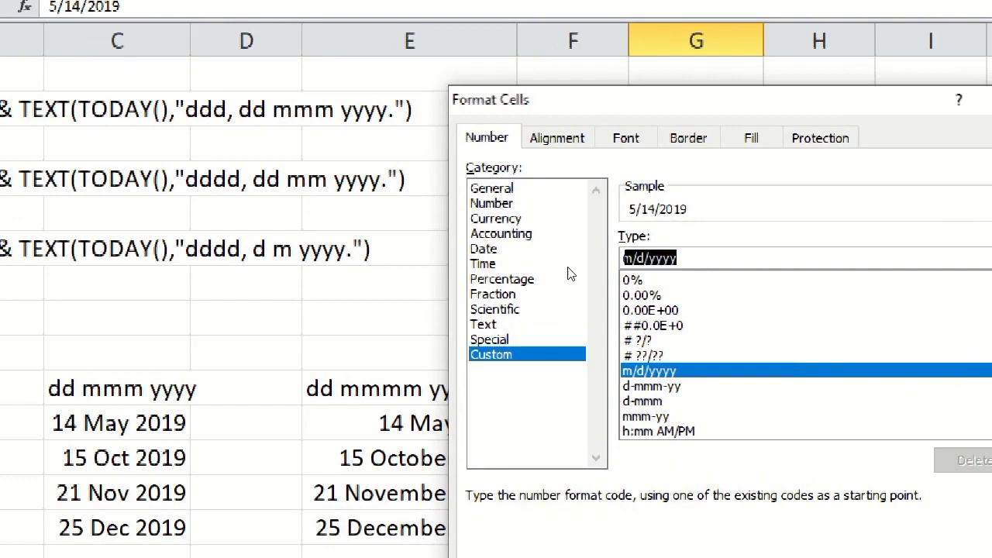
type("dd")
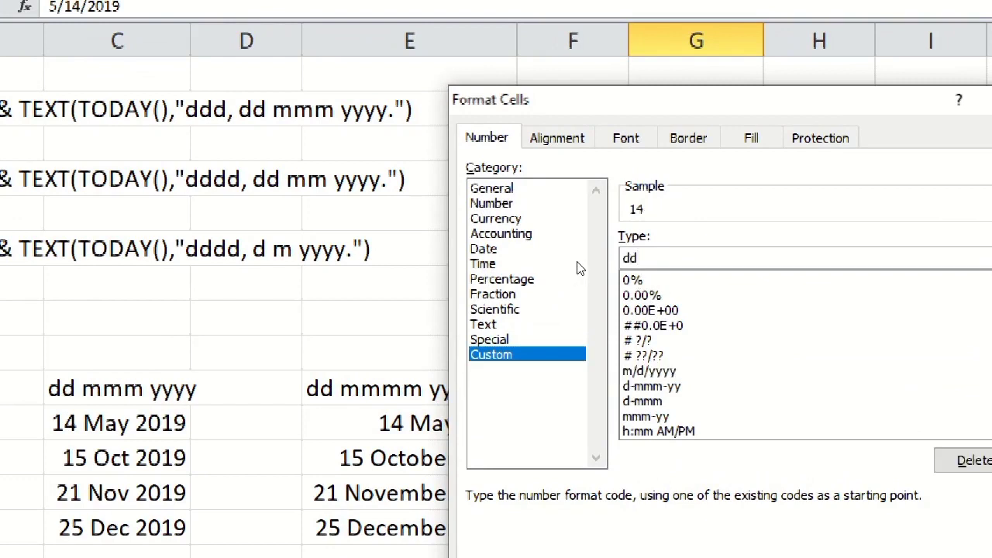
type("-")
type("mm")
type("-")
type("yy")
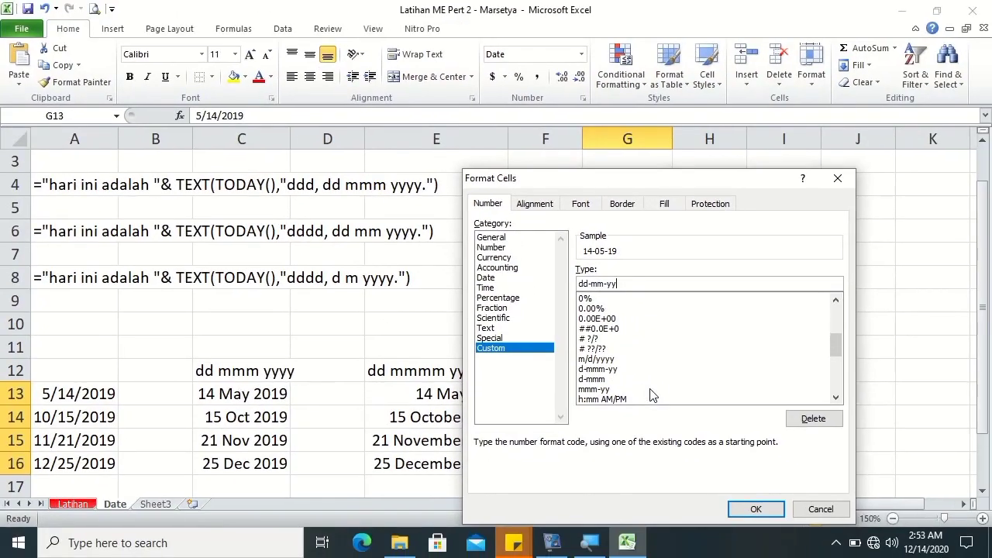
left_click(754, 511)
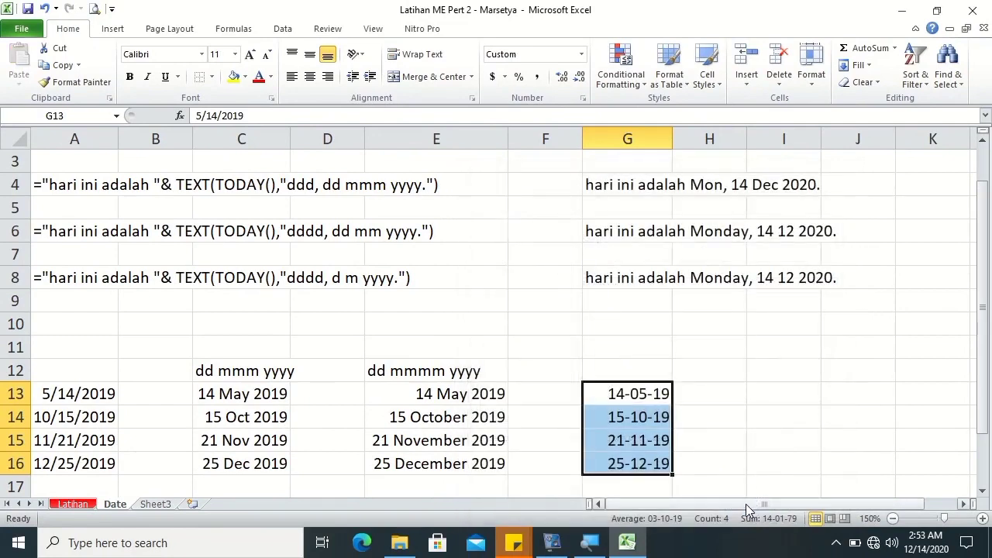
left_click(621, 375)
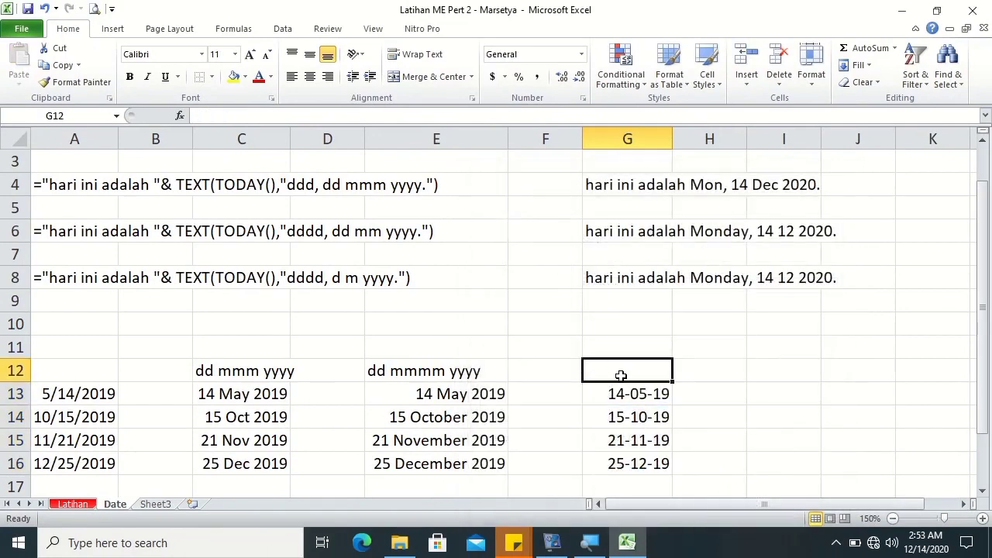
type("dd-")
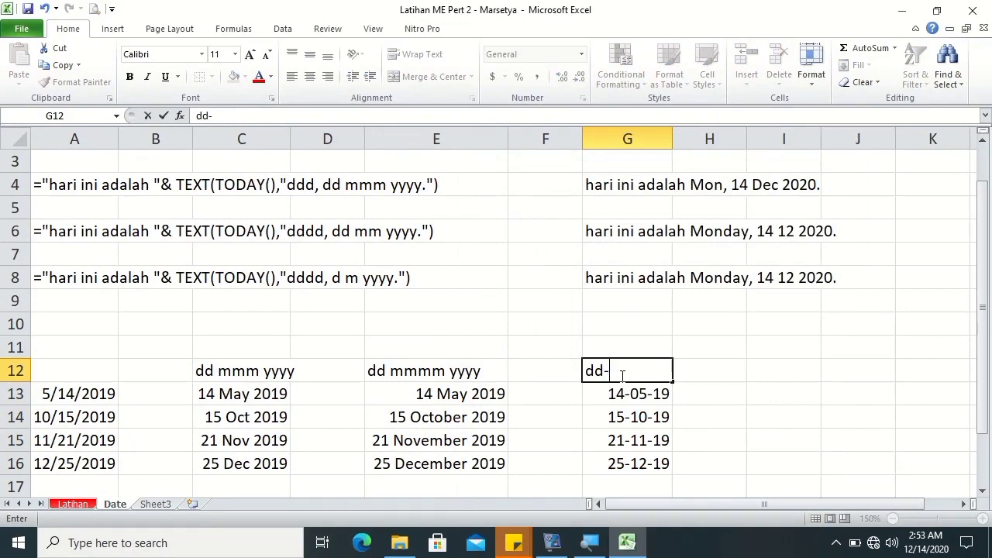
type("mm-")
type("yy")
key("Return")
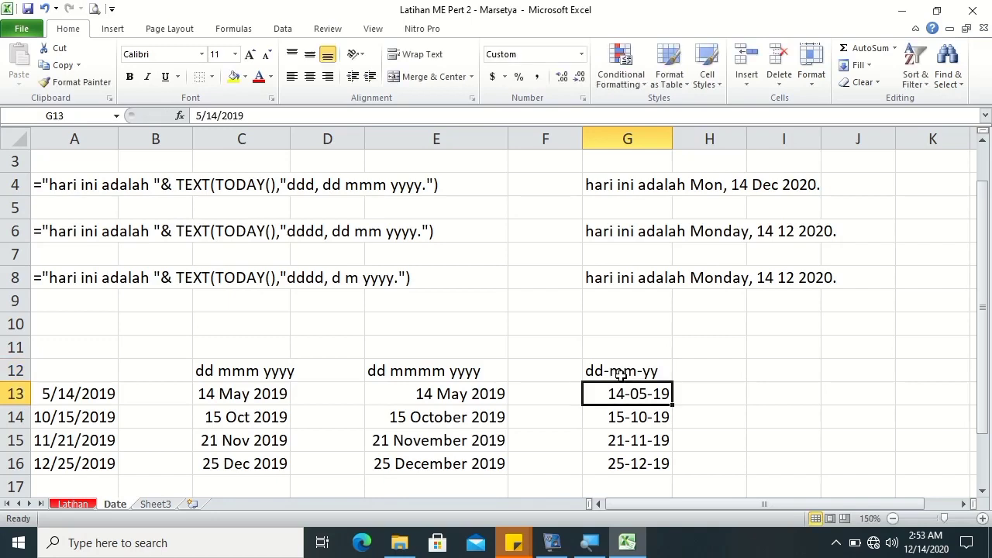
Step: Copy the A13:A16 dates into I13:I16 and widen column I to fit them
left_click(54, 396)
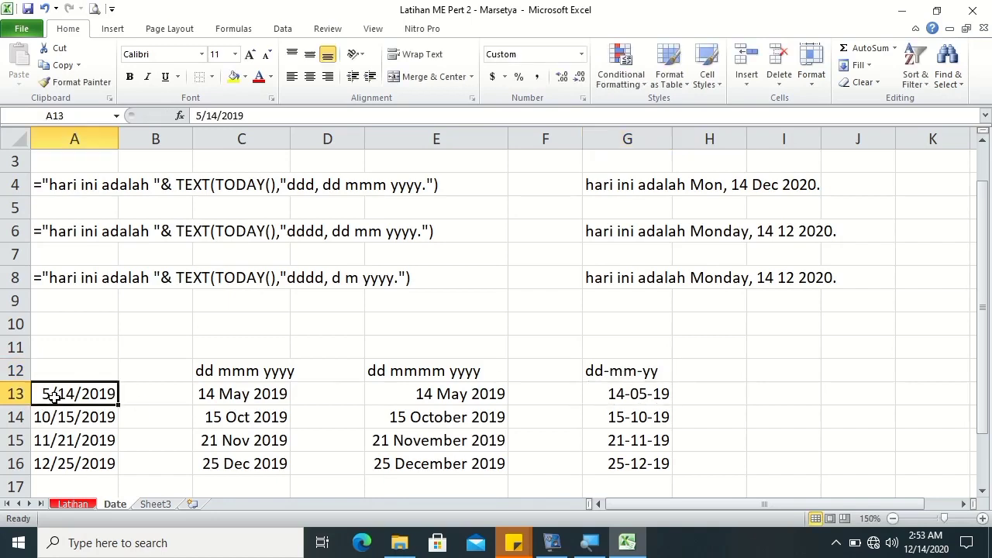
left_click_drag(54, 396, 59, 459)
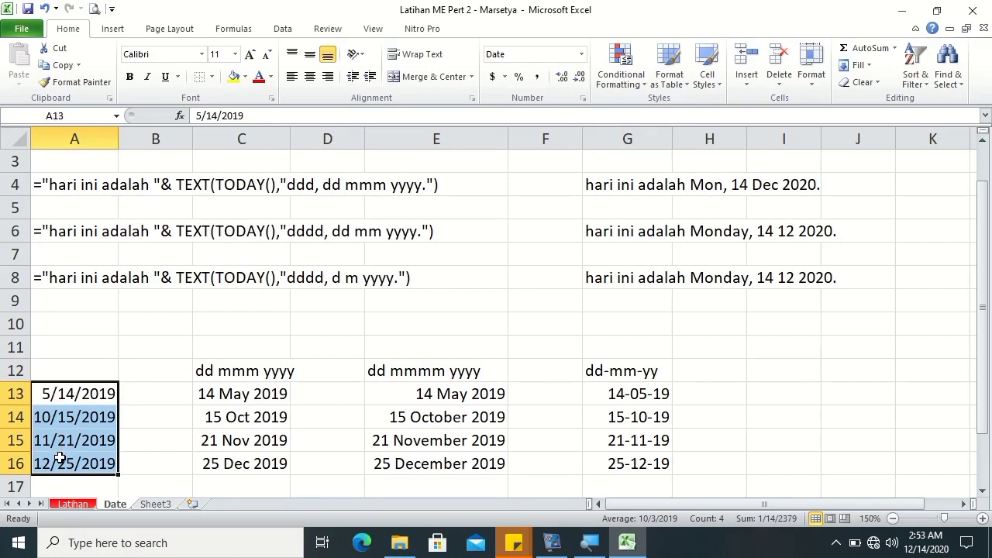
key("ctrl+c")
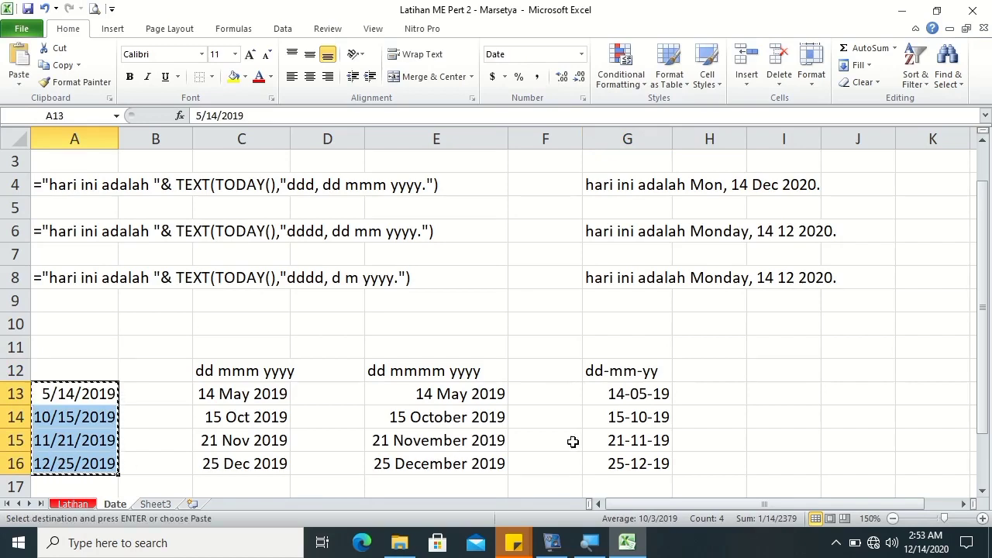
left_click(770, 395)
key("ctrl+v")
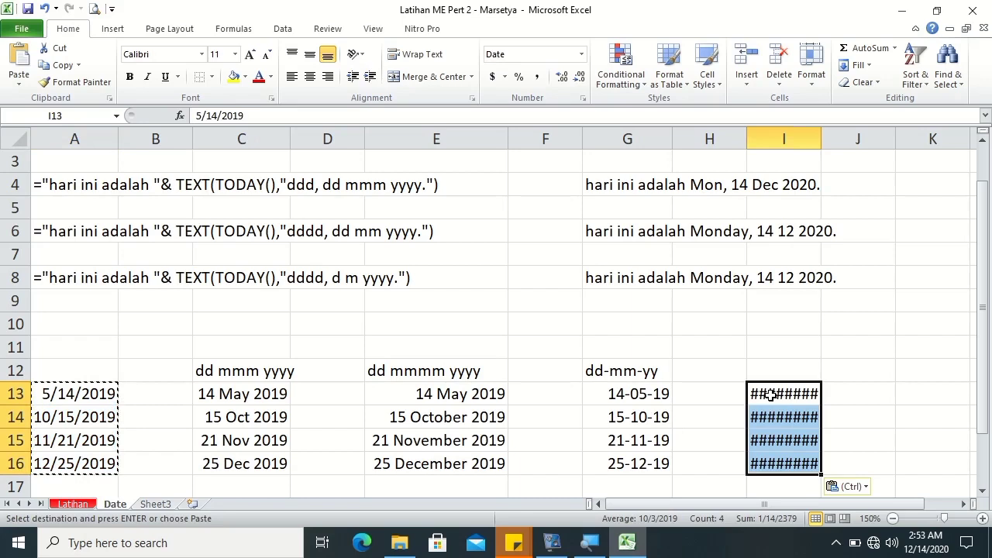
double_click(821, 138)
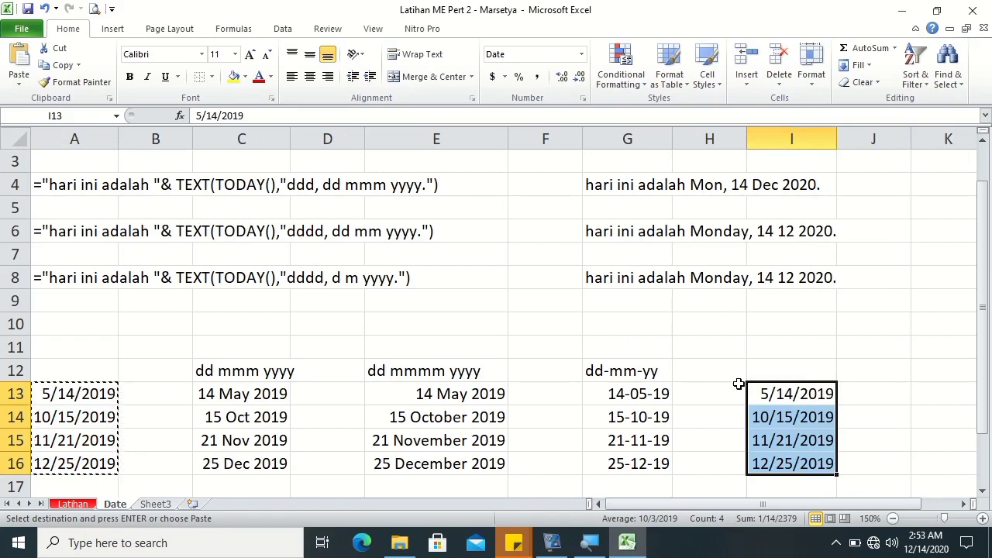
Step: Apply the custom format d-m-yyyy to I13:I16 and label I12 'd-m-yyyy'
right_click(775, 391)
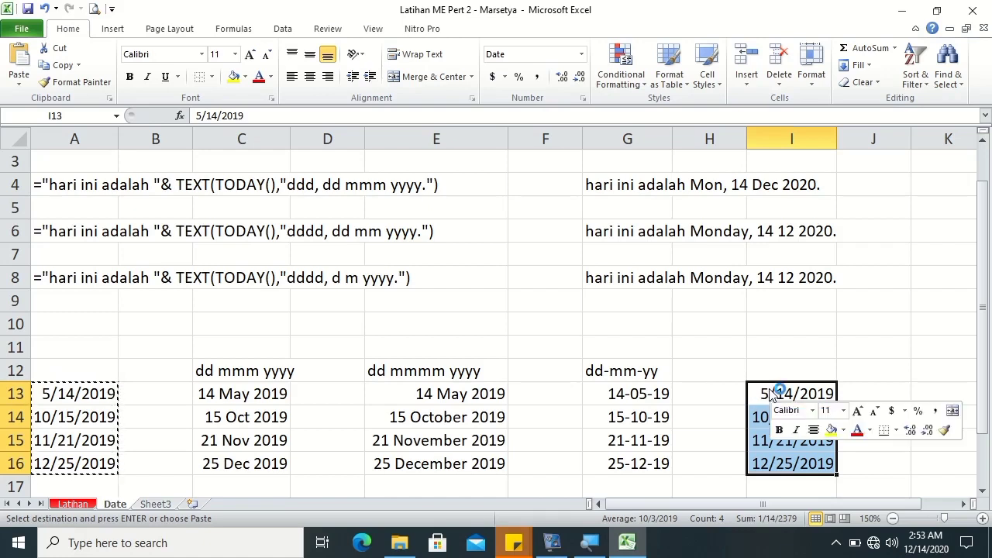
left_click(821, 330)
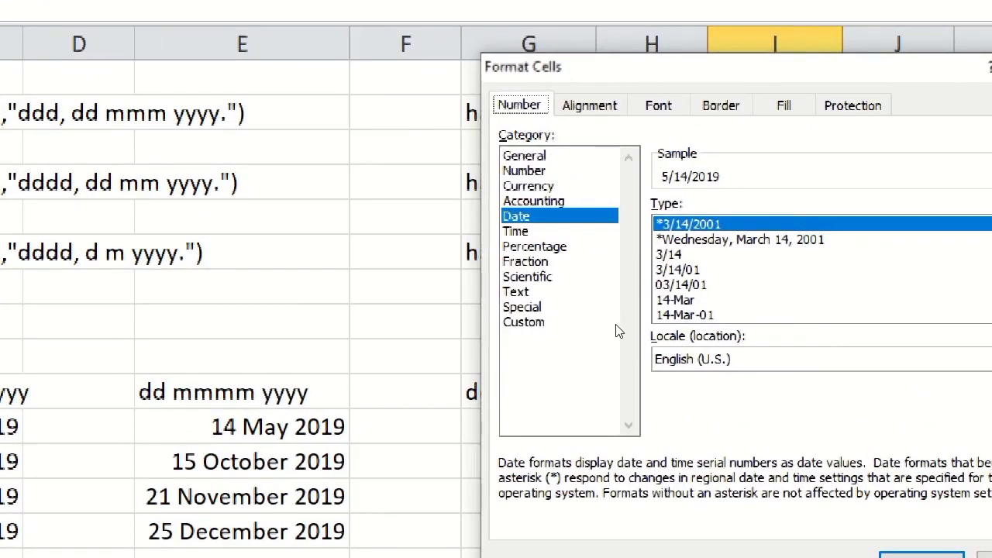
left_click(609, 322)
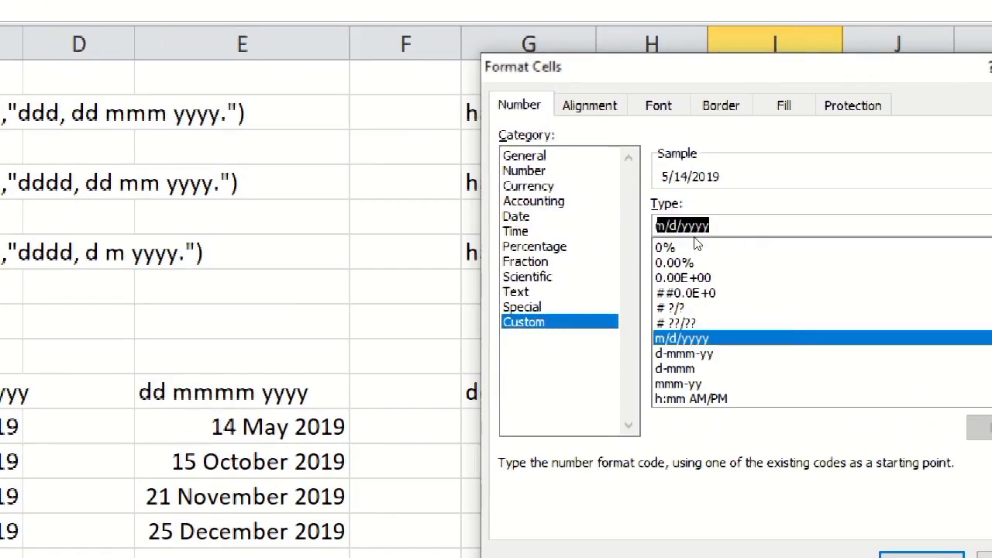
type("d")
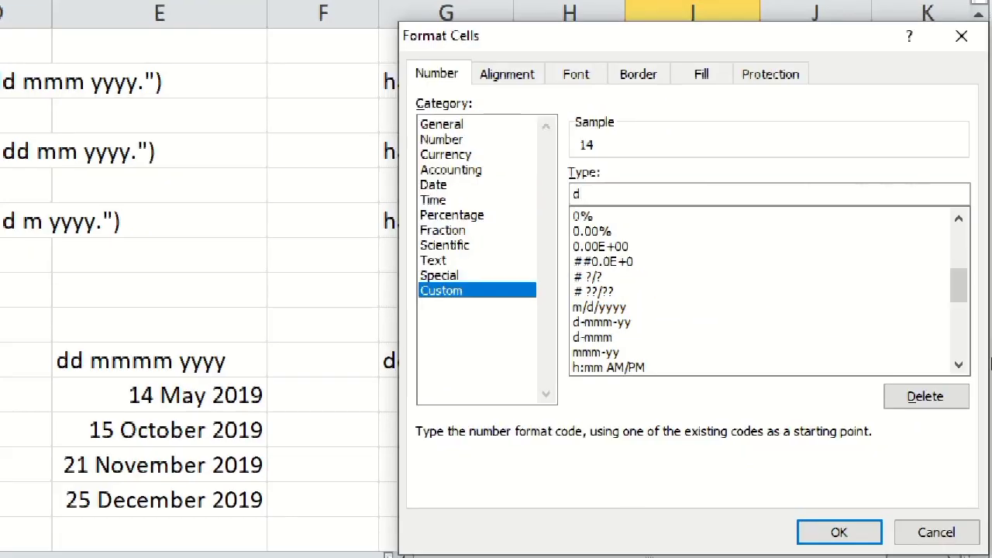
type("-m")
type("-")
type("yyyy")
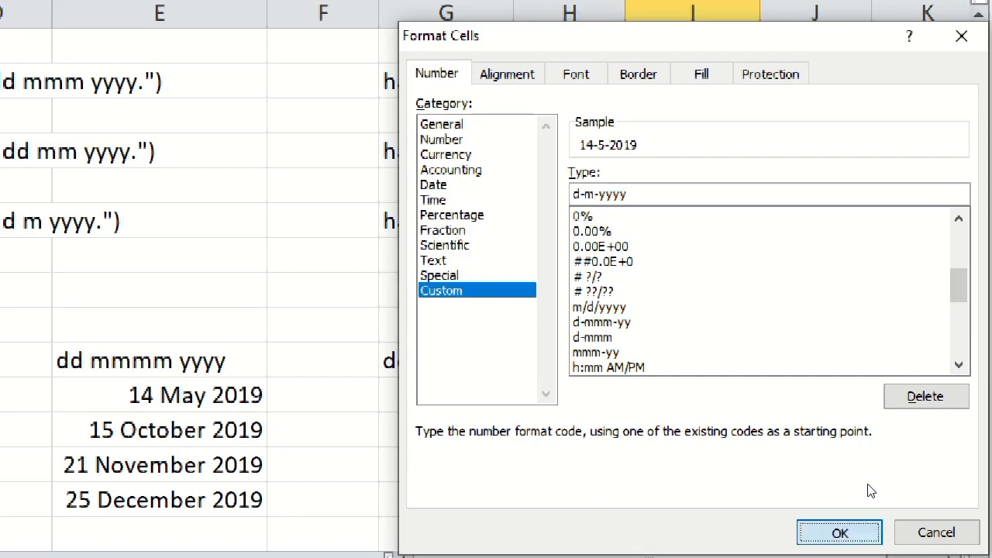
key("Return")
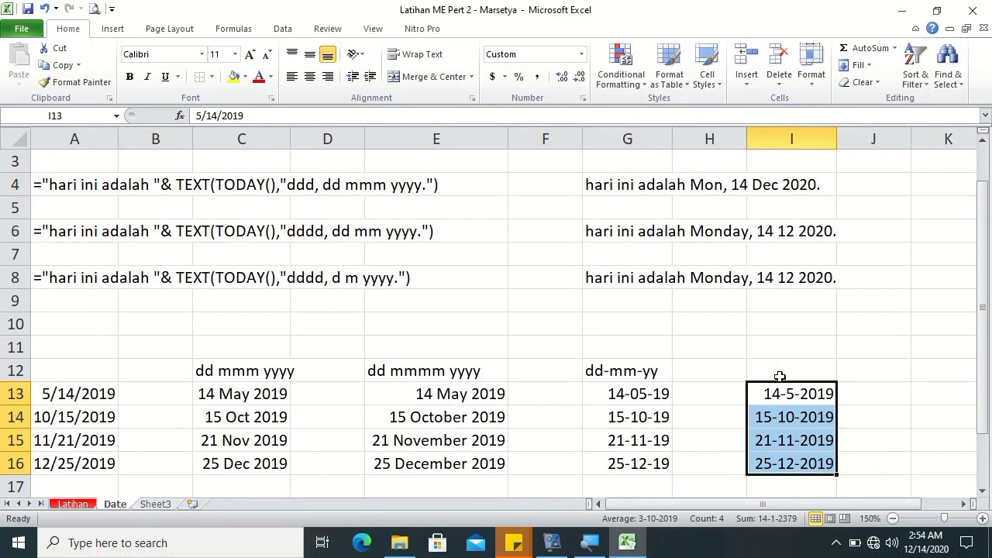
left_click(779, 375)
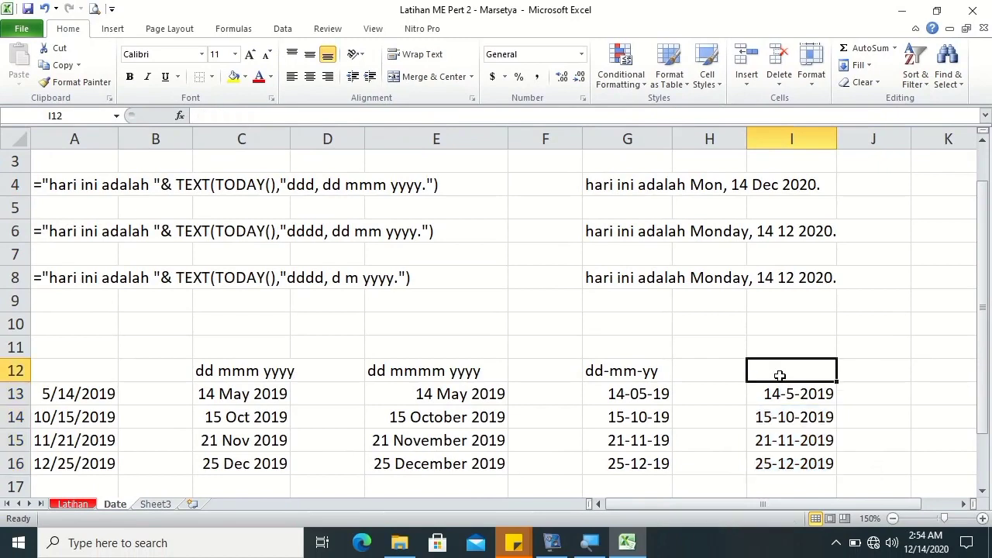
type("d-m-yyyy")
key("Return")
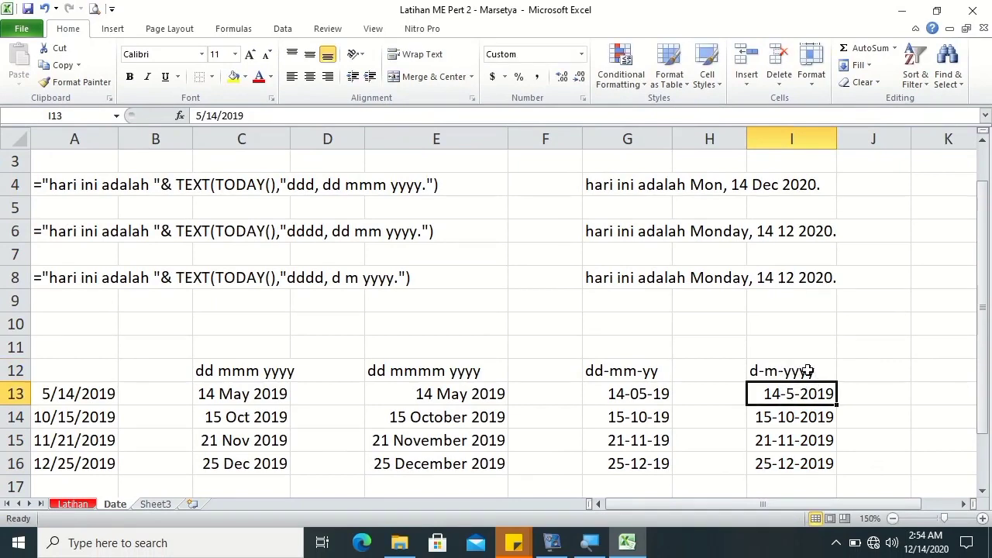
left_click(753, 338)
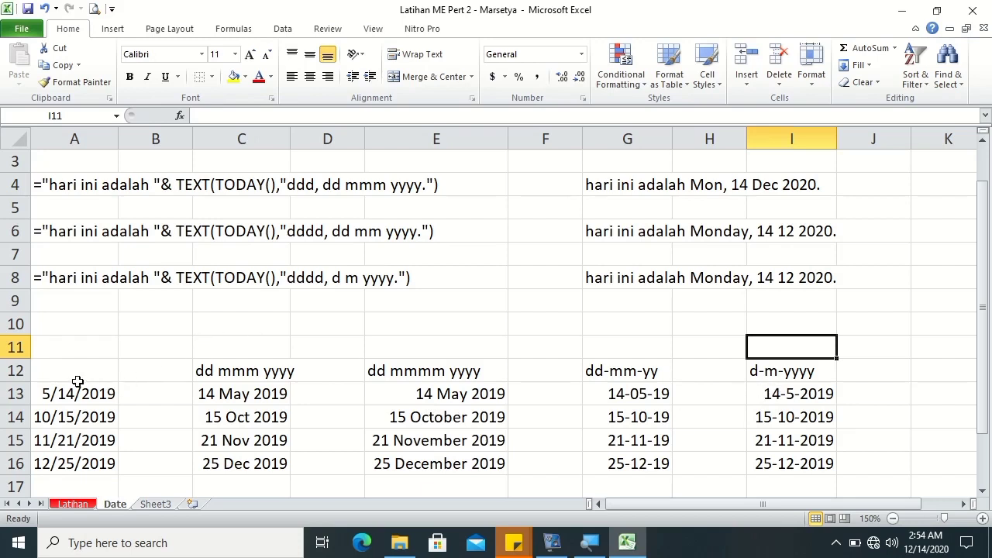
Step: Change A13's date from 5/14/2019 to 5/4/2019
left_click(42, 394)
double_click(43, 394)
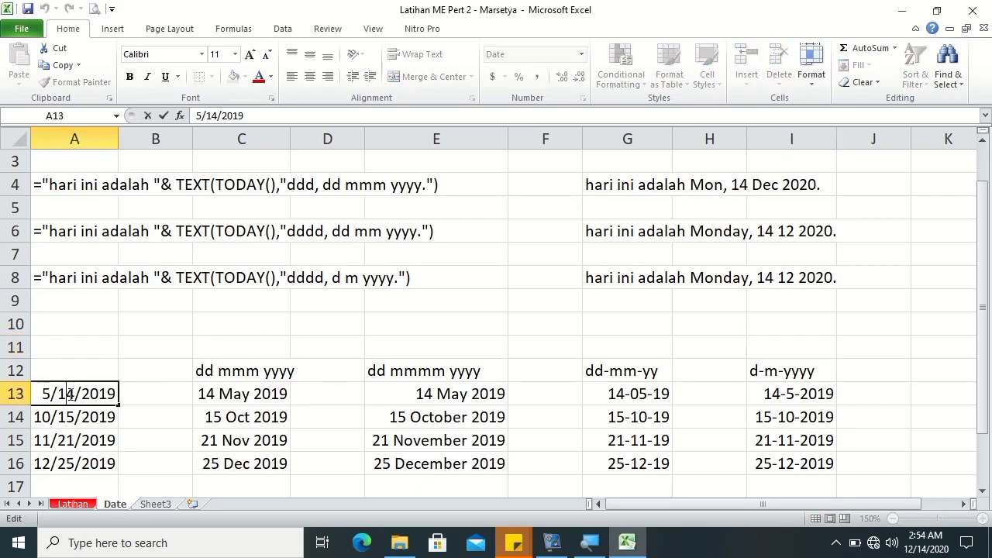
key("BackSpace")
type("0")
key("Return")
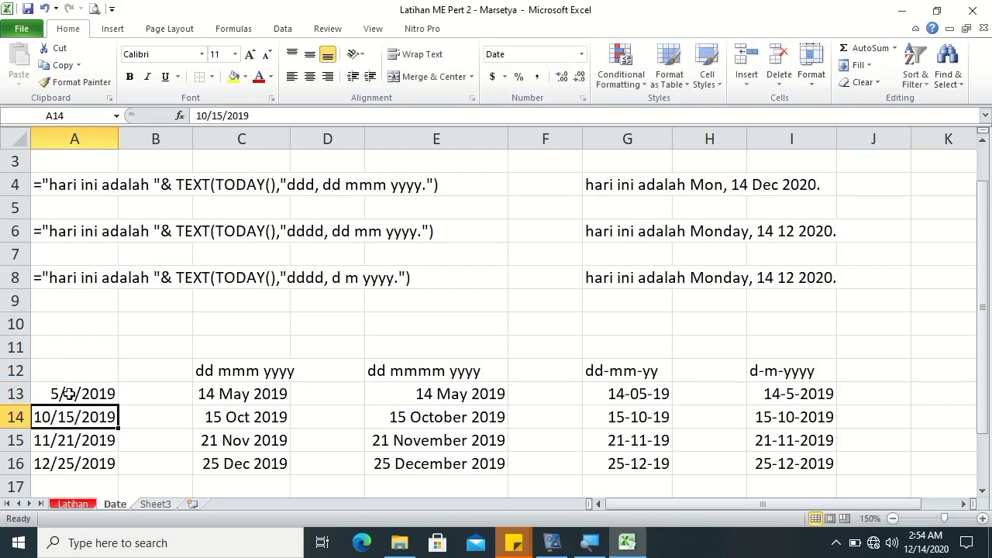
left_click(69, 394)
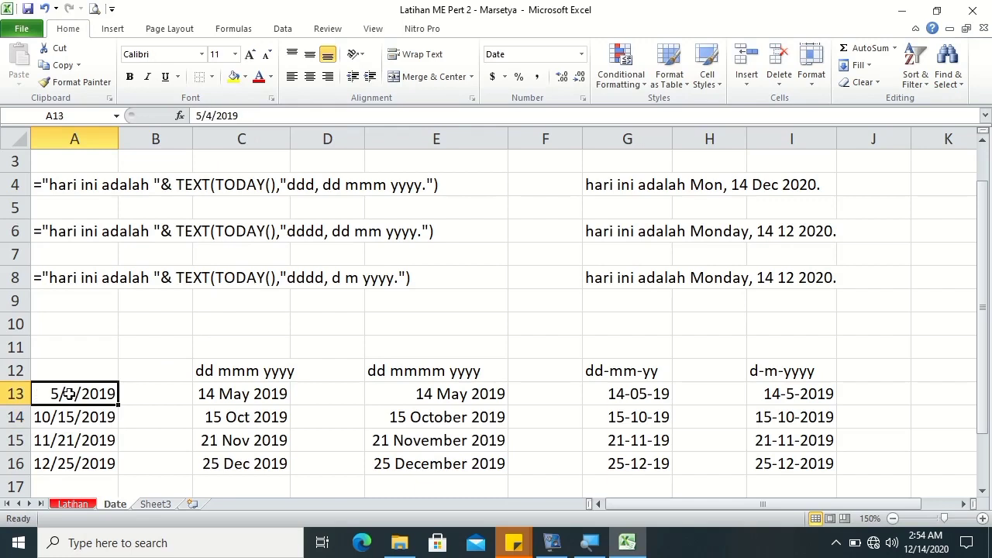
Step: Change the day of the dates in C13 and E13 from 14 to 4
left_click(215, 399)
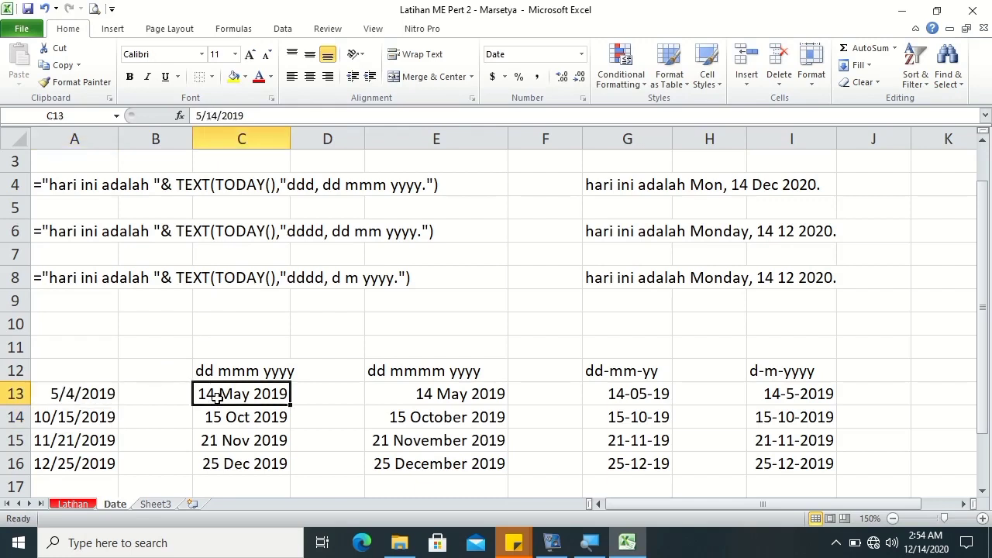
left_click(212, 115)
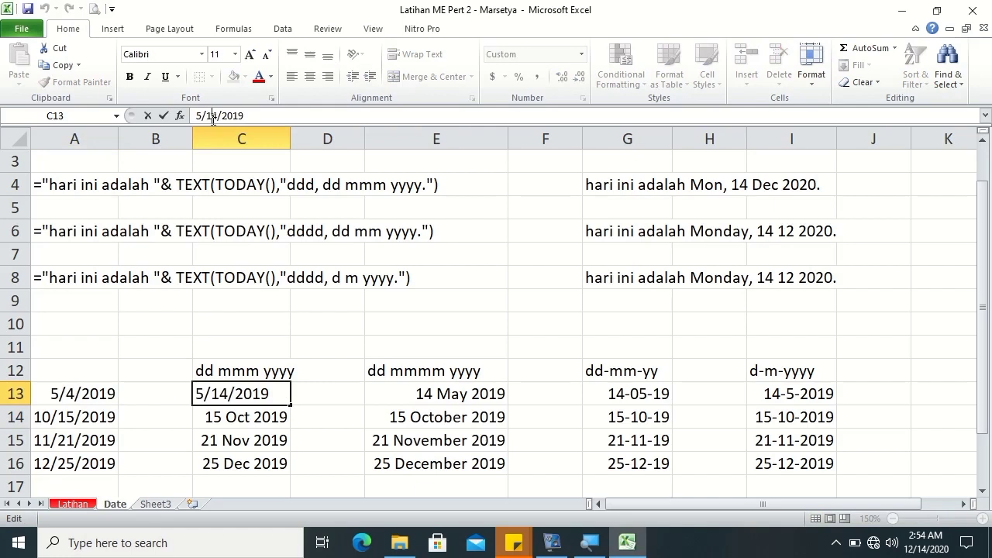
key("BackSpace")
key("Tab")
key("Tab")
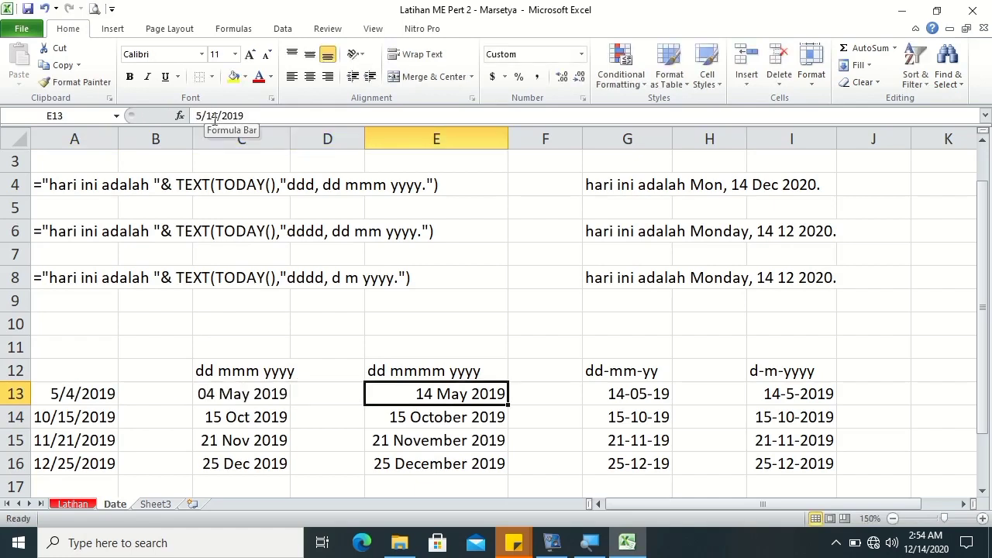
left_click(214, 116)
key("BackSpace")
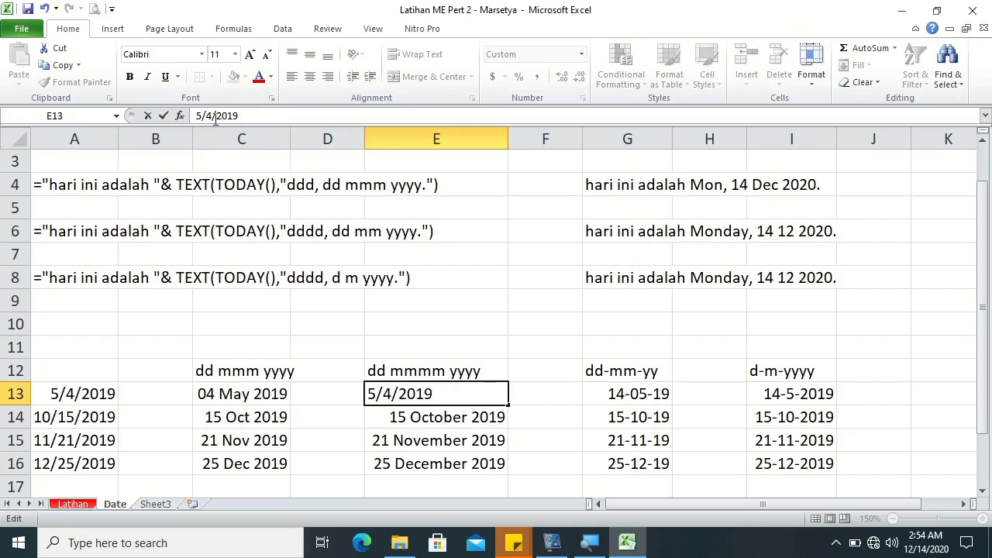
key("Tab")
key("Tab")
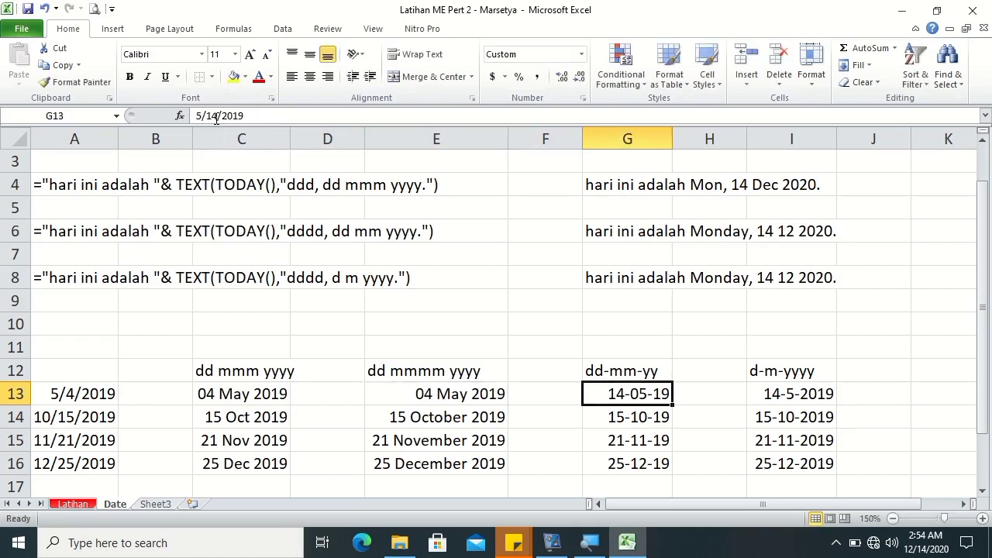
Step: Change the day of the dates in G13 and I13 from 14 to 4
left_click(212, 115)
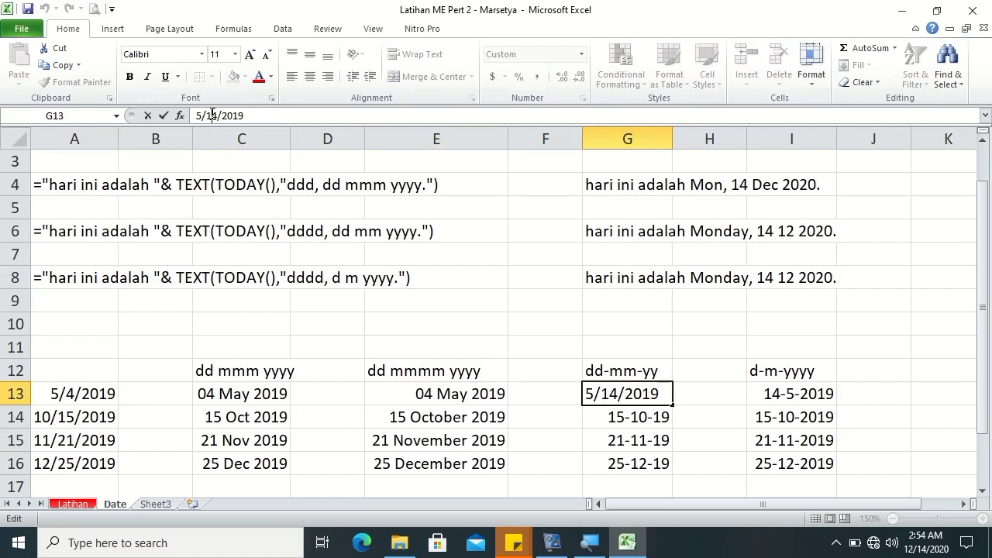
key("BackSpace")
type("-")
key("BackSpace")
key("Tab")
key("Tab")
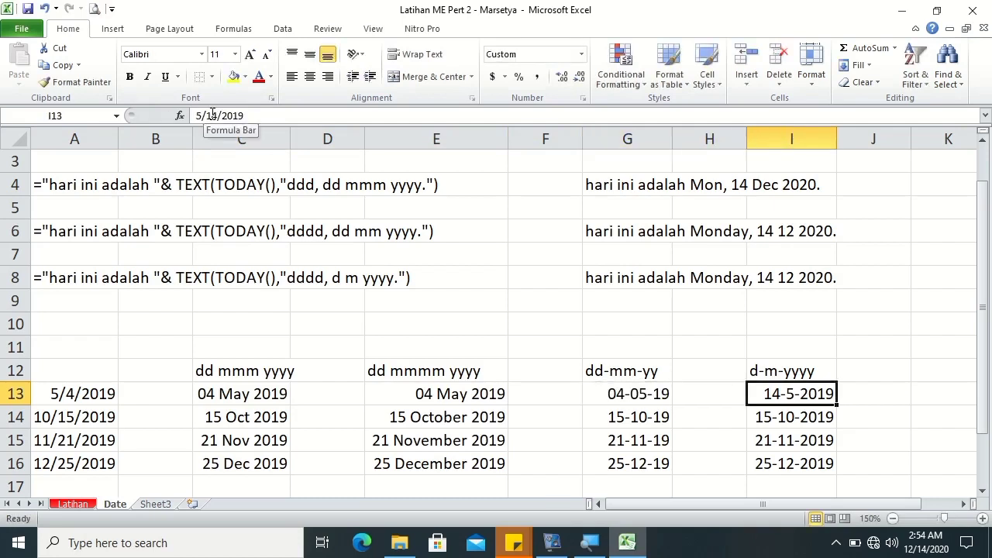
left_click(213, 115)
key("BackSpace")
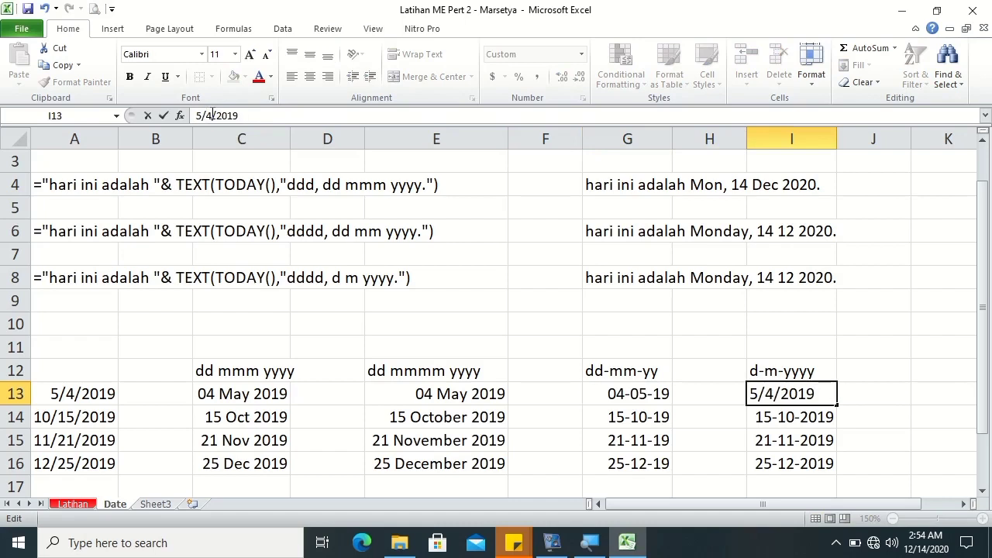
key("Return")
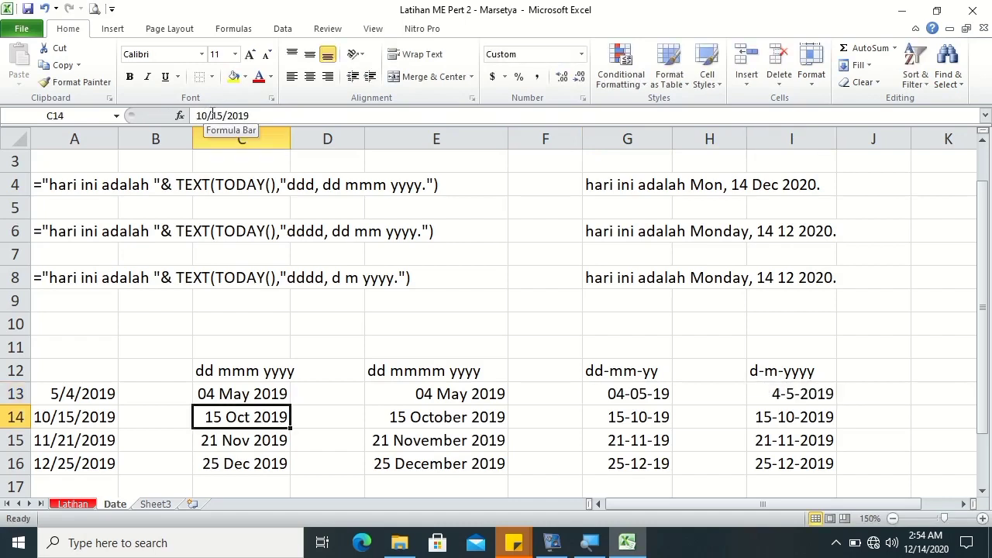